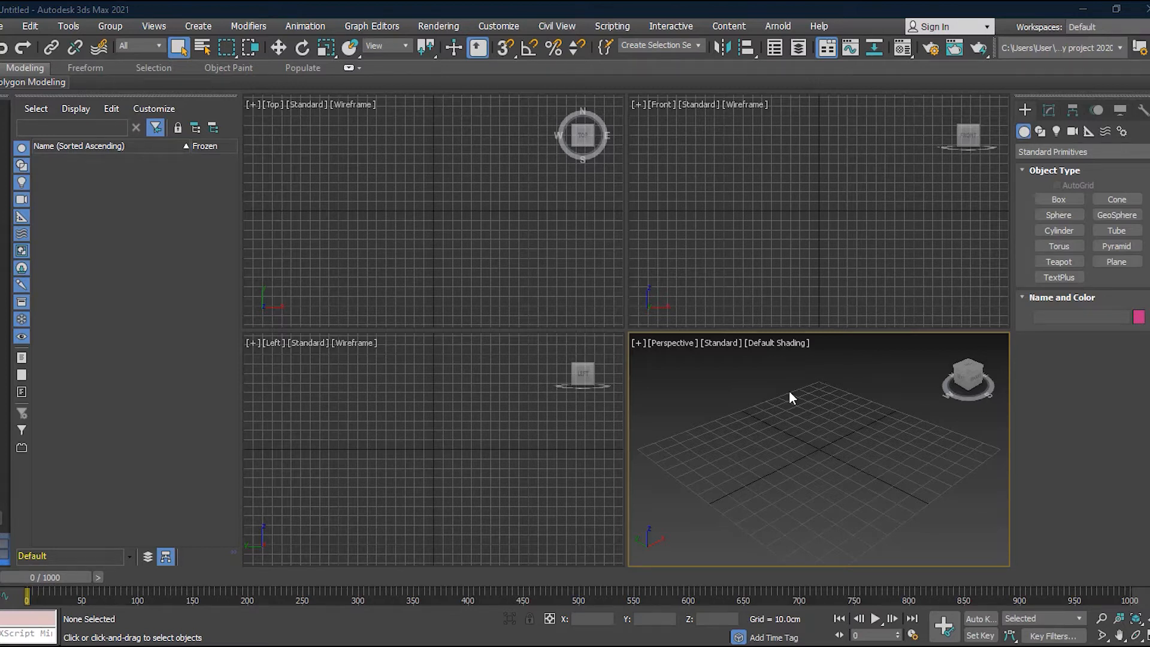
left_click(198, 26)
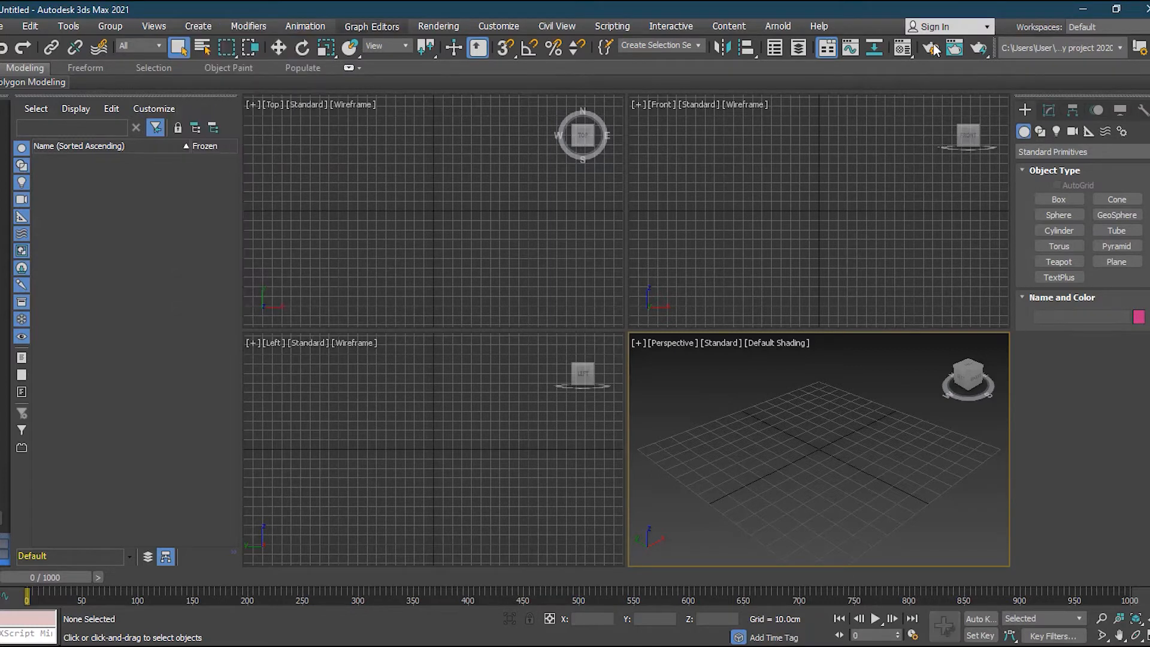
left_click(439, 26)
Step: Draw a rectangle spline about 93 cm long and 91 cm wide in the Front viewport
left_click(1028, 110)
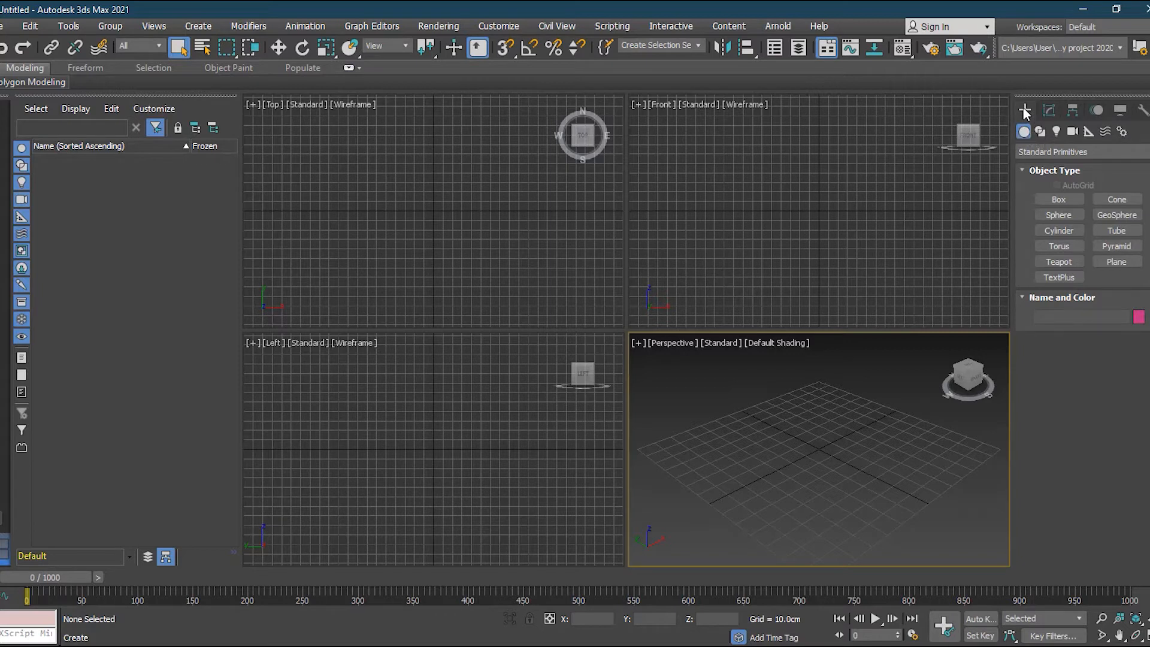
left_click(1042, 133)
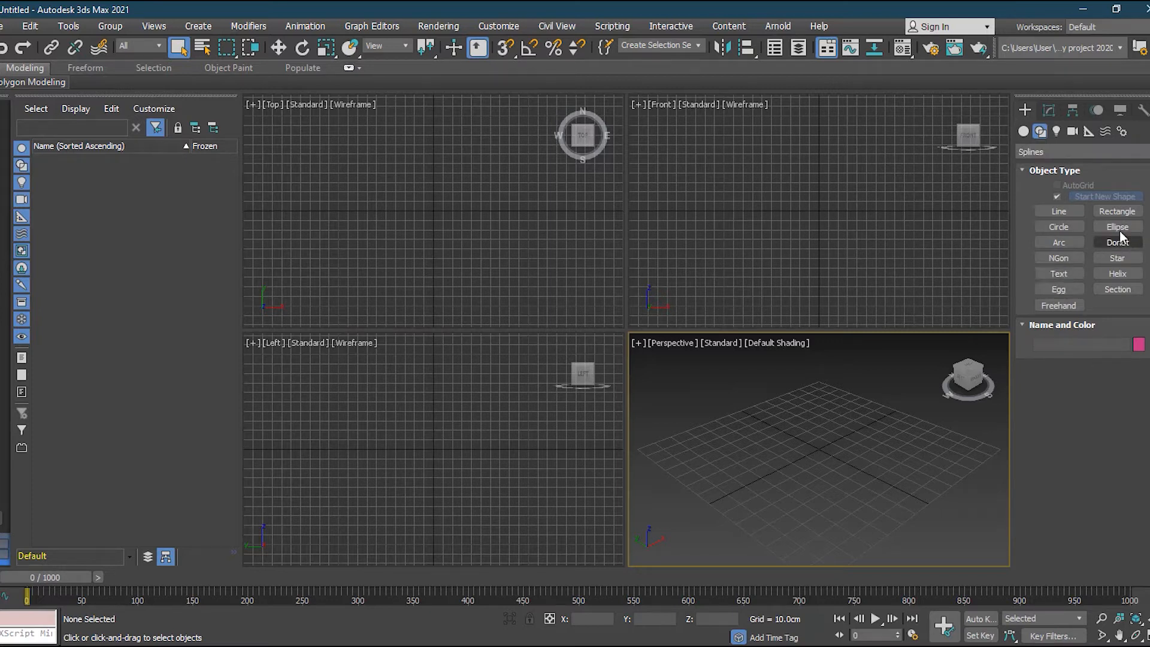
left_click(1118, 212)
middle_click_drag(839, 218, 840, 266)
left_click_drag(732, 153, 818, 241)
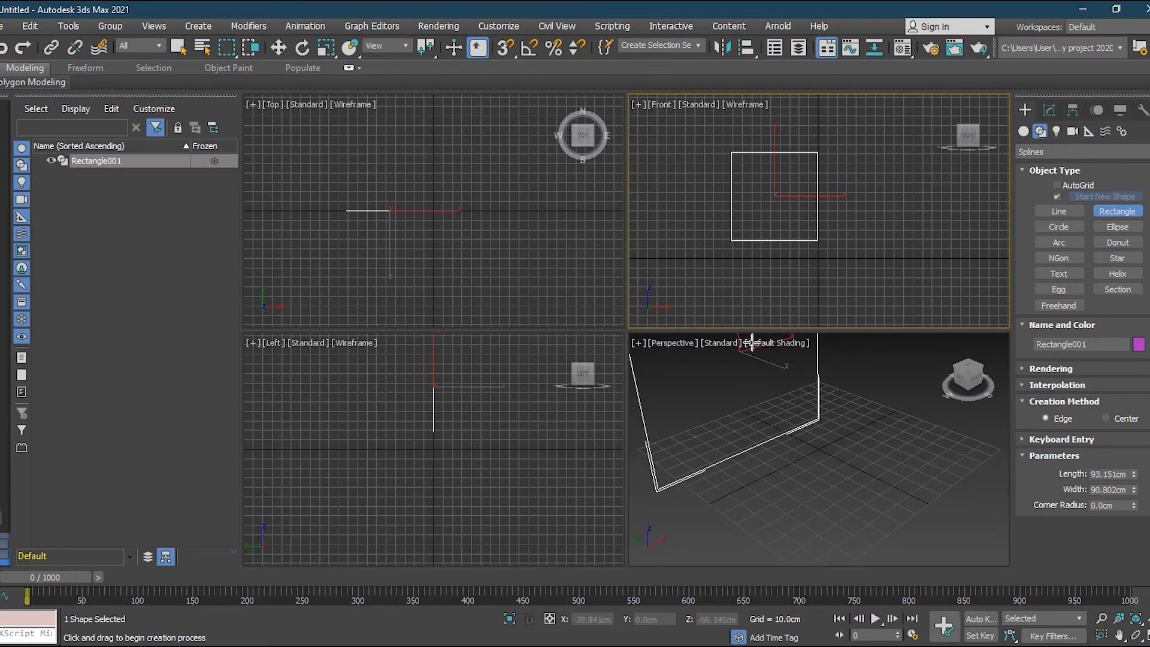
Step: Draw a second rectangle about 66 by 71 cm in the Top viewport and delete it
left_click_drag(443, 186, 511, 248)
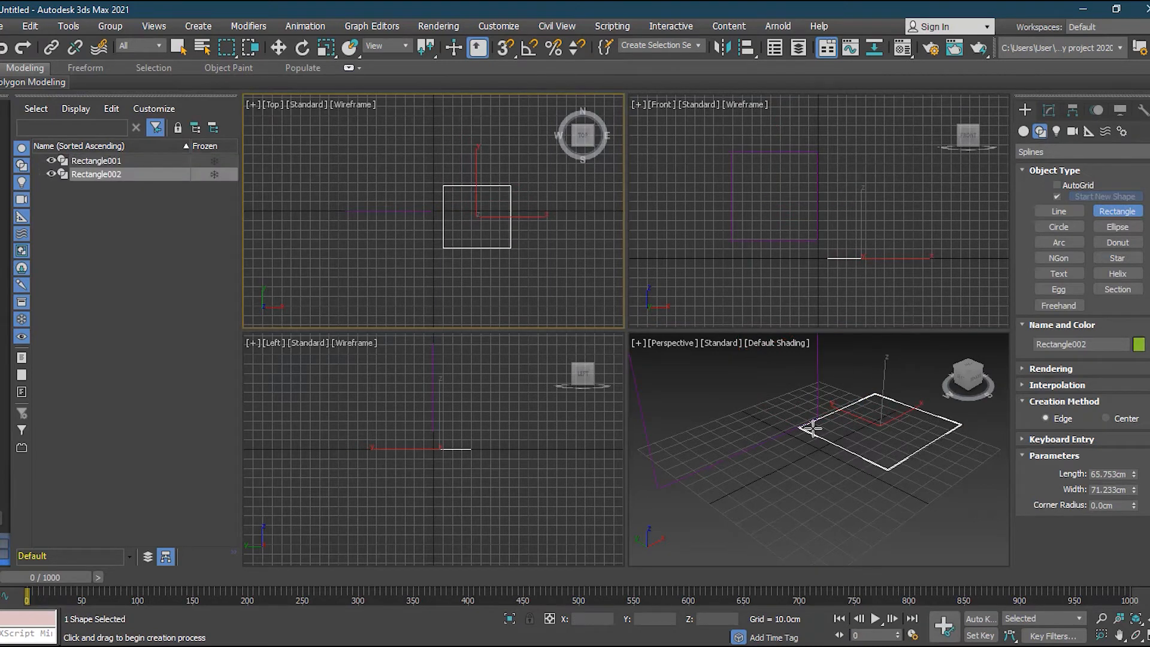
key("Delete")
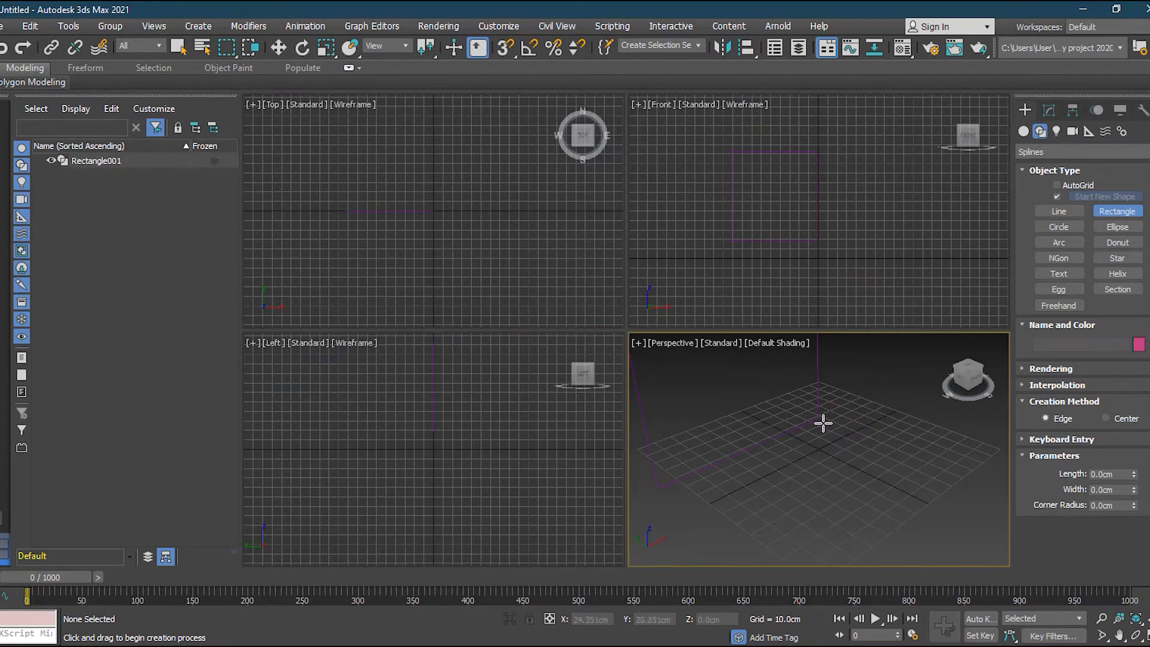
Step: Activate the Move tool and select the remaining rectangle in the Perspective viewport
middle_click_drag(863, 382, 840, 447, "alt")
key("w")
left_click(800, 444)
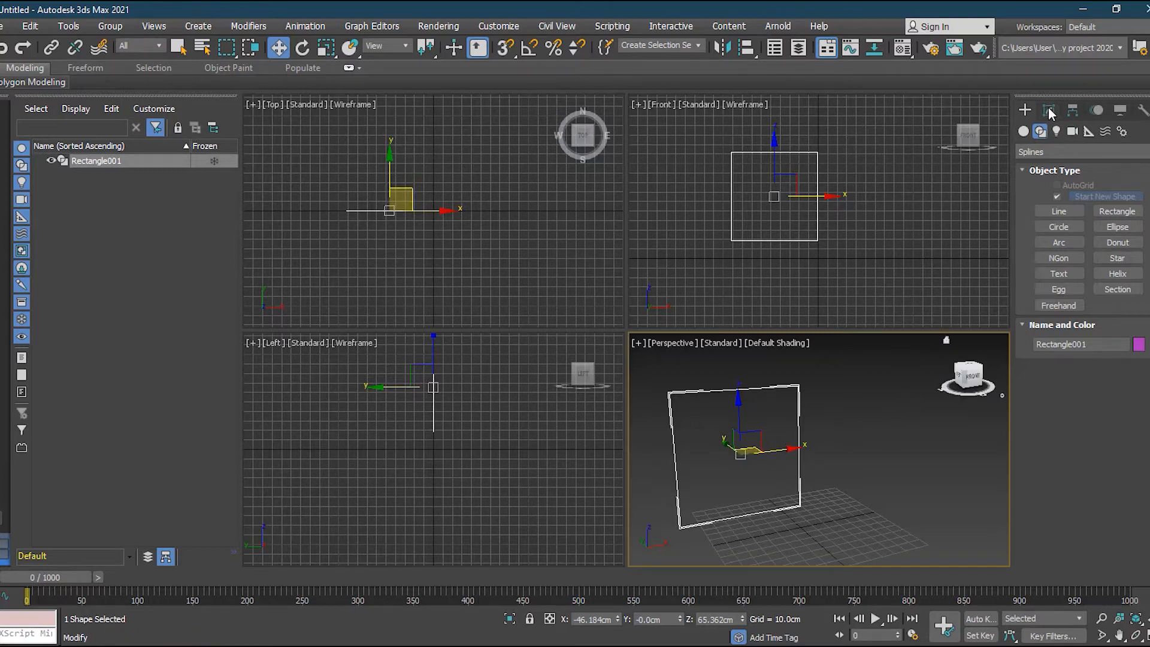
Step: Create a box primitive about 68 cm long, 73 cm wide and 78 cm high beside the rectangle in the Top viewport
left_click(1024, 131)
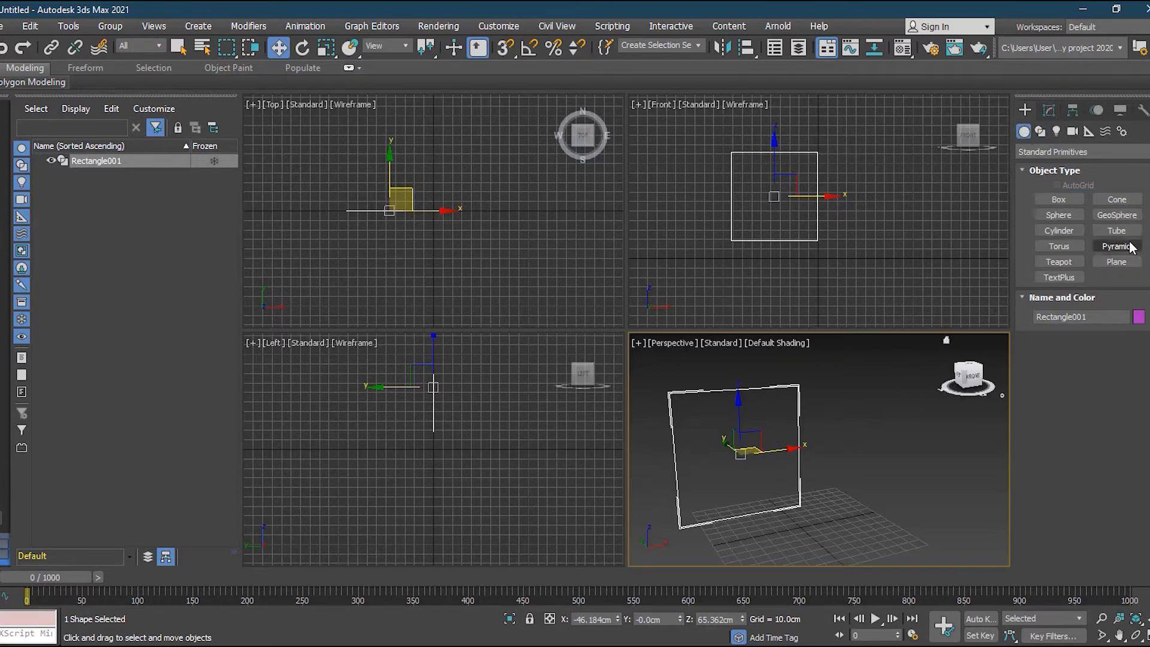
left_click(1059, 199)
left_click_drag(478, 180, 548, 246)
left_click(545, 170)
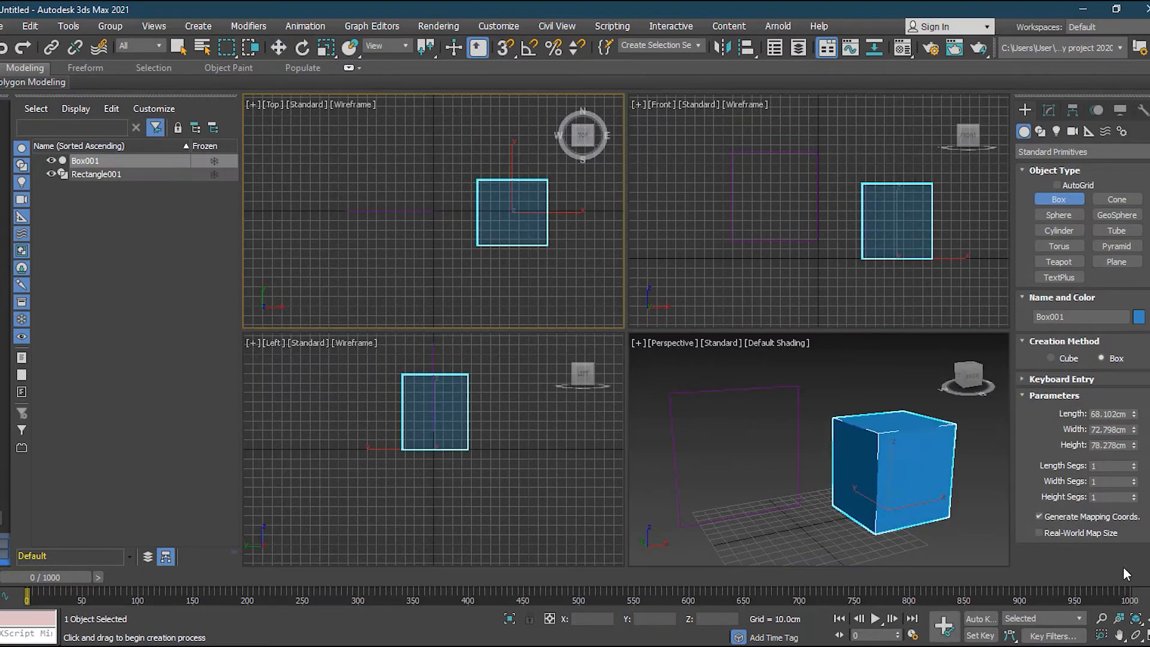
Step: Fit the box in all viewports, maximize the Perspective viewport and deselect the box with the Move tool active
left_click(1147, 635)
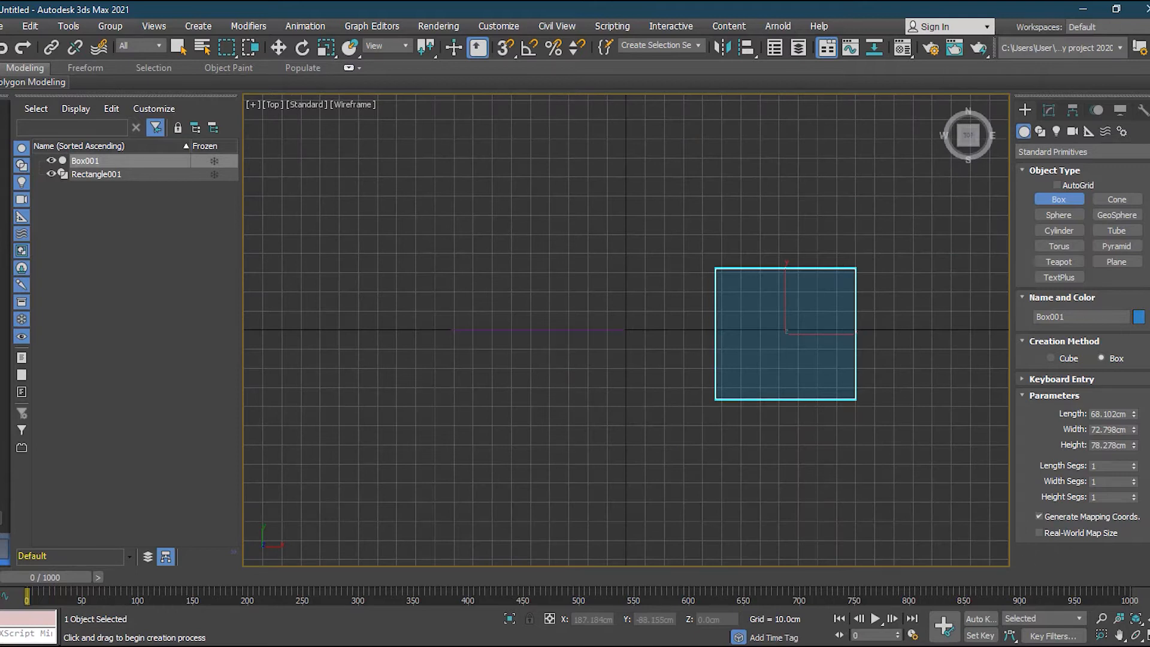
left_click(1147, 635)
right_click(937, 481)
left_click(1147, 619)
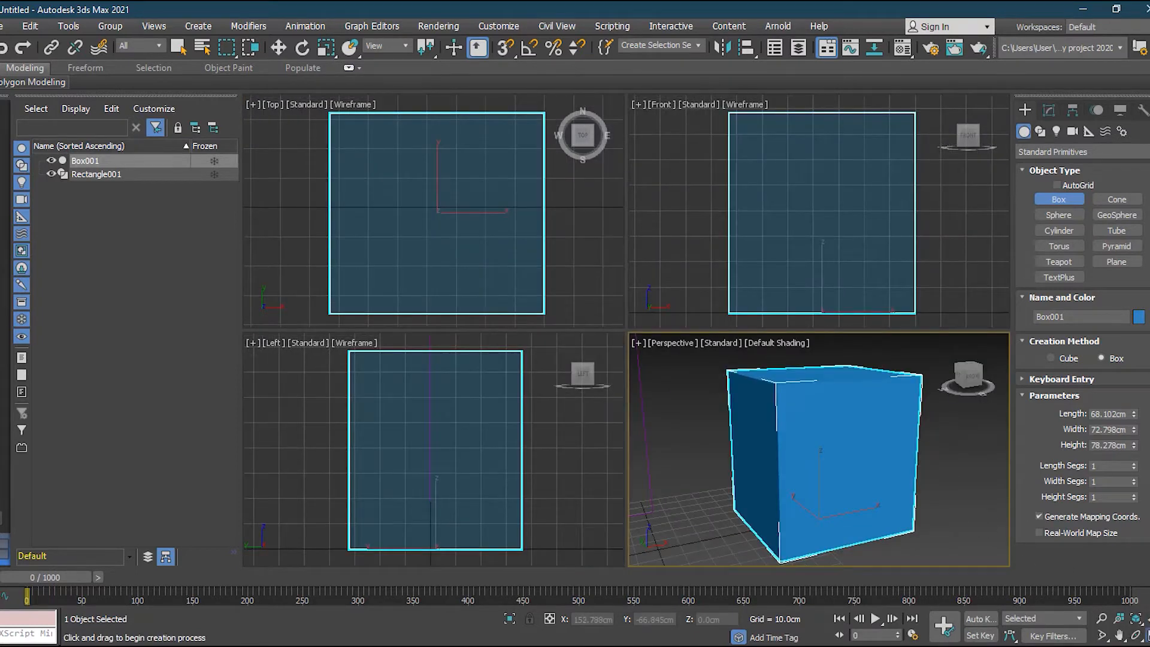
left_click(1147, 635)
left_click(278, 47)
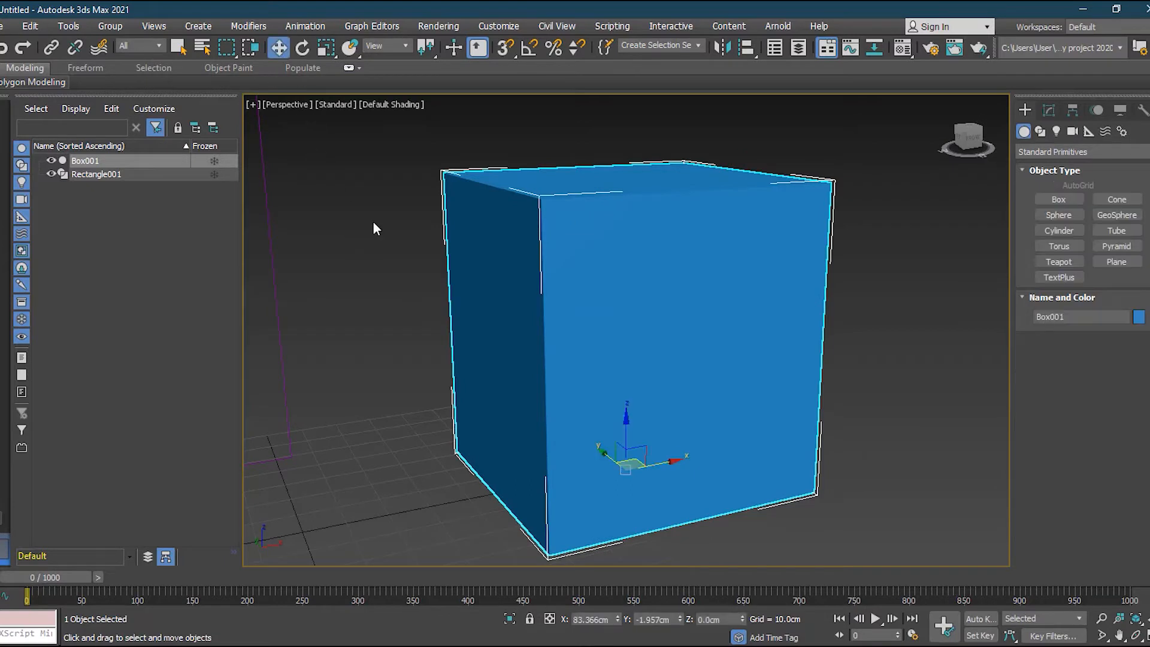
left_click(401, 240)
Step: Compare the flat rectangle spline with the solid box from several angles in Perspective, selecting each in turn
scroll(402, 240, "down", 5)
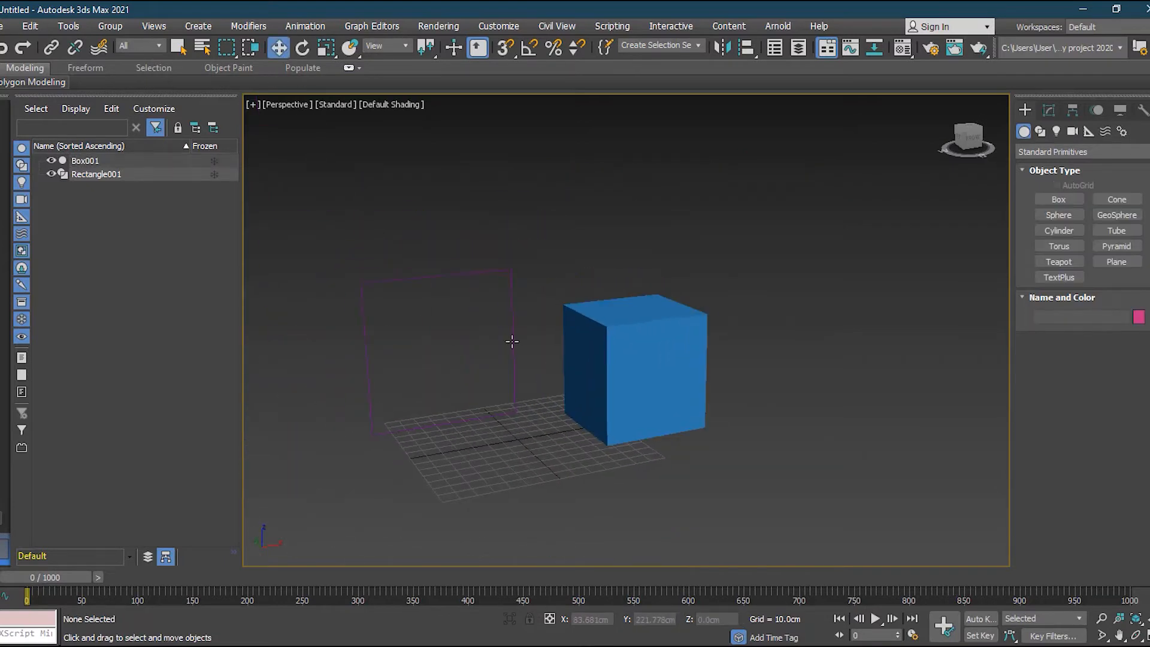
scroll(512, 342, "up", 4)
scroll(512, 341, "down", 3)
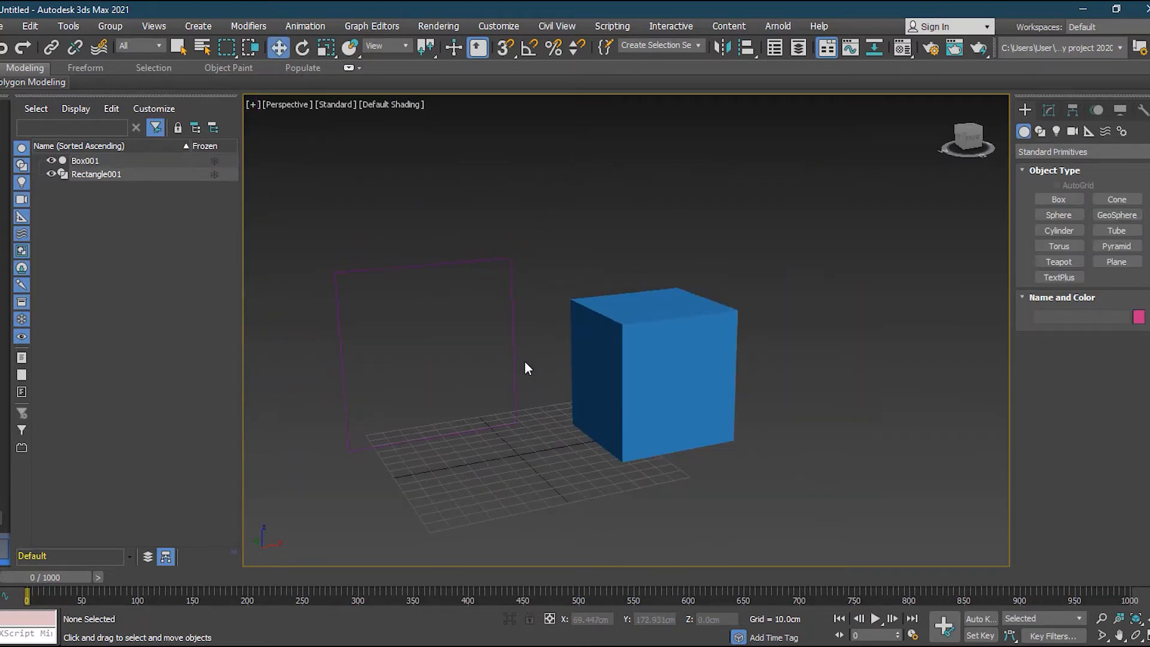
left_click(517, 367)
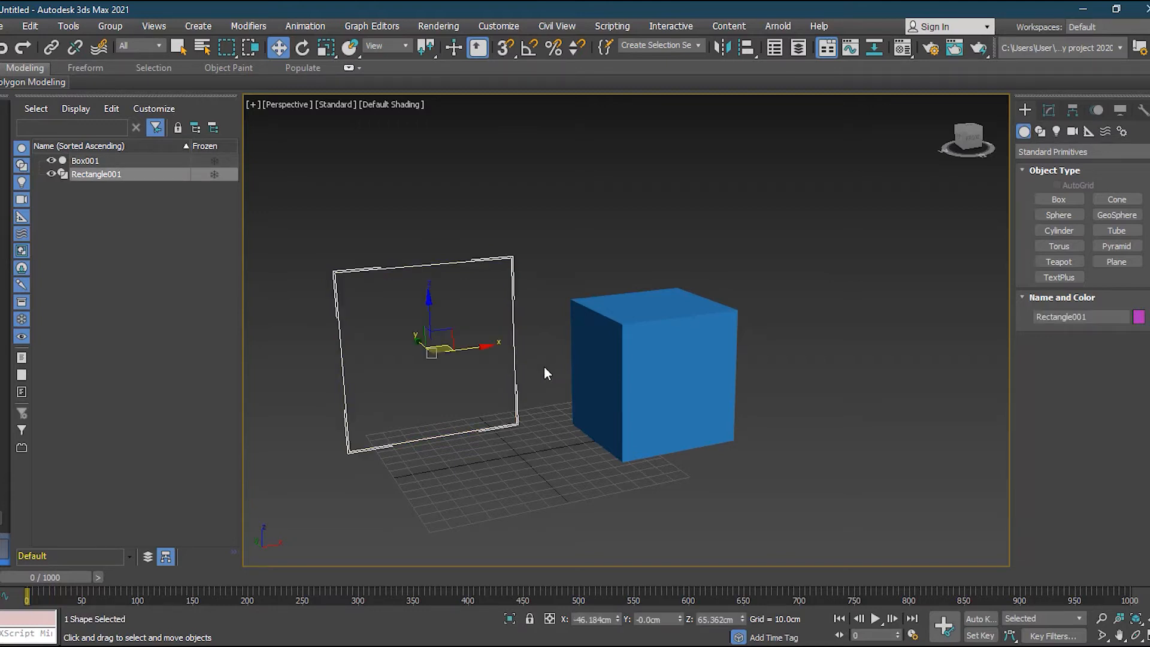
left_click(637, 360)
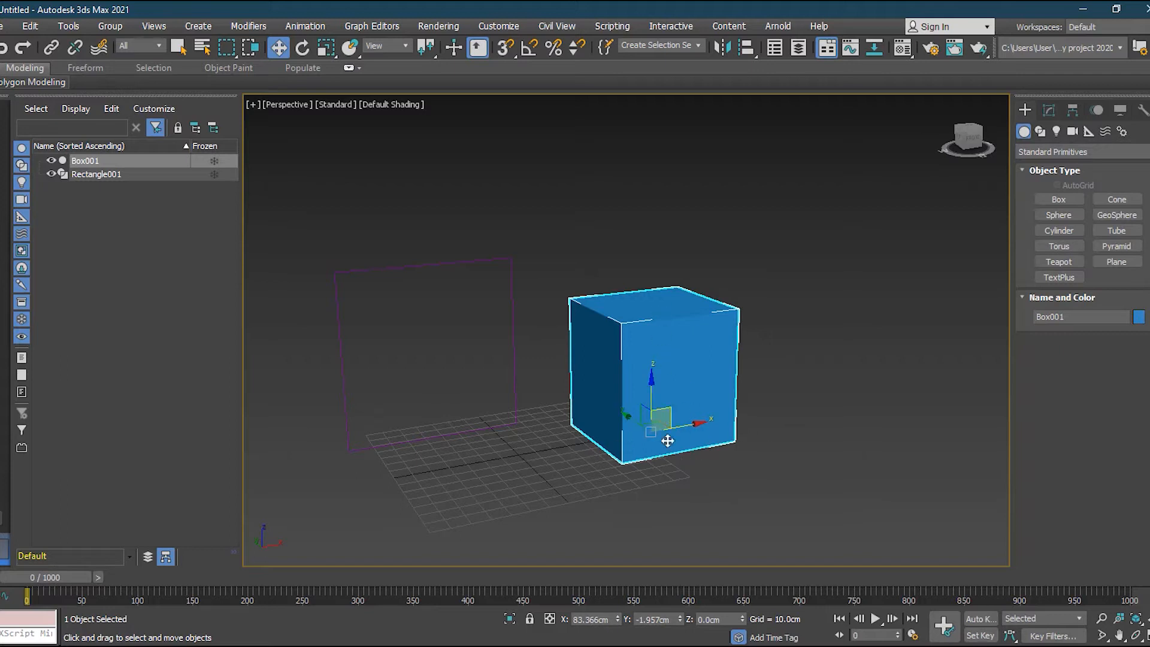
middle_click_drag(598, 396, 645, 403, "alt")
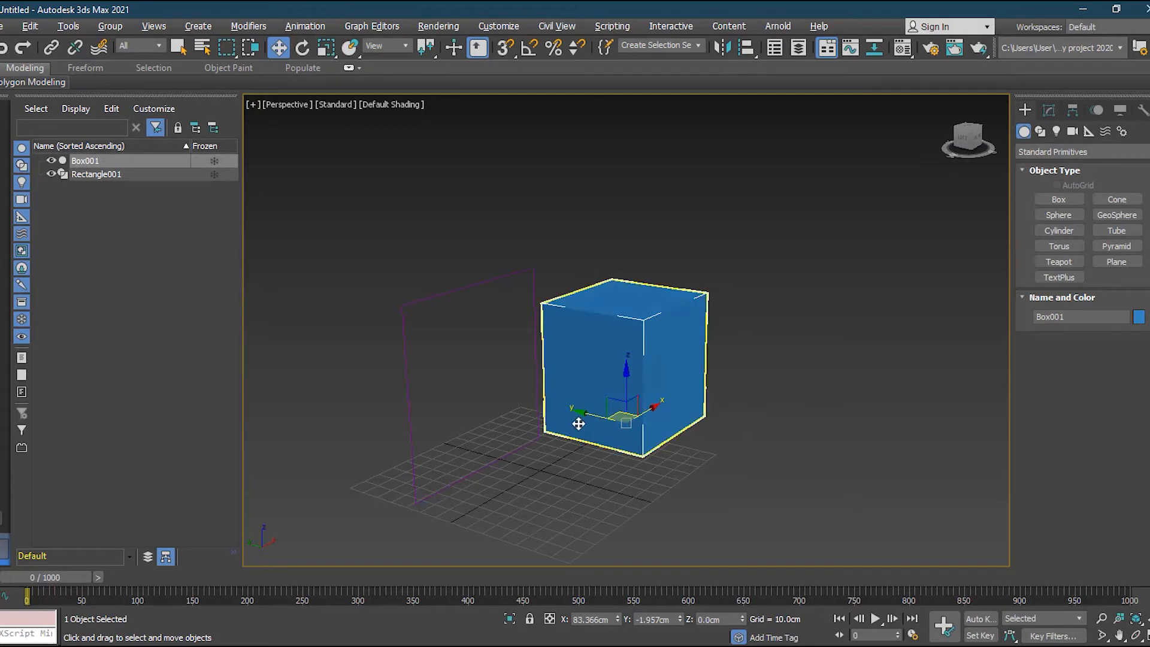
middle_click_drag(579, 425, 563, 418, "alt")
scroll(563, 418, "up", 1)
left_click(388, 473)
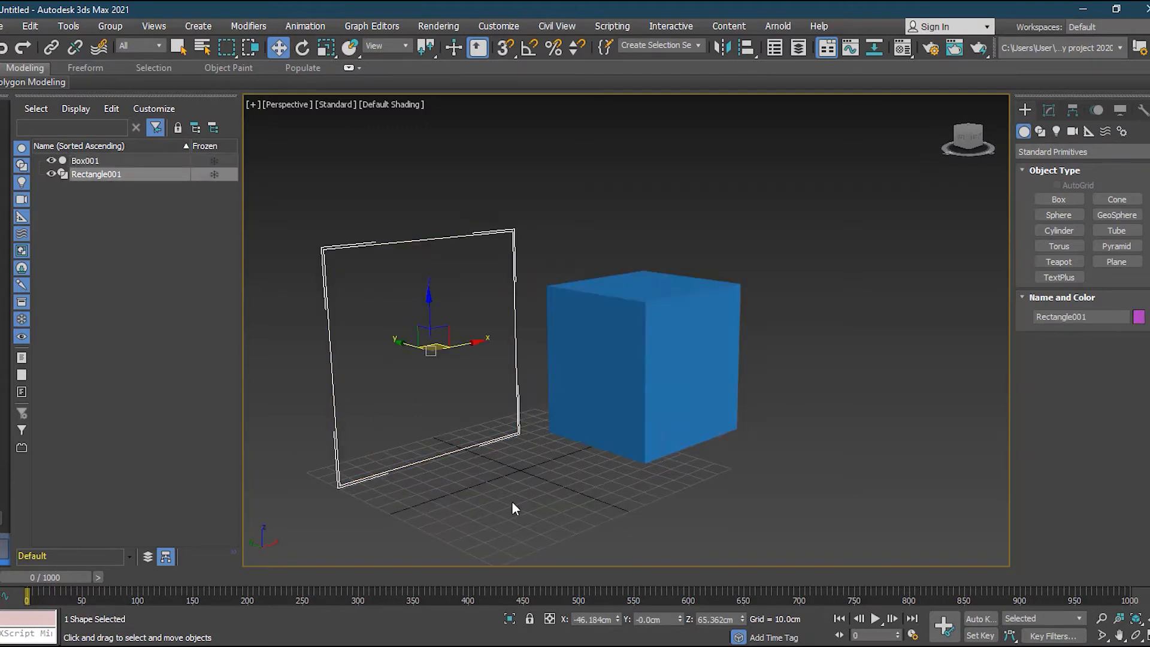
middle_click_drag(575, 390, 642, 398, "alt")
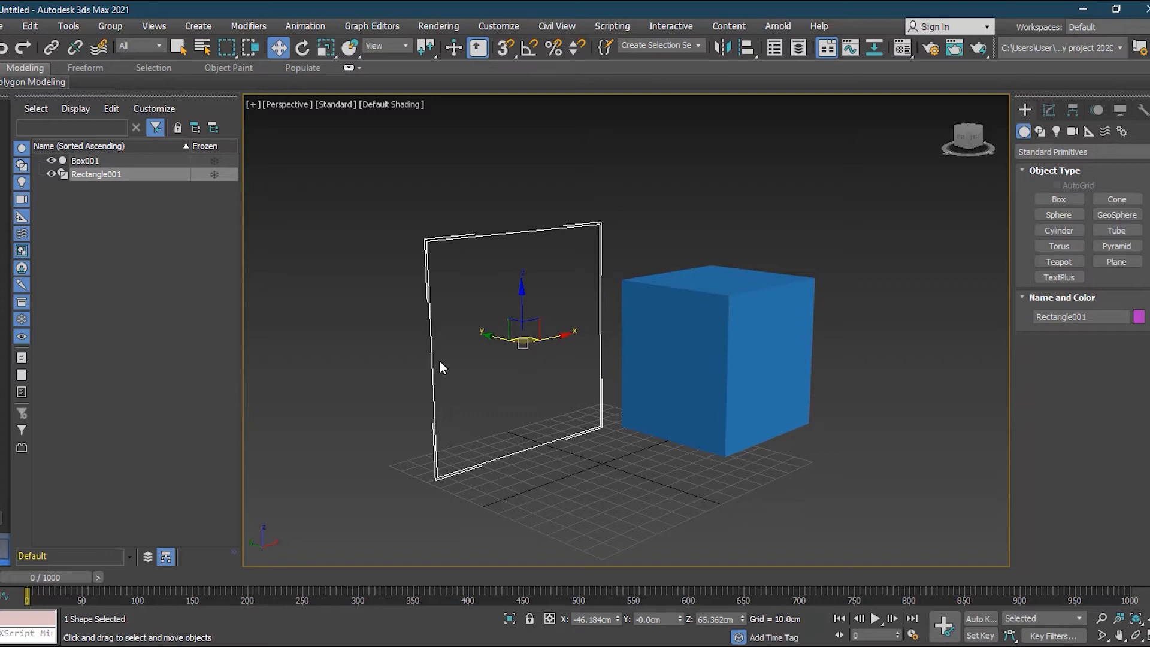
middle_click_drag(516, 362, 421, 382, "alt")
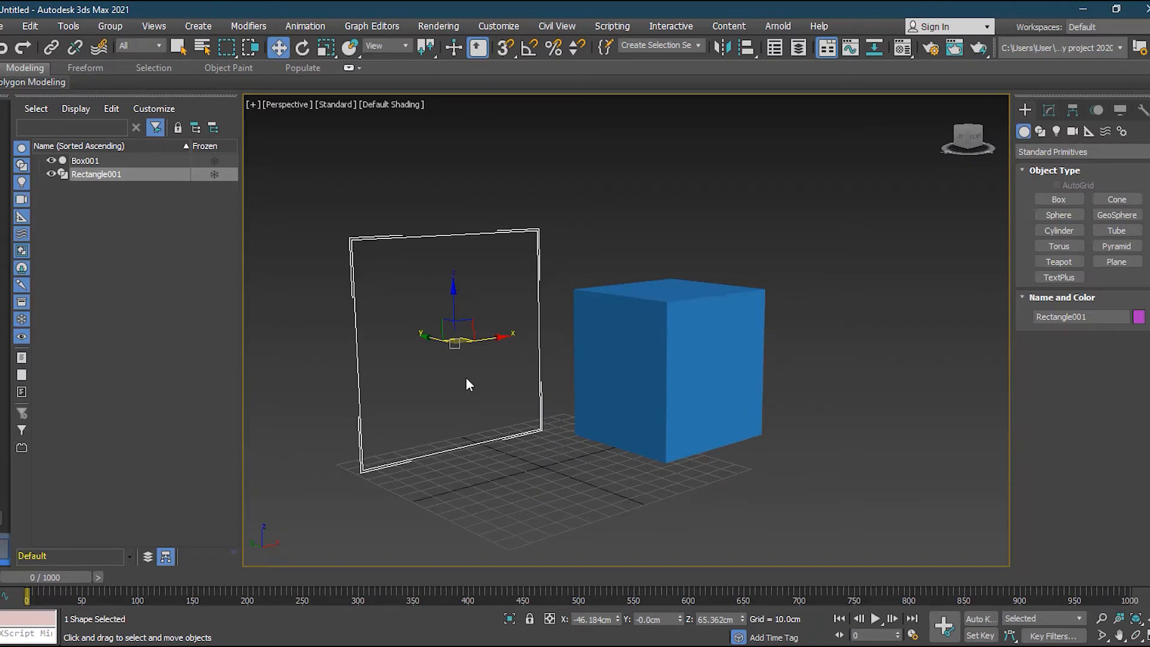
Step: Delete the box and move the remaining rectangle along the X axis to about -12 cm
left_click(655, 355)
key("Delete")
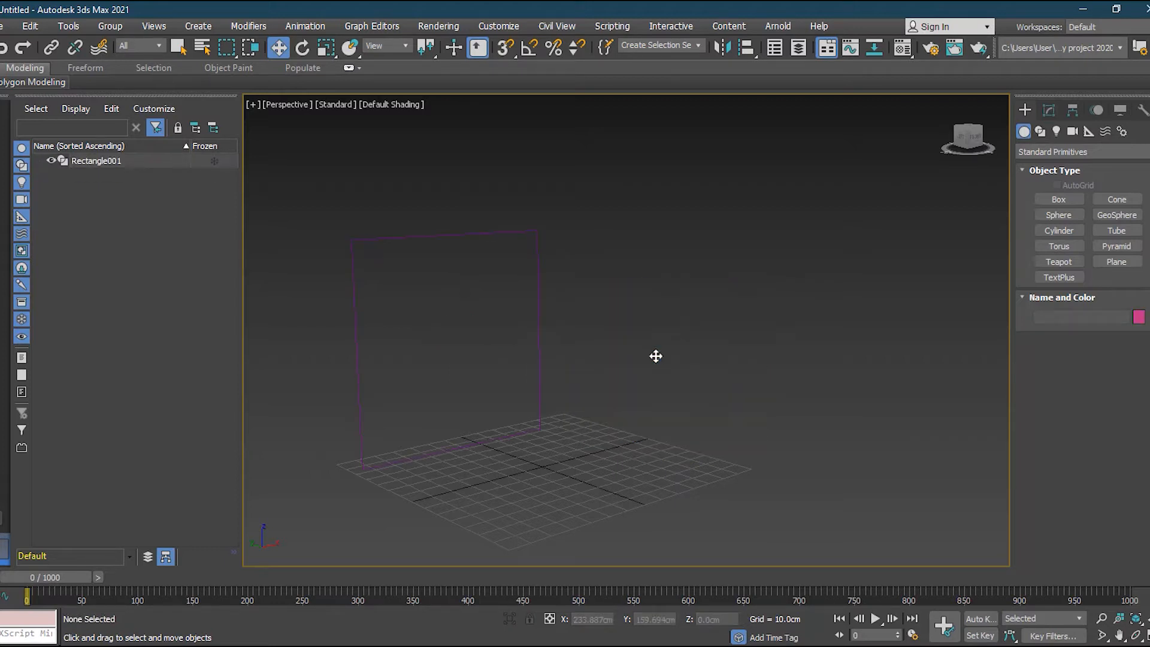
left_click(539, 354)
middle_click_drag(489, 393, 480, 394, "alt")
middle_click_drag(597, 355, 626, 354)
left_click_drag(537, 336, 610, 328)
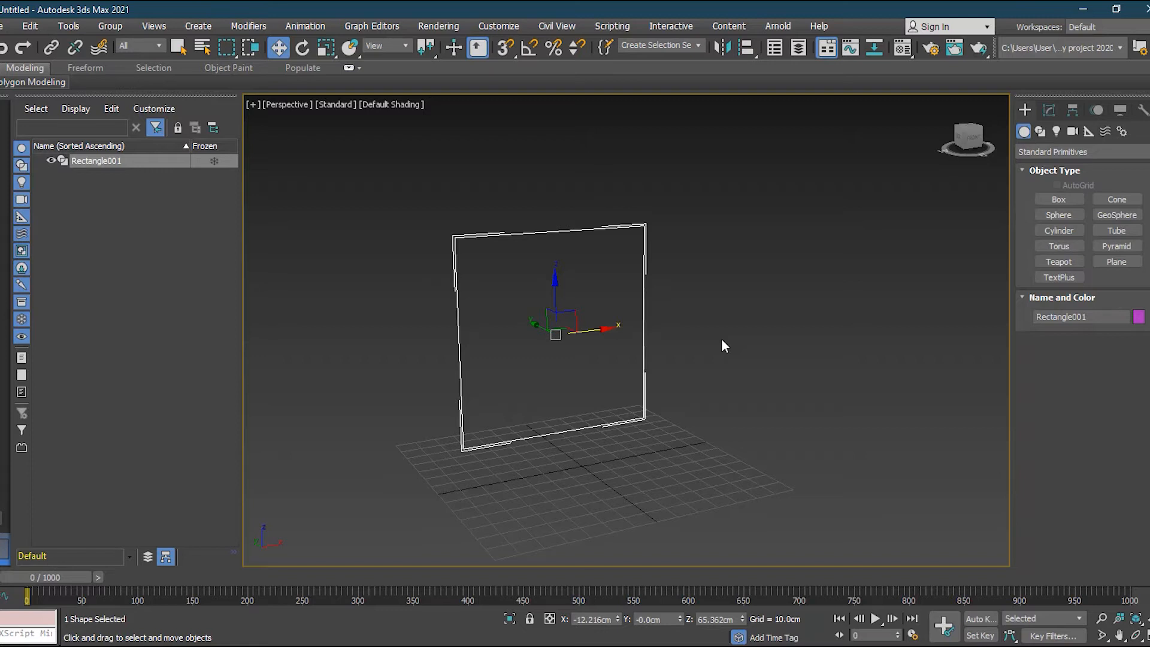
Step: Adjust the rectangle's parameters to a length of 99.261 cm, a width of 132.363 cm and a corner radius of 19.43 cm
left_click(1038, 132)
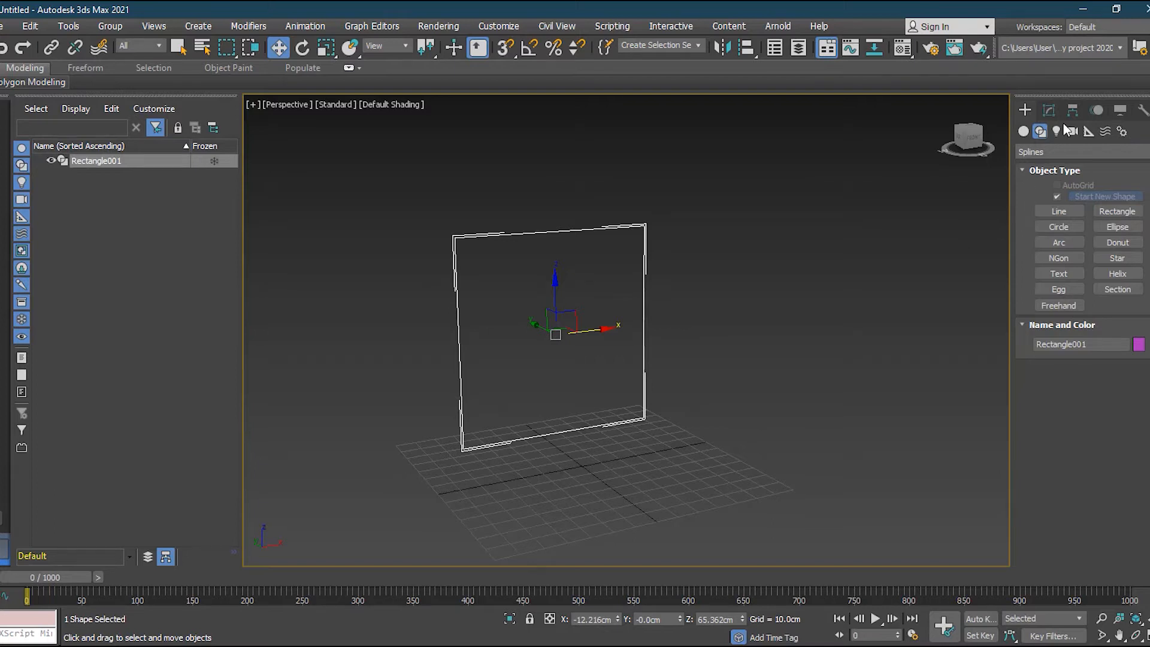
left_click(1050, 111)
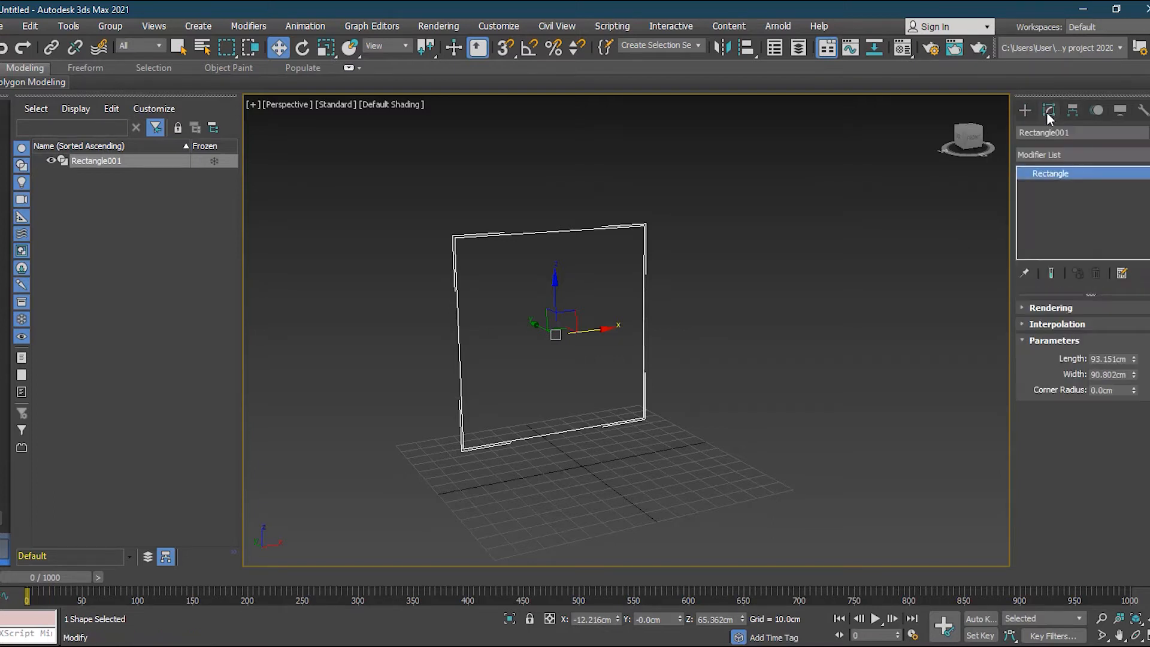
left_click_drag(1135, 359, 880, 207)
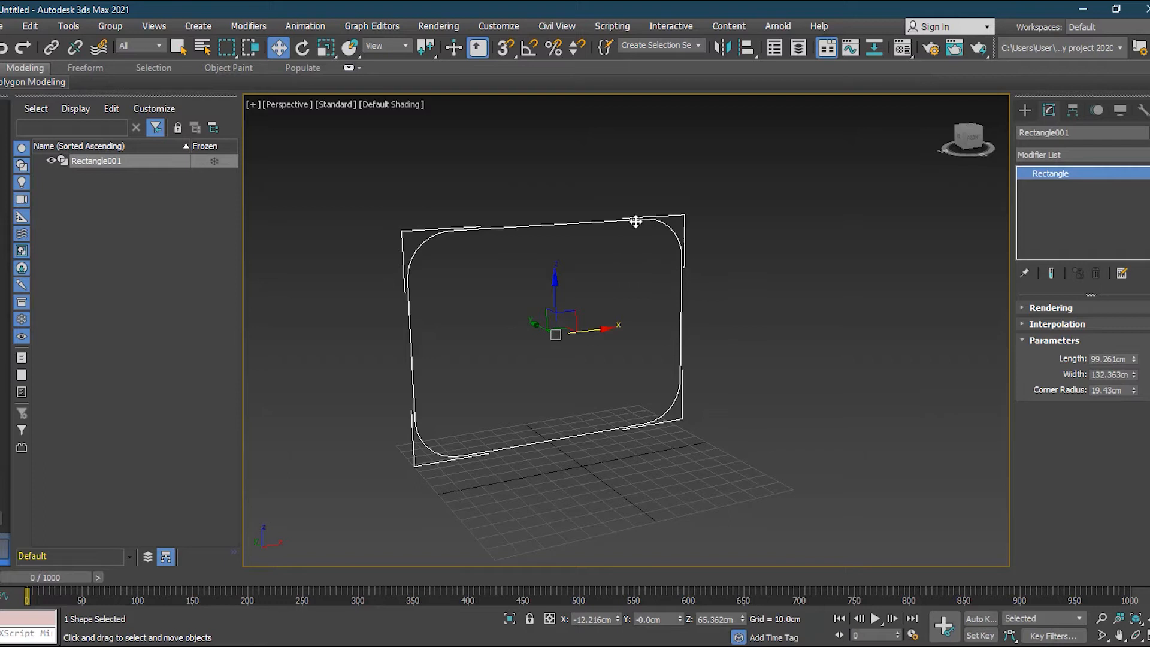
Step: Reset the rectangle's corner radius to 0 cm
left_click(681, 437)
left_click(671, 413)
right_click(1134, 391)
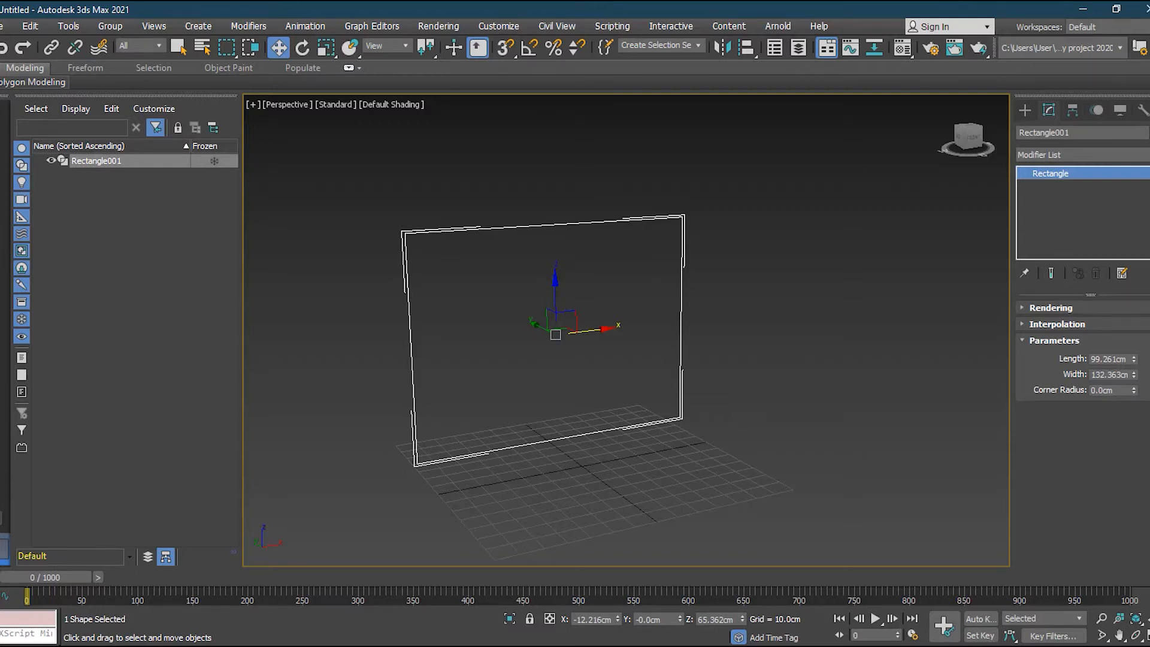
Step: Restore the four-viewport layout and frame the whole rectangle in the Front viewport
key("alt+w")
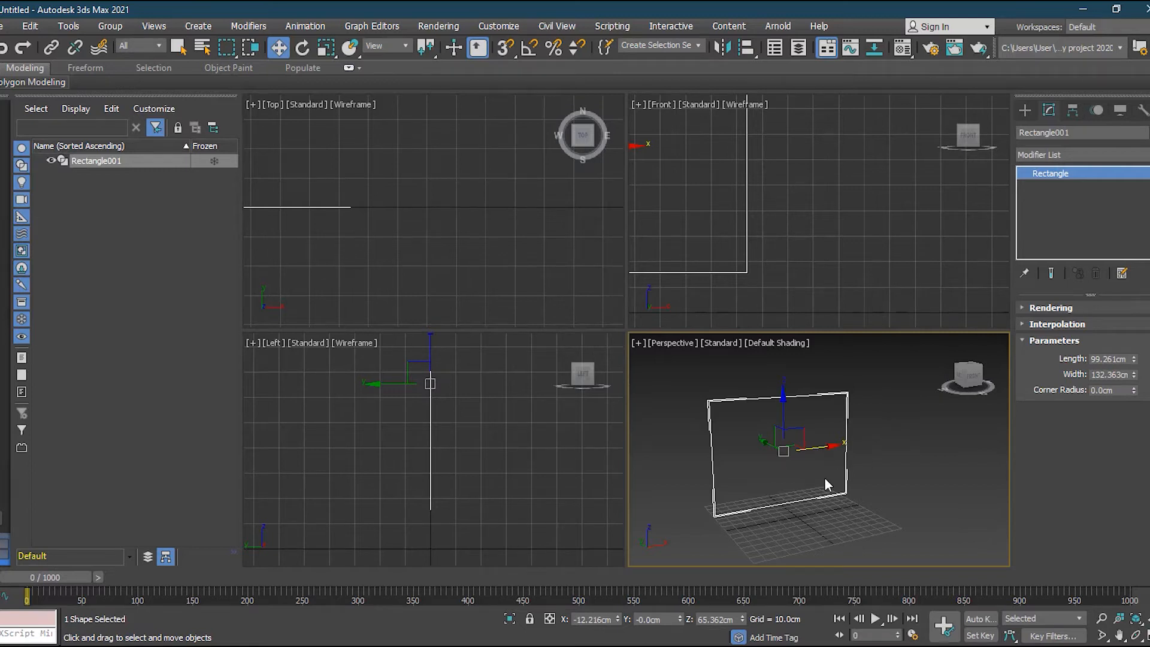
middle_click_drag(773, 218, 873, 256)
scroll(793, 222, "down", 2)
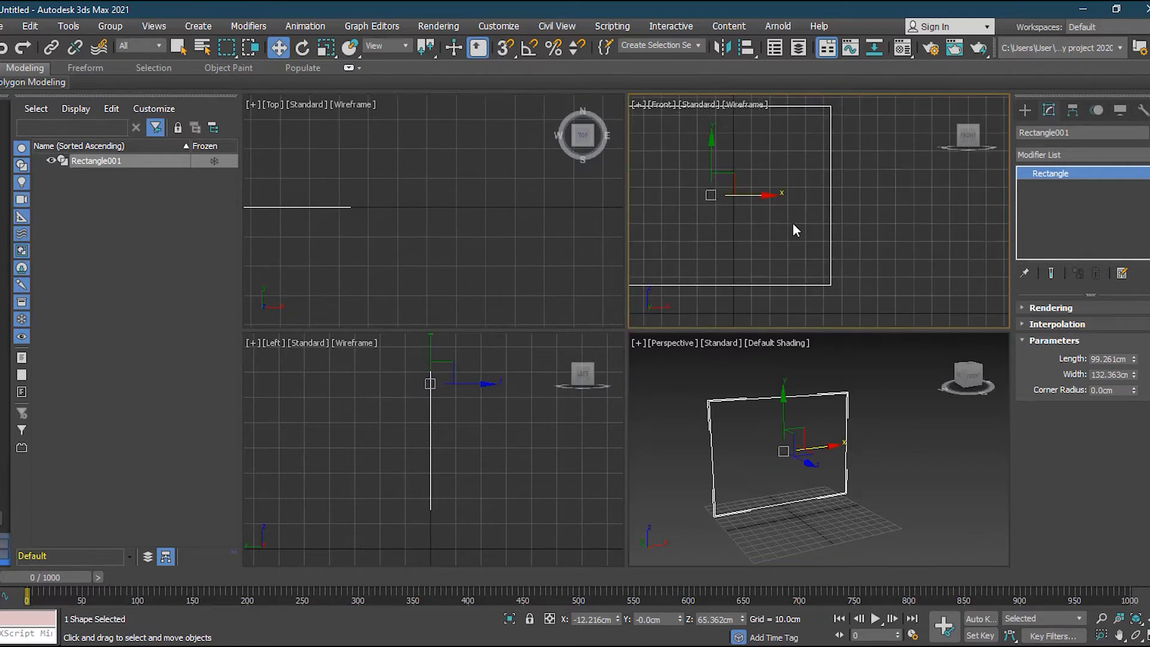
middle_click_drag(766, 235, 800, 243)
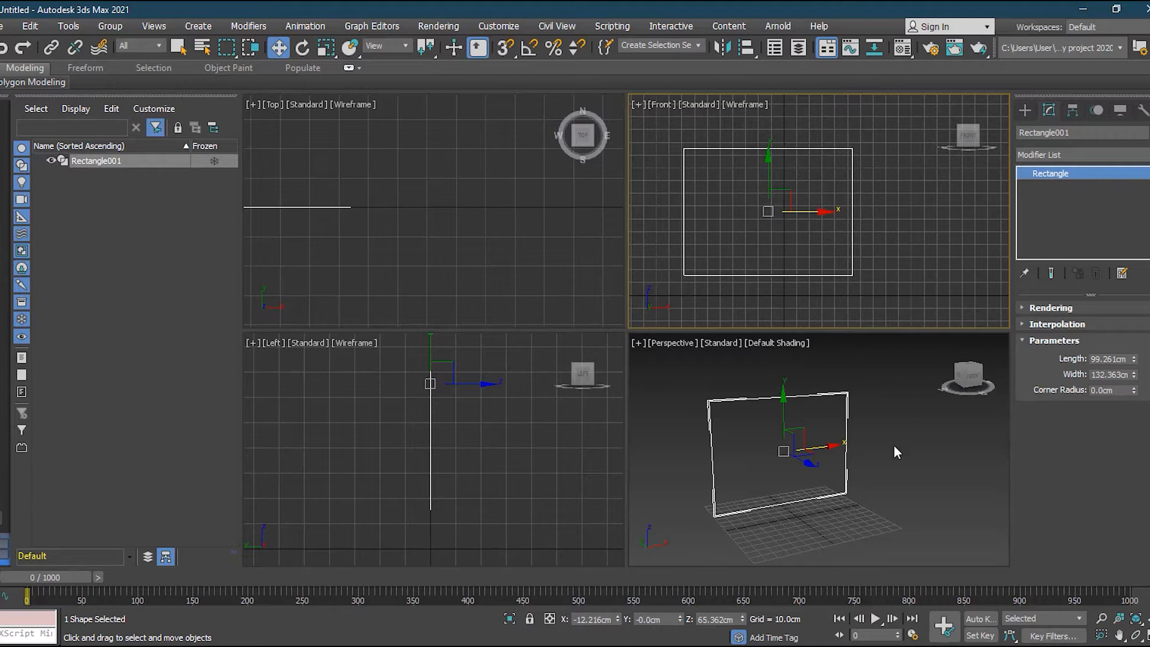
Step: Examine how the rectangle appears in the Top and Left viewports, reselecting it there
left_click(908, 300)
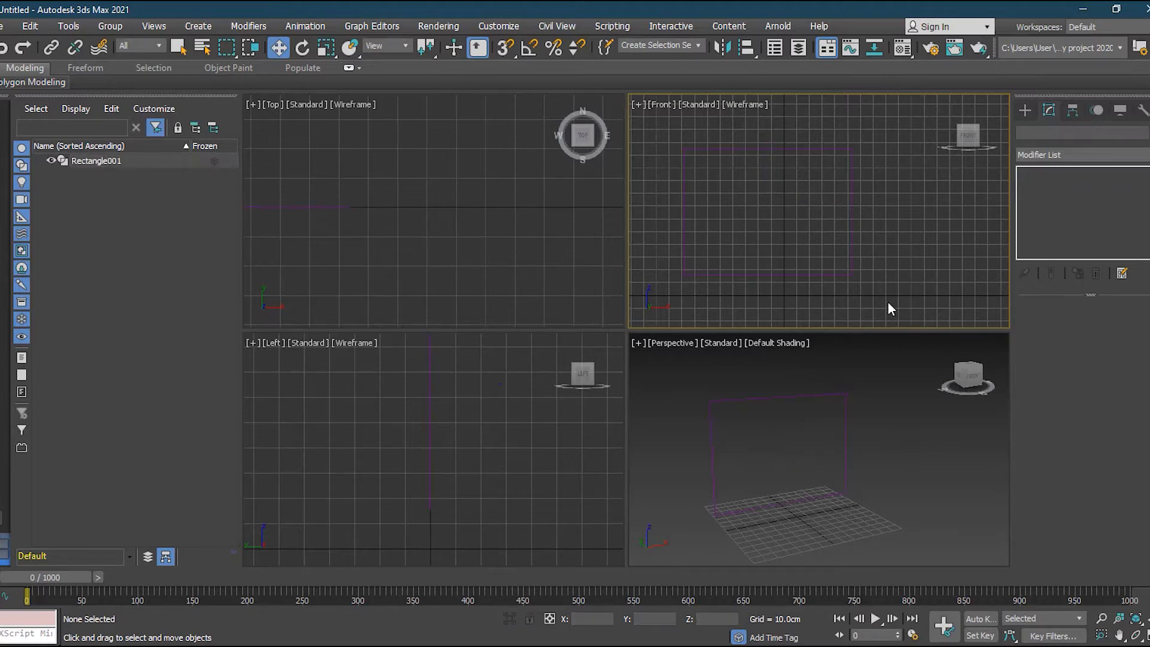
middle_click_drag(353, 229, 566, 246)
scroll(623, 241, "down", 3)
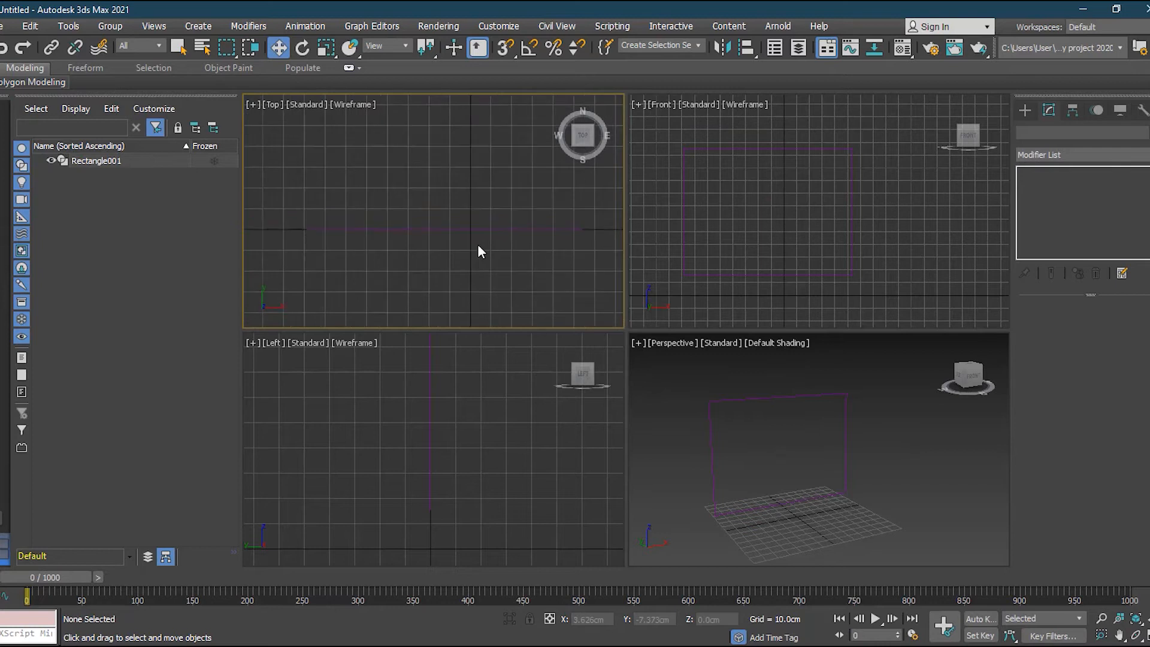
left_click(447, 232)
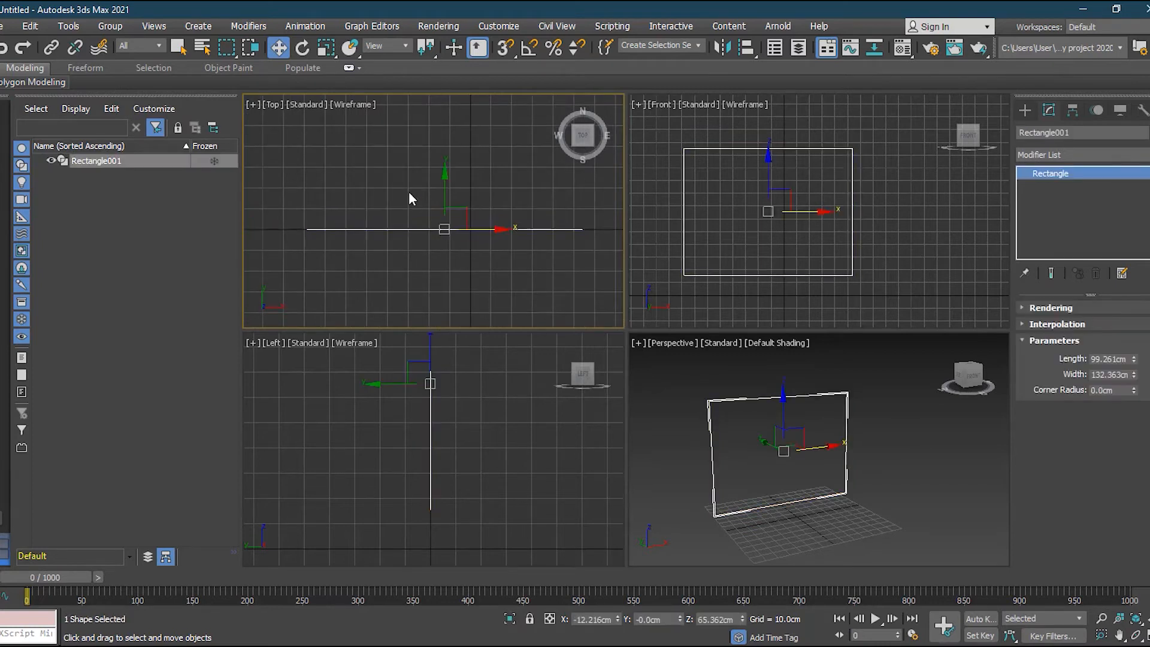
left_click(429, 435)
middle_click_drag(450, 446, 447, 467)
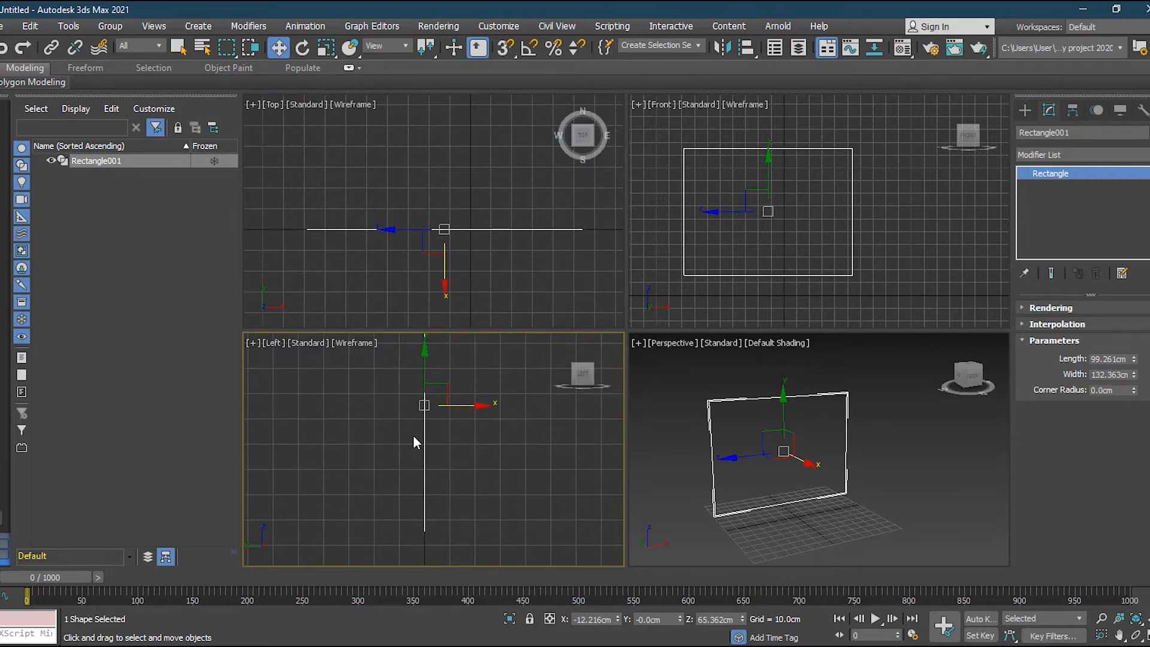
Step: Move the rectangle along the X axis to about -2.3 cm in the Front viewport
middle_click_drag(889, 239, 847, 234)
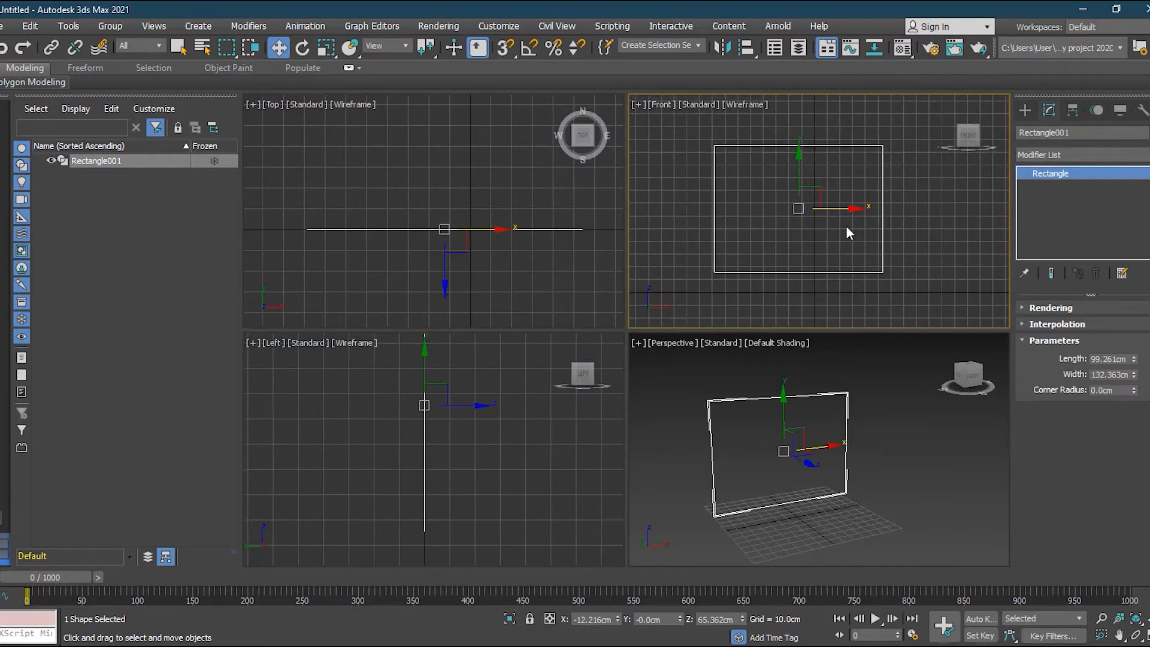
left_click_drag(835, 205, 863, 195)
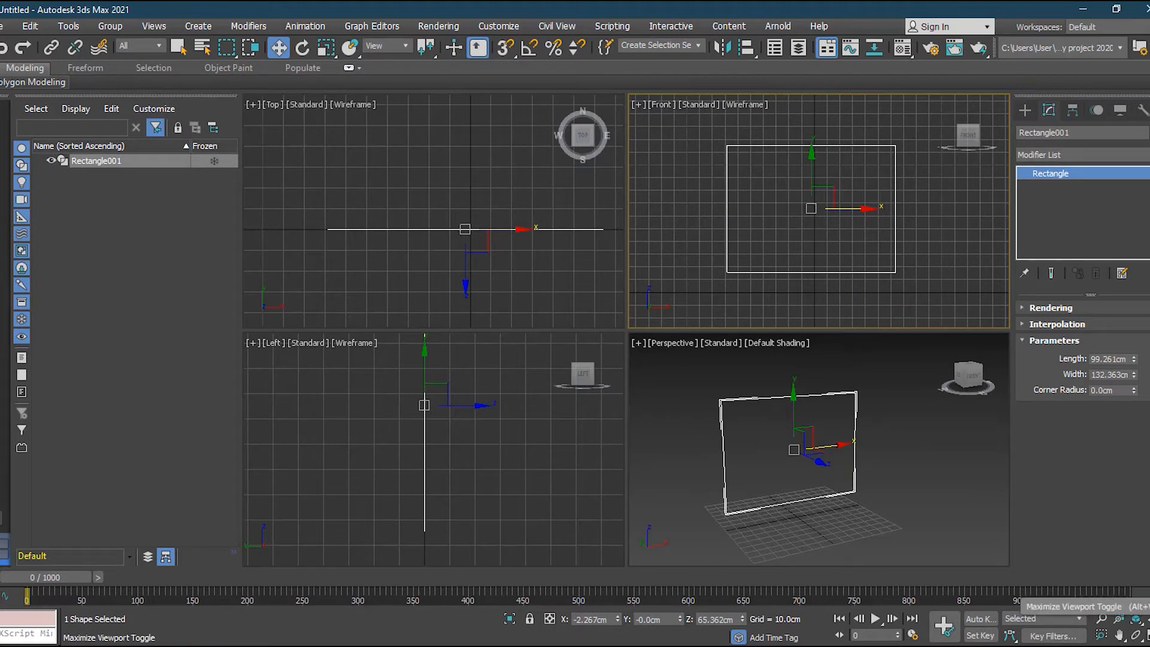
Step: Maximize the Front viewport and delete the rectangle from the scene
left_click(1144, 634)
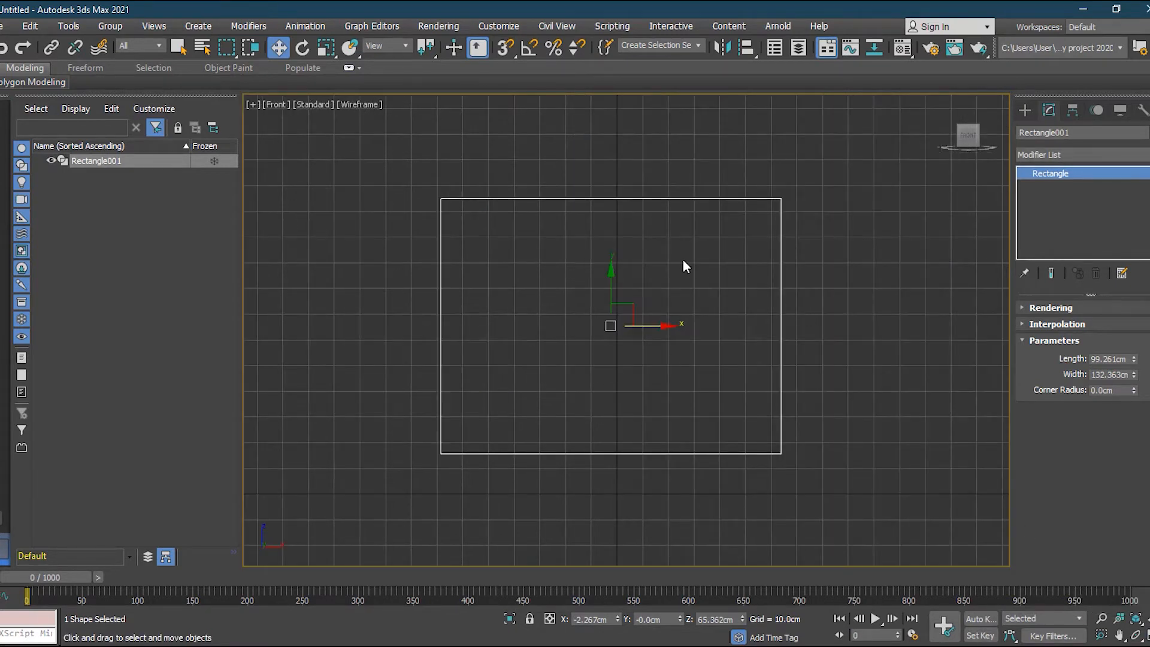
left_click(822, 323)
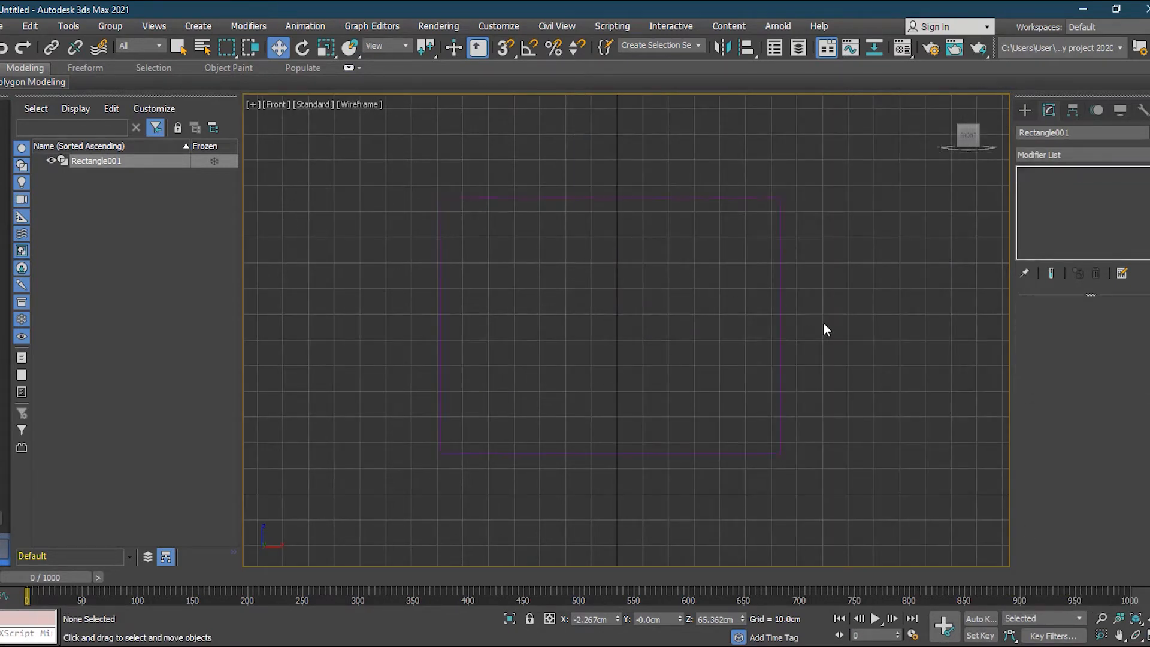
left_click(779, 360)
left_click(1025, 110)
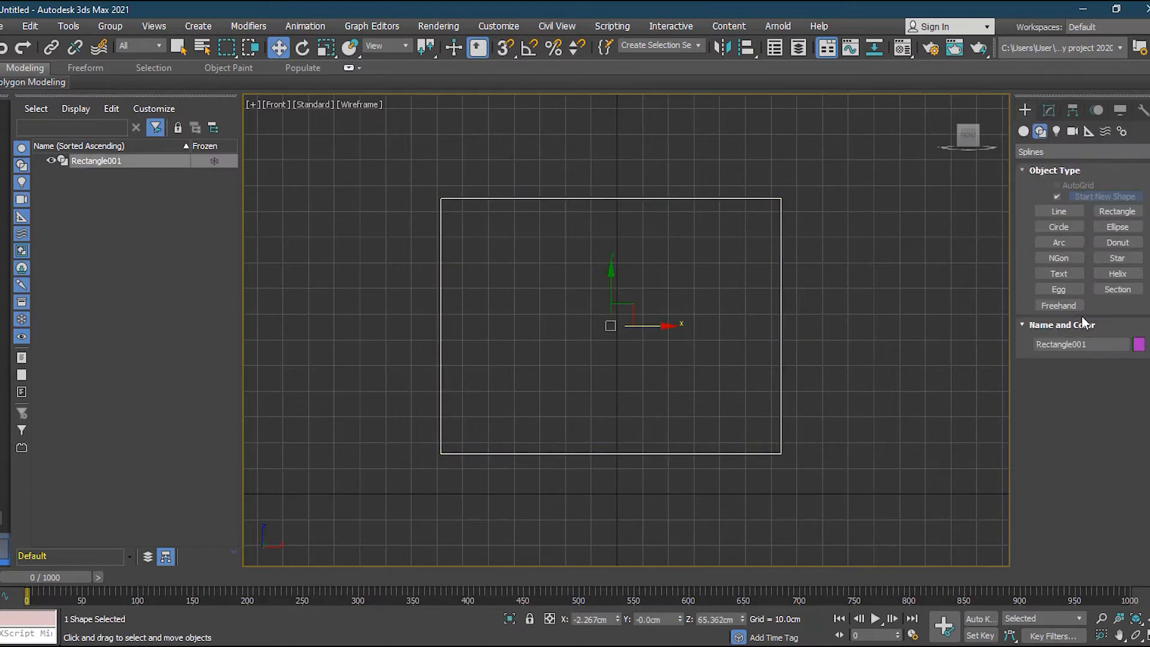
key("Delete")
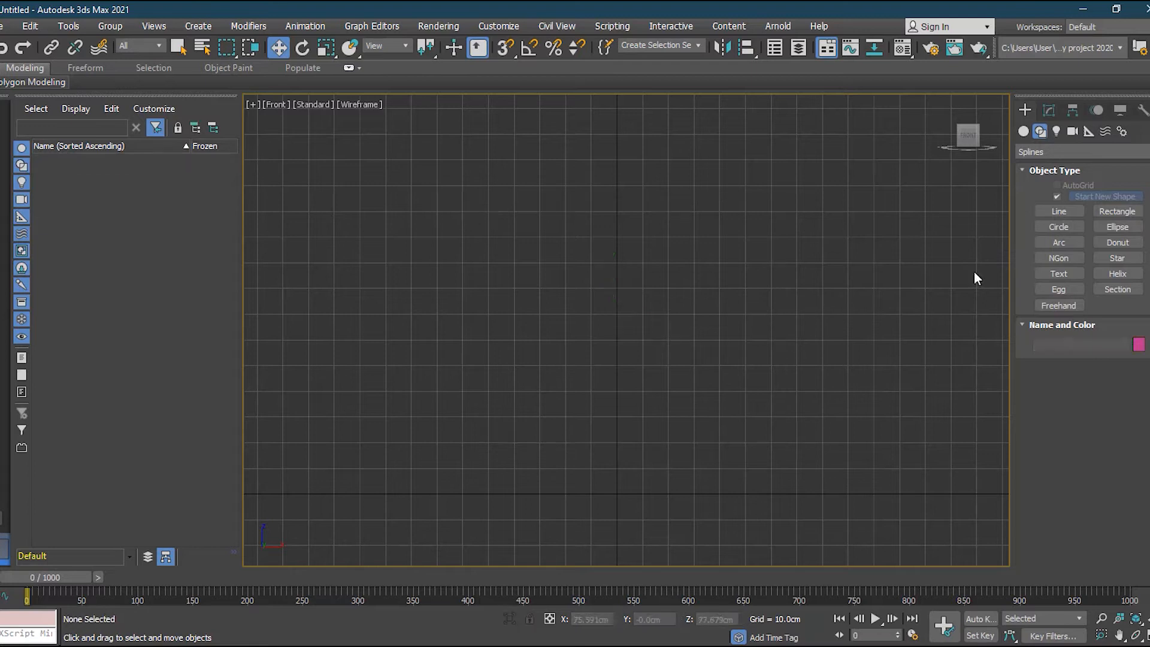
Step: Draw a closed zigzag line with seven corner vertices forming three peaks above a straight base in the Front viewport
left_click(1059, 211)
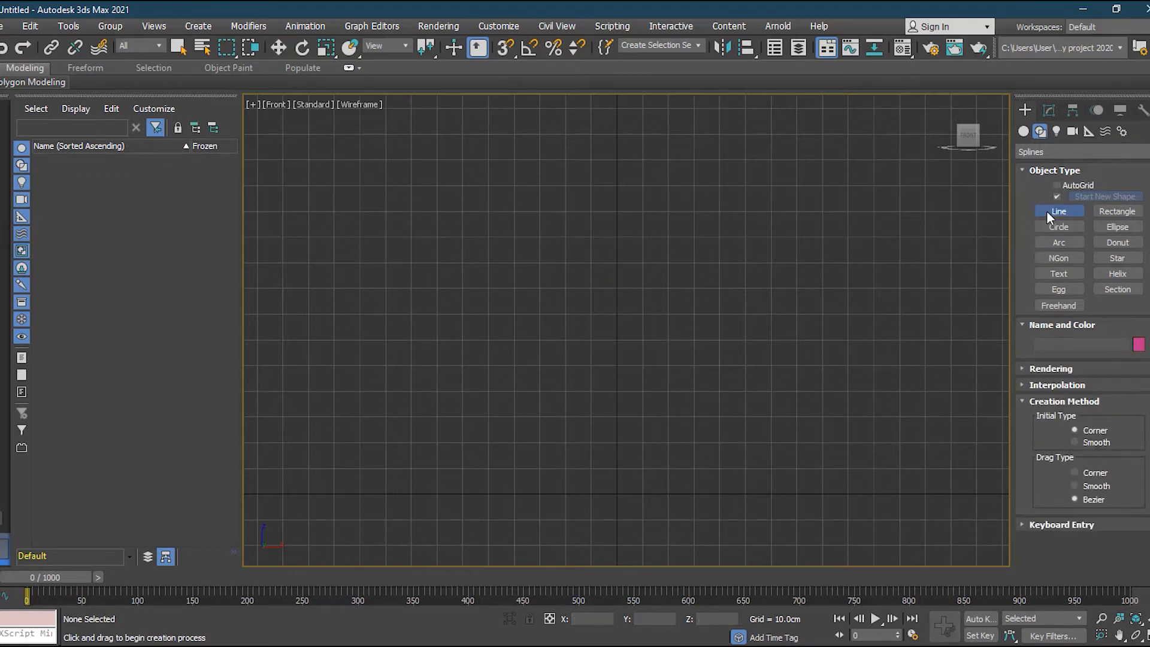
left_click(367, 354)
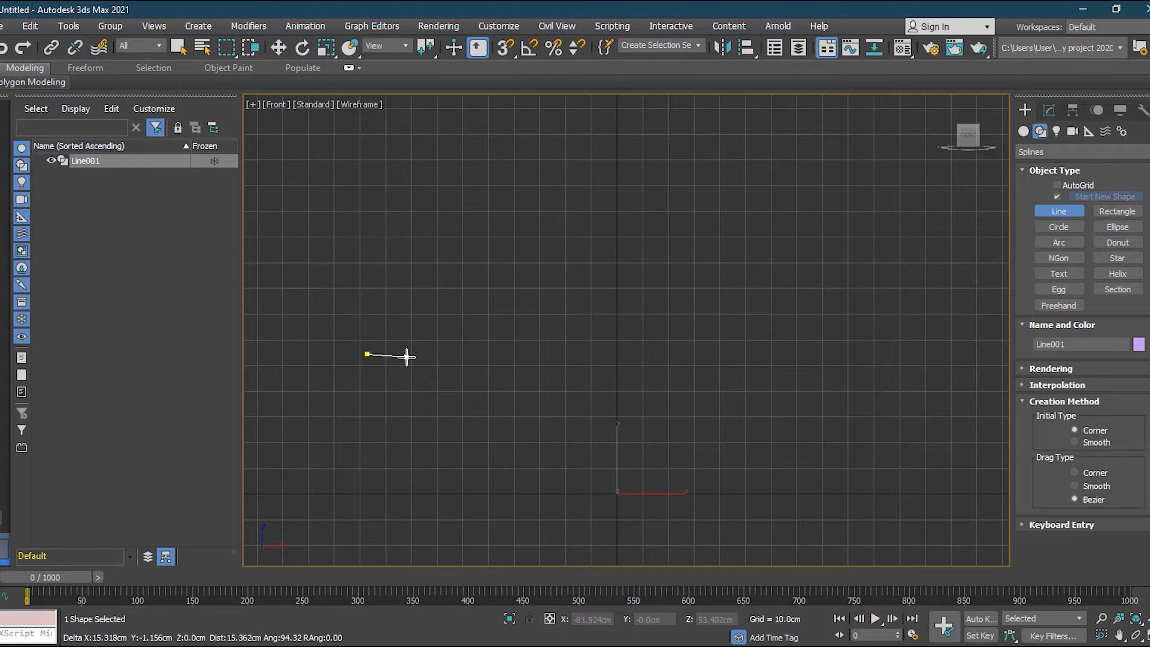
left_click(464, 172)
left_click(544, 311)
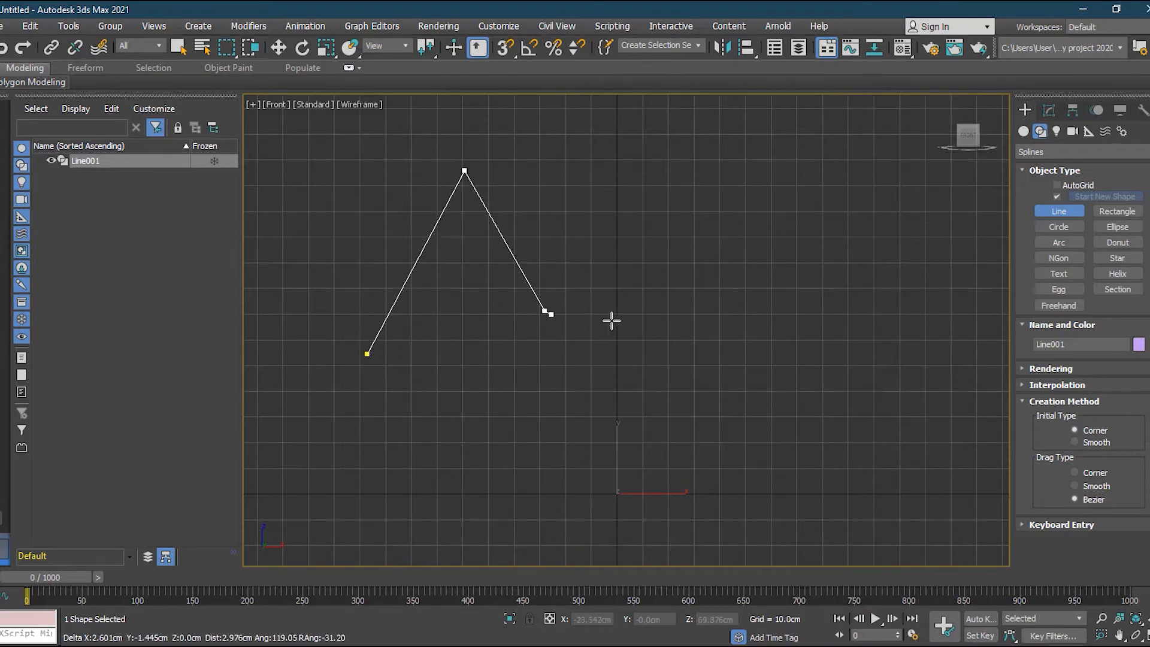
left_click(645, 135)
left_click(760, 319)
left_click(858, 178)
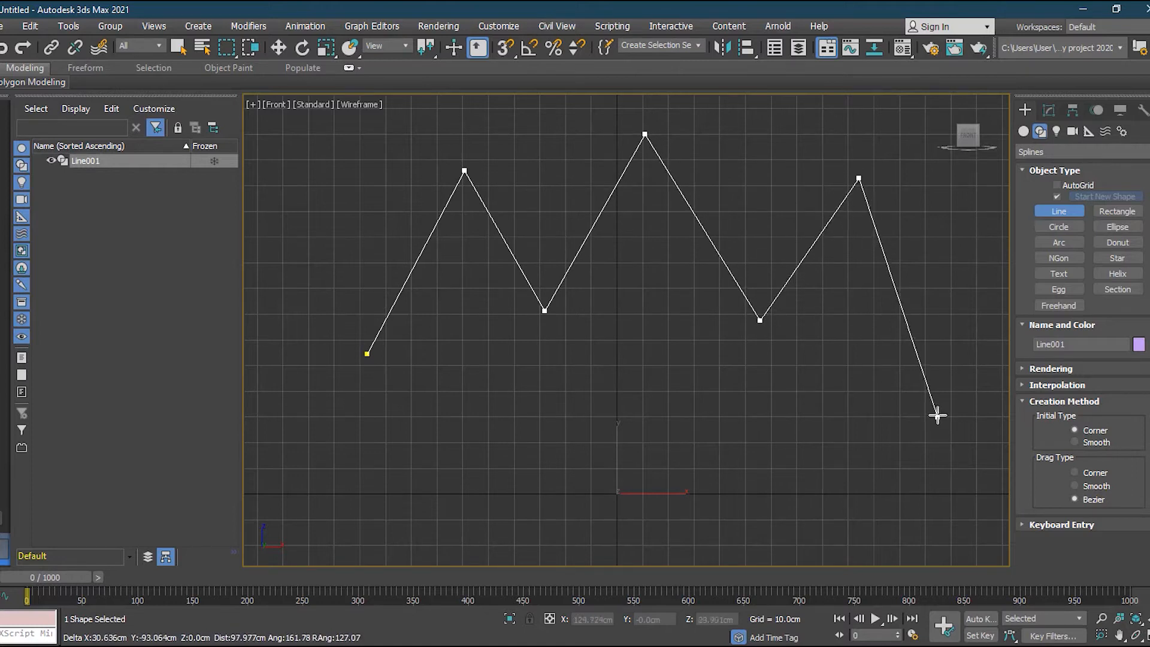
left_click(927, 360)
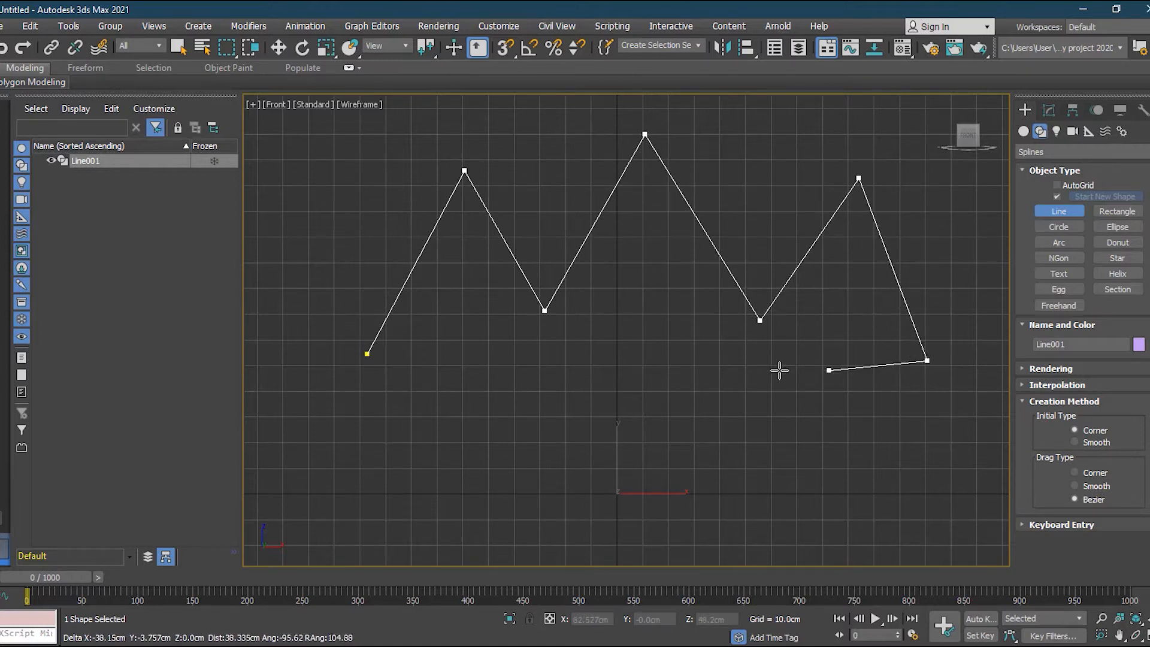
left_click(367, 355)
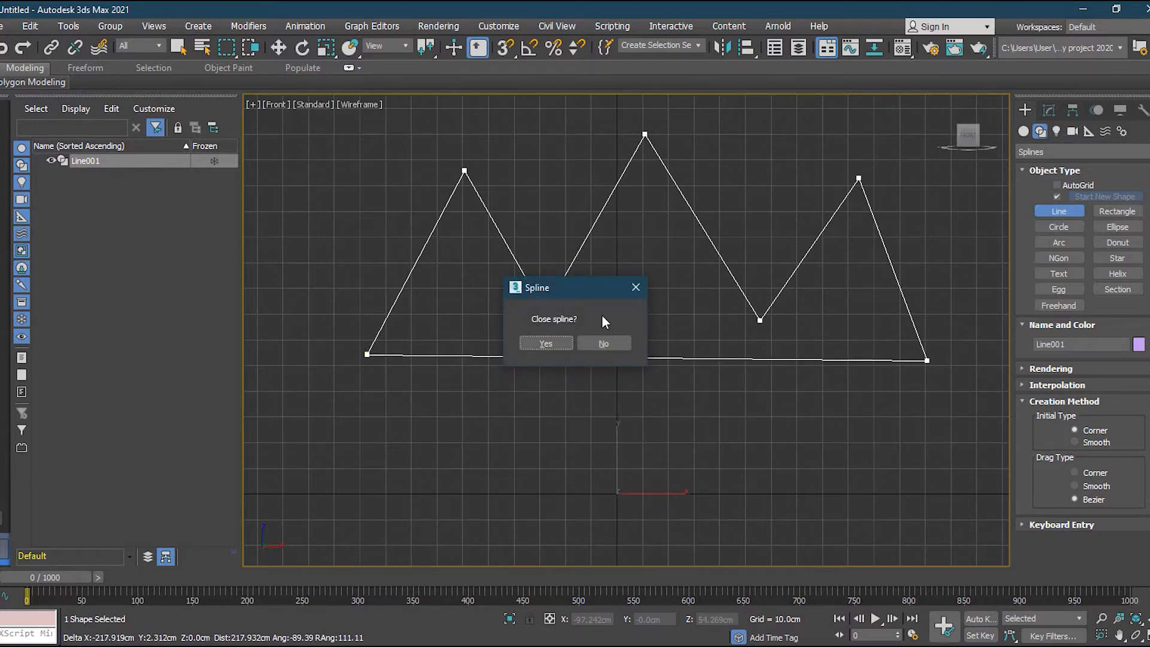
left_click(545, 344)
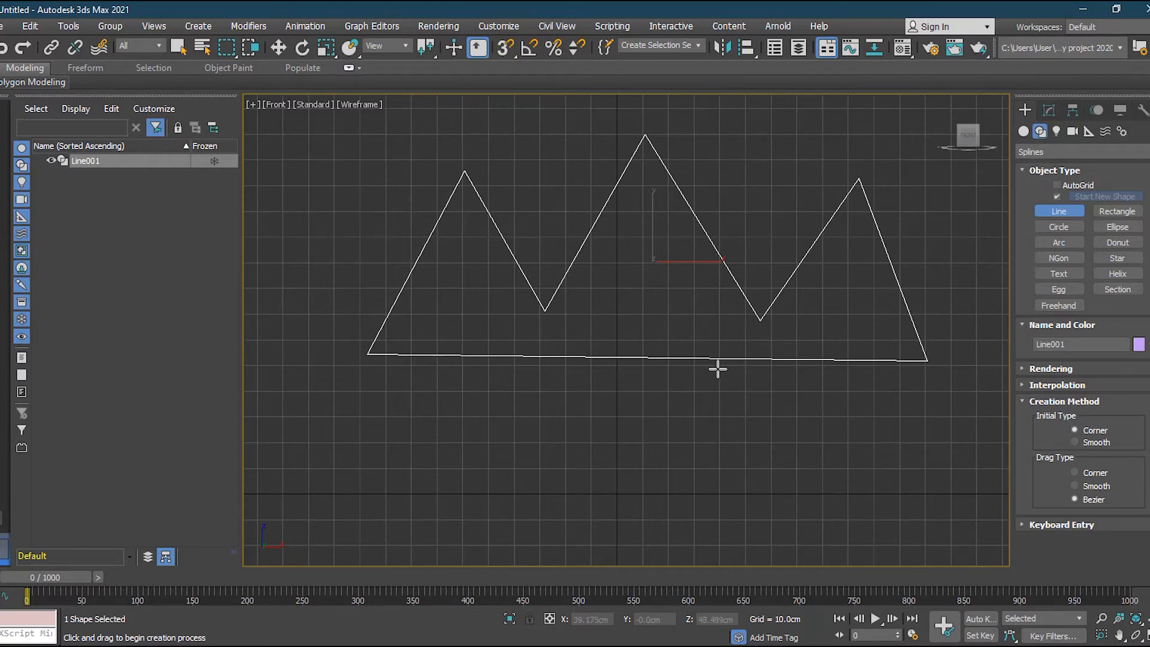
Step: Edit the line at Vertex level and lower the left and right base vertices slightly along Y to level the base
left_click(1050, 109)
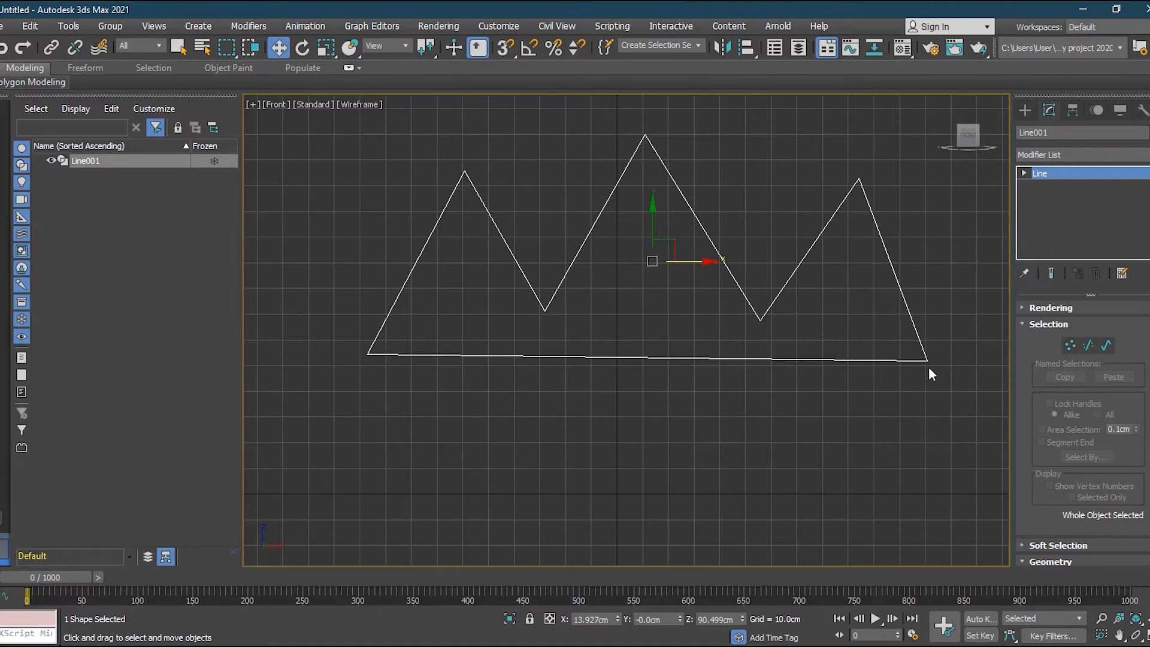
left_click(1070, 347)
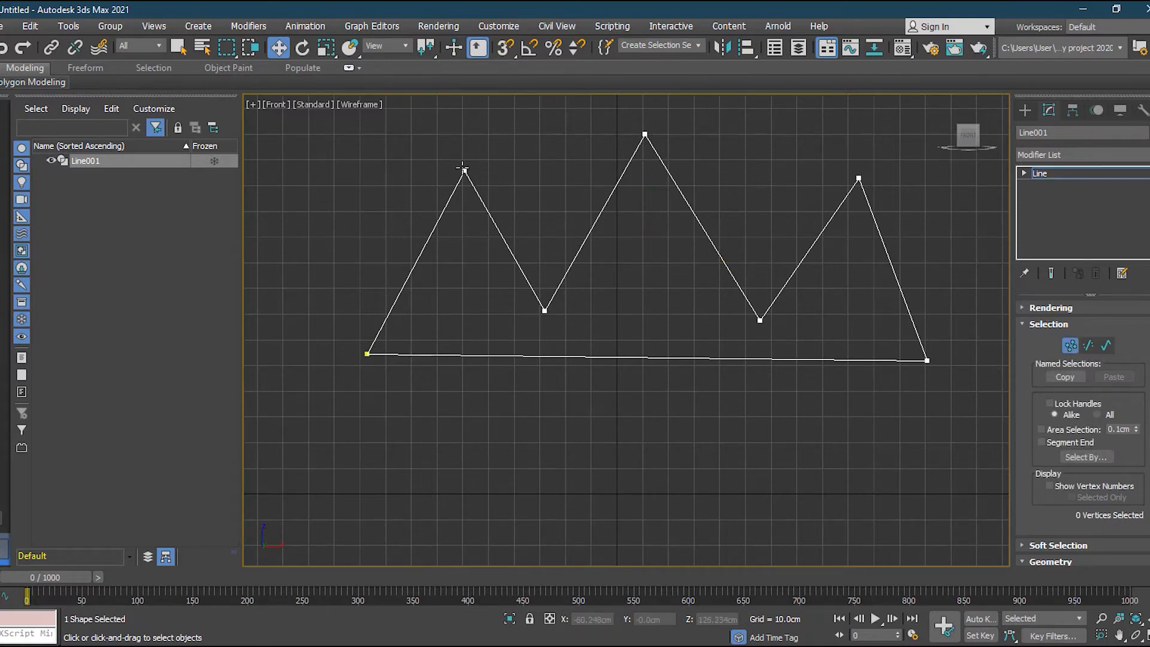
left_click(369, 354)
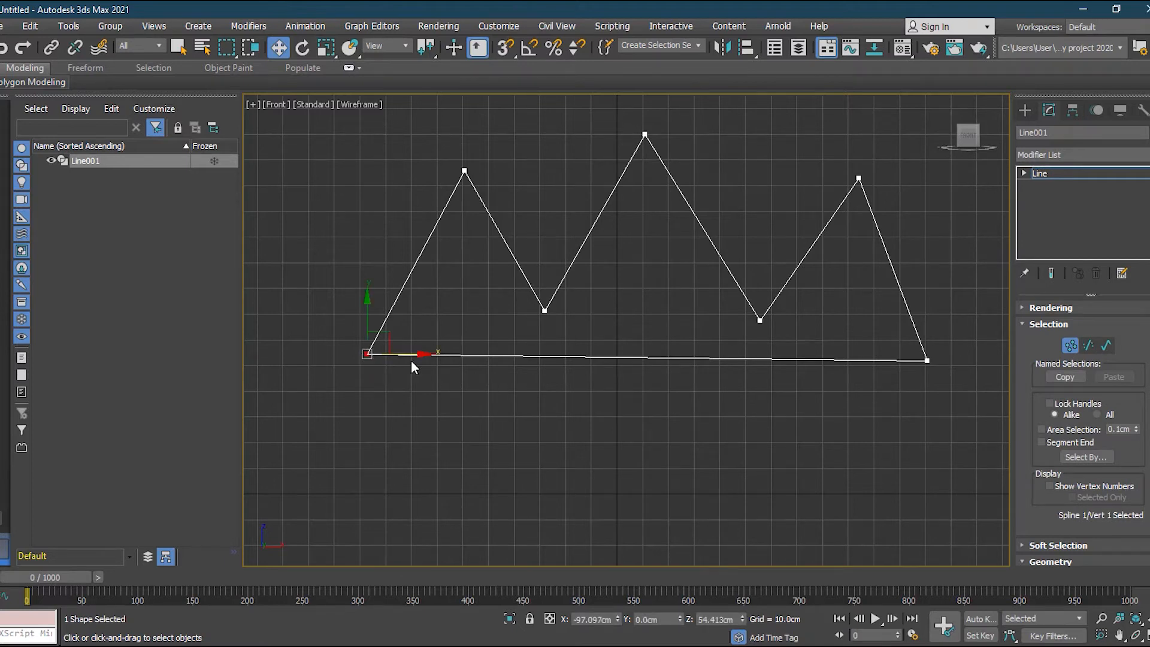
left_click_drag(369, 308, 369, 334)
left_click(928, 362)
left_click_drag(926, 334, 929, 343)
Step: Raise the right valley vertex, and move the right base vertex up to about X 127 cm, Z 73 cm
left_click(760, 321)
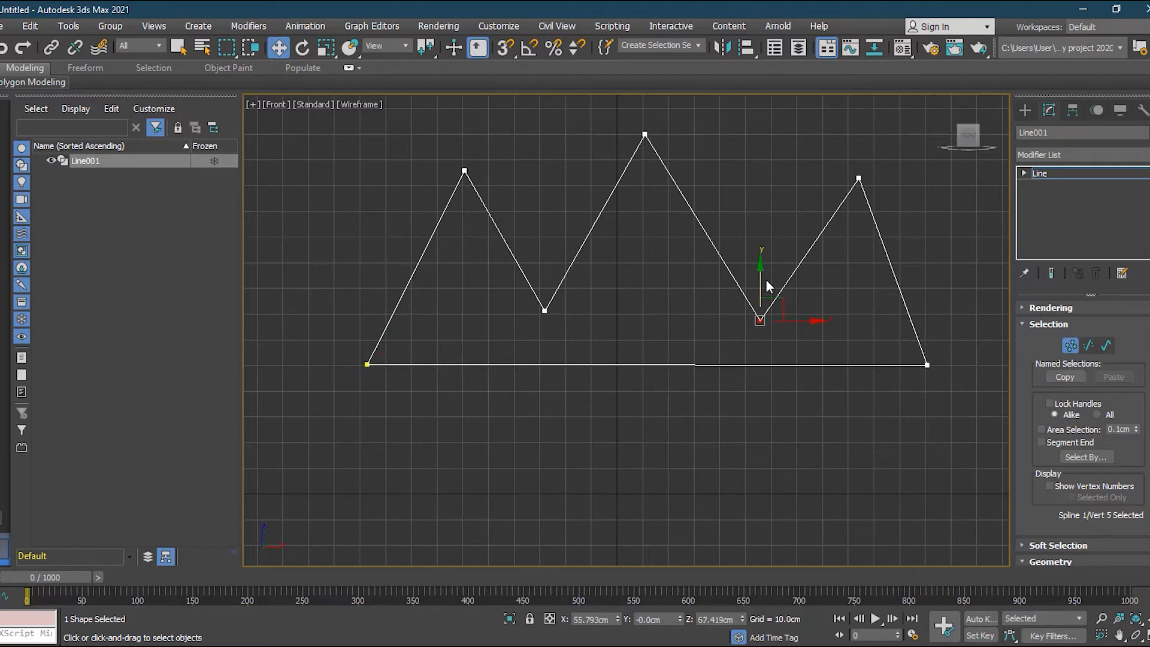
left_click_drag(773, 314, 779, 248)
left_click_drag(928, 364, 944, 308)
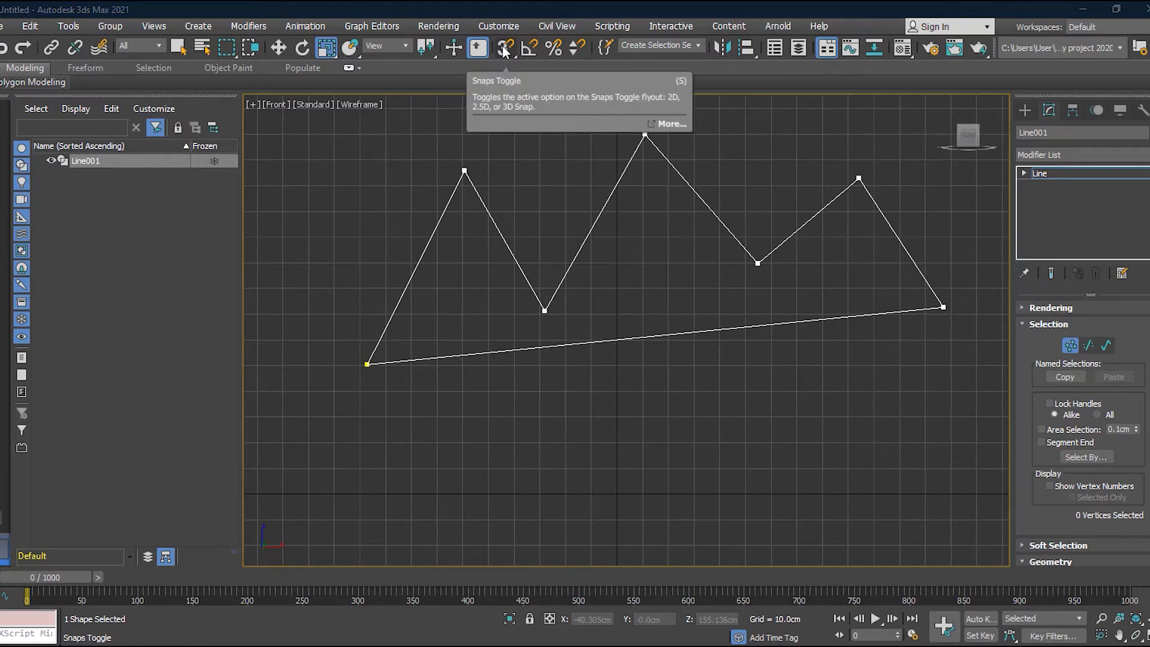
Step: Turn on 3D snapping with the Grid Points, Vertex and Edge/Segment snap types enabled
left_click(505, 49)
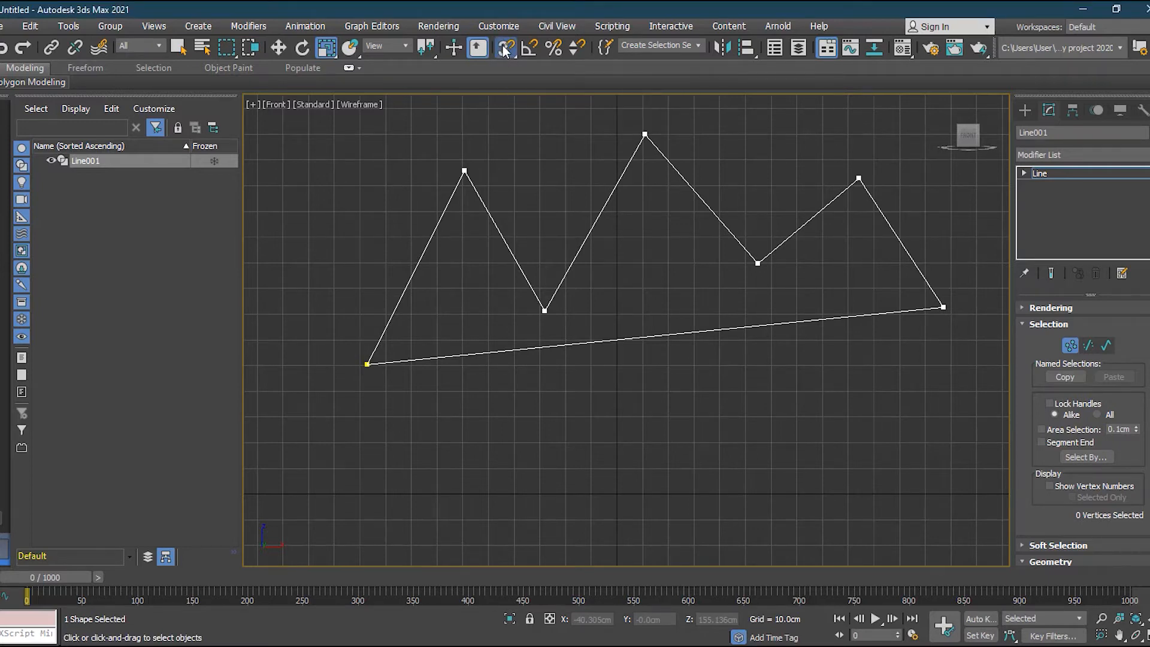
right_click(505, 49)
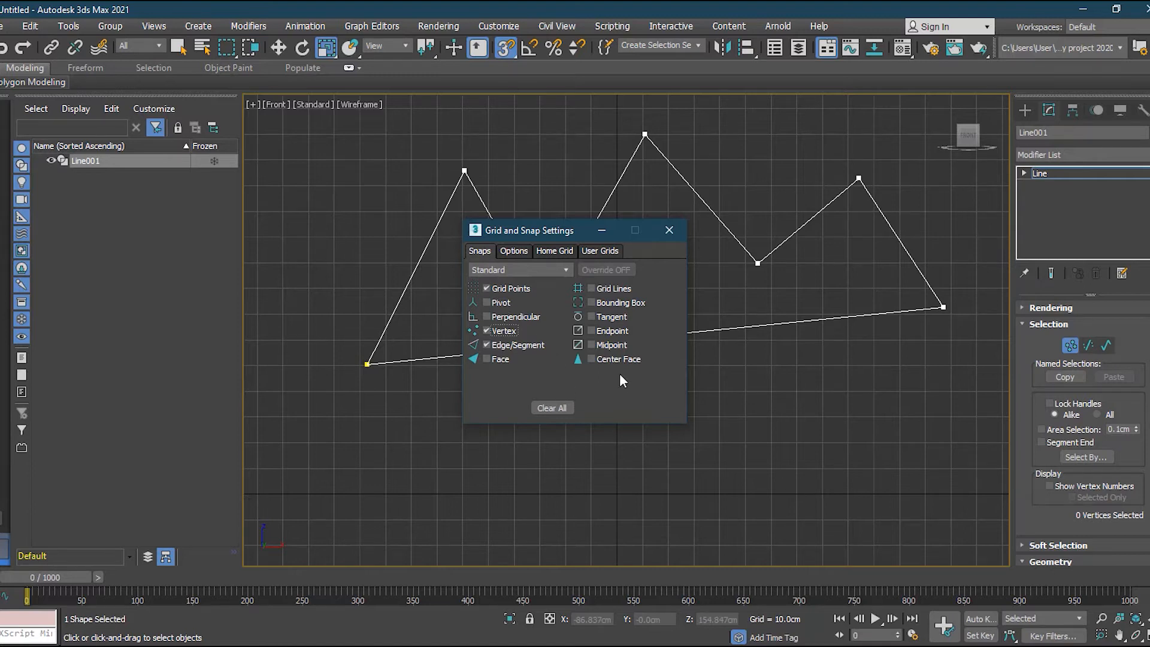
left_click(669, 233)
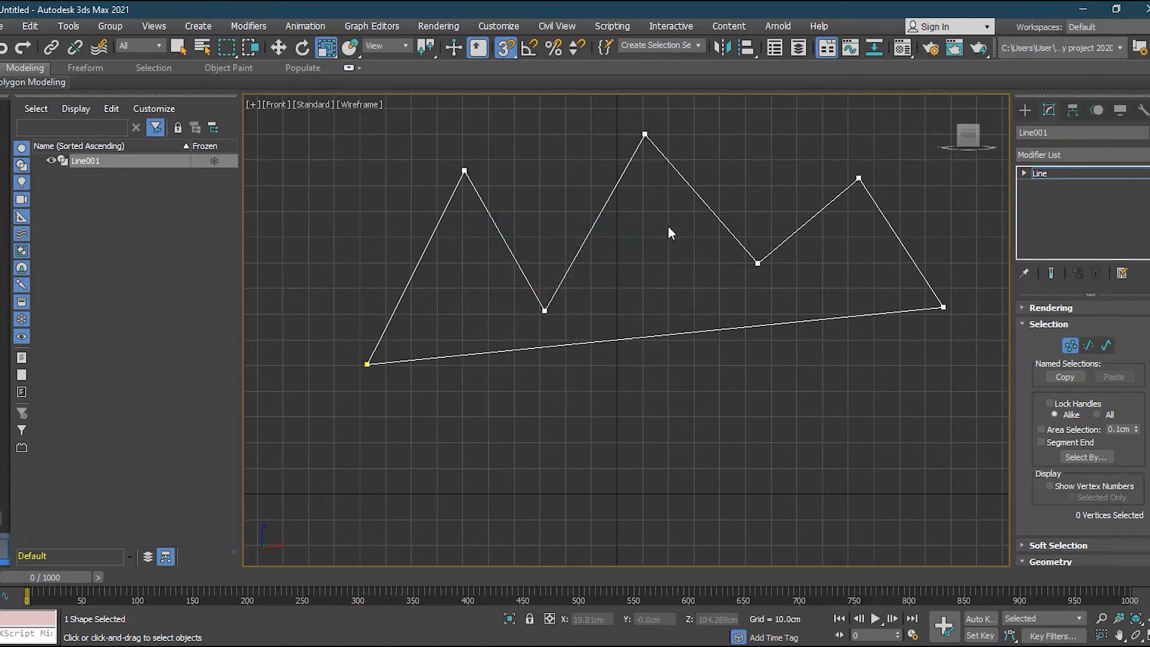
Step: Snap the right base vertex to the grid point at X 130, Z 50 cm and the left one to X -110, Z 50 cm
left_click(945, 308)
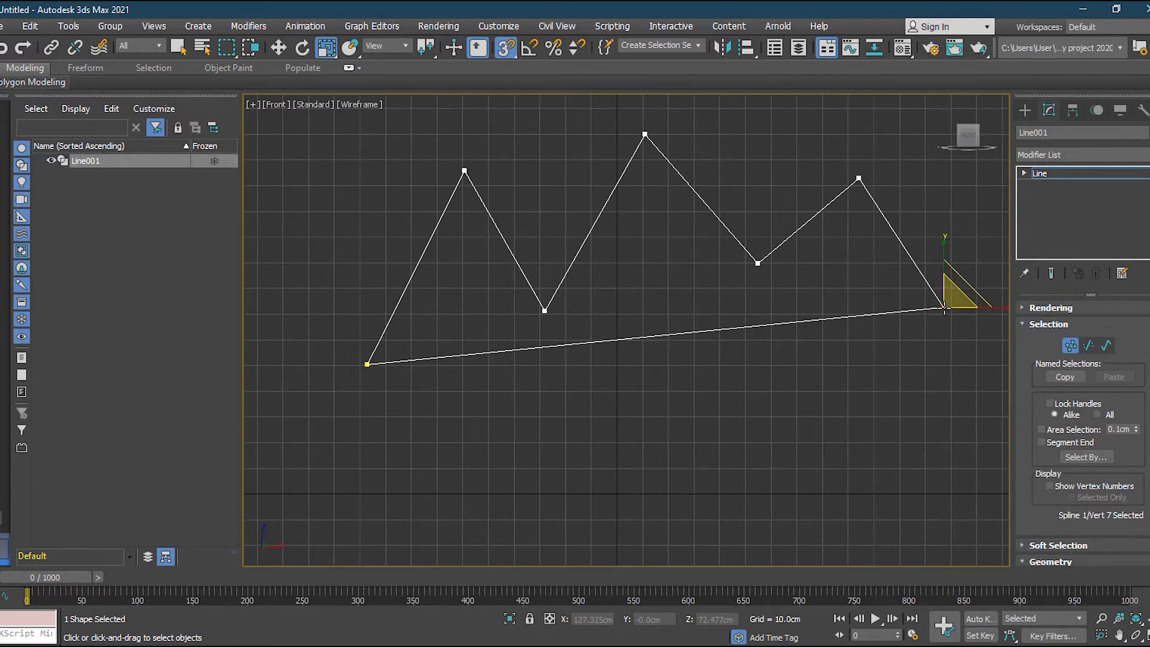
left_click(279, 47)
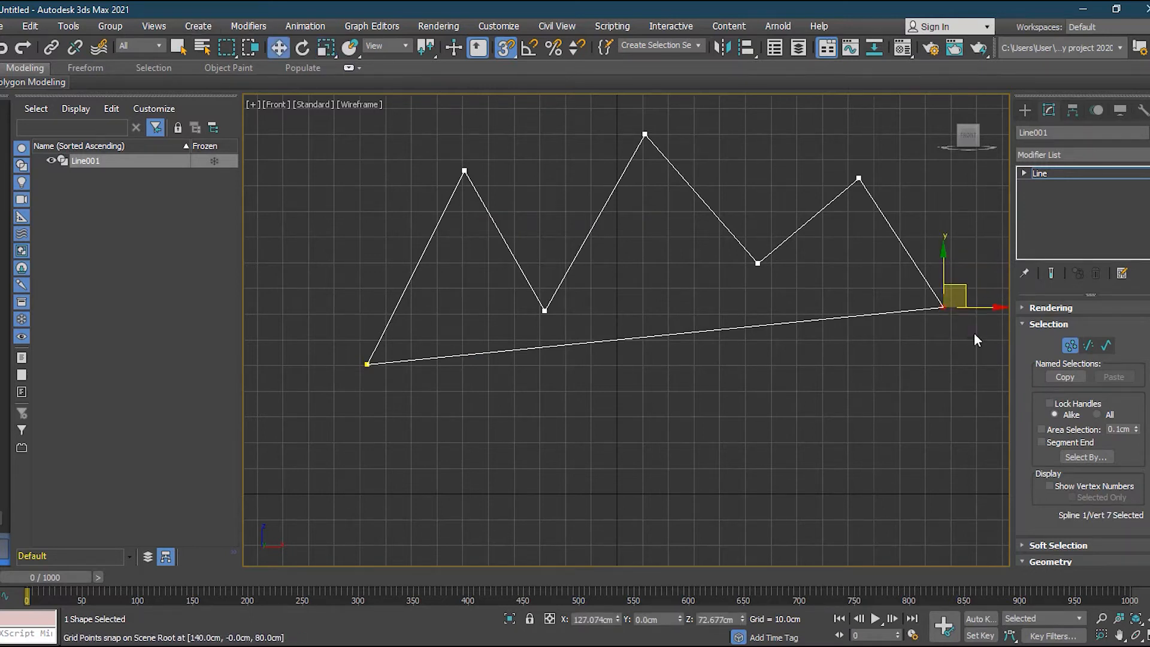
left_click_drag(945, 308, 952, 364)
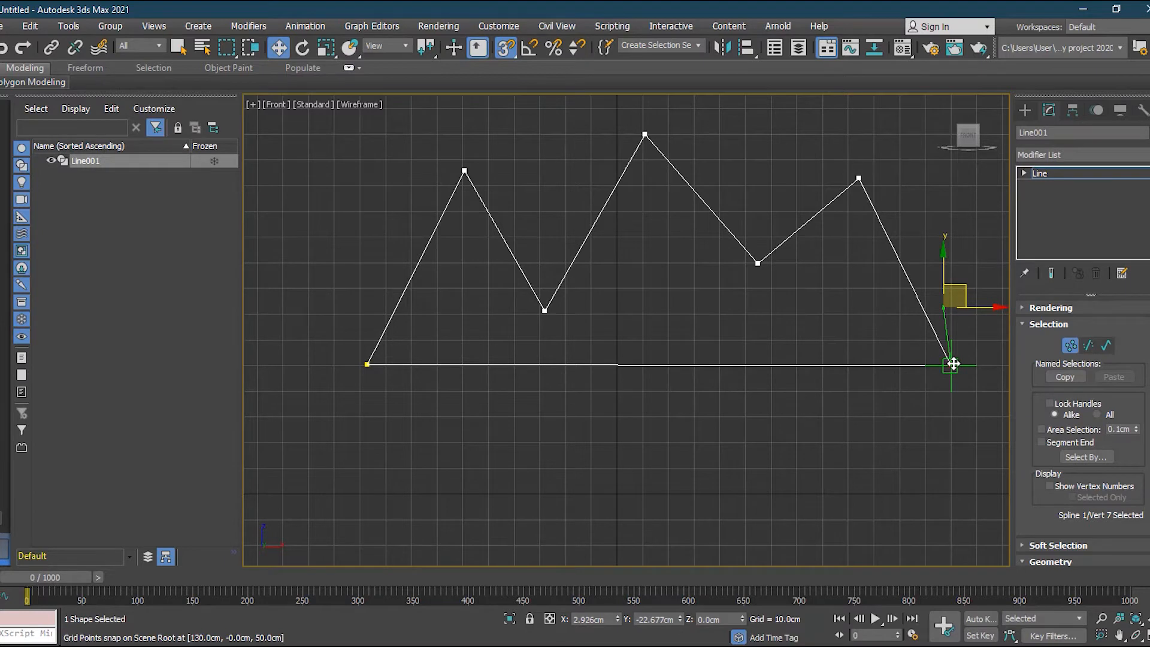
left_click_drag(367, 364, 333, 365)
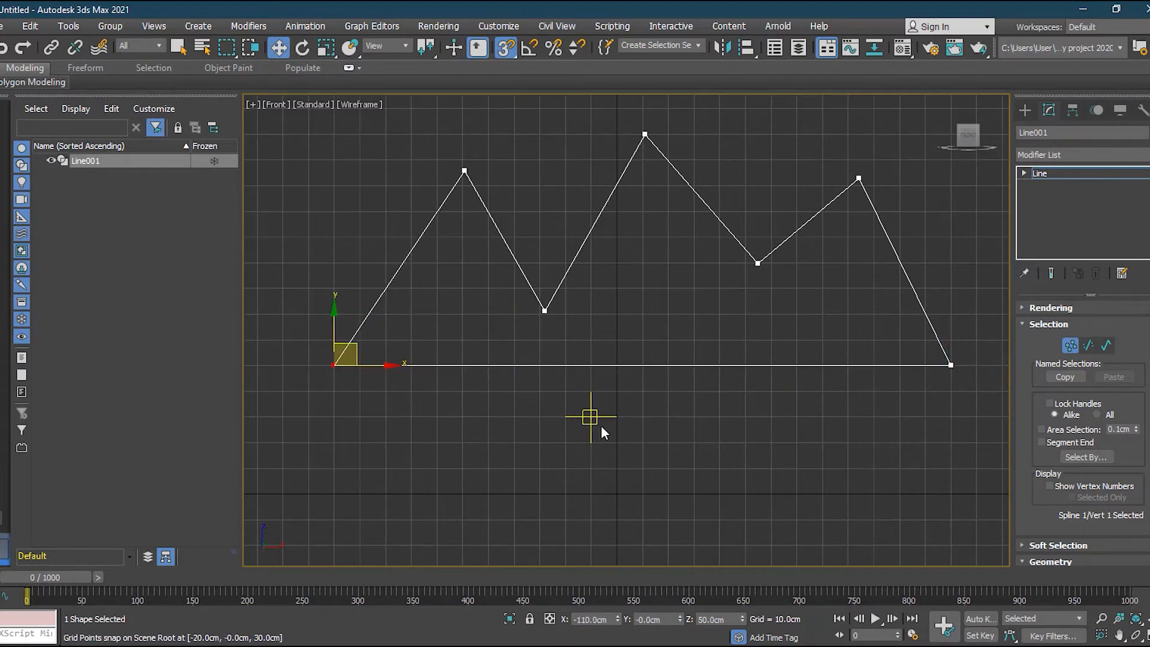
Step: Turn off snapping, deselect the vertex, and leave only Grid Points enabled in the snap settings
left_click(506, 52)
left_click(774, 438)
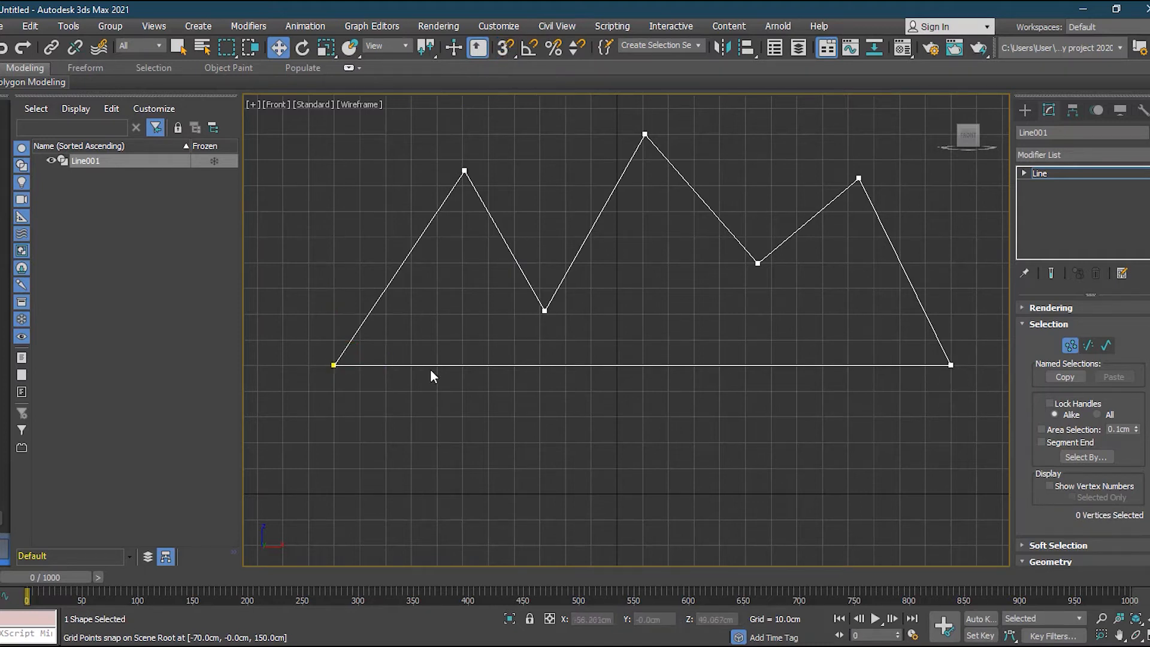
right_click(502, 53)
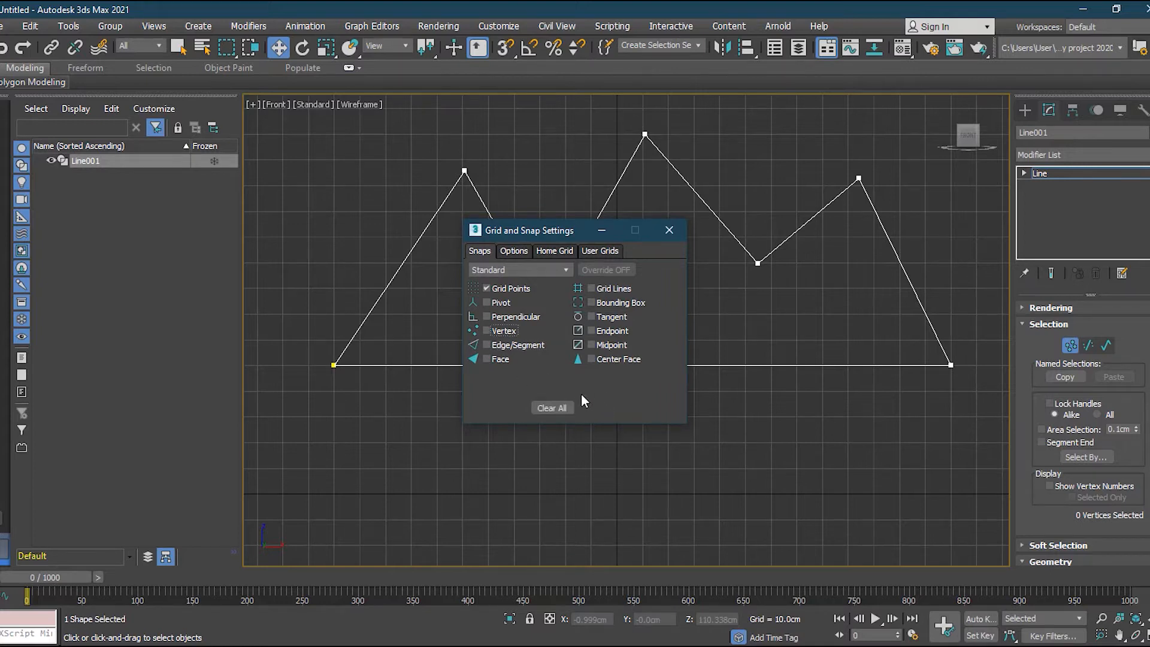
left_click(669, 231)
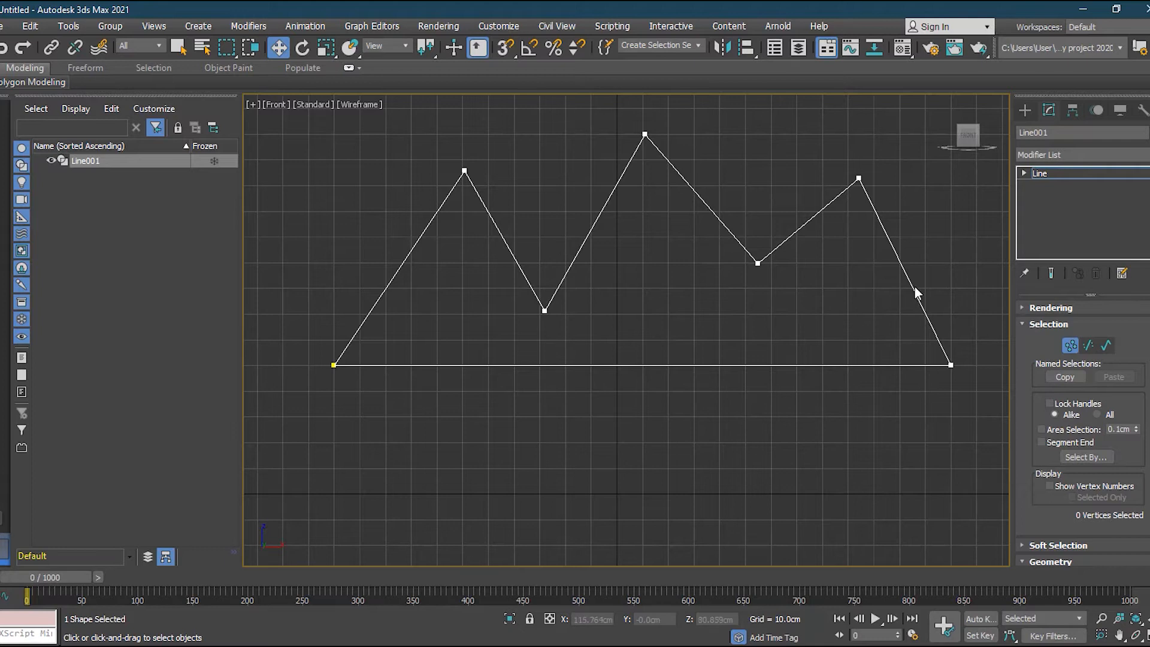
Step: At Segment level, move the base segment down to about Z 34.7 cm and back up to about Z 49.9 cm
left_click(1089, 347)
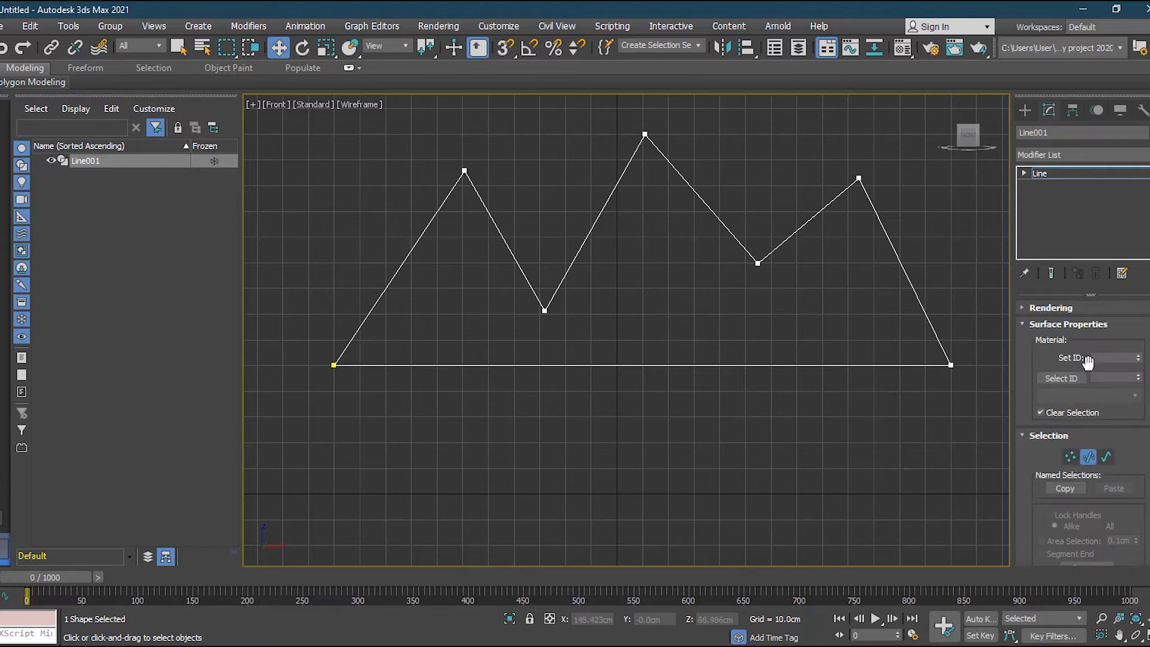
left_click(665, 368)
left_click_drag(644, 329, 670, 370)
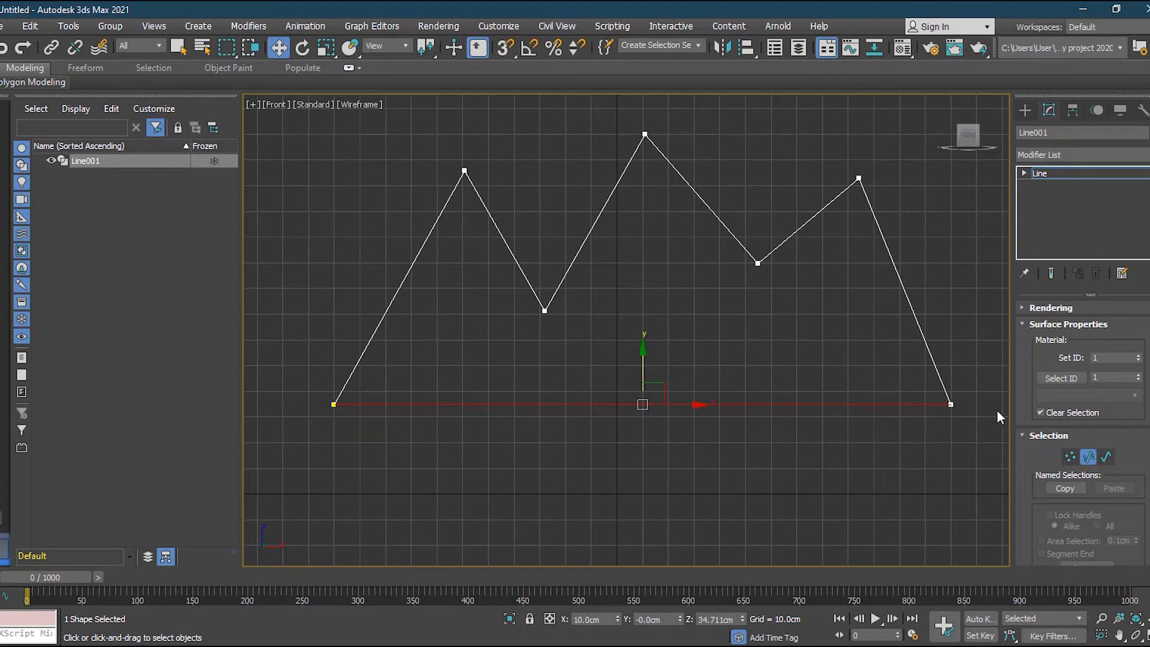
left_click_drag(645, 367, 696, 365)
Step: Move the left peak's descending segment along negative X, and offset the right peak's ascending segment about -4.7 cm in X and 10.3 cm in Y
left_click(513, 255)
left_click_drag(530, 223, 507, 226)
left_click(800, 229)
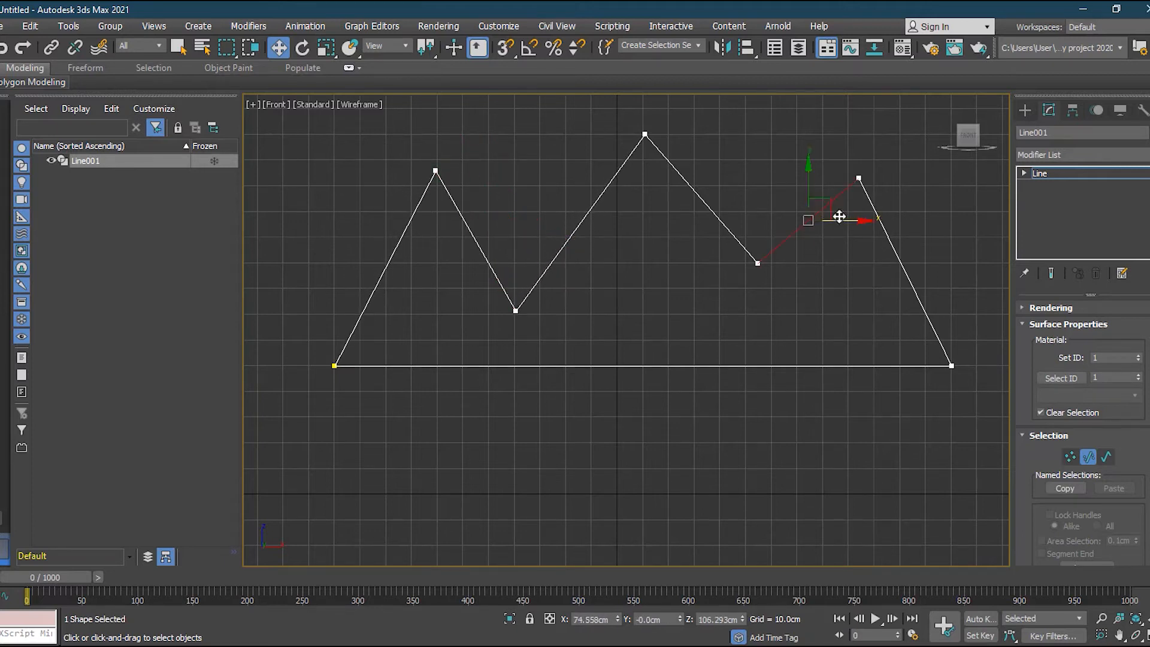
left_click_drag(832, 209, 824, 186)
left_click_drag(819, 184, 821, 183)
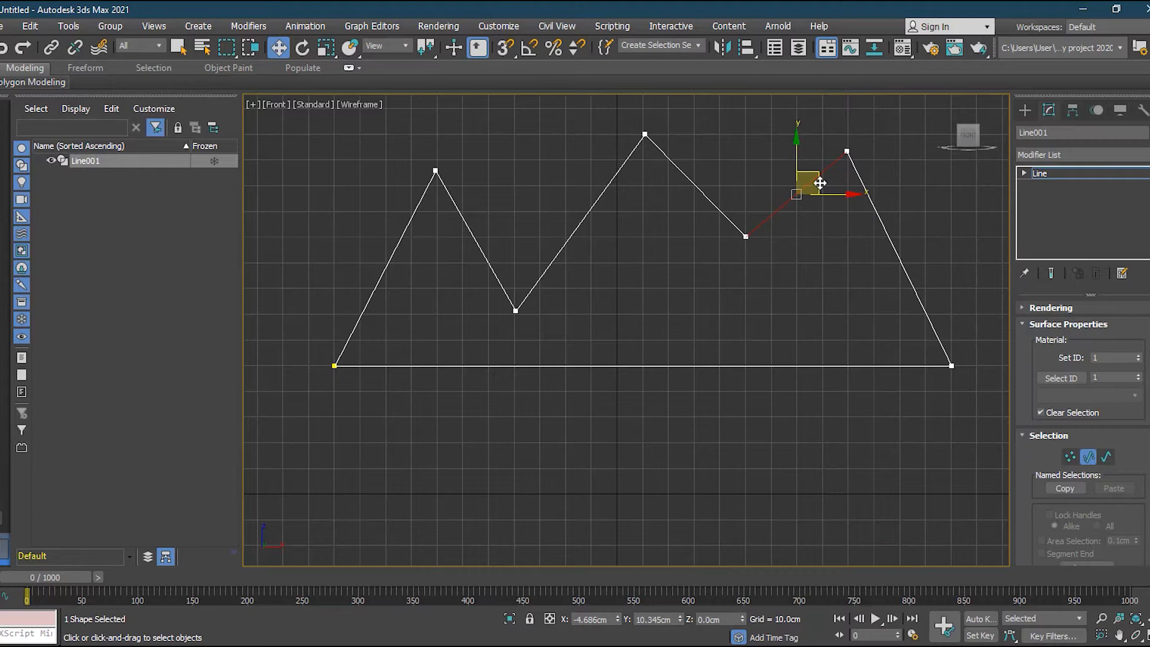
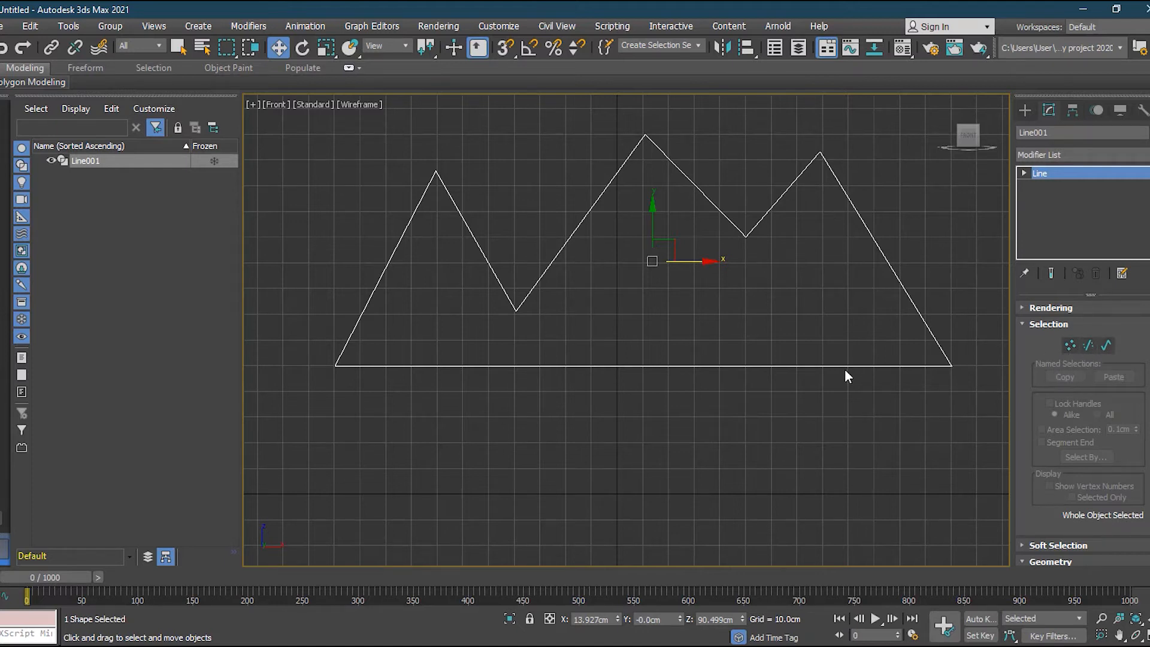
Step: Expand the line's sub-object levels in the modifier stack and cycle through Vertex, Segment and Spline, ending at Vertex
left_click(1025, 173)
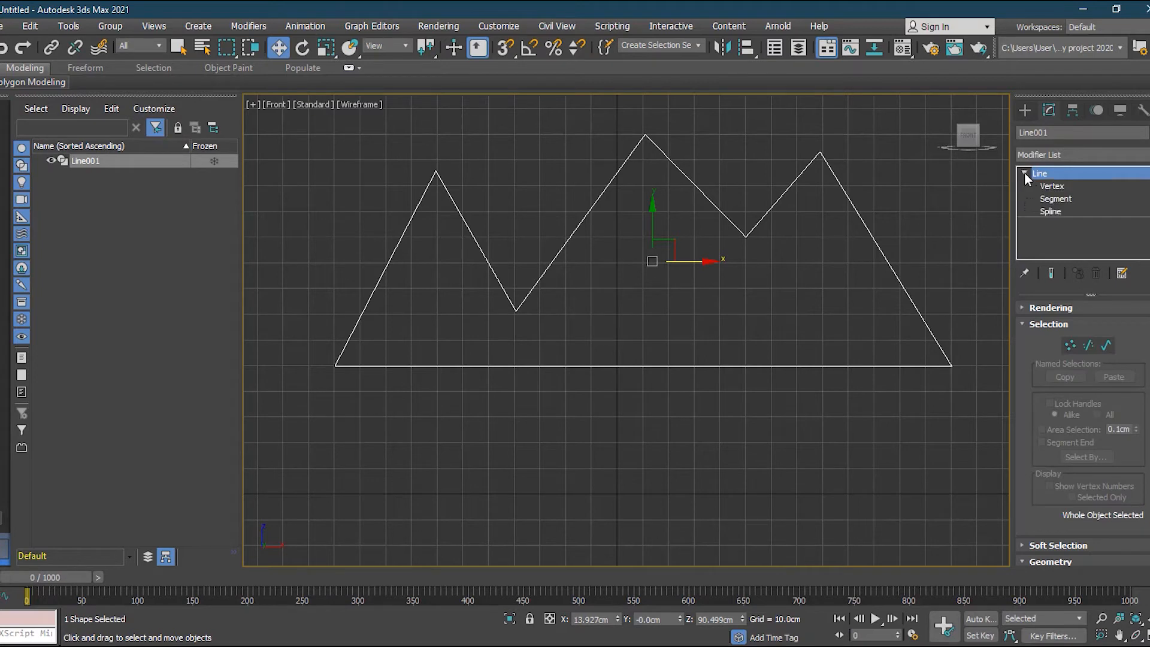
left_click(1052, 187)
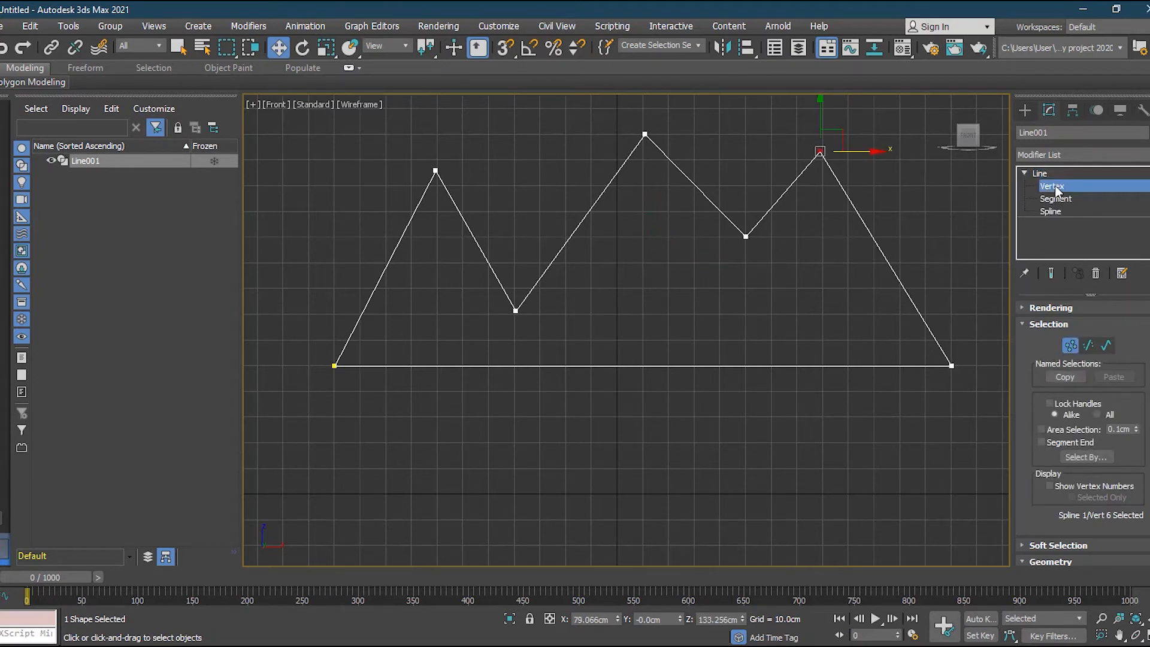
left_click(1058, 198)
left_click(1057, 210)
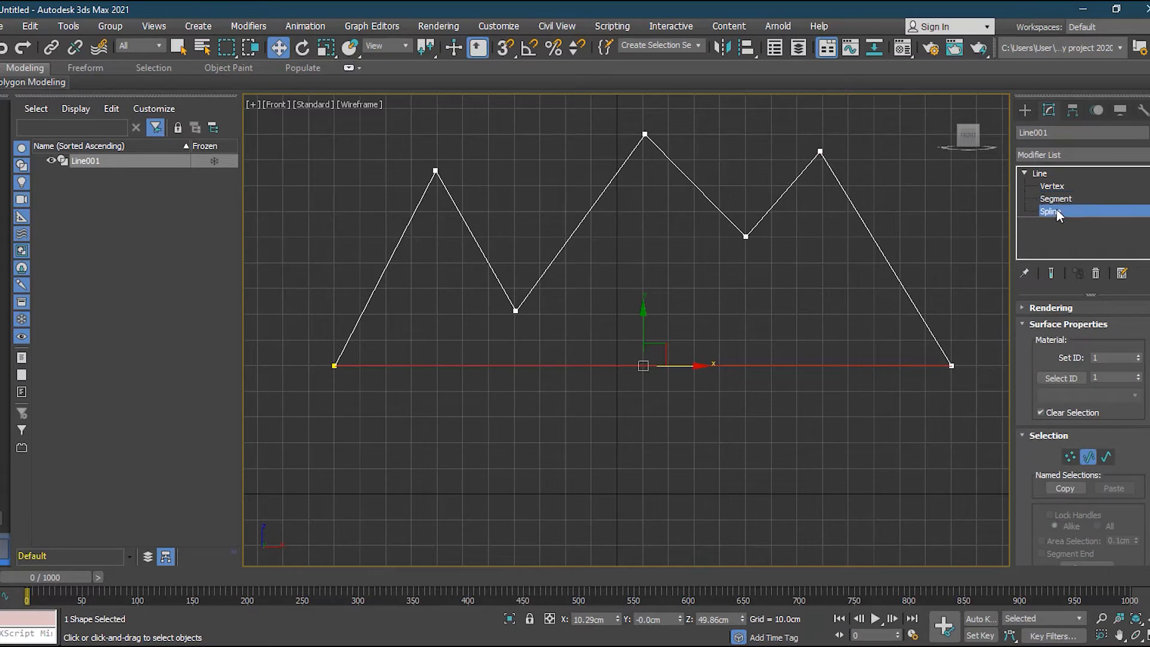
left_click(1057, 211)
left_click(1053, 187)
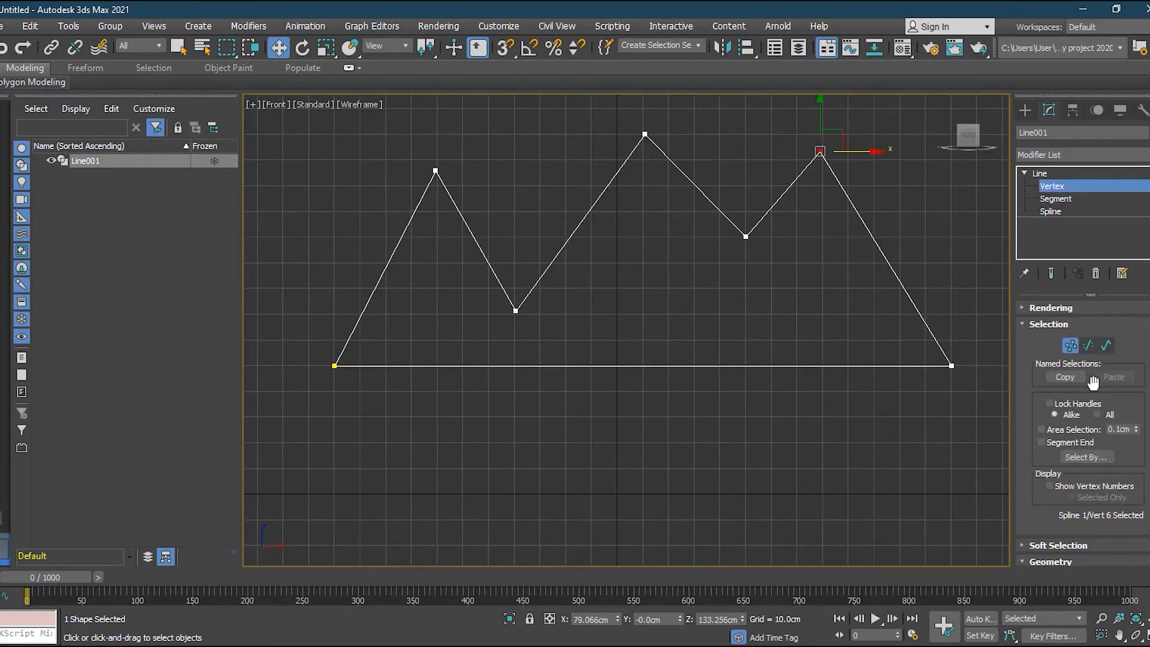
Step: Delete the whole multi-peak line object and activate the Line tool for a new spline
left_click(1041, 175)
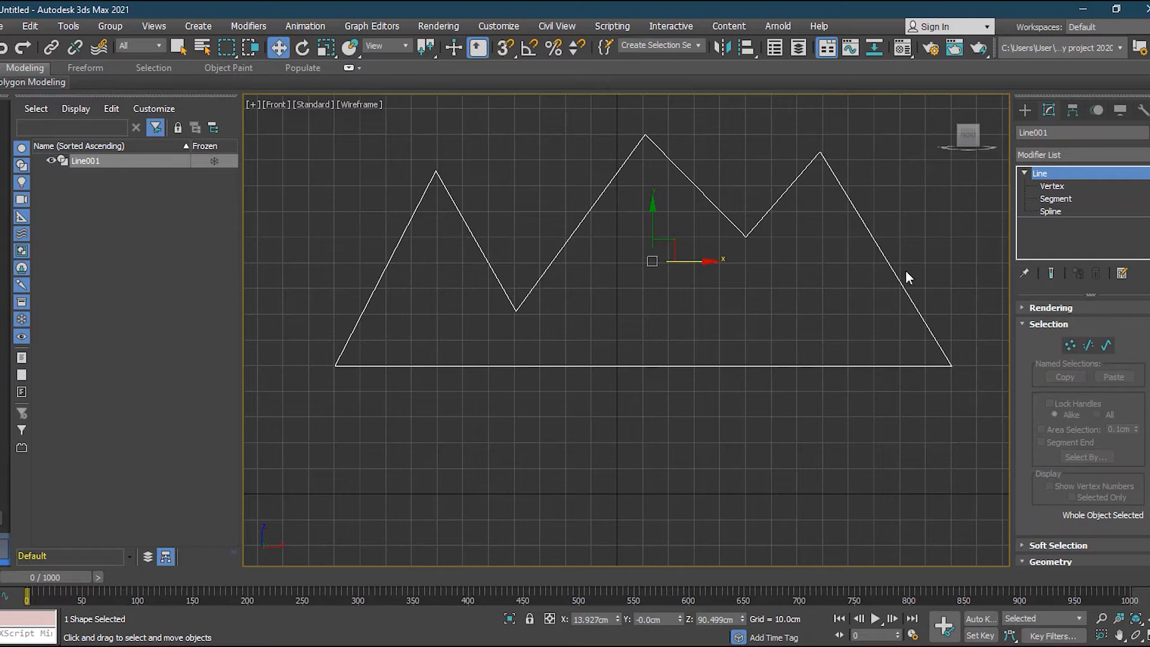
key("Delete")
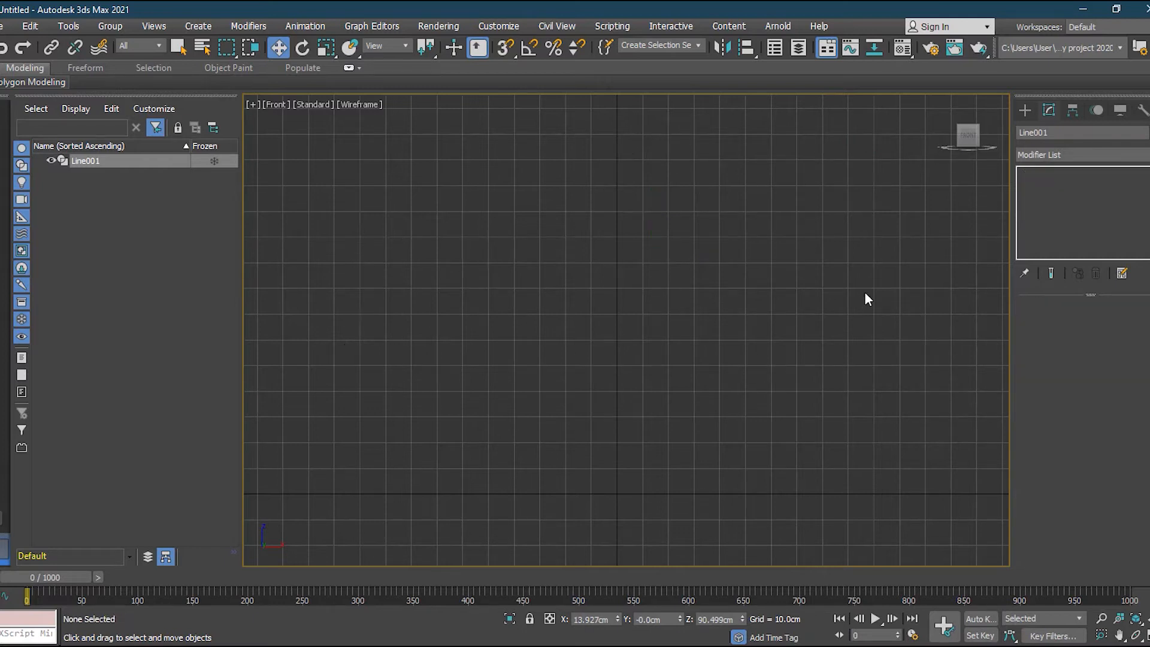
left_click(1027, 111)
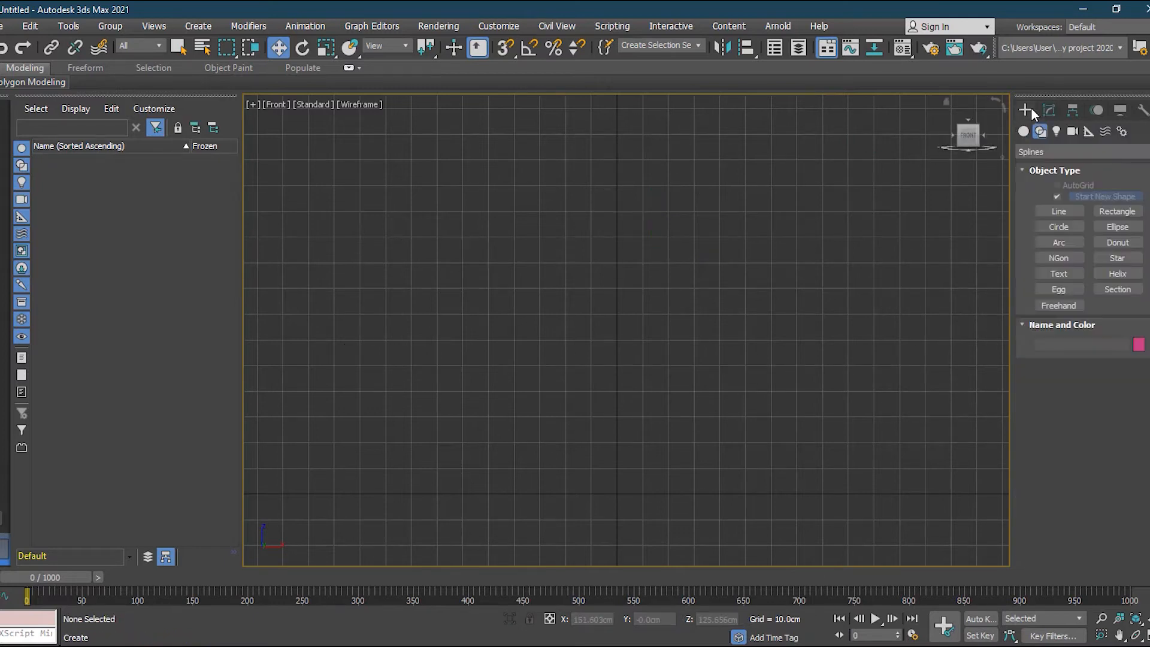
left_click(1061, 211)
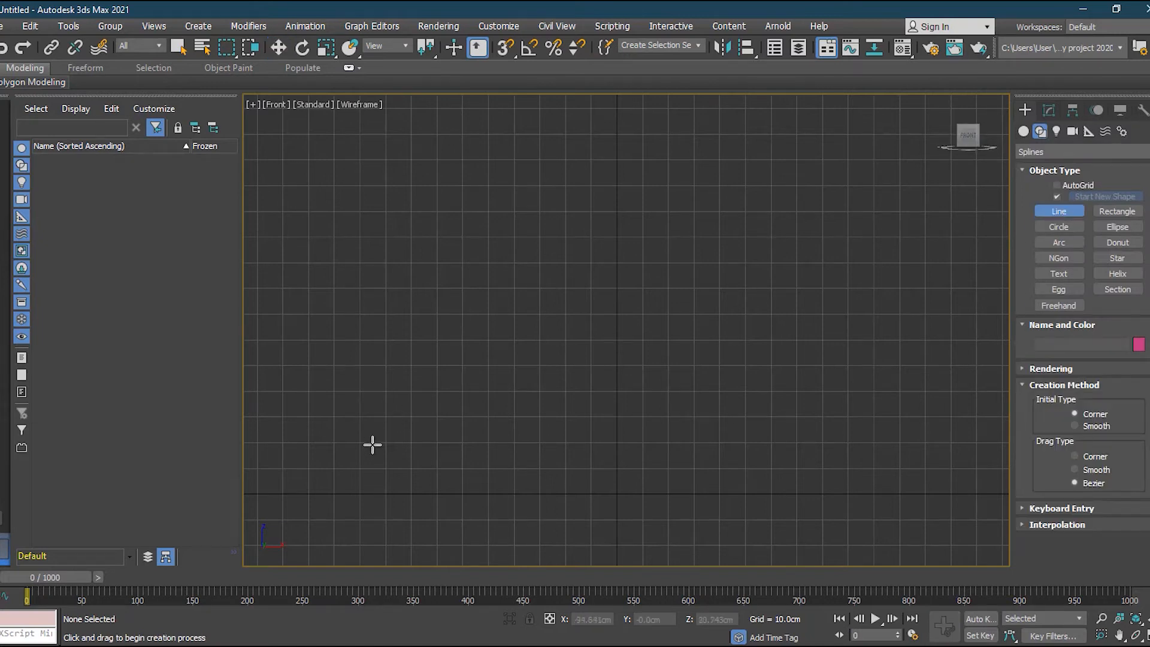
Step: Draw an open zigzag line through five straight corner points, finish it, and undo it
left_click(390, 428)
left_click(344, 274)
left_click(557, 178)
left_click(519, 305)
left_click(701, 285)
right_click(701, 285)
key("ctrl+z")
Step: Draw a closed leaf-shaped line with corner vertices at the lower start and right tip and curved Bezier vertices on the upper and lower sides
left_click(398, 429)
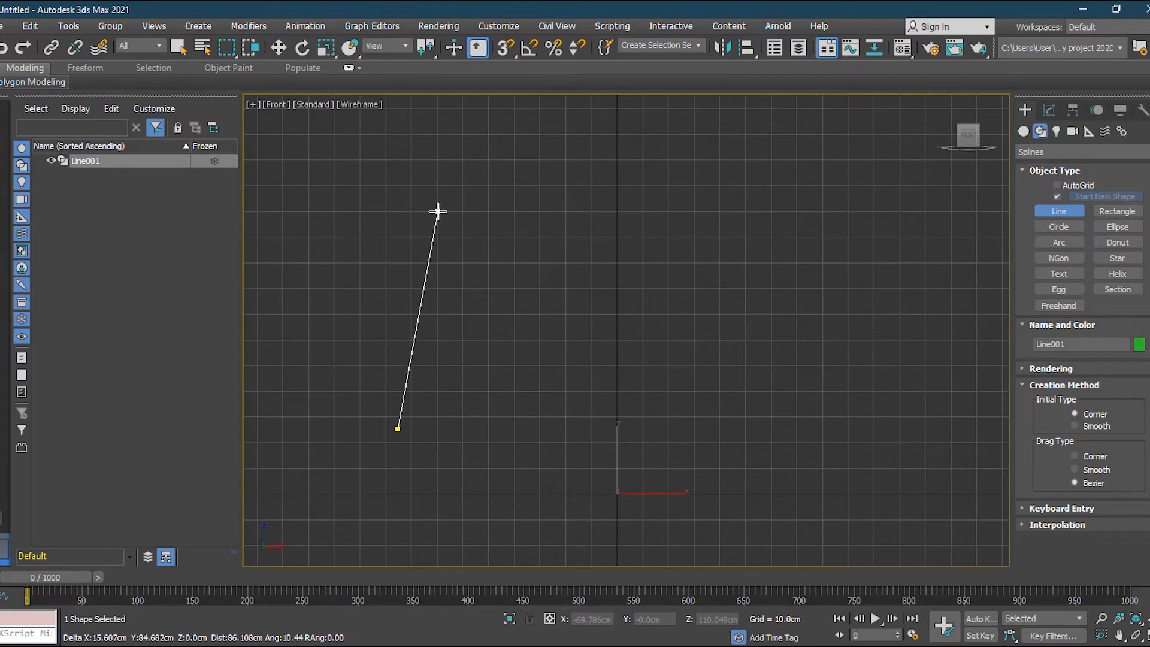
left_click_drag(438, 211, 576, 160)
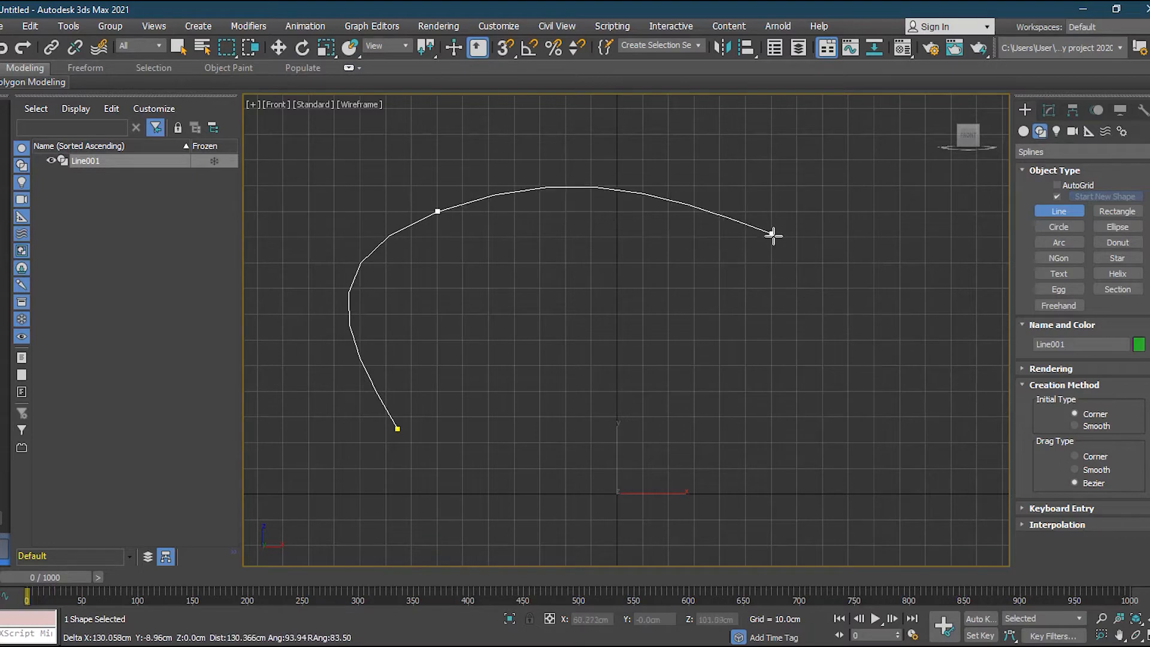
left_click(809, 261)
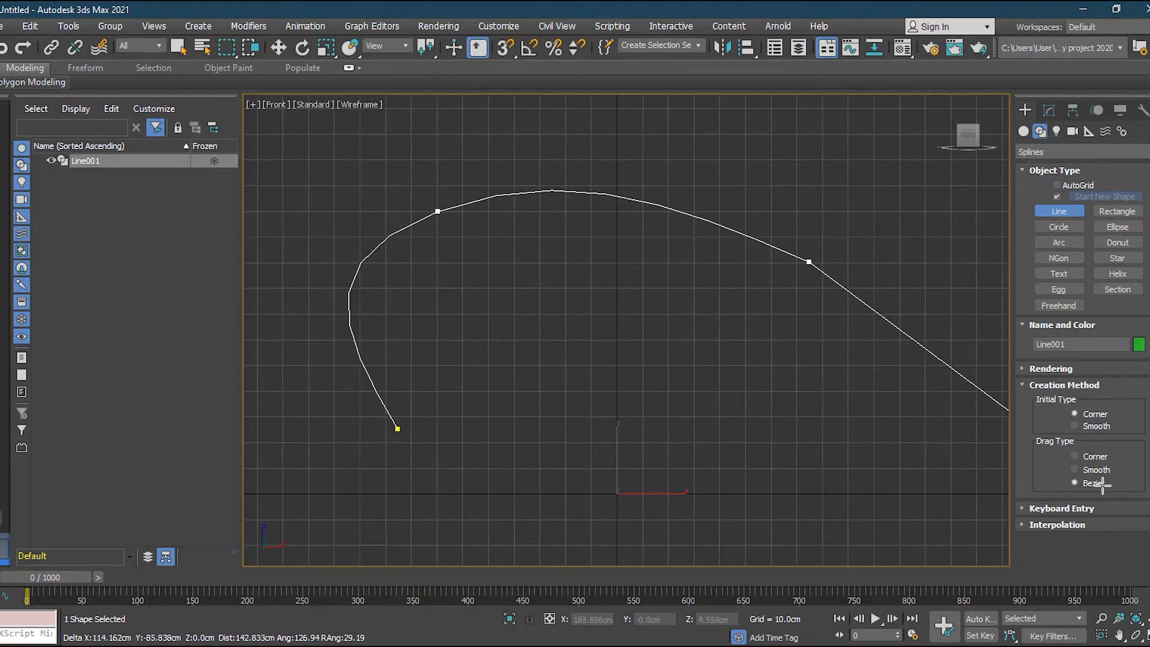
left_click(707, 282)
key("BackSpace")
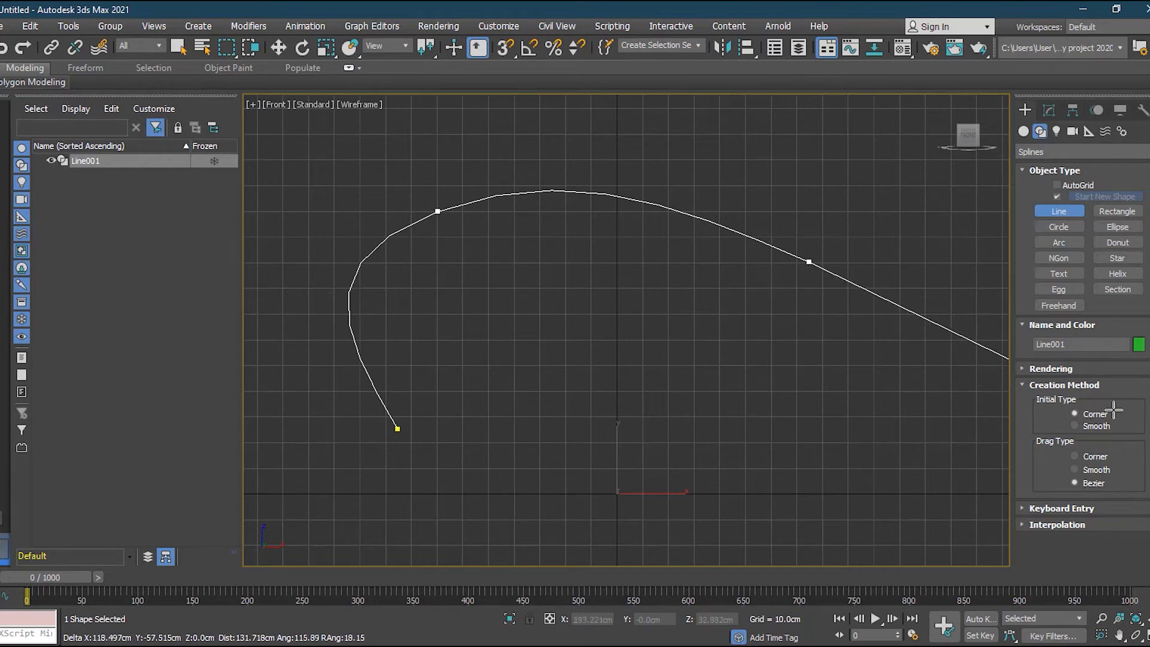
left_click(611, 405)
left_click_drag(583, 406, 468, 430)
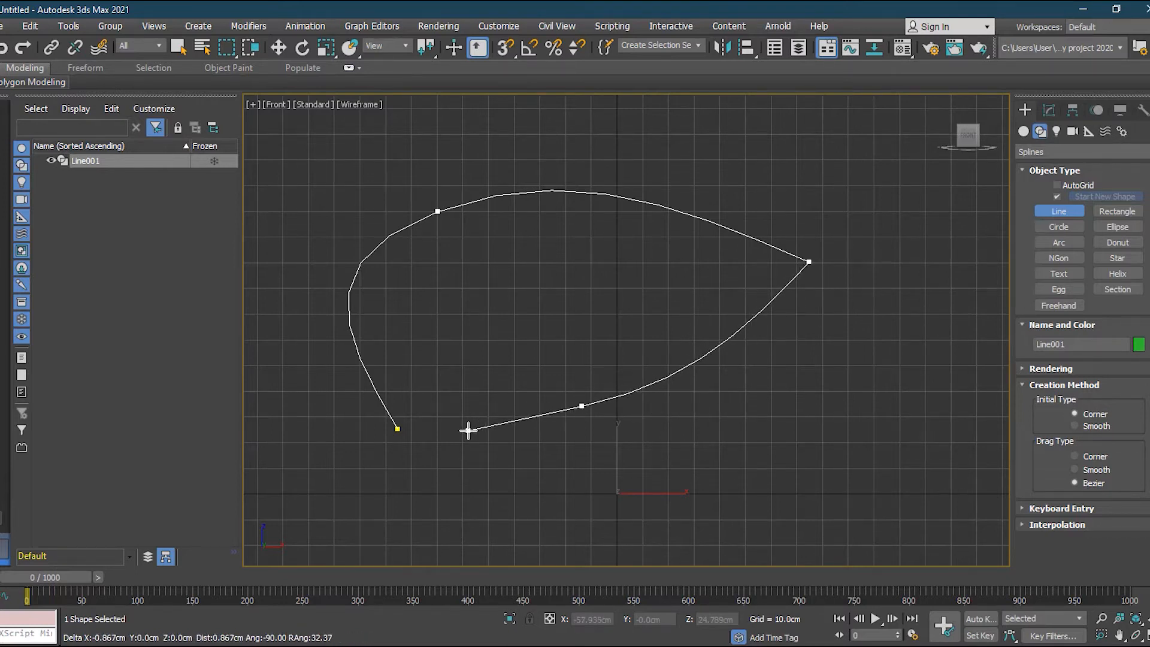
left_click(397, 429)
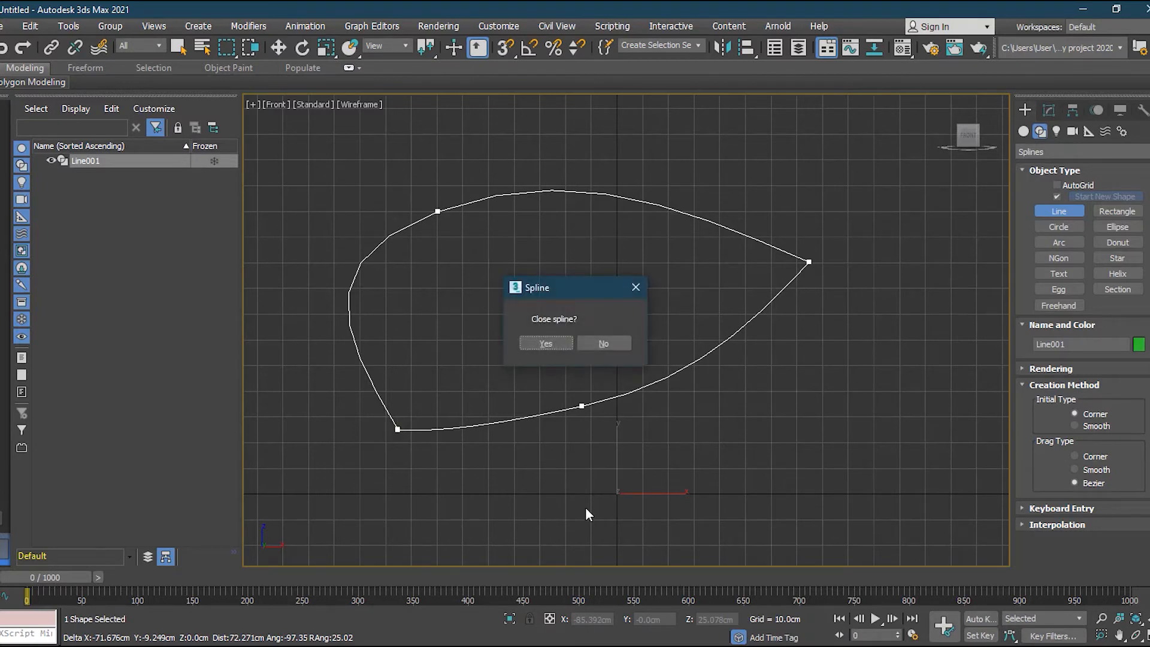
left_click(540, 341)
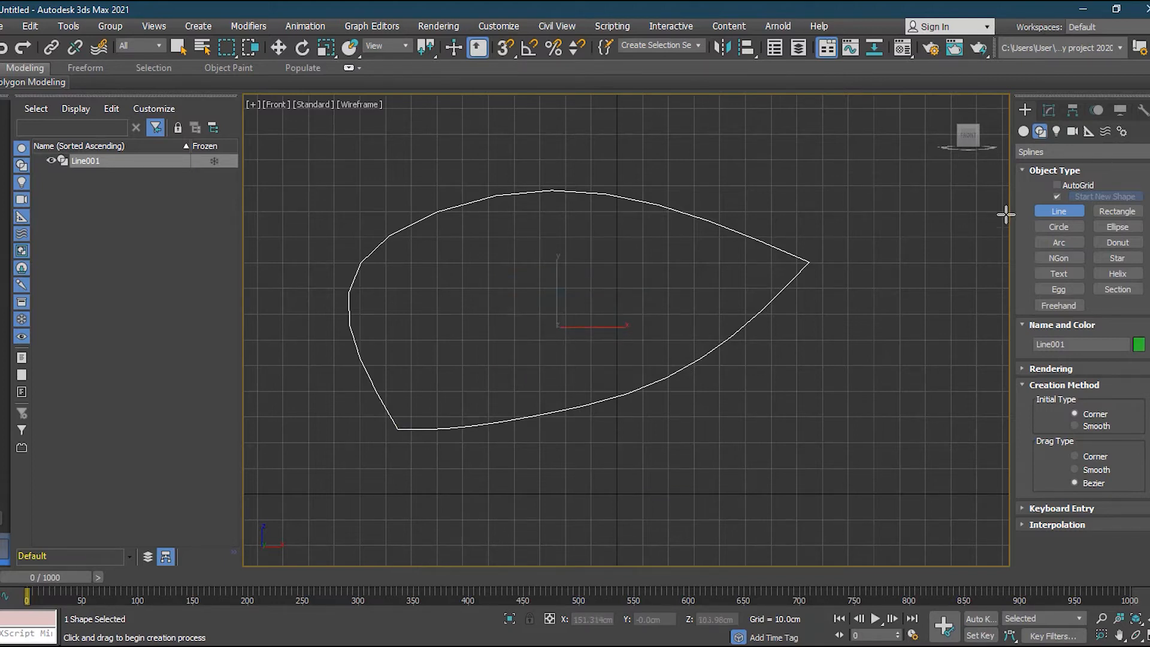
Step: Expand the leaf-shaped line's sub-object levels for modification and enter Vertex level
left_click(1049, 111)
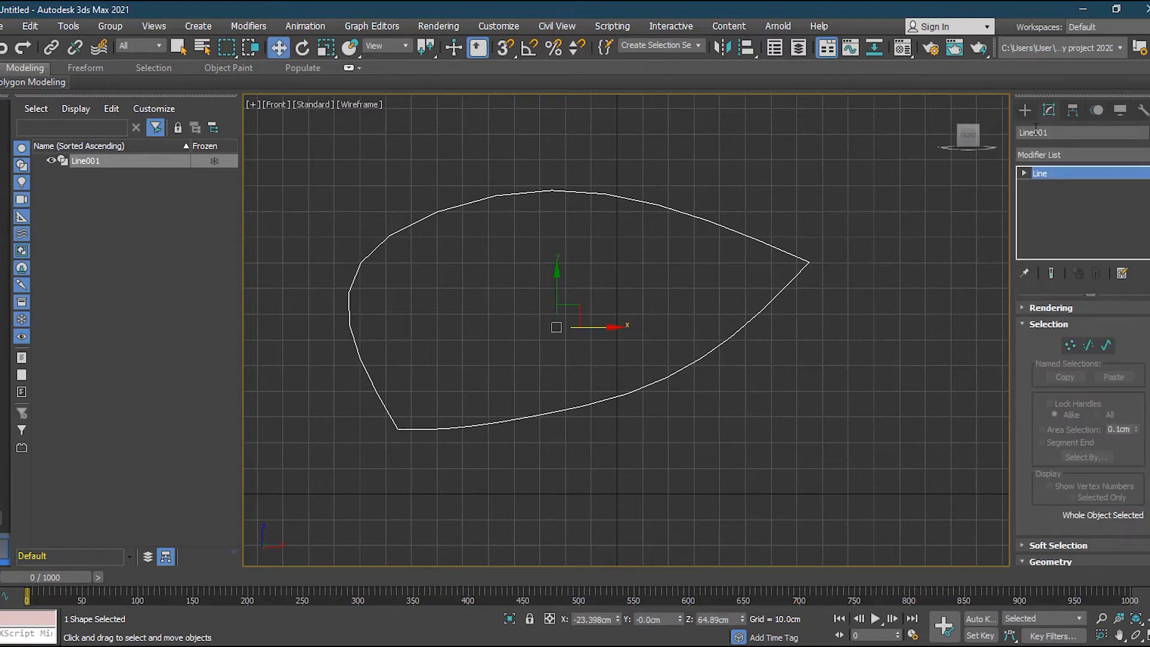
left_click(1023, 112)
left_click(1047, 111)
left_click(1024, 174)
left_click(1053, 187)
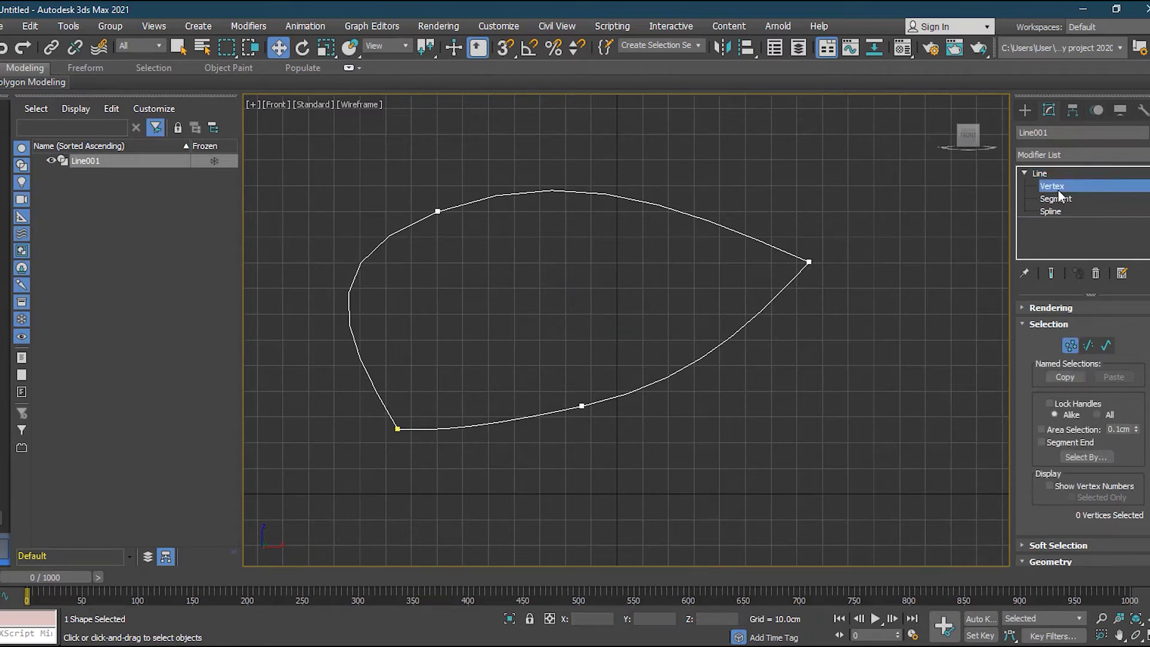
Step: Shorten and tilt the Bezier handles of the upper-left vertex, and raise that vertex to about Z 111 cm
left_click(437, 211)
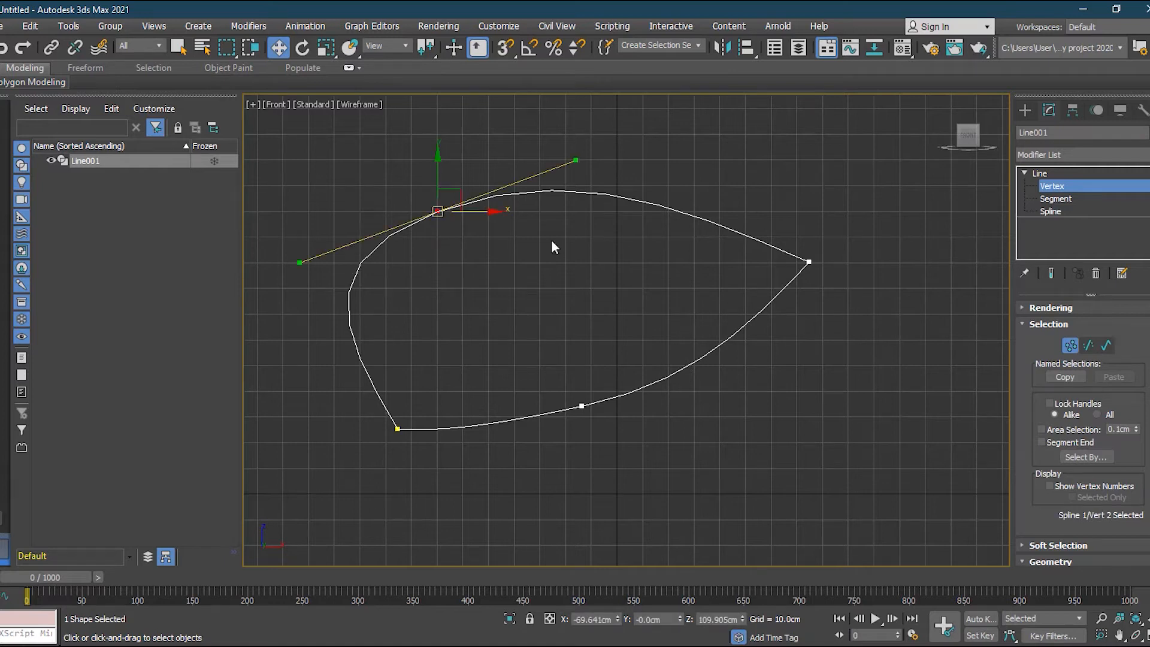
left_click_drag(577, 159, 512, 219)
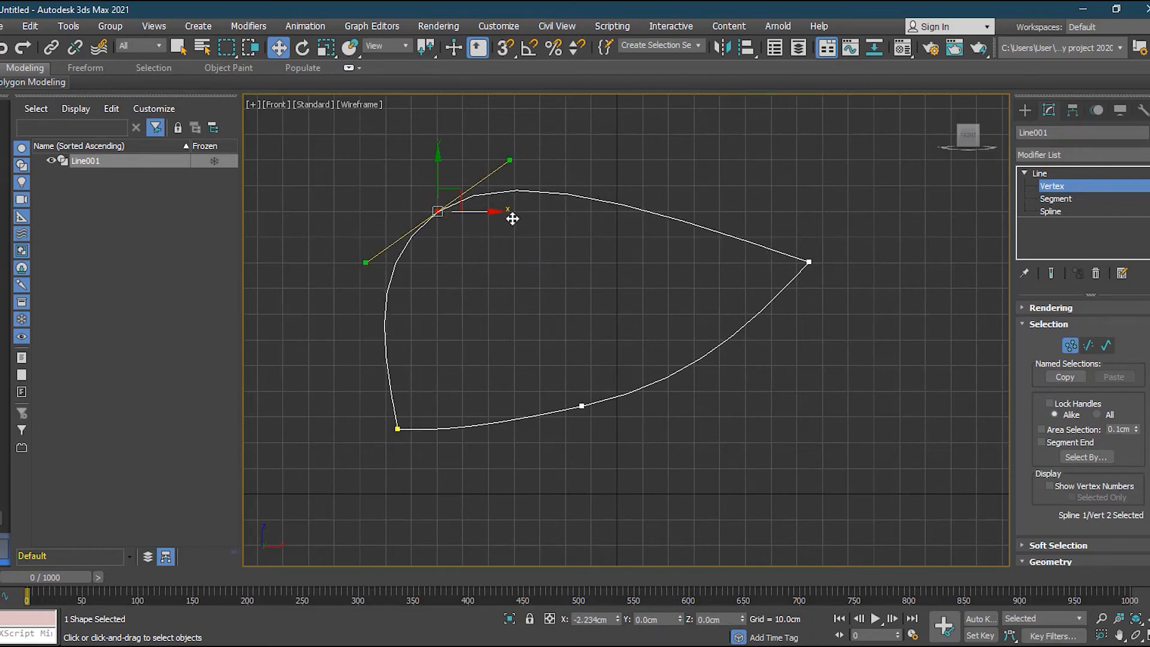
mouse_move(363, 263)
left_mouse_down()
mouse_move(357, 195)
mouse_move(372, 272)
mouse_move(419, 300)
mouse_move(358, 282)
mouse_move(555, 249)
mouse_move(372, 252)
mouse_move(384, 254)
left_mouse_up()
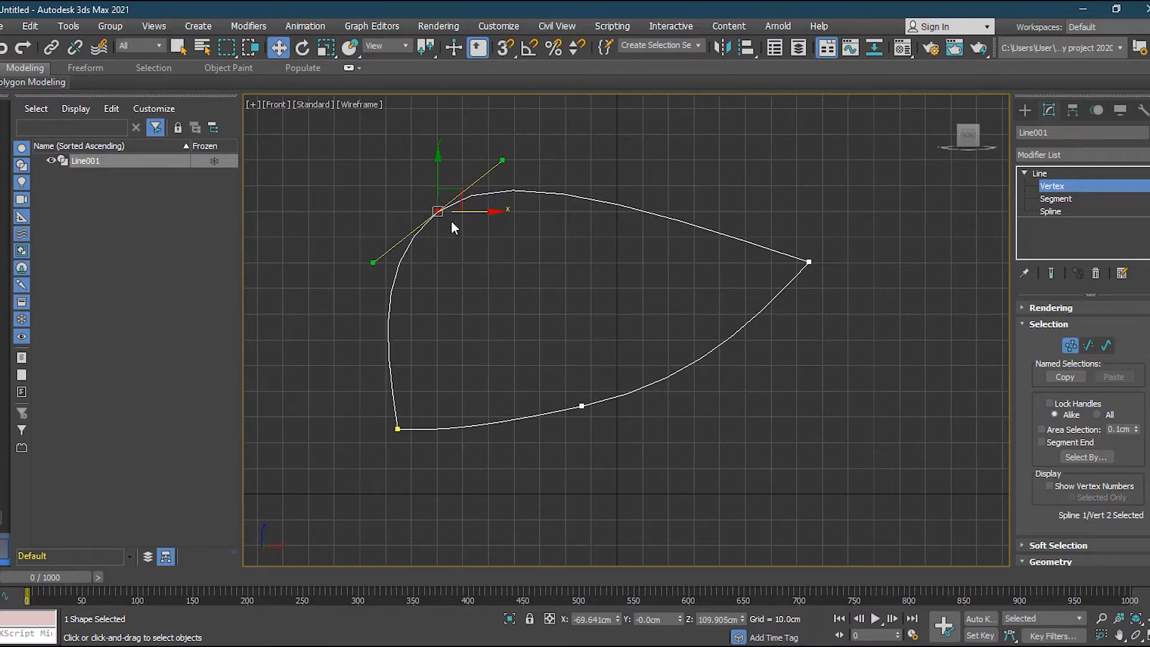
left_click_drag(378, 260, 389, 235)
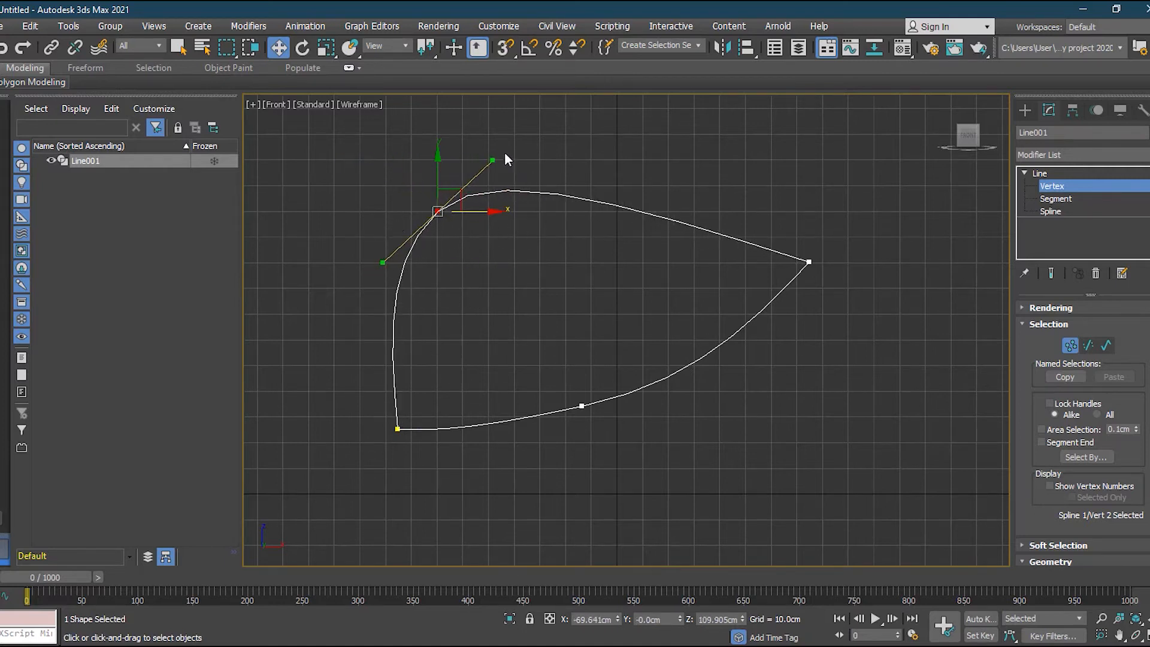
left_click_drag(494, 157, 611, 159)
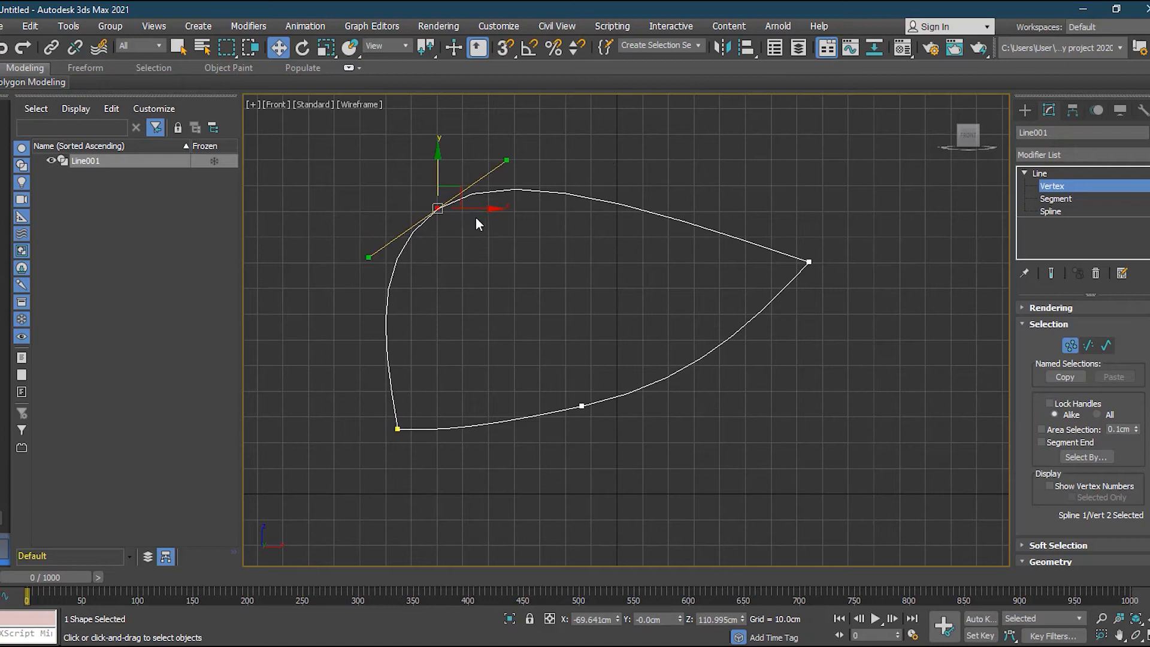
mouse_move(509, 159)
left_mouse_down()
mouse_move(462, 186)
mouse_move(505, 185)
mouse_move(441, 174)
mouse_move(507, 164)
left_mouse_up()
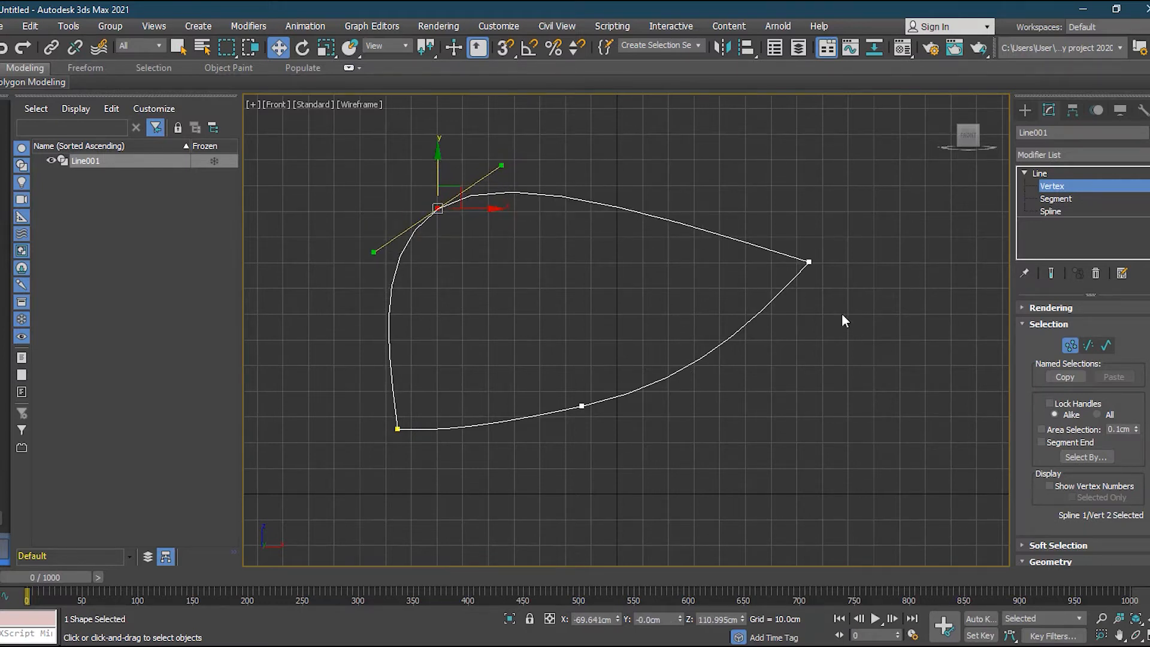
Step: Raise the right tip vertex to about Z 91.1 cm, and swing the lower vertex's right-hand Bezier handle below the vertex
left_click(811, 263)
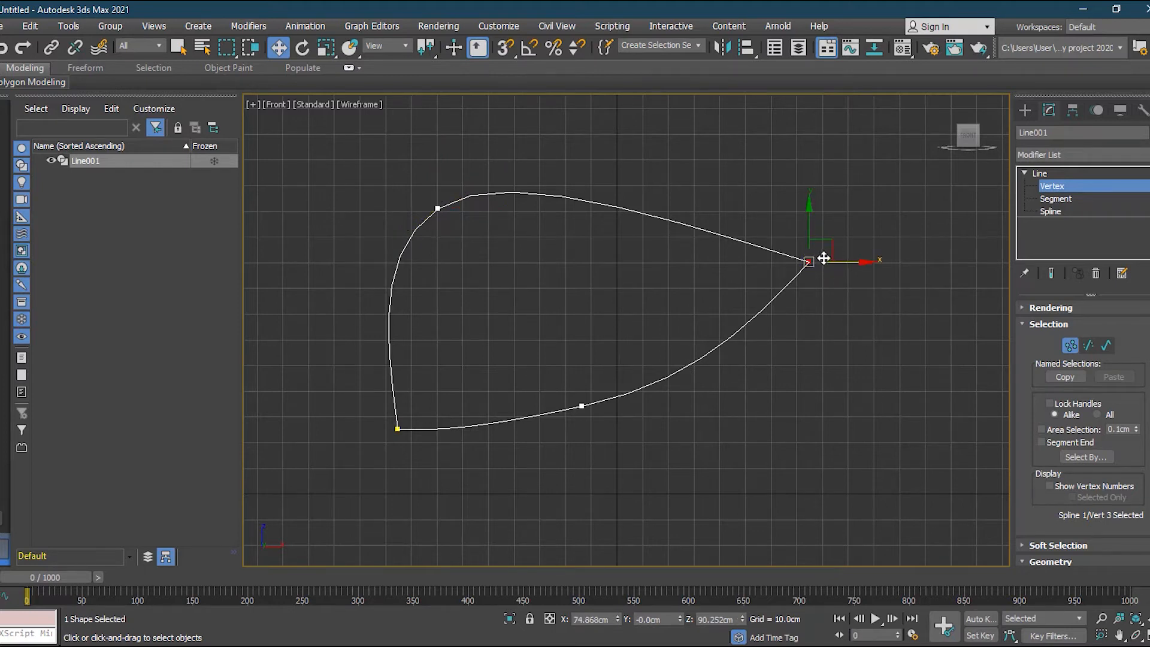
mouse_move(810, 223)
left_mouse_down()
mouse_move(811, 257)
mouse_move(811, 220)
left_mouse_up()
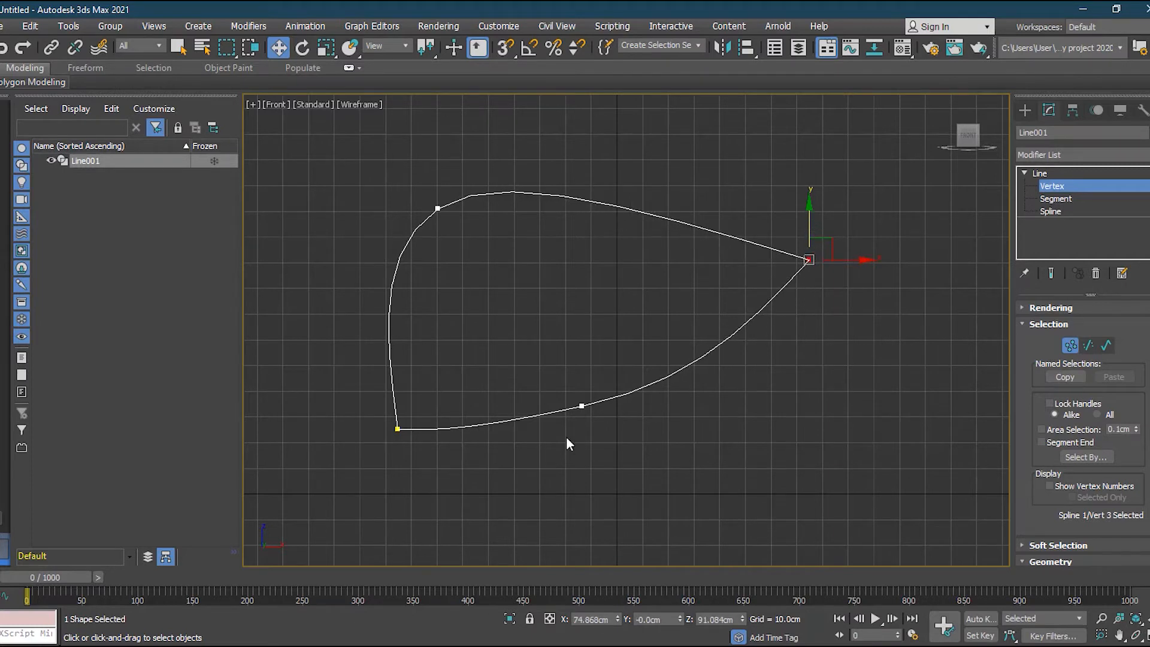
left_click(581, 405)
mouse_move(693, 380)
left_mouse_down()
mouse_move(689, 483)
mouse_move(668, 326)
mouse_move(689, 425)
mouse_move(659, 444)
mouse_move(695, 366)
left_mouse_up()
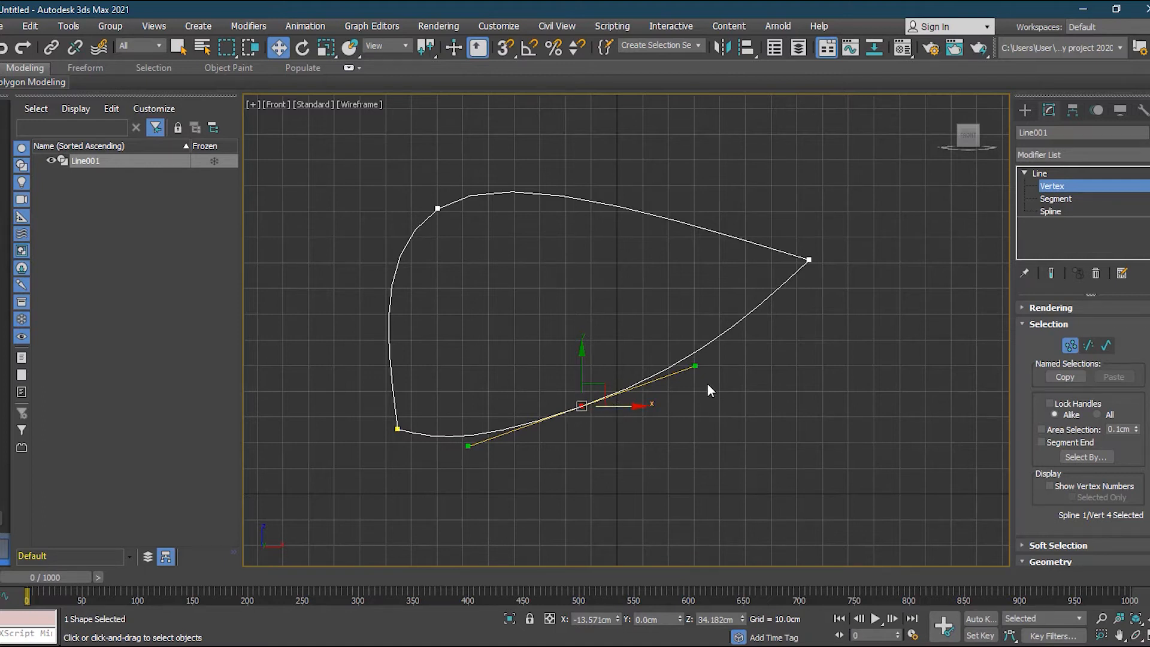
left_click_drag(696, 367, 635, 433)
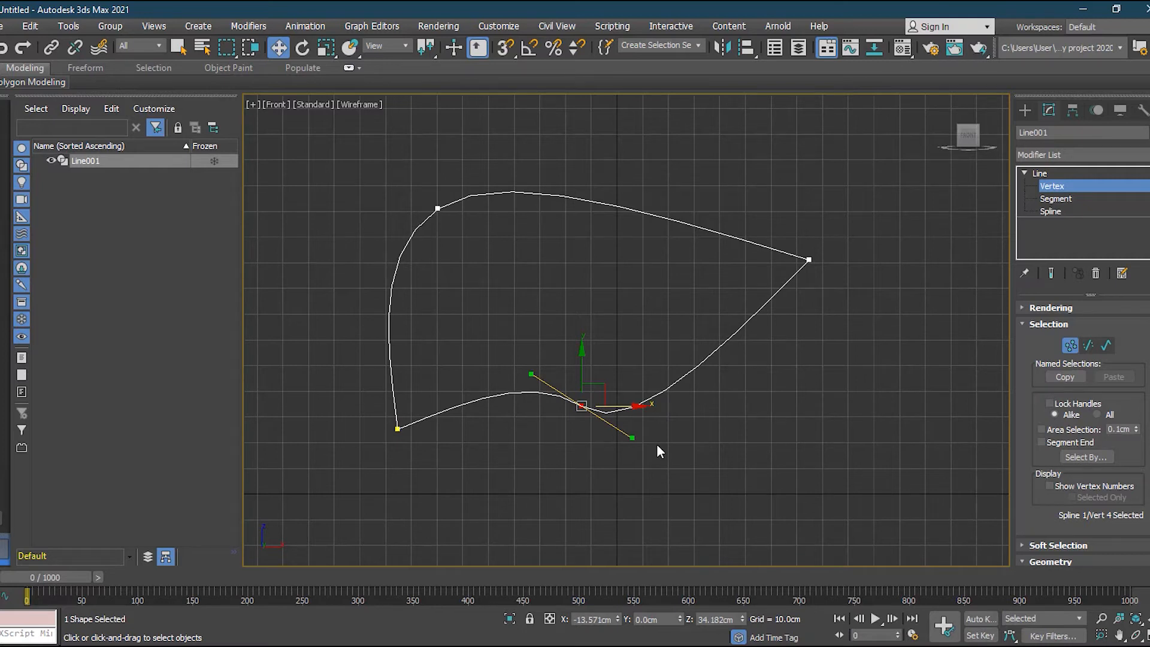
Step: Convert the upper-left vertex from Bezier to Corner and move it to about X -79.7 cm, Z 110.1 cm
left_click(440, 208)
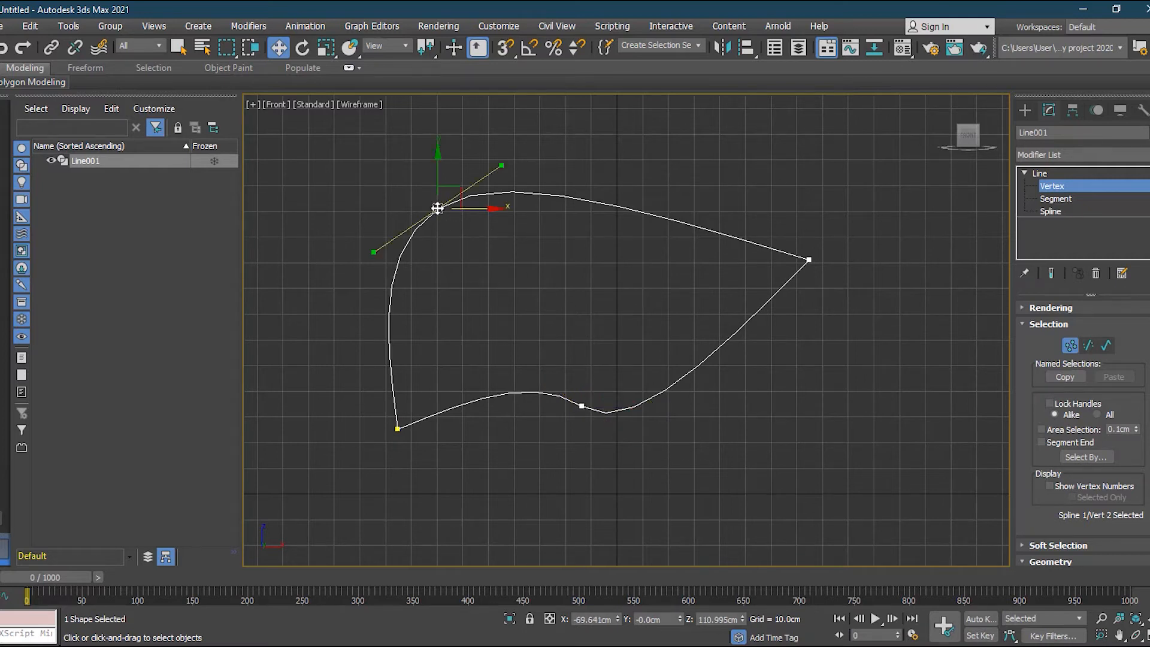
left_click(584, 406)
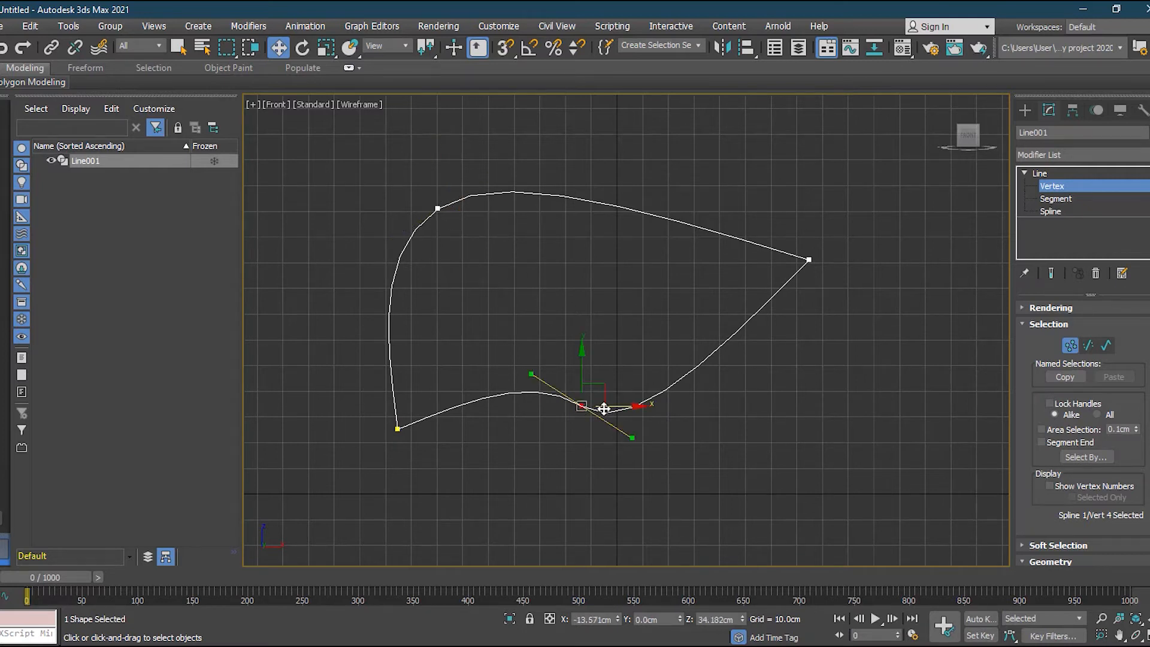
left_click(438, 208)
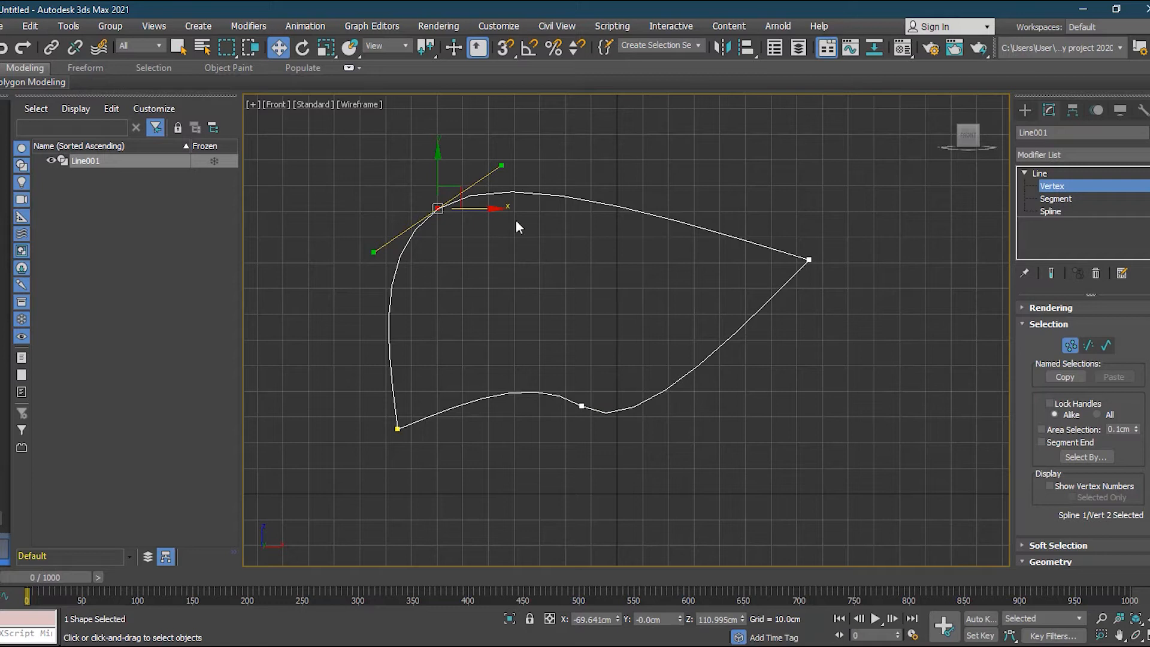
right_click(438, 208)
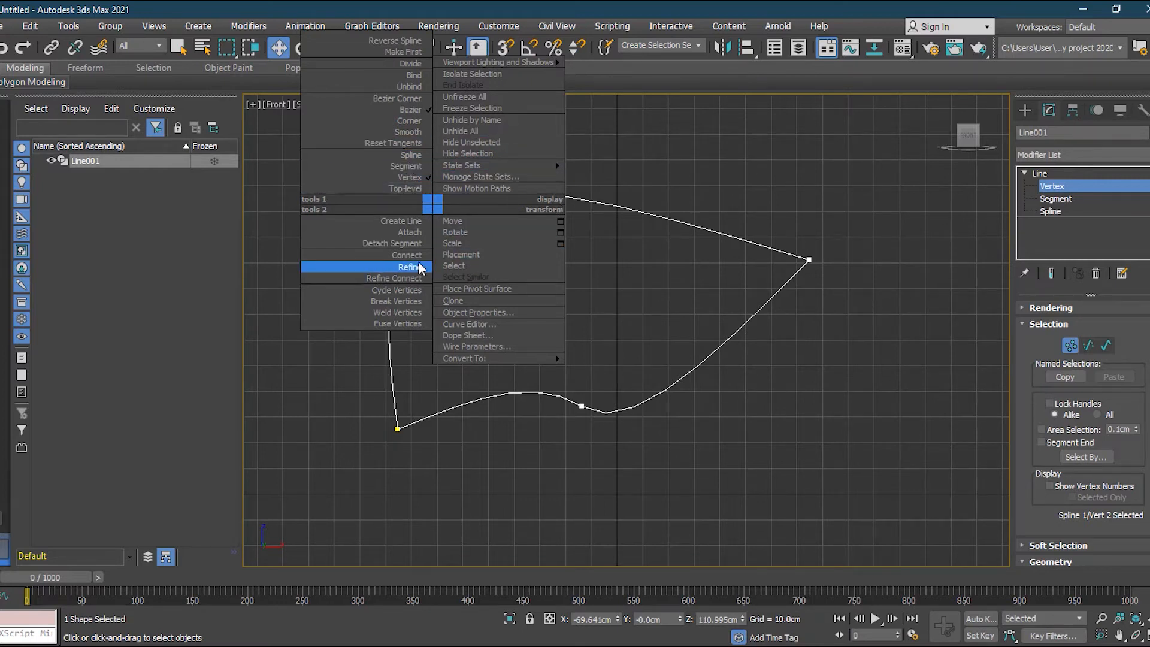
left_click(415, 121)
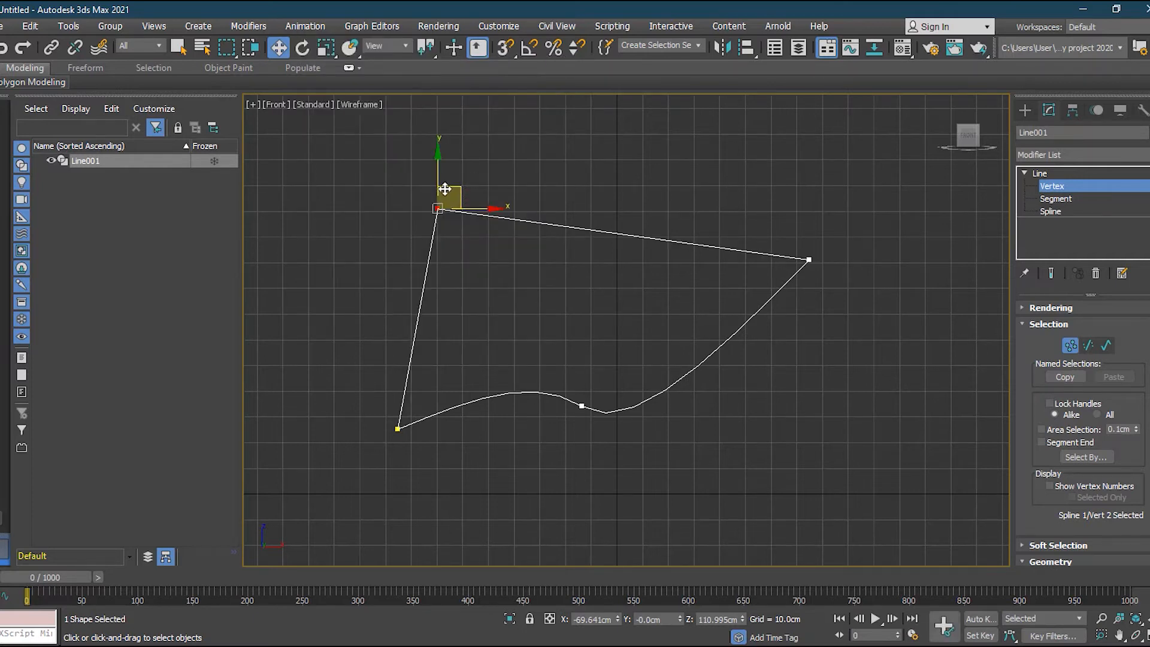
left_click_drag(452, 195, 413, 208)
Step: Convert the upper-left vertex back to Bezier, lower it to about Z 88.9 cm, and pull its lower handle outward to round the curve
right_click(409, 207)
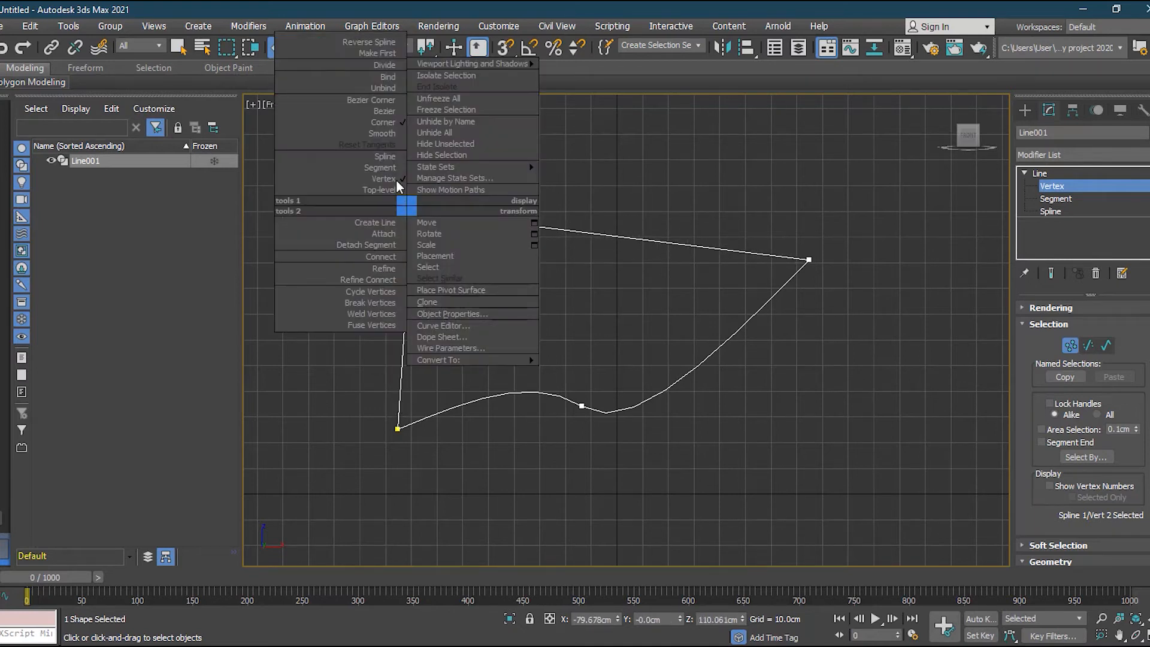
left_click(384, 112)
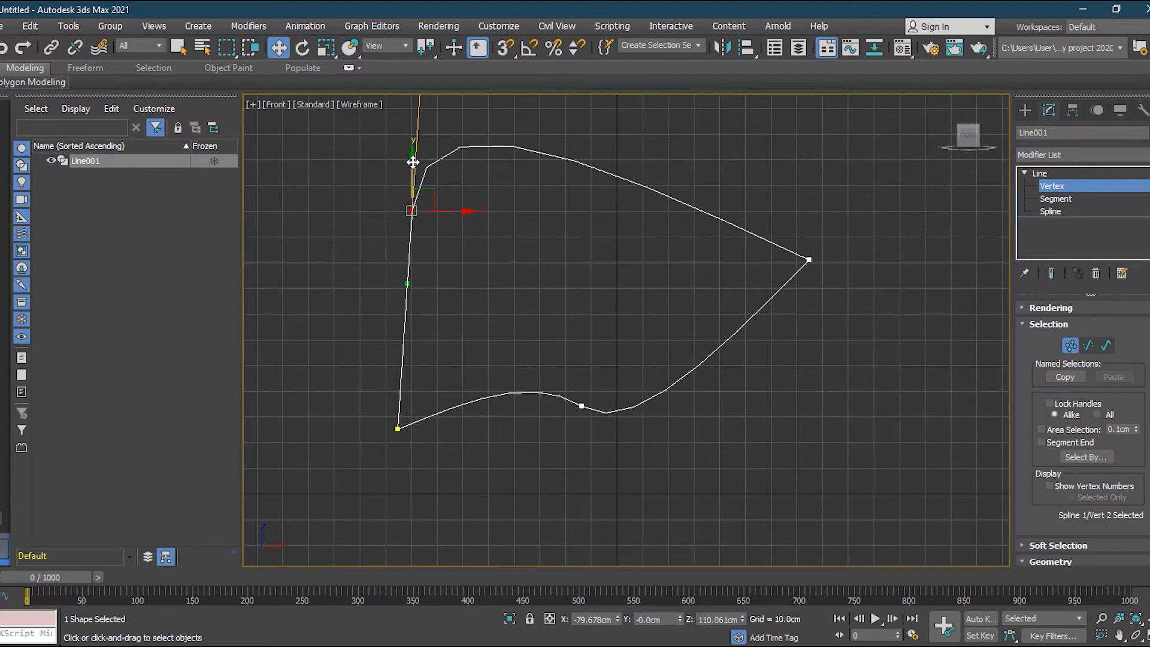
left_click_drag(416, 235, 416, 233)
left_click_drag(421, 133, 440, 189)
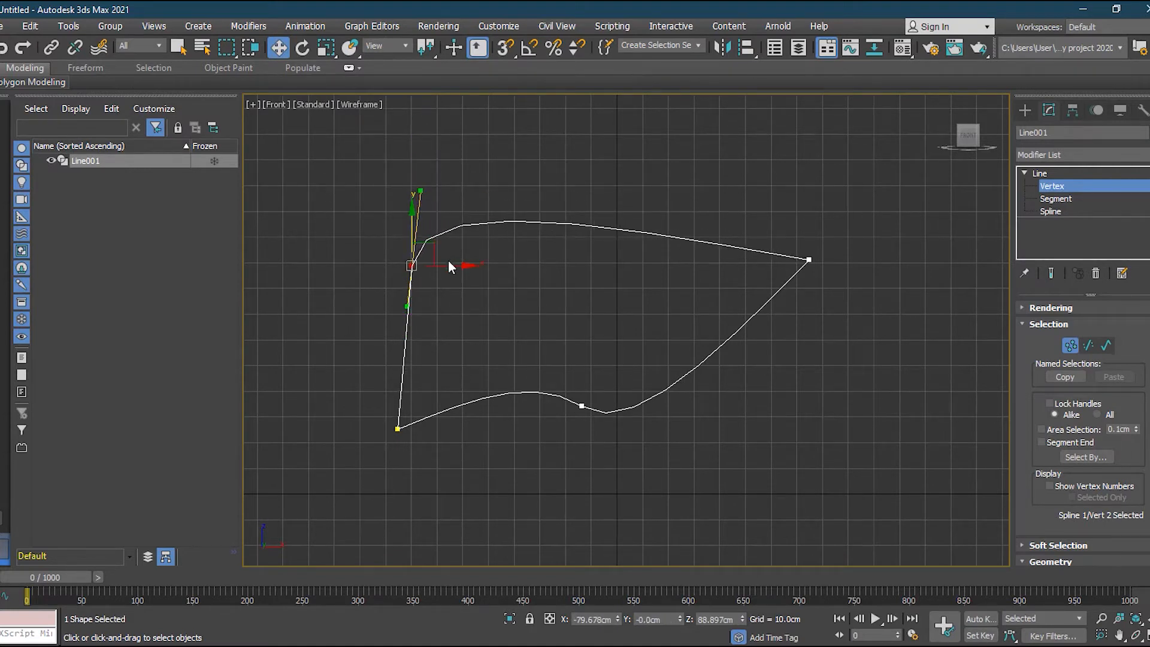
left_click_drag(409, 308, 366, 306)
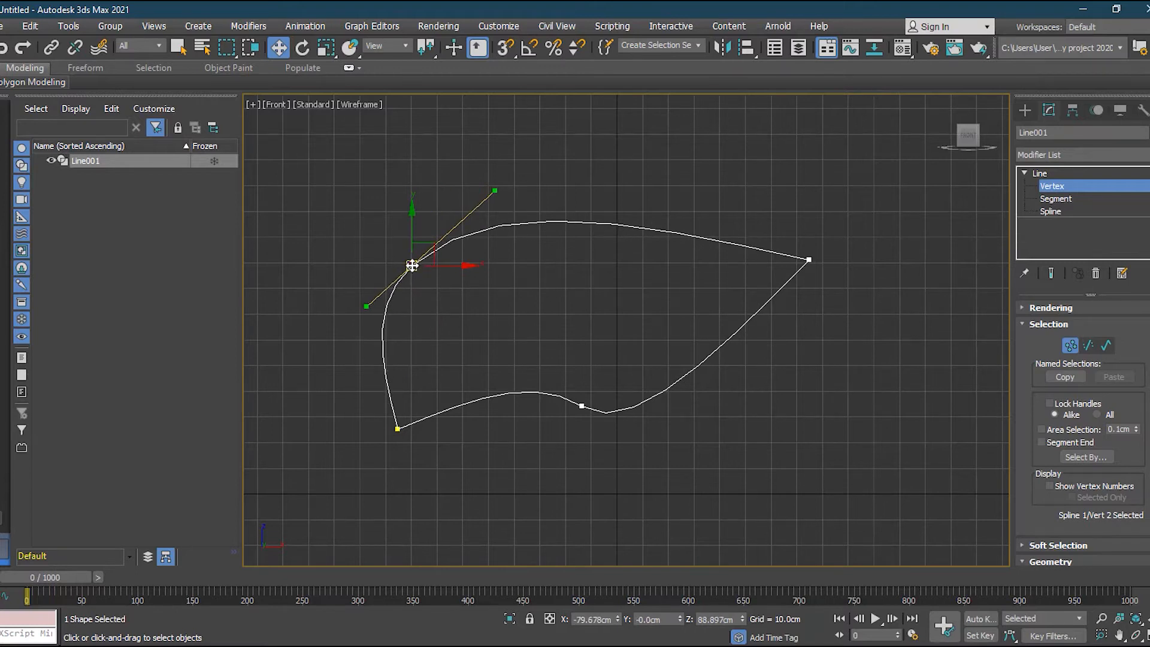
Step: Convert the upper-left vertex to Bezier Corner and move only its upper handle to a nearly vertical direction
right_click(412, 265)
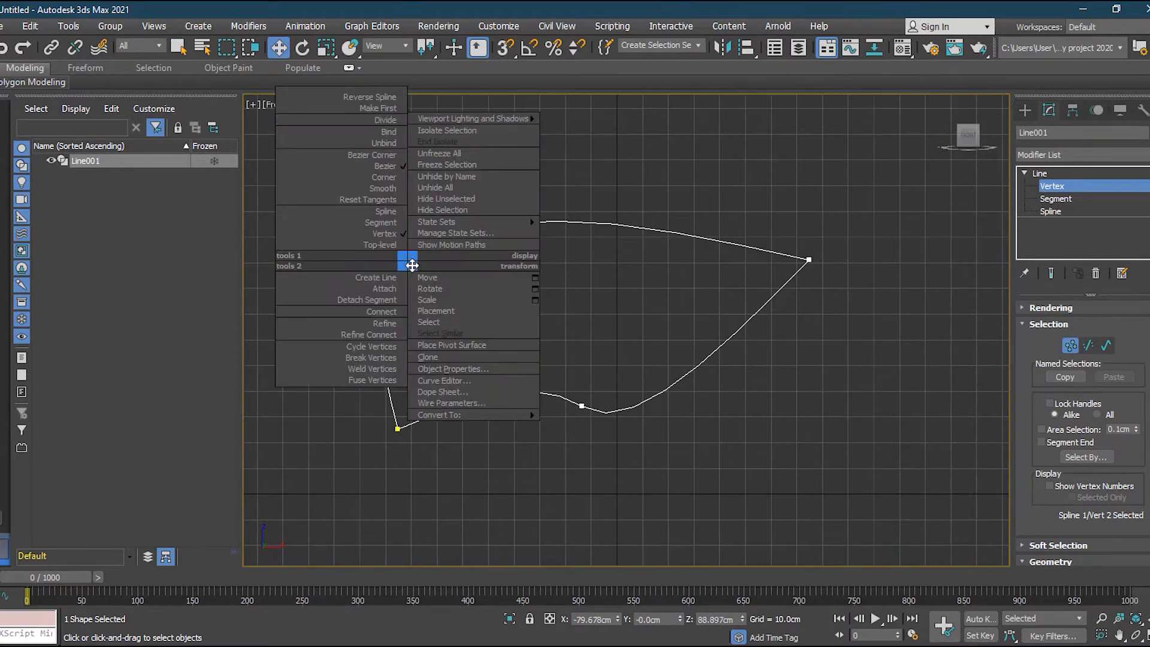
left_click(385, 157)
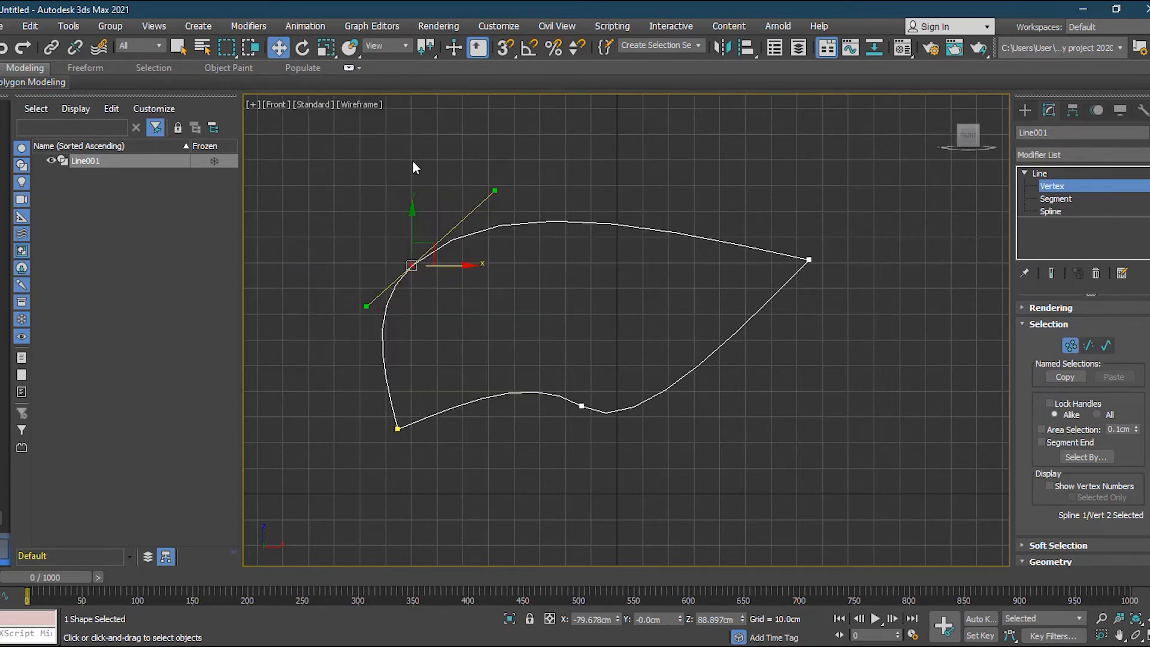
left_click_drag(495, 191, 447, 168)
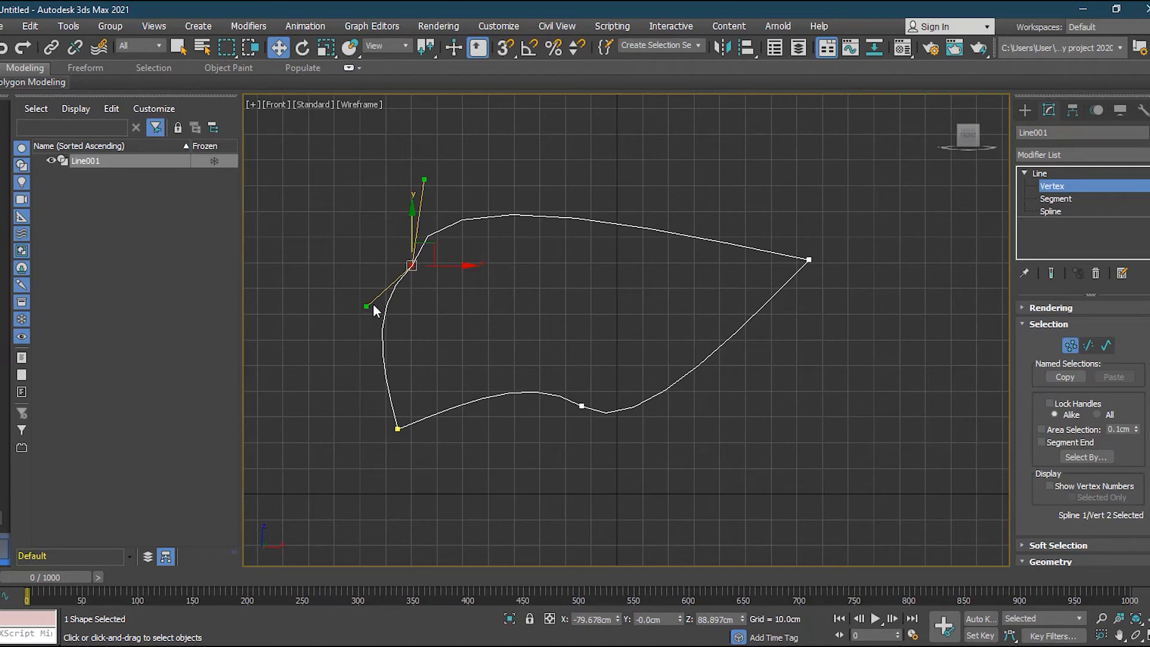
Step: Swing the upper-left Bezier Corner vertex's lower handle outward to a nearly horizontal direction, keeping its upper handle in place
left_click(375, 300)
left_click(412, 265)
left_click(375, 300)
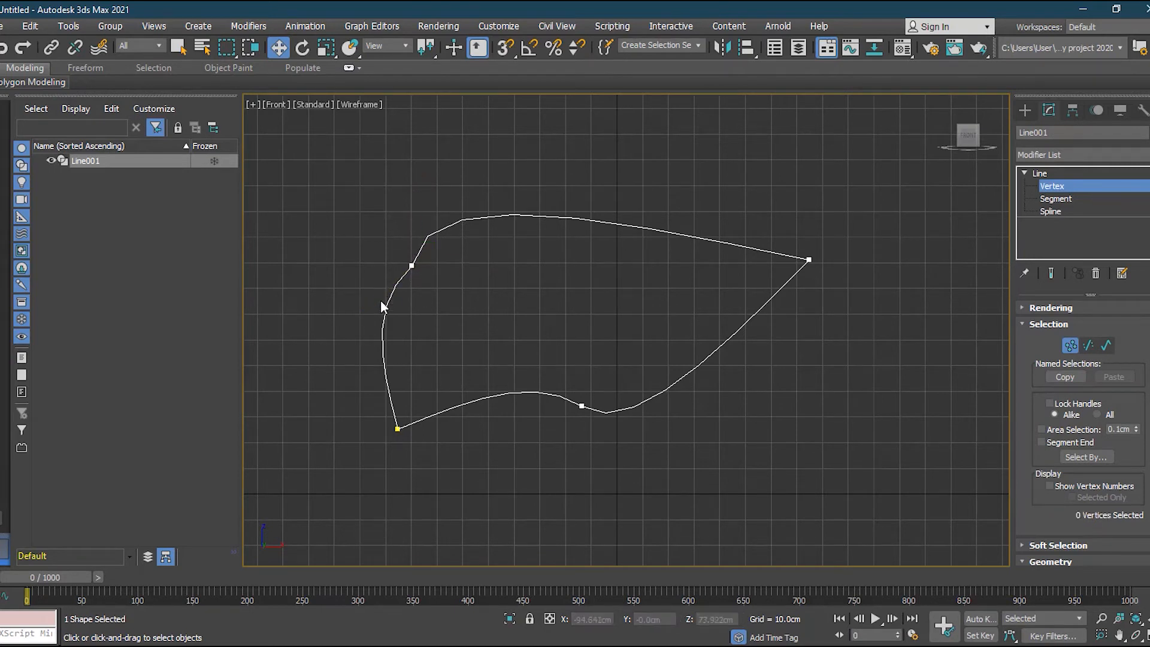
left_click(412, 265)
left_click_drag(367, 304, 322, 285)
left_click(452, 267)
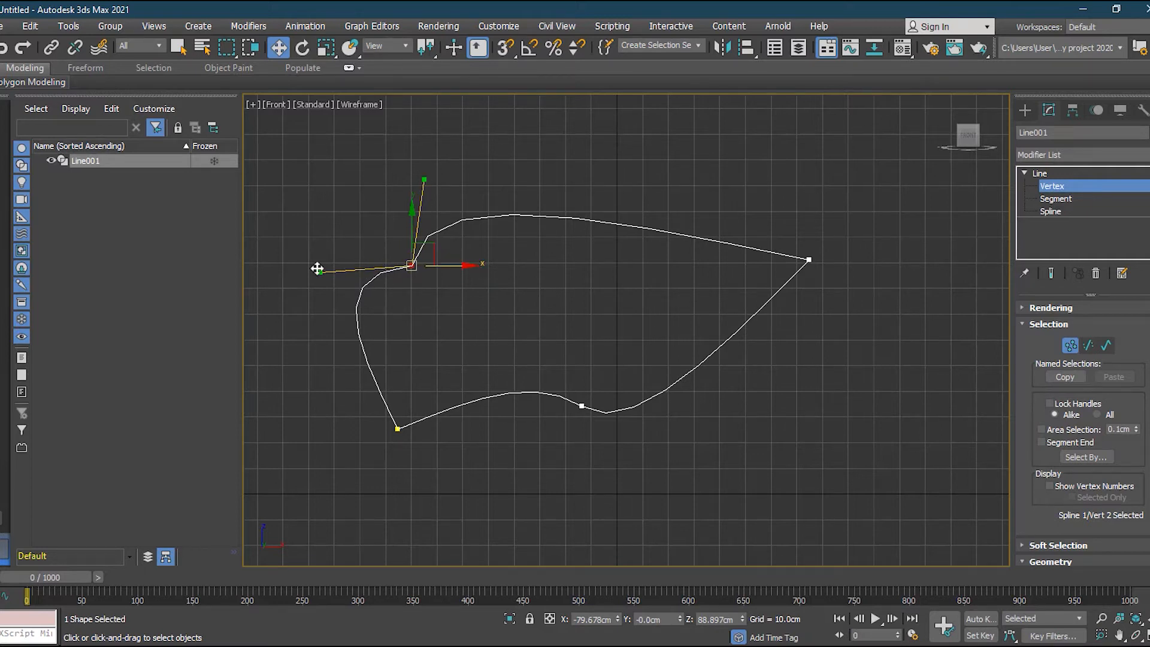
Step: Convert the upper-left vertex to Smooth, and return to vertex-level editing of the line
right_click(417, 268)
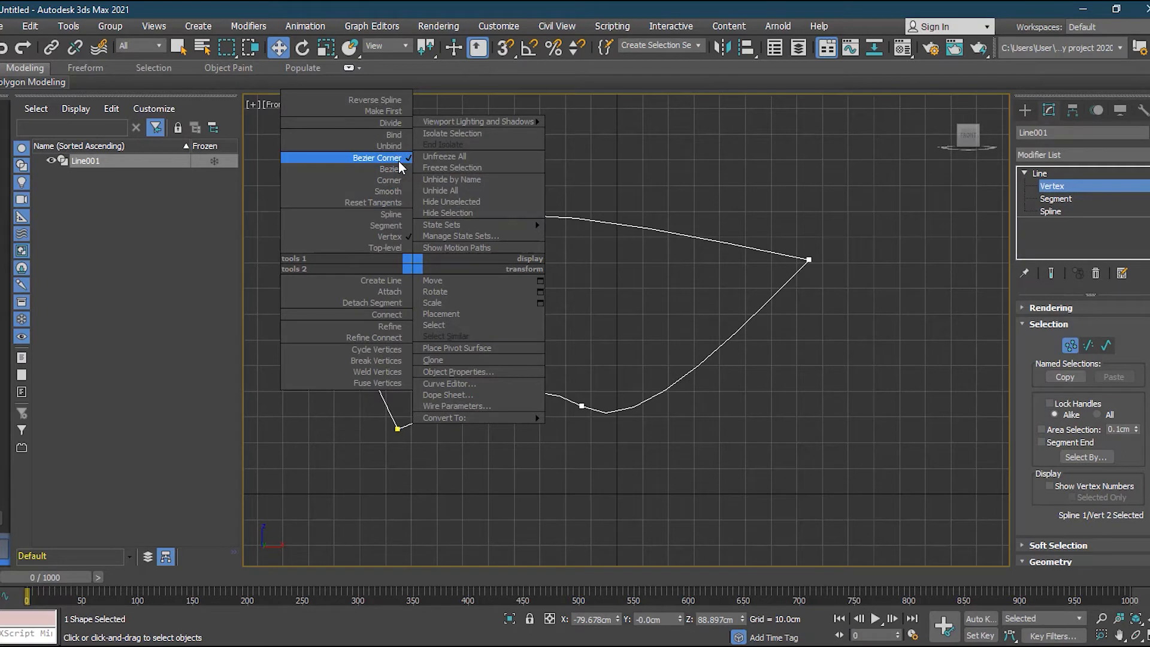
left_click(388, 191)
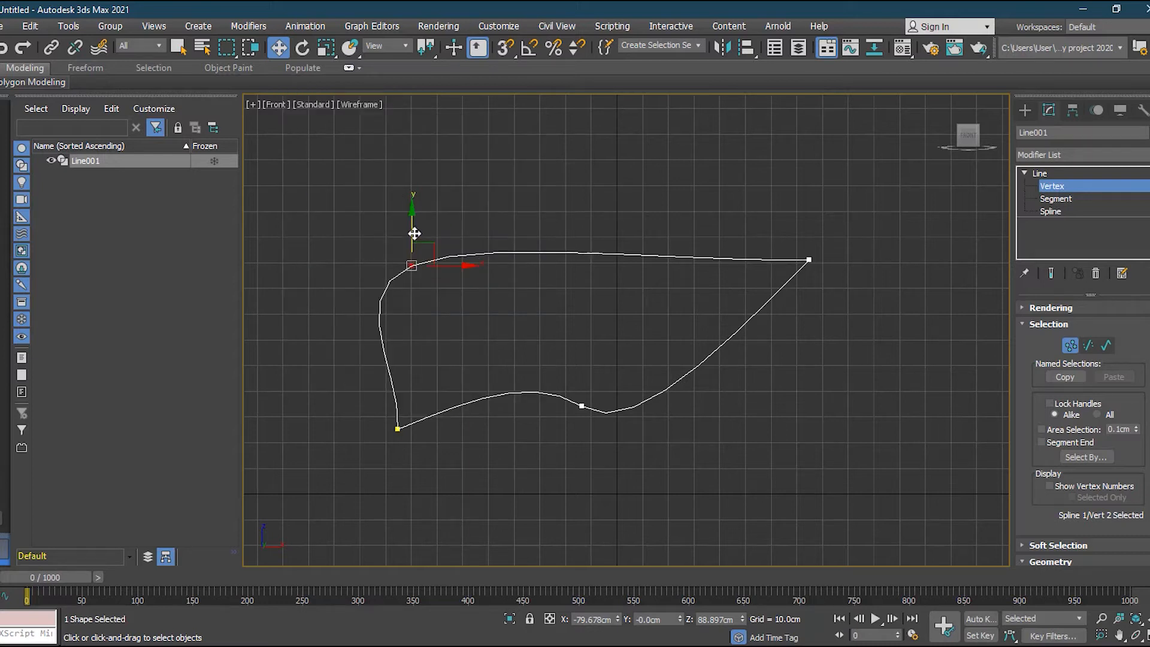
key("ctrl+b")
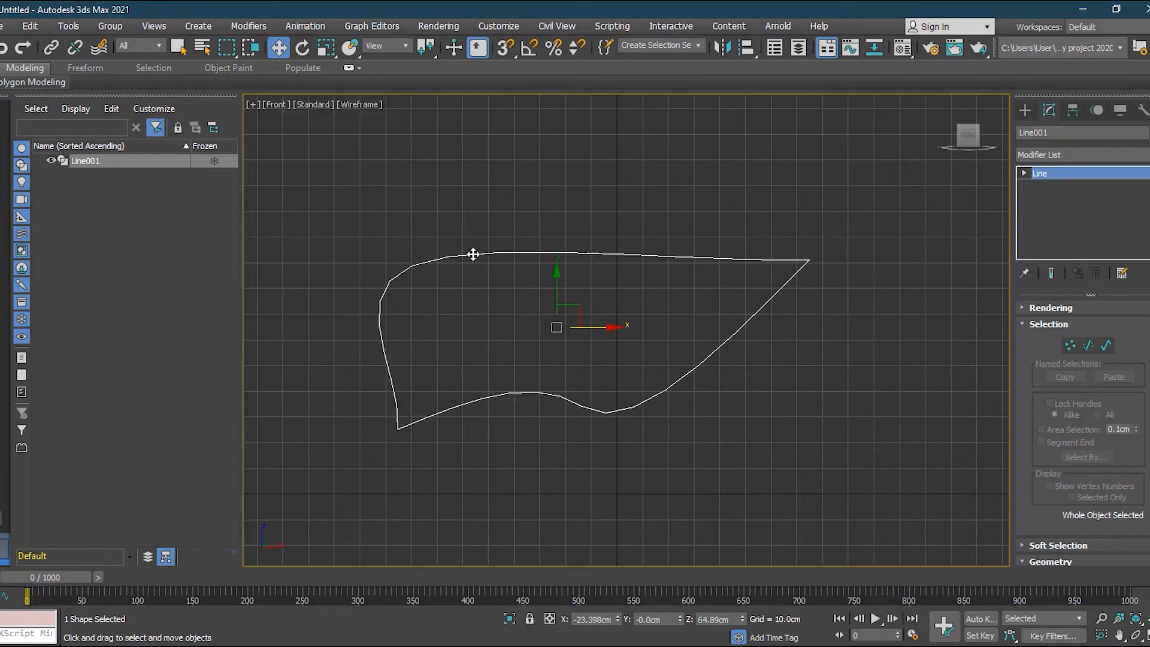
left_click(1071, 345)
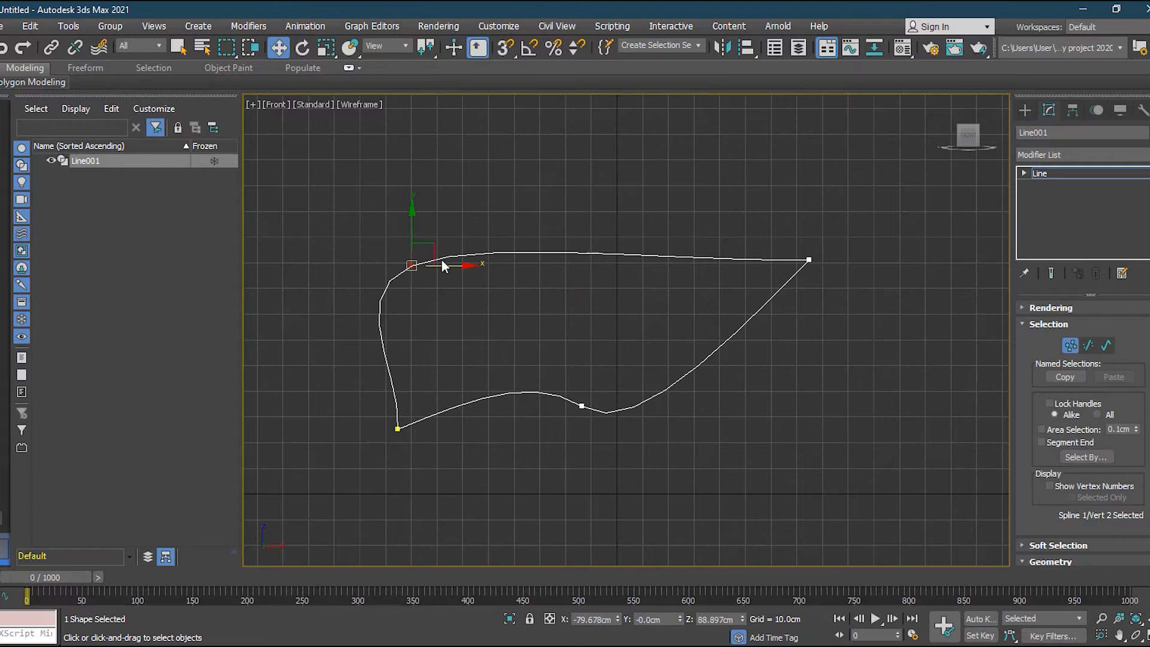
Step: Move the smooth upper-left vertex up and inward to about X -66.3 cm, Z 103.8 cm
left_click_drag(413, 230, 401, 185)
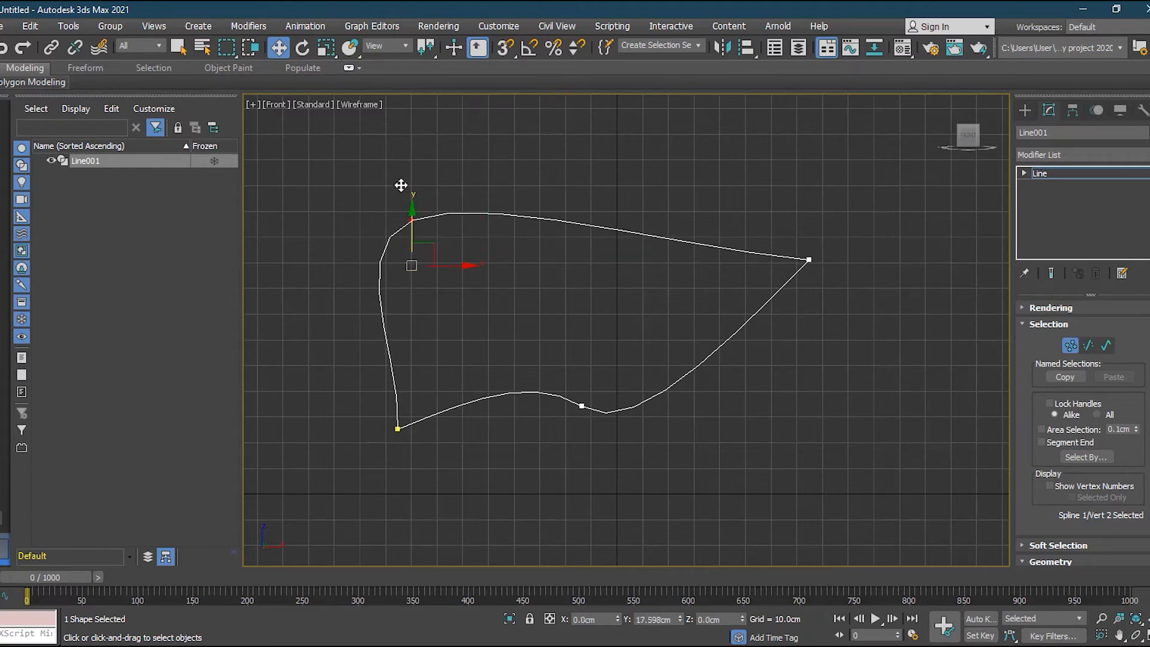
left_click(580, 405)
left_click(411, 221)
left_click_drag(411, 219, 447, 208)
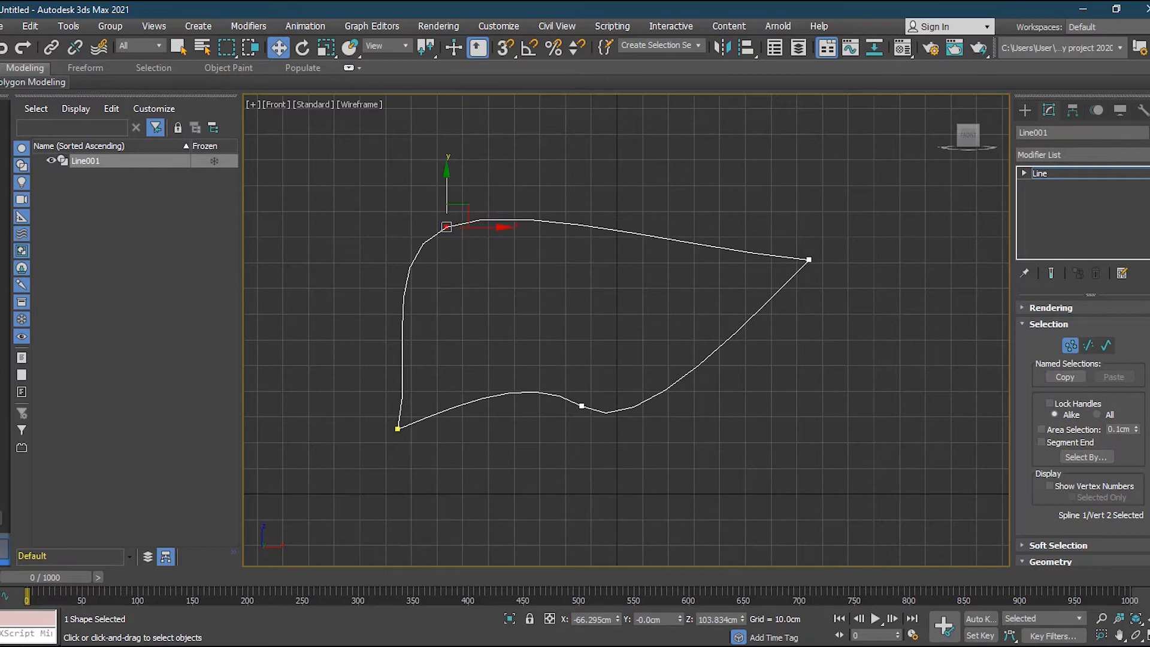
Step: Convert the upper-left vertex to Bezier and stretch its right-hand handle far down below the curve
right_click(447, 228)
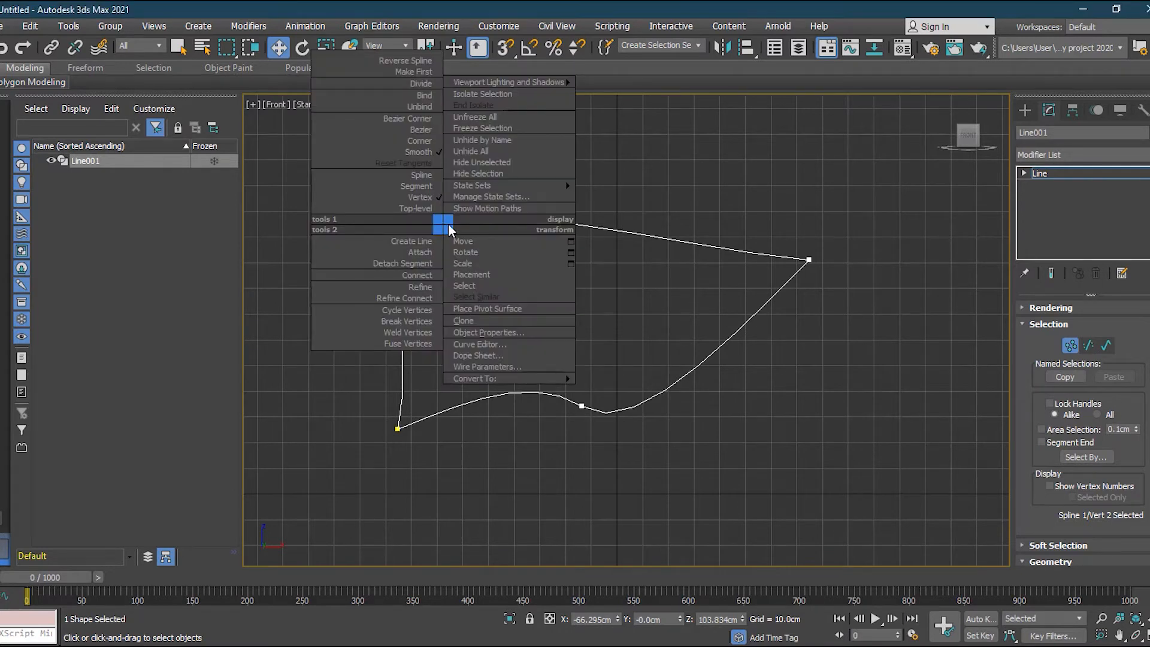
left_click(421, 130)
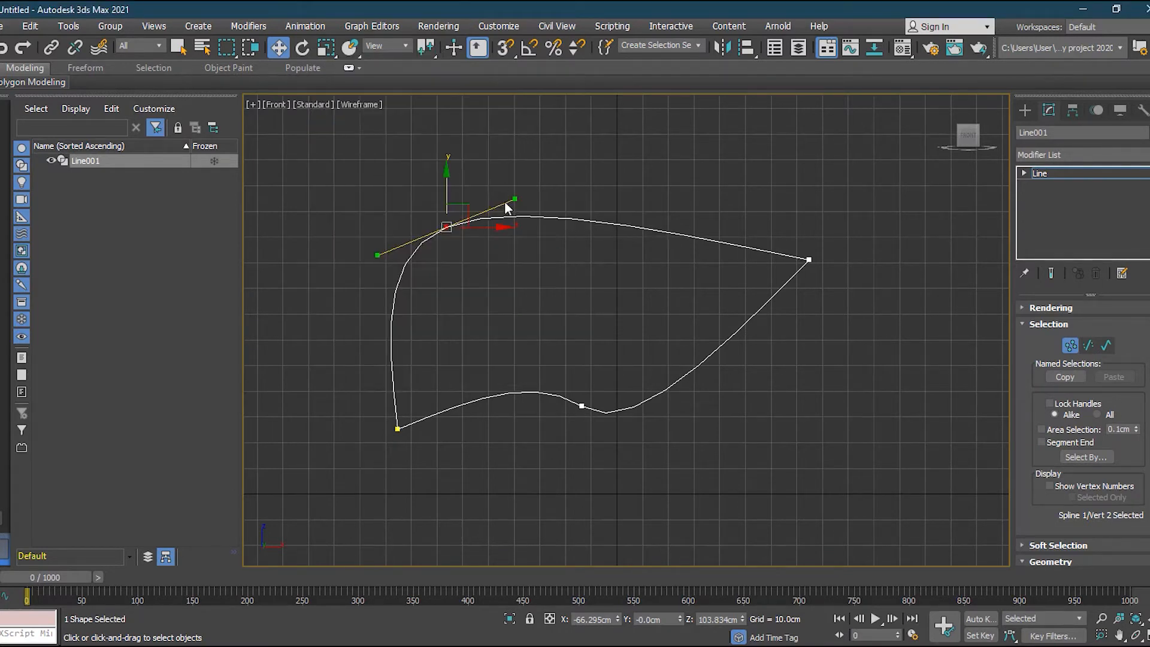
left_click_drag(518, 203, 696, 411)
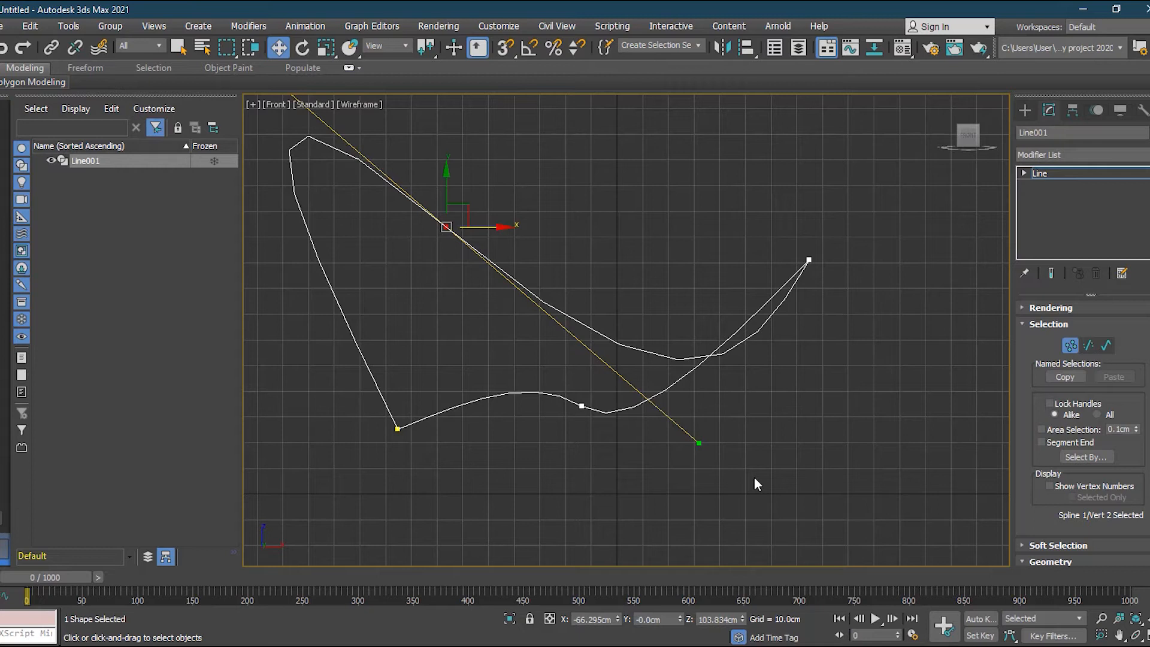
Step: Reset the upper-left vertex's tangents, then fine-tune its handle length and raise the vertex to about Z 105.8 cm
right_click(446, 228)
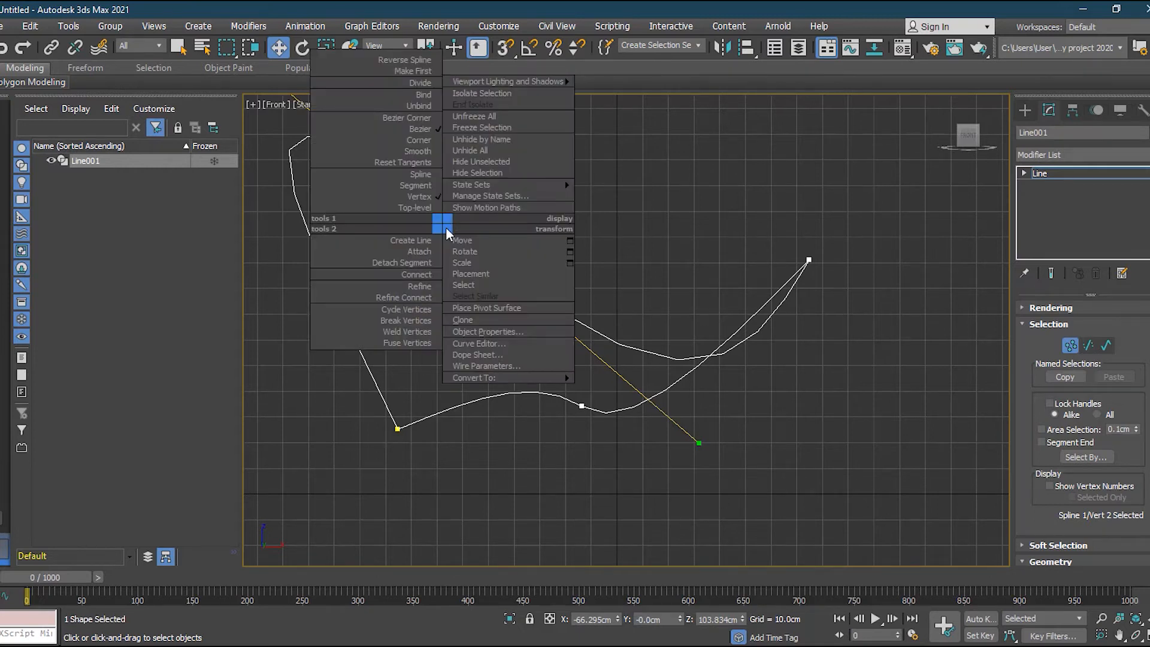
left_click(407, 163)
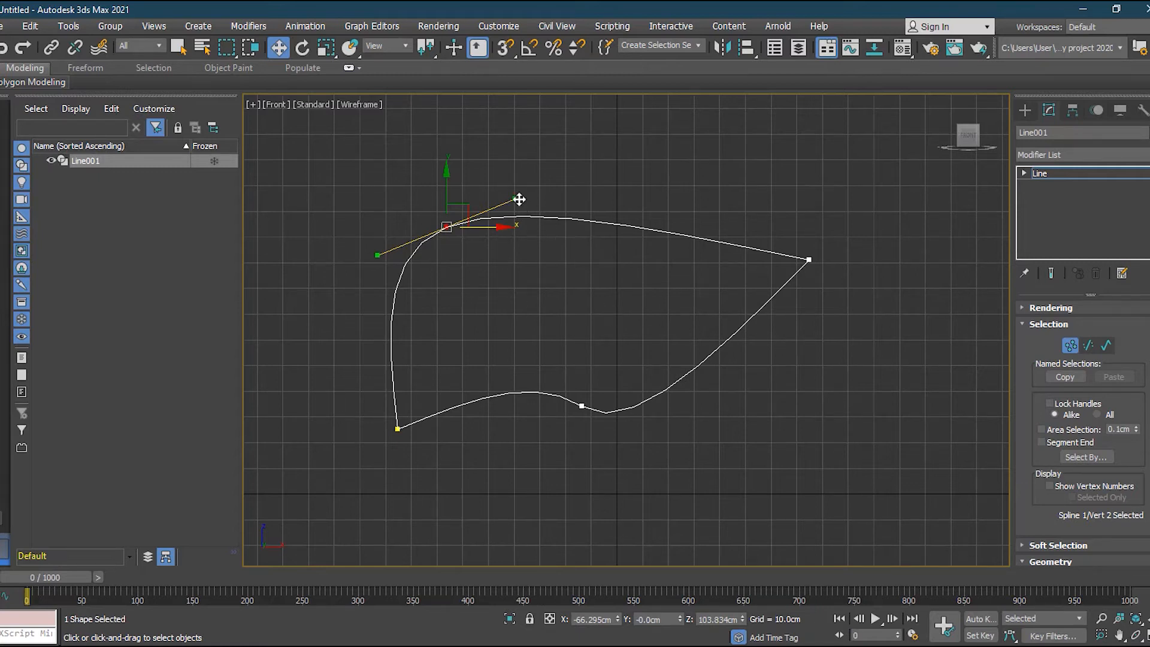
left_click_drag(537, 192, 522, 198)
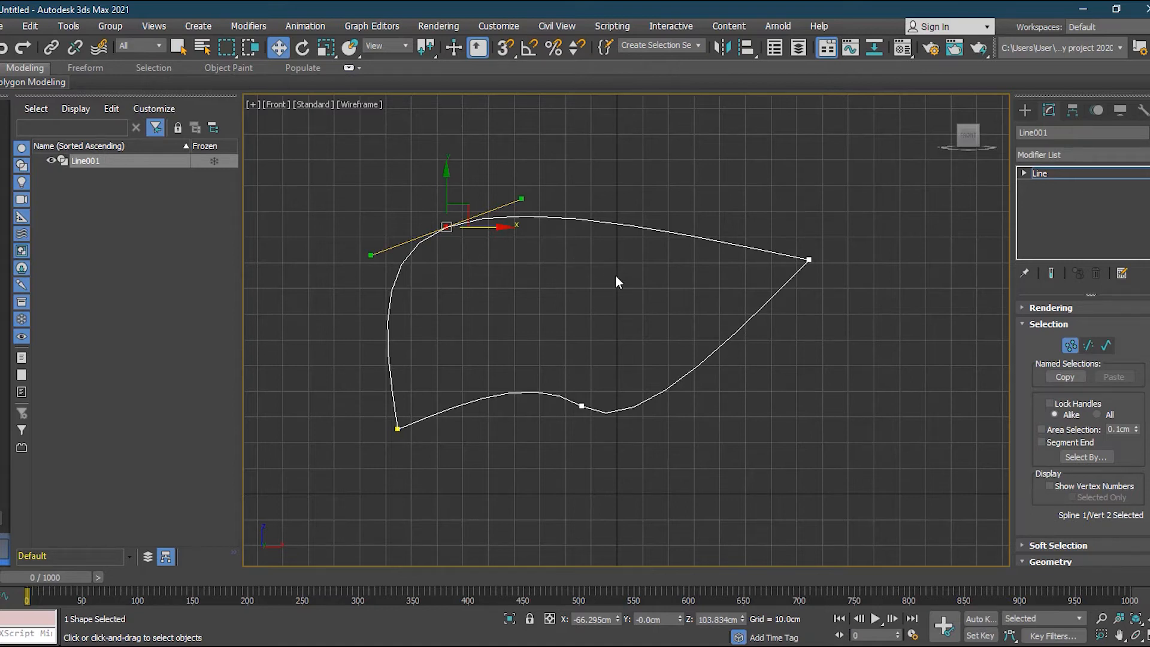
left_click_drag(444, 192, 445, 187)
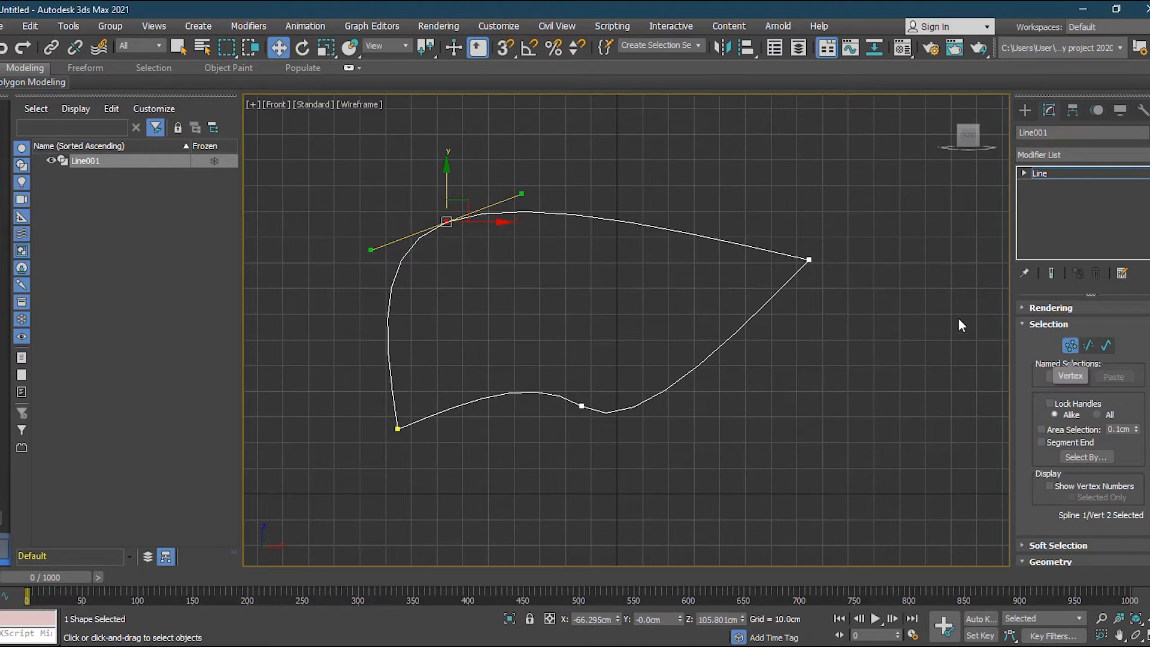
Step: Lower the right tip vertex to about Z 73.1 cm and convert it to Bezier with a slightly adjusted handle
left_click(810, 260)
left_click_drag(810, 228, 817, 306)
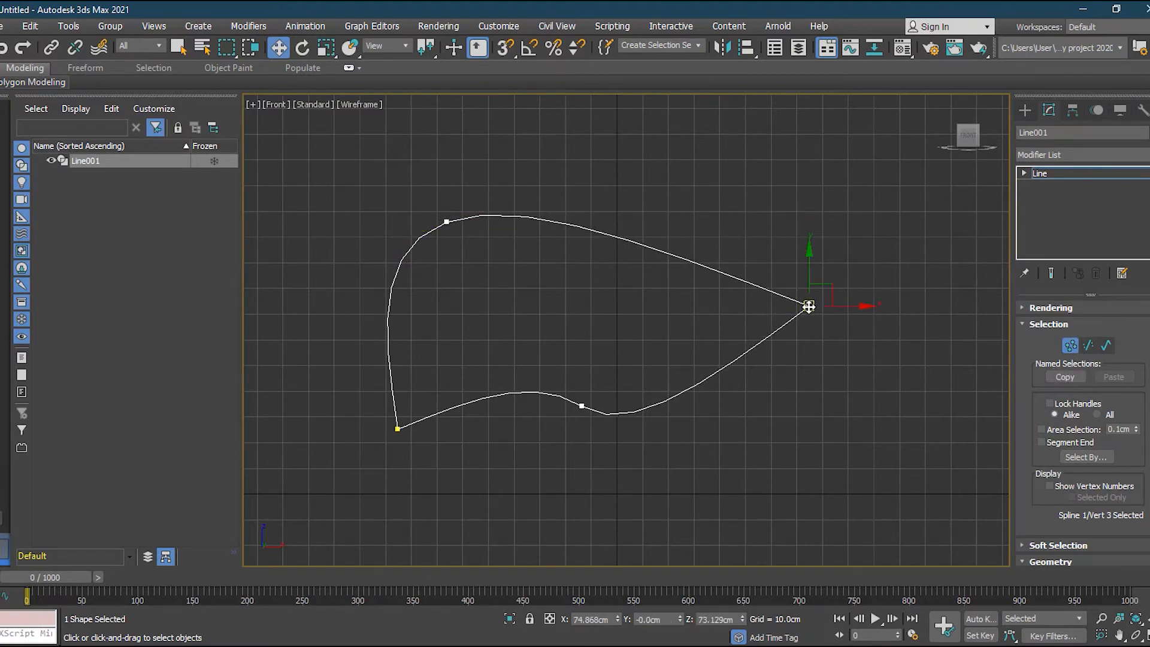
right_click(808, 307)
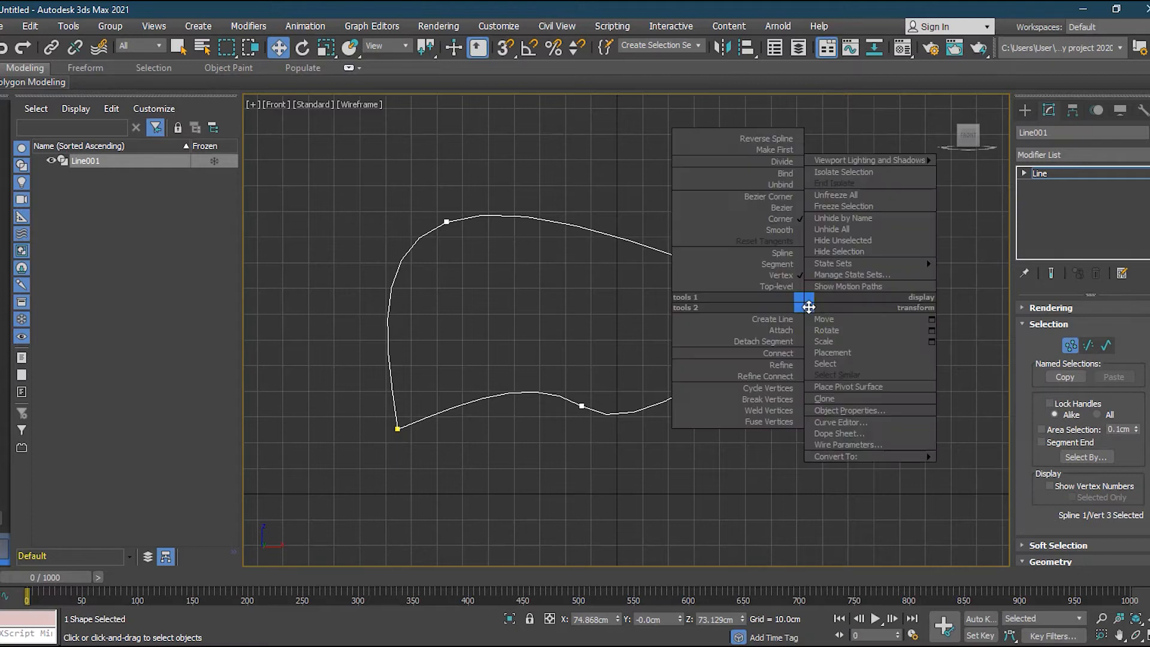
left_click(782, 208)
left_click_drag(911, 345, 911, 340)
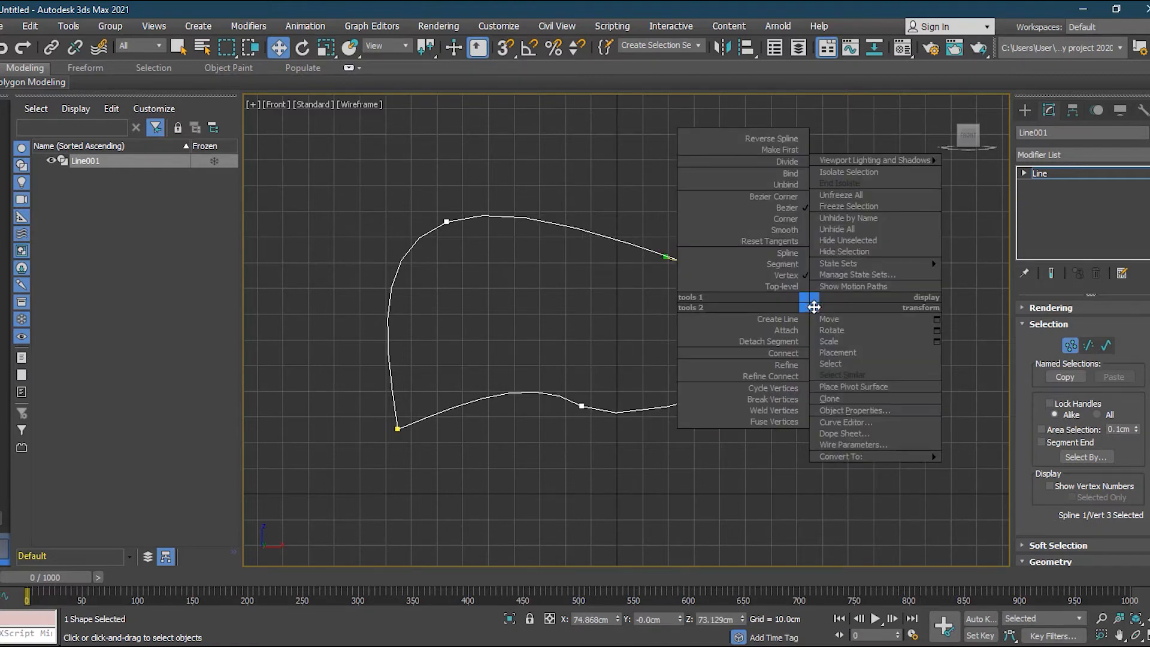
Step: Convert the right tip vertex to Corner and move it inward to about X 58.7 cm, Z 71.4 cm
left_click(785, 218)
left_click_drag(810, 306, 768, 310)
scroll(785, 315, "up", 10)
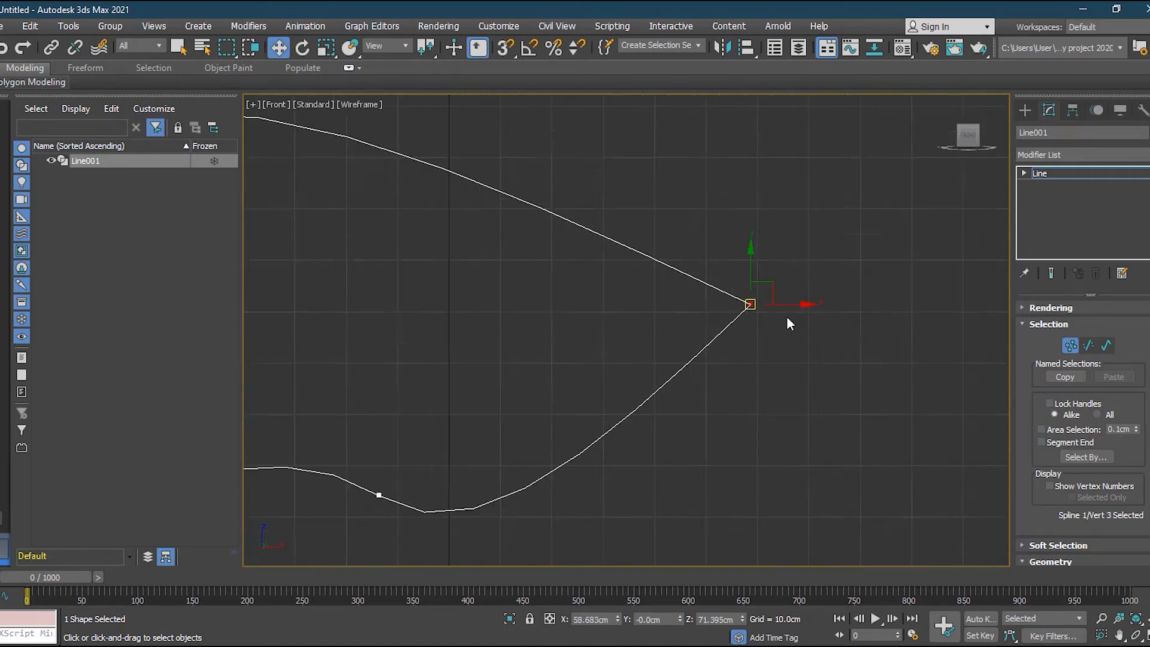
left_click(767, 335)
left_click(752, 318)
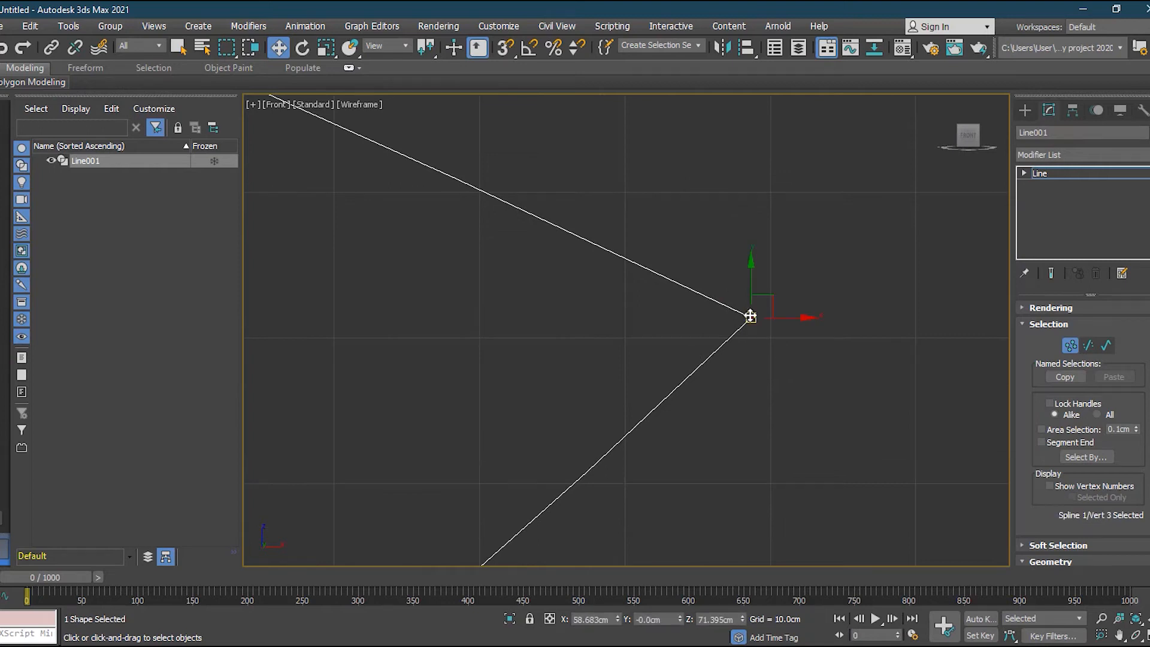
scroll(786, 343, "up", 3)
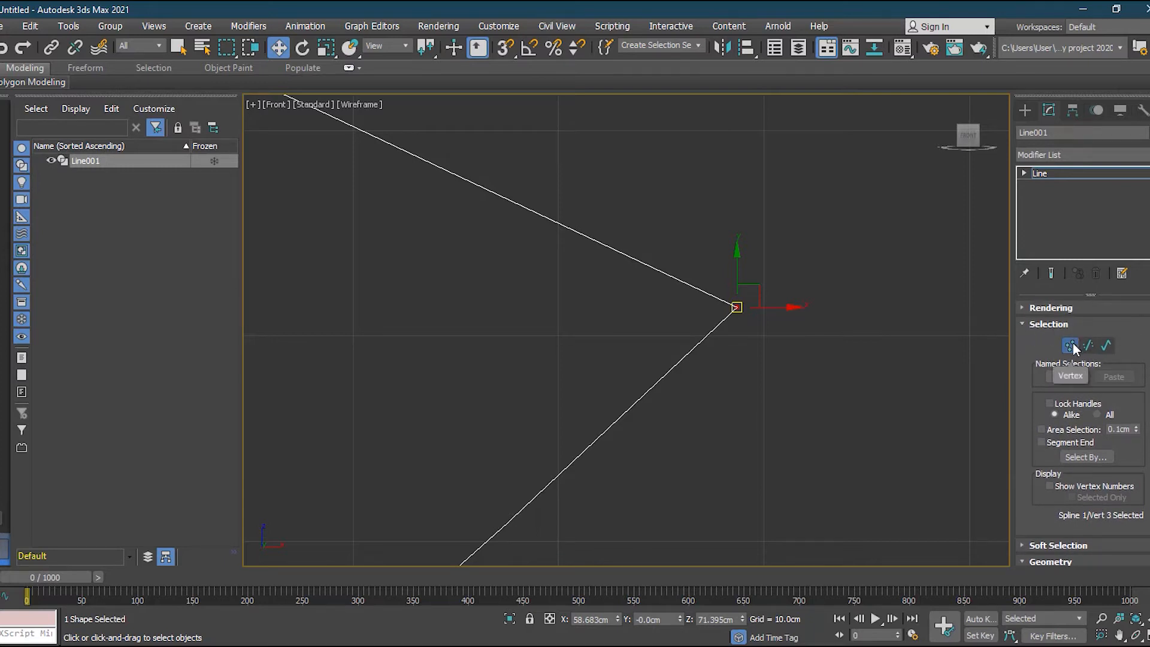
Step: Try the Fillet and Chamfer geometry tools on the right tip vertex, cutting the tip with a straight chamfer
left_click(1049, 325)
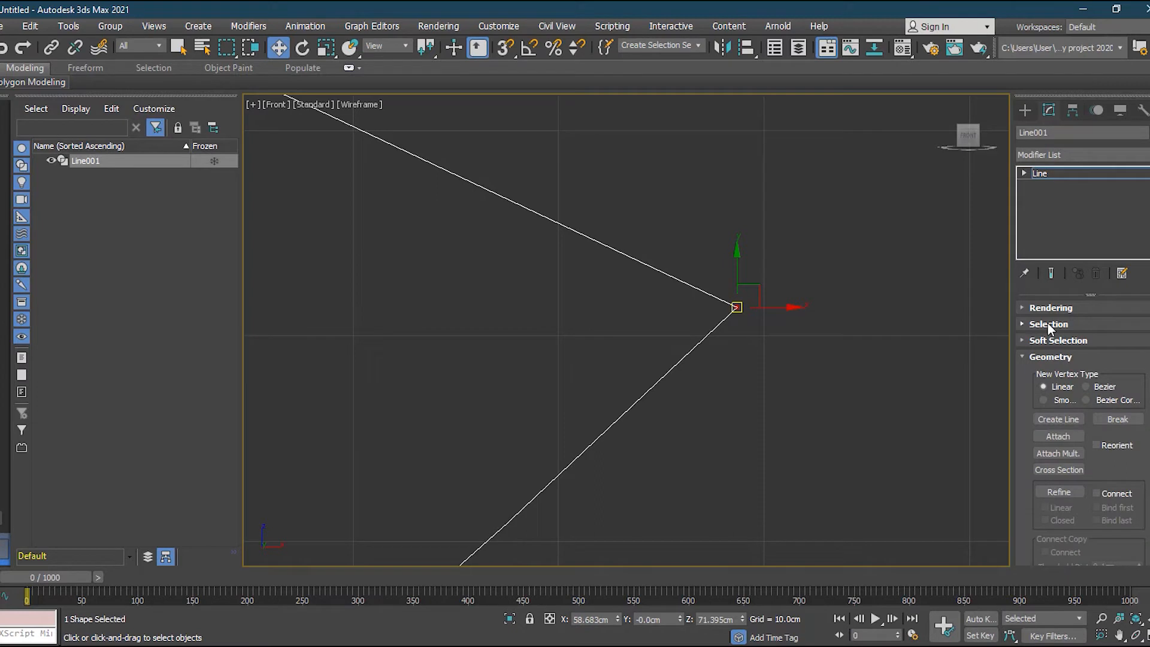
scroll(1072, 341, "down", 3)
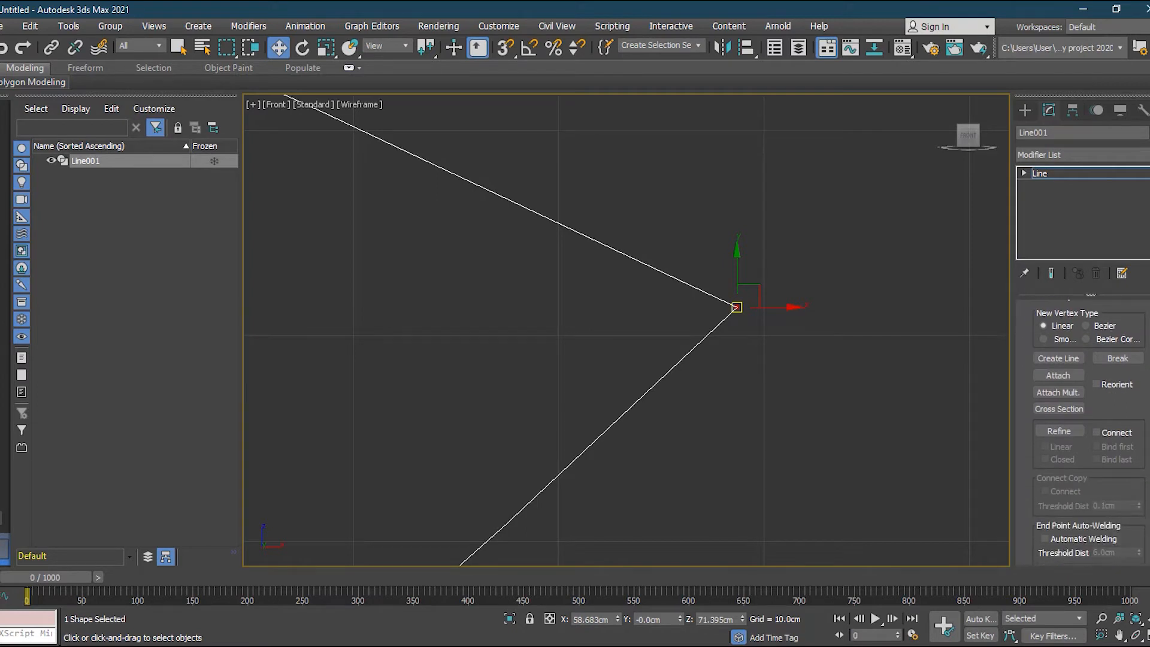
scroll(1073, 341, "up", 2)
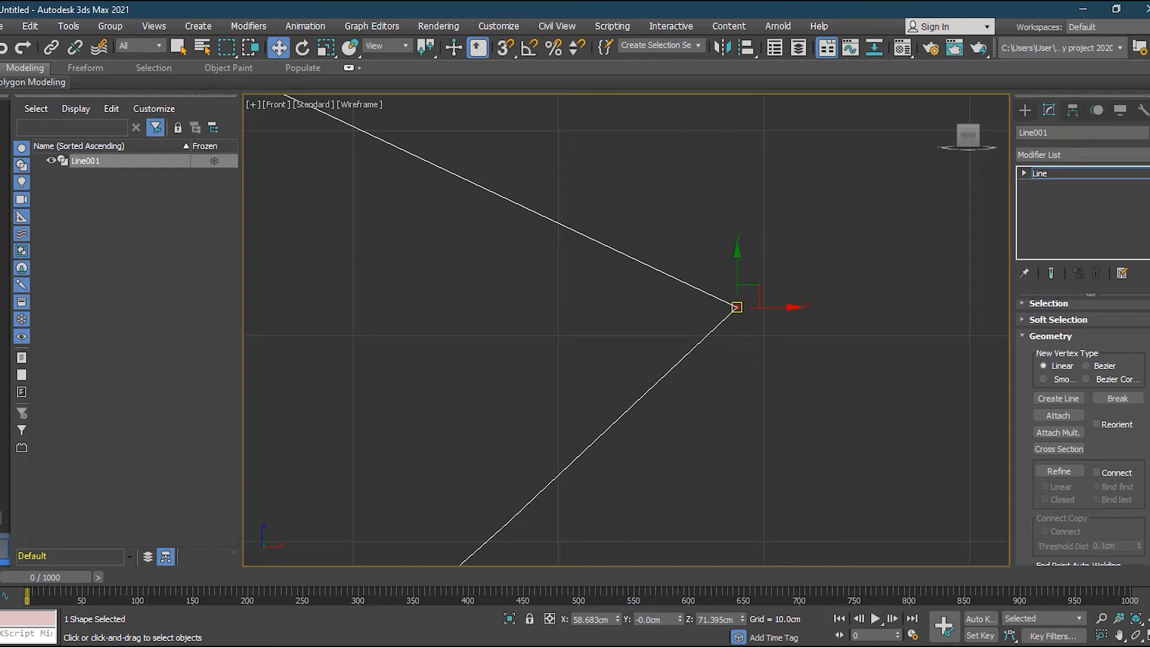
scroll(1083, 432, "down", 10)
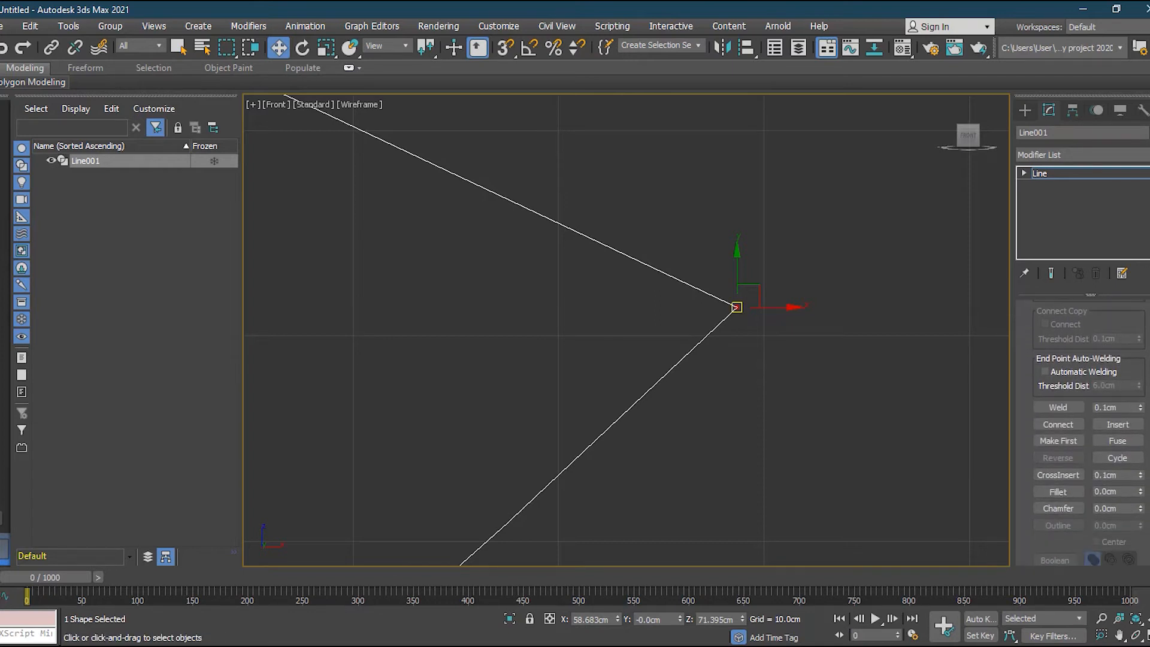
scroll(1048, 456, "up", 10)
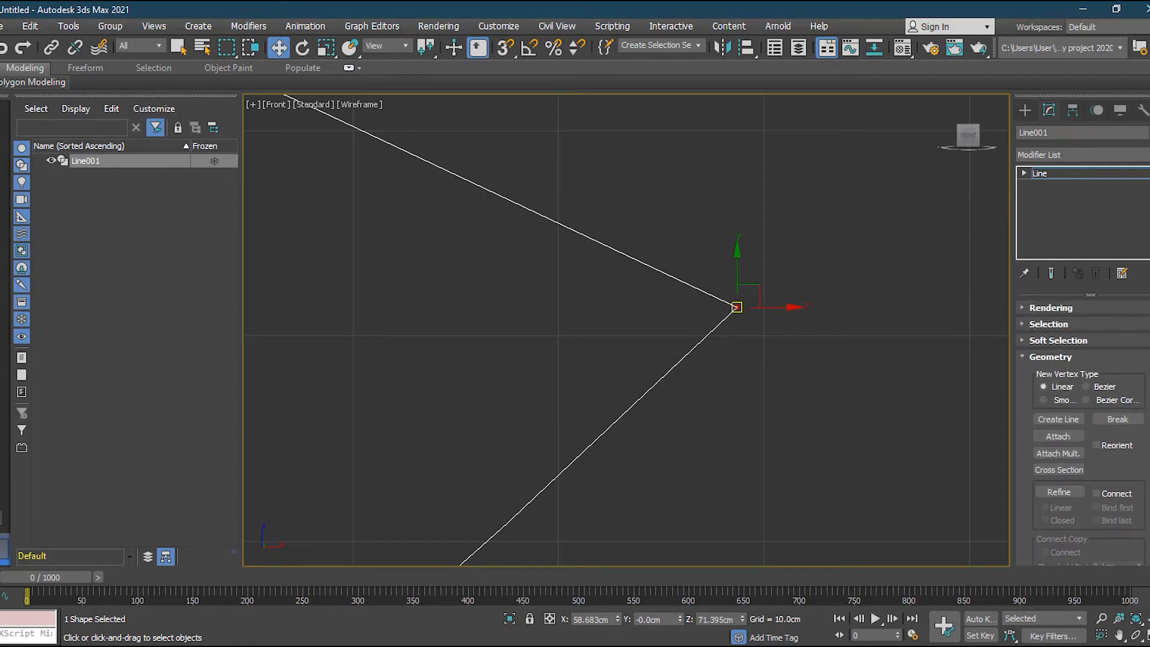
scroll(1082, 431, "down", 10)
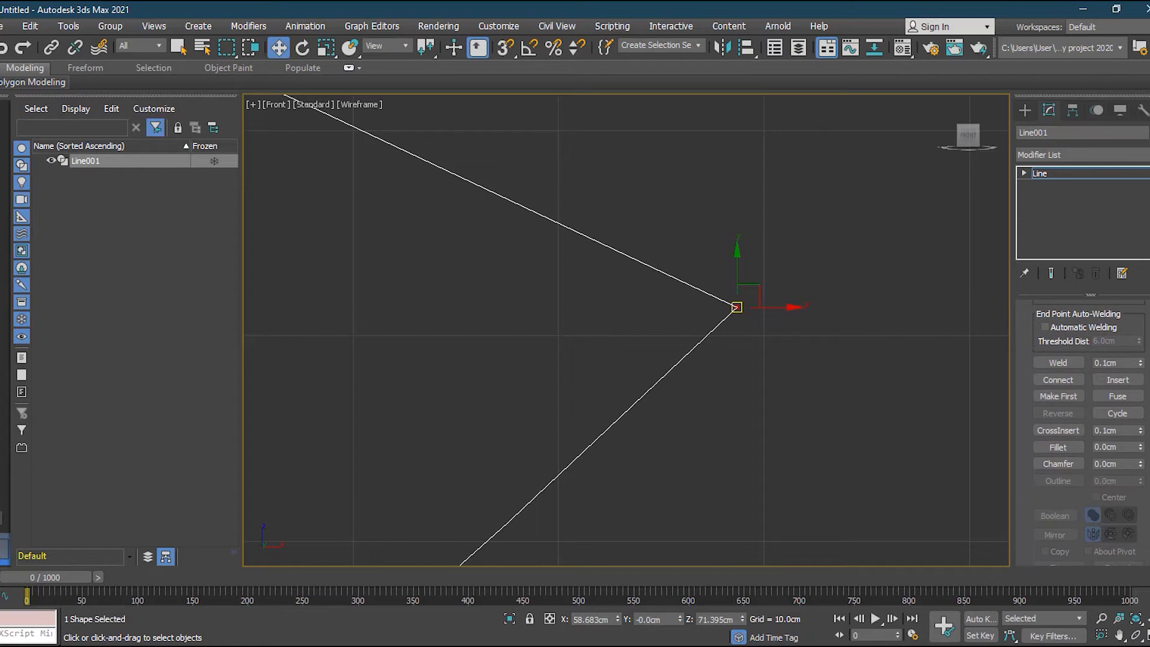
left_click(1063, 447)
left_click(1056, 465)
left_click(1058, 447)
left_click(1069, 449)
left_click_drag(1140, 449, 1142, 444)
left_click_drag(1142, 466, 1147, 455)
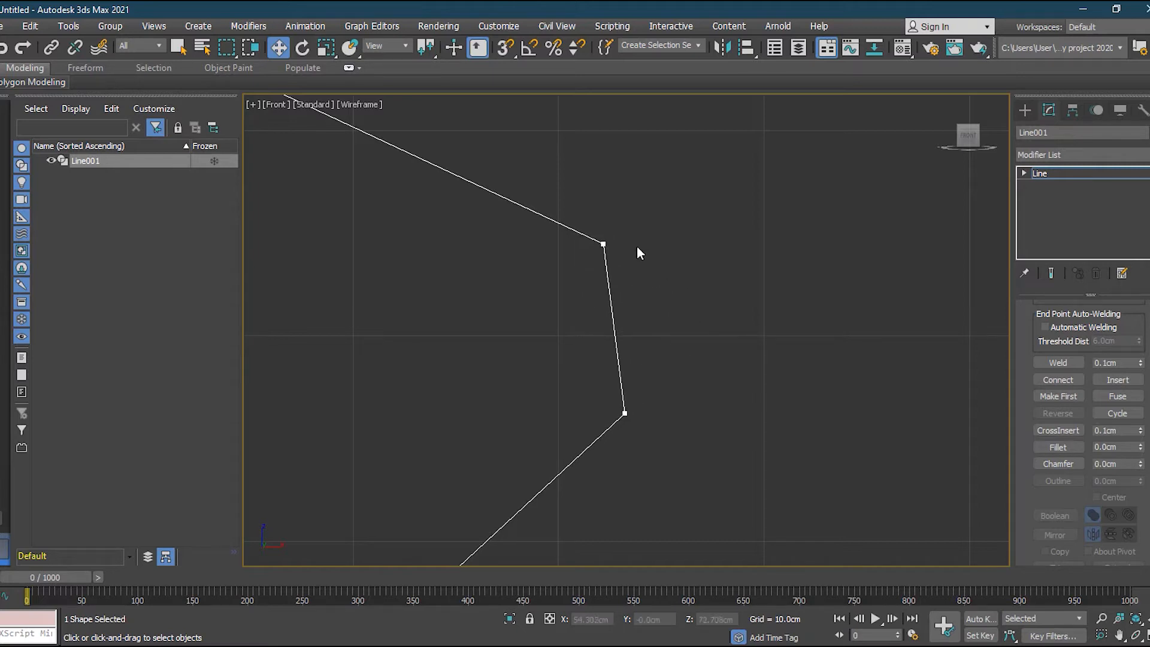
Step: Select both vertices of the chamfered tip and convert them from Bezier Corner to Corner
left_click_drag(633, 306, 591, 441)
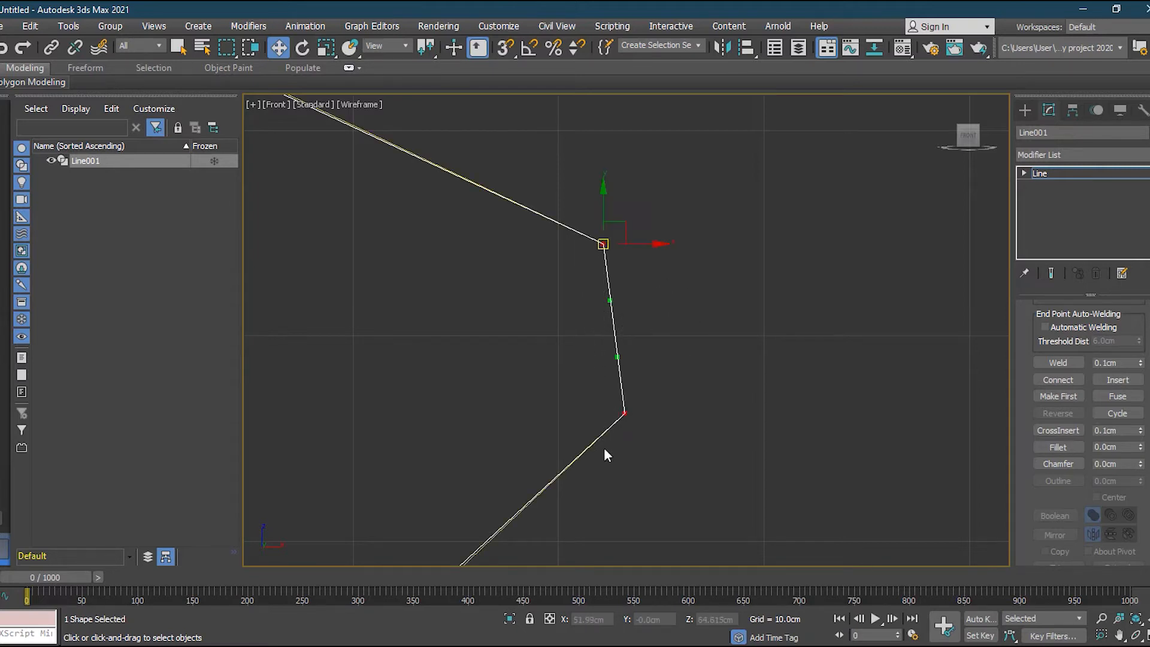
left_click(625, 413)
left_click(625, 443)
left_click(625, 413)
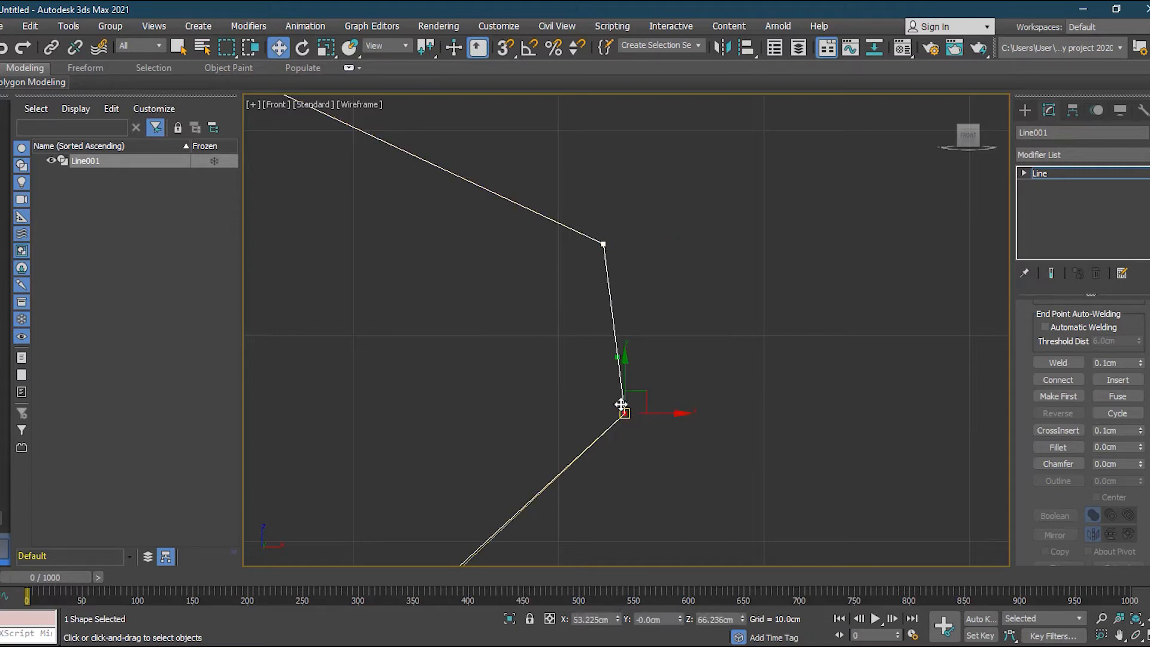
left_click_drag(669, 199, 588, 445)
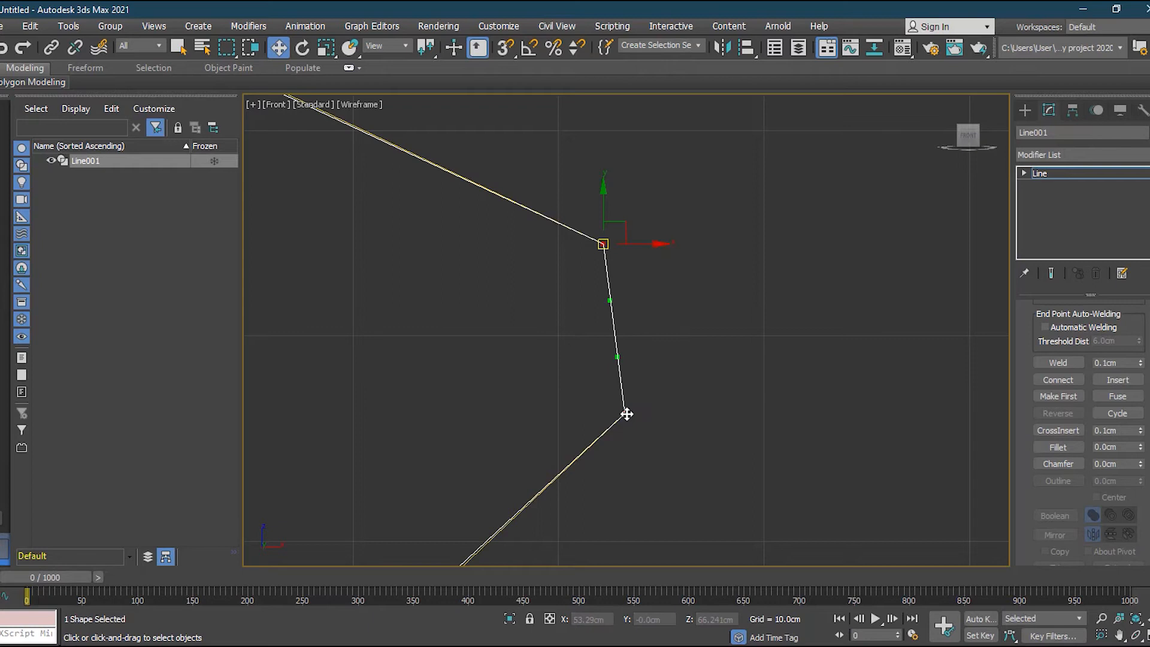
right_click(624, 409)
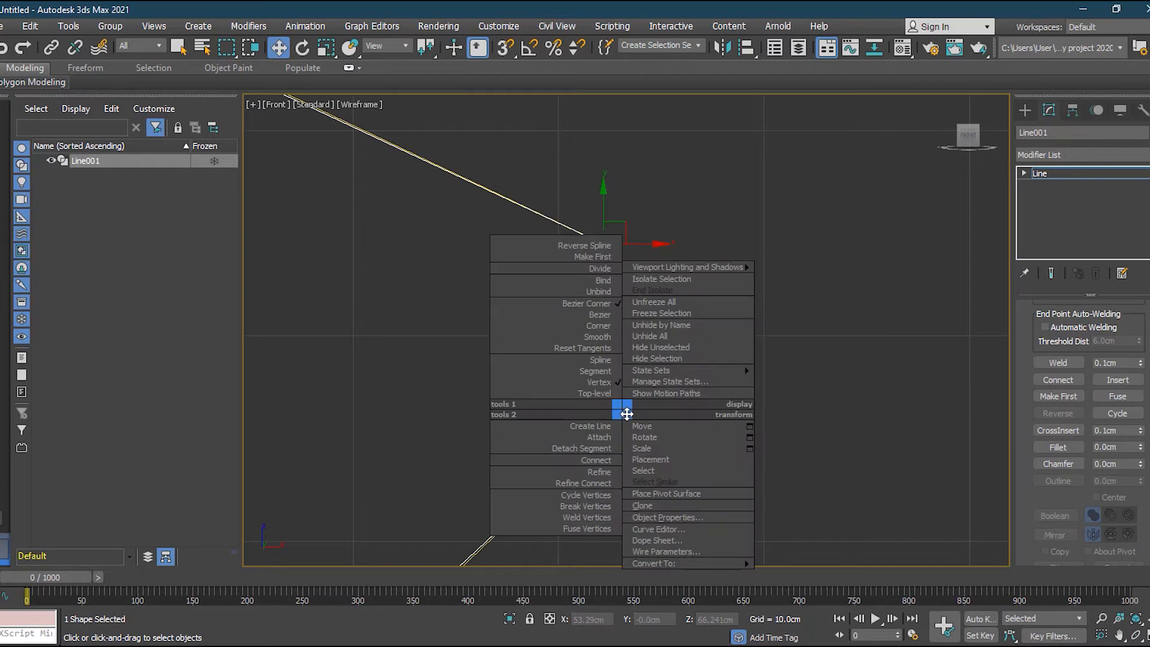
left_click(610, 326)
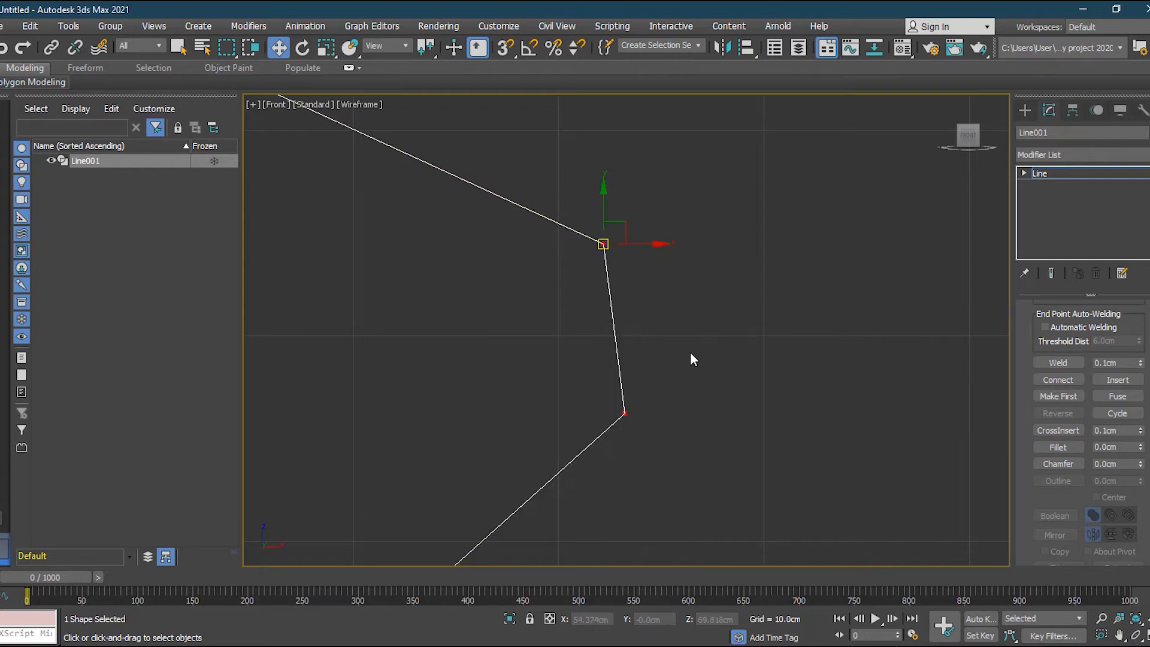
Step: Fillet the two selected corners of the chamfered tip with a small radius
left_click_drag(1141, 450, 1142, 448)
right_click(1142, 447)
left_click(1142, 444)
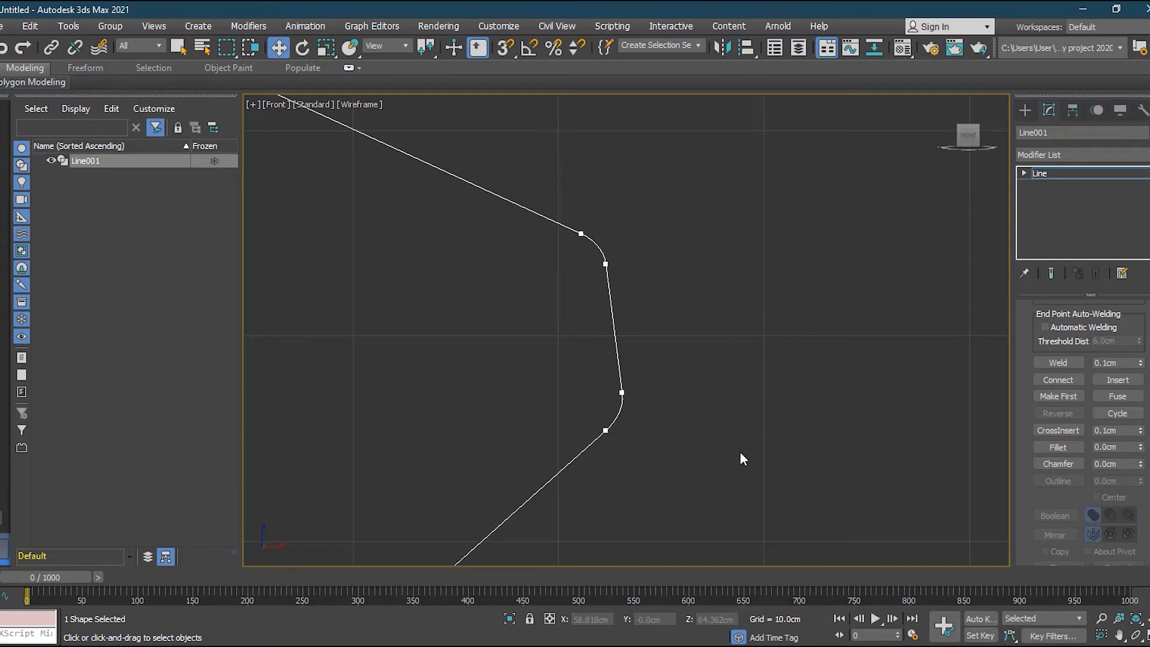
Step: Undo the fillets, the Corner conversion and the chamfer on the right tip
key("ctrl+z")
key("ctrl+z")
key("ctrl+z")
key("ctrl+z")
key("ctrl+z")
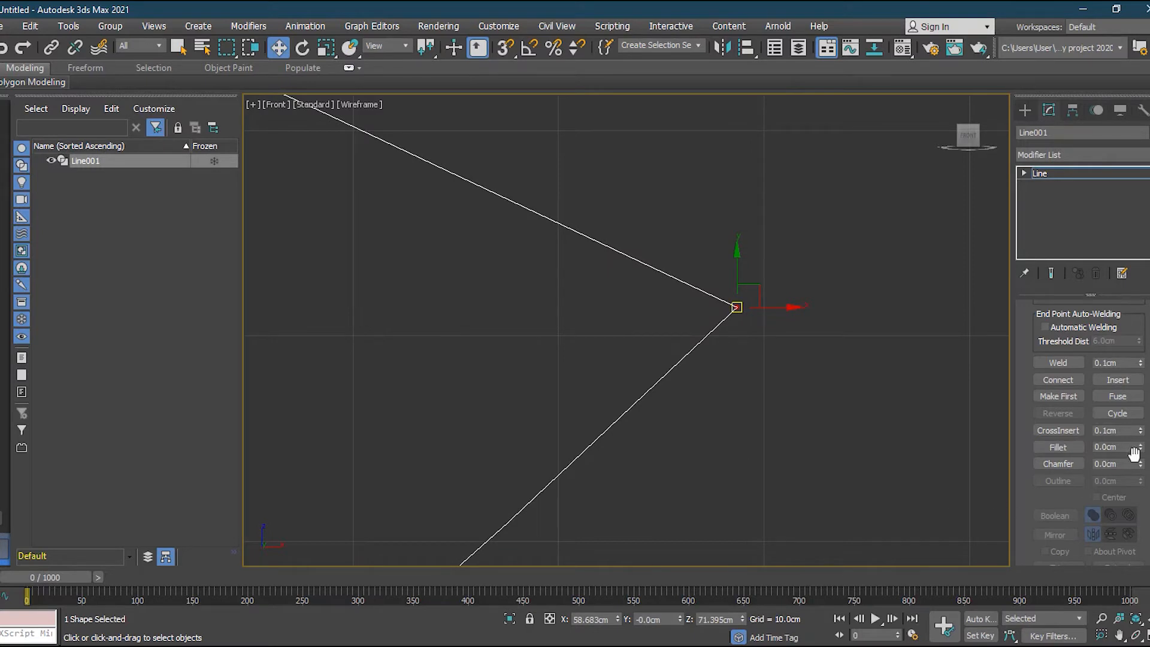
Step: Chamfer the right tip vertex to cut the tip with a straight edge
left_click(1070, 448)
left_click(1059, 464)
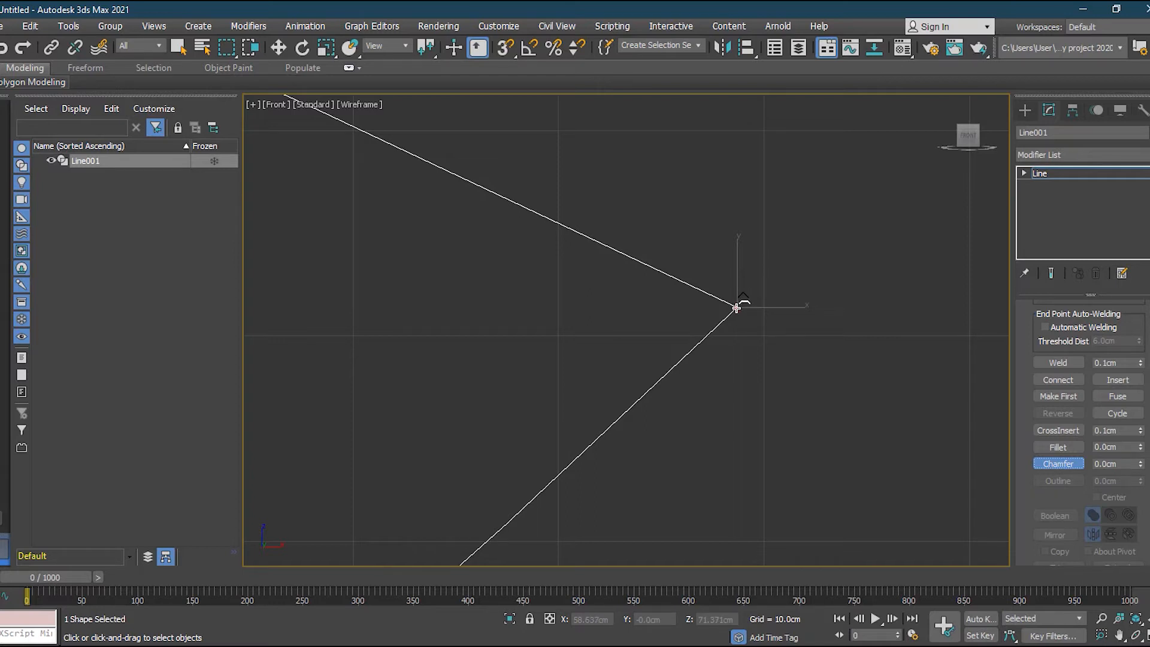
left_click_drag(737, 308, 736, 205)
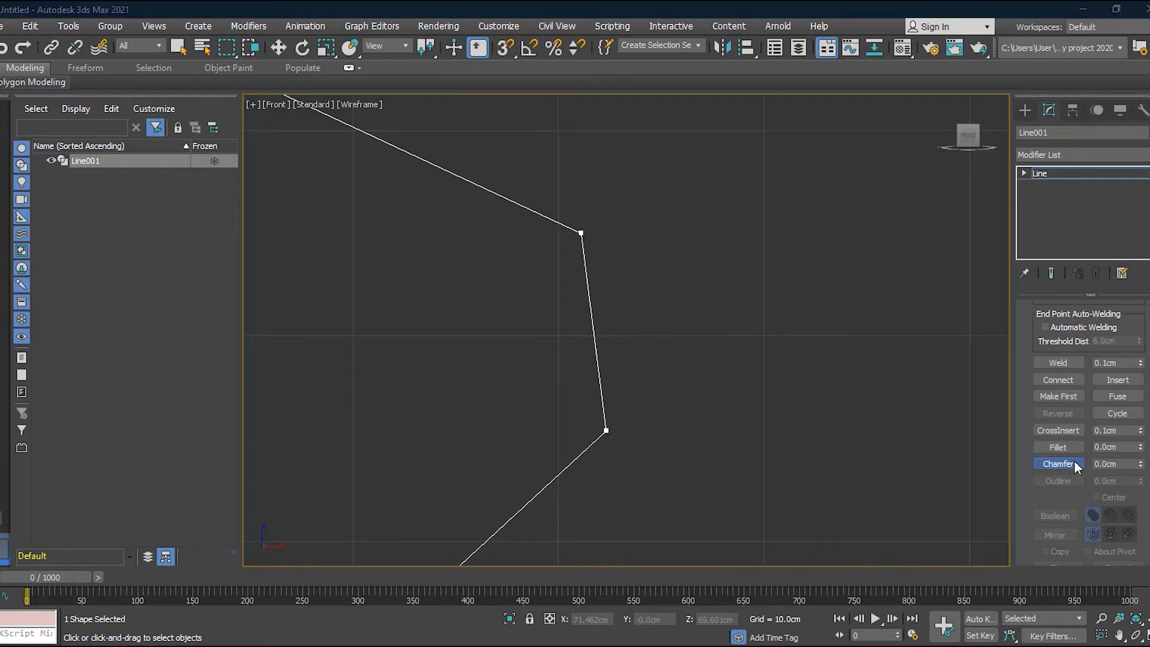
Step: Select both vertices of the chamfered tip and convert them from Bezier Corner to Corner
left_click_drag(667, 178, 567, 495)
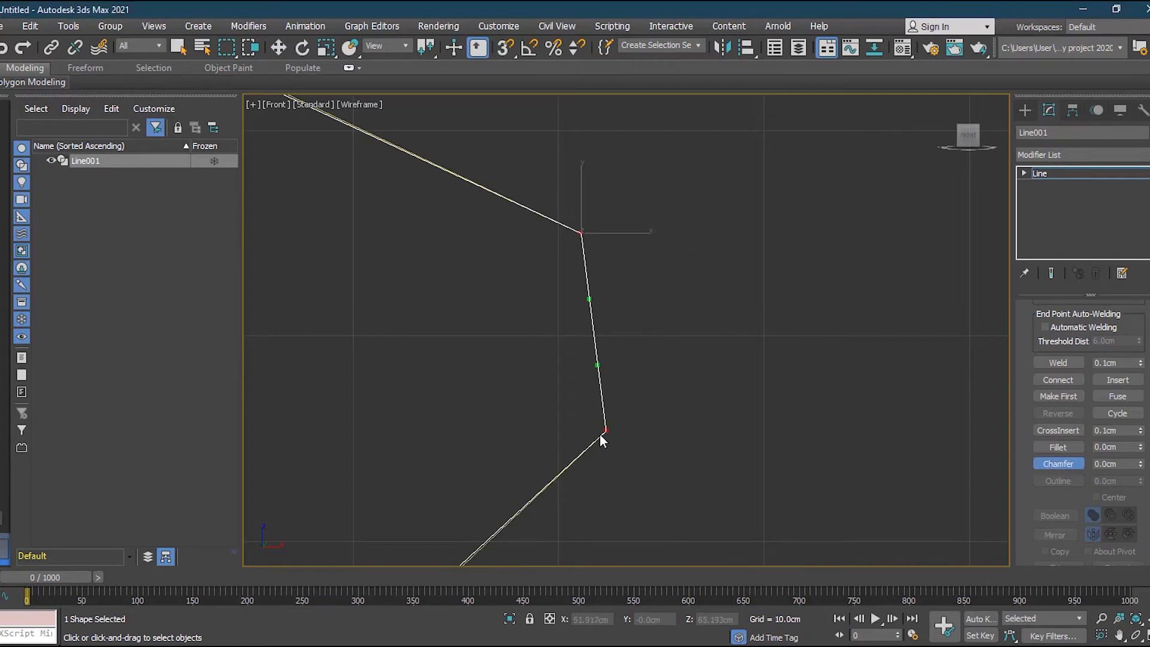
key("w")
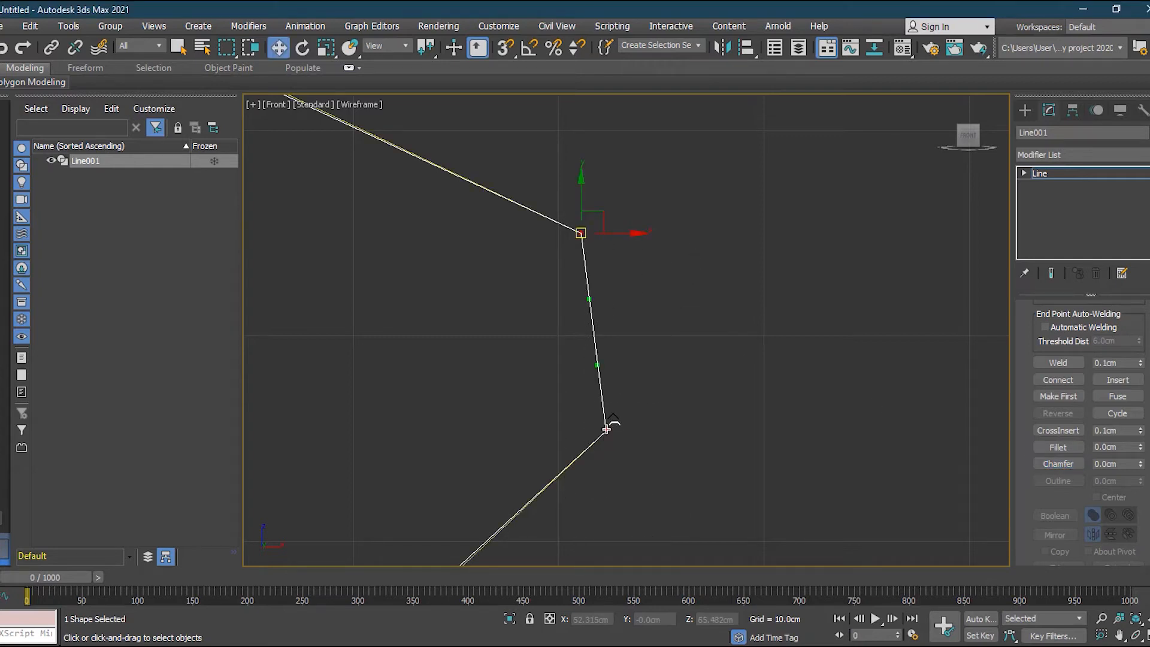
right_click(607, 429)
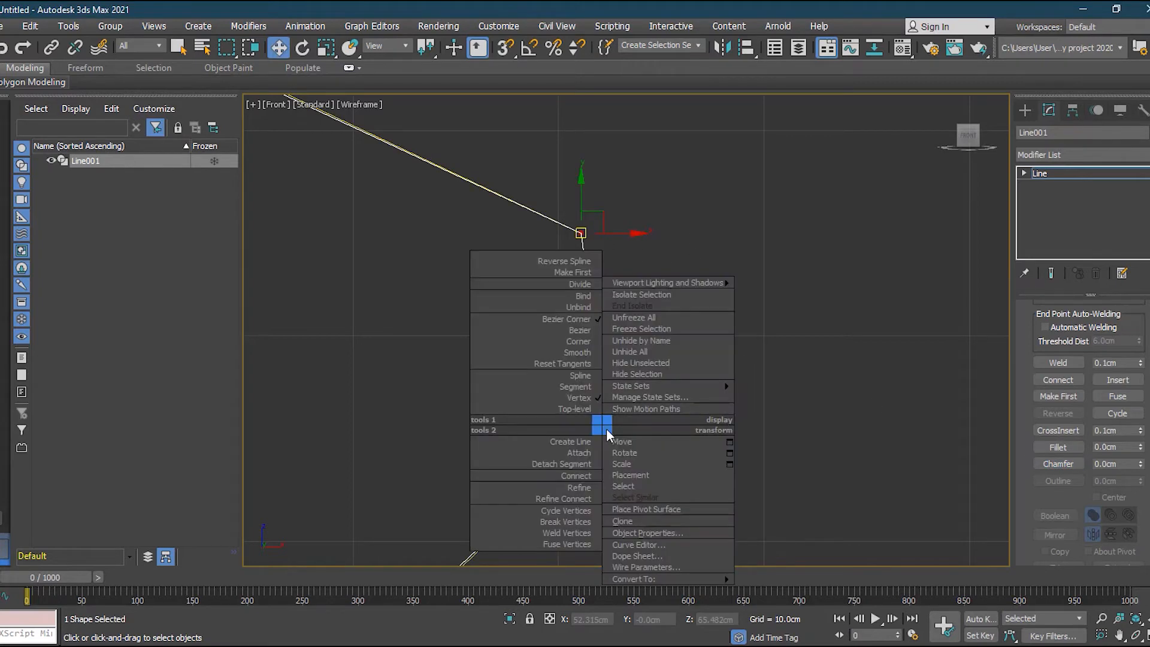
left_click(584, 341)
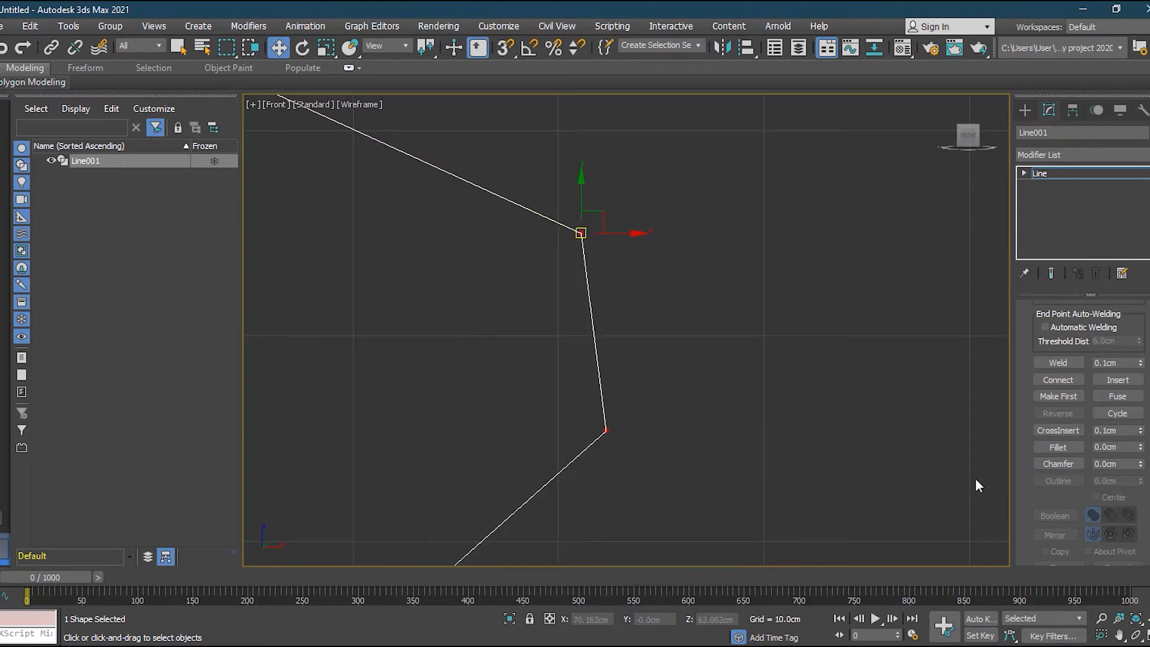
Step: Round the two selected corners of the chamfered tip with a small Fillet
left_click(1060, 449)
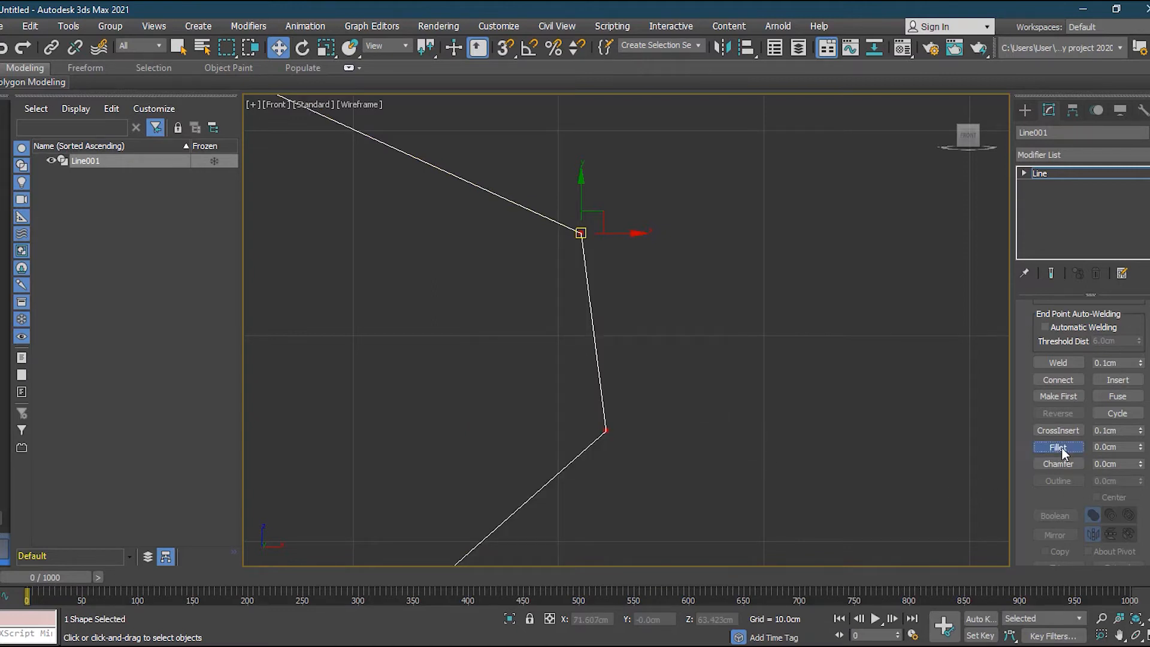
left_click_drag(607, 426, 632, 403)
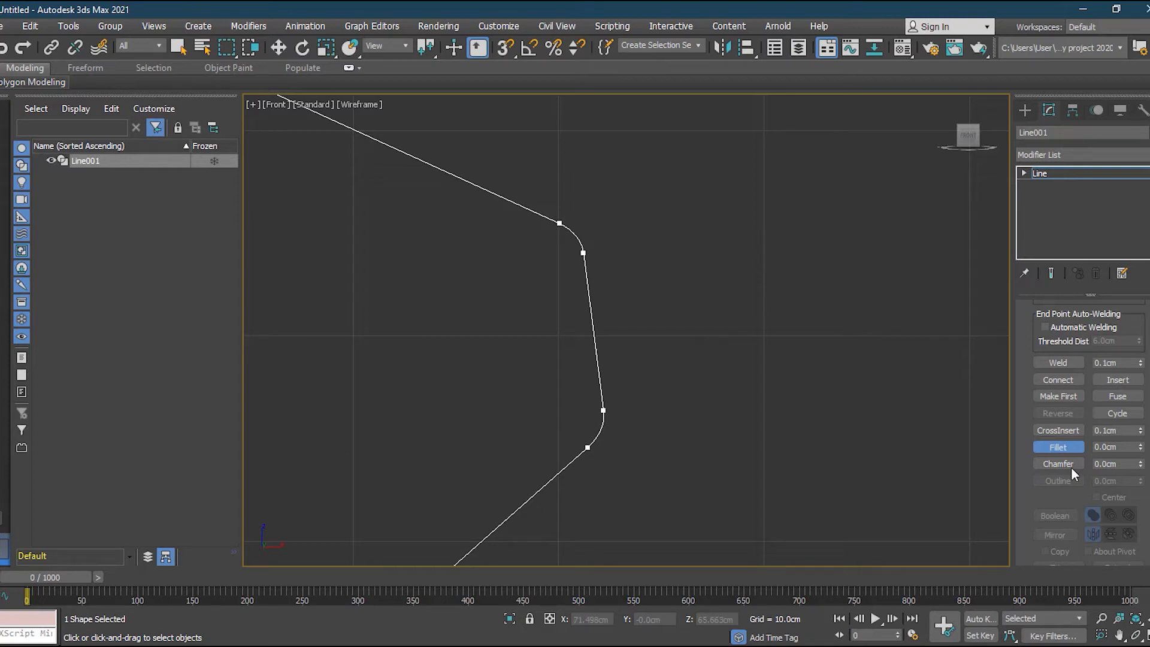
key("w")
scroll(583, 267, "down", 5)
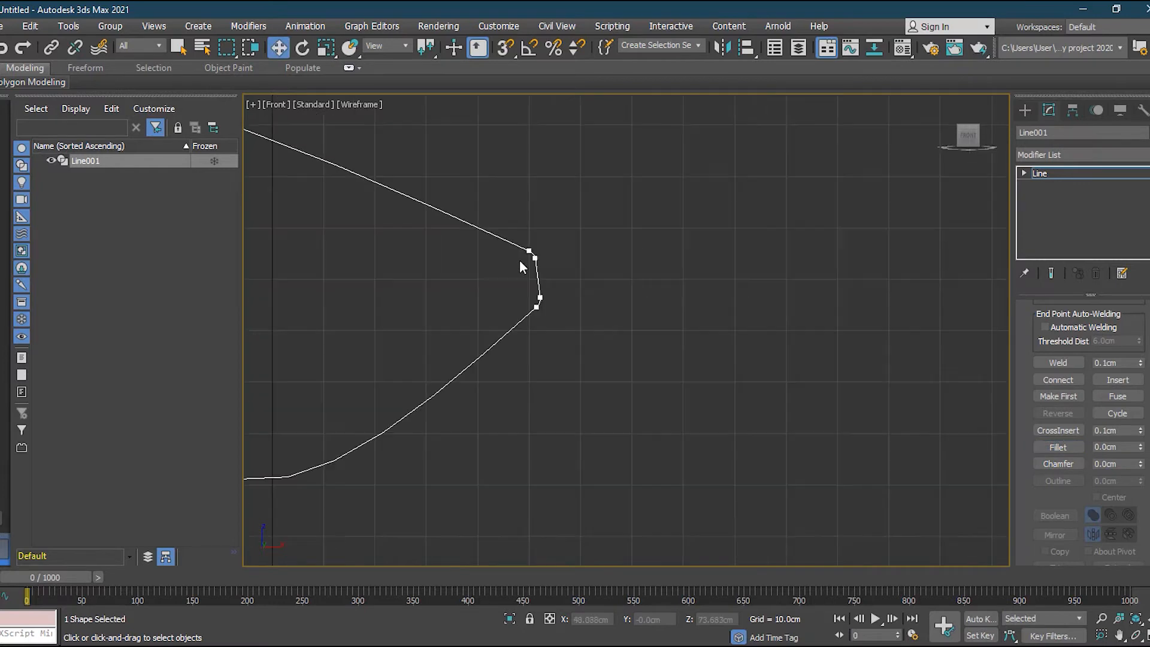
middle_click_drag(454, 251, 685, 353)
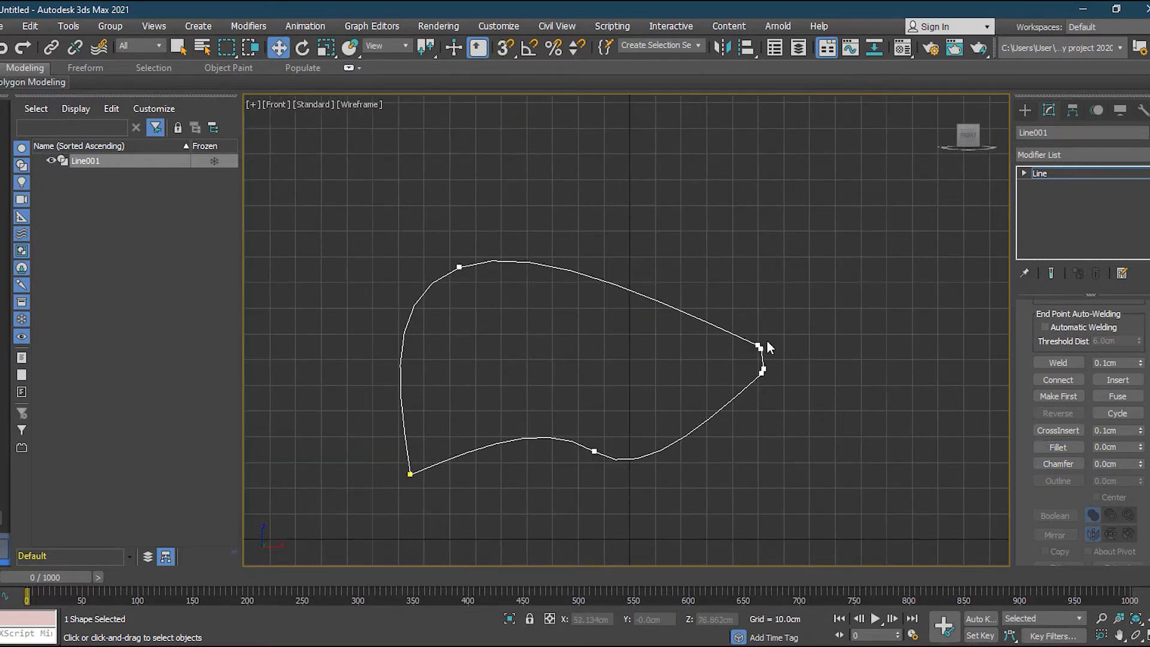
scroll(695, 356, "up", 2)
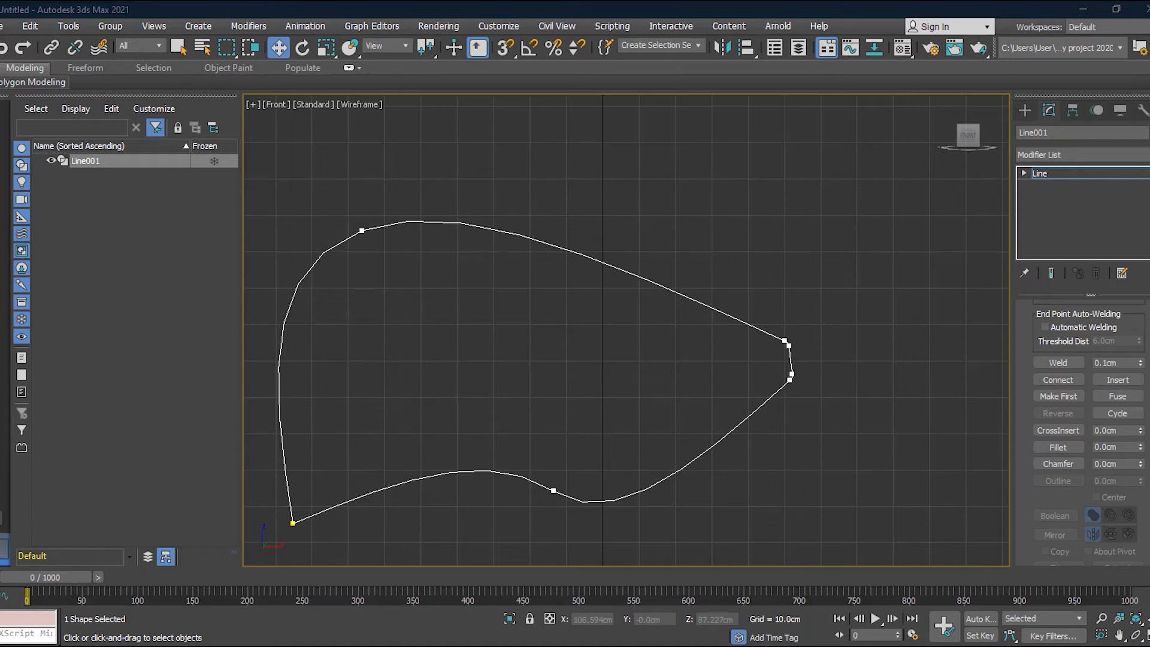
Step: Expand the Line's sub-object levels and switch between the whole shape and its Vertex level
scroll(1083, 431, "up", 5)
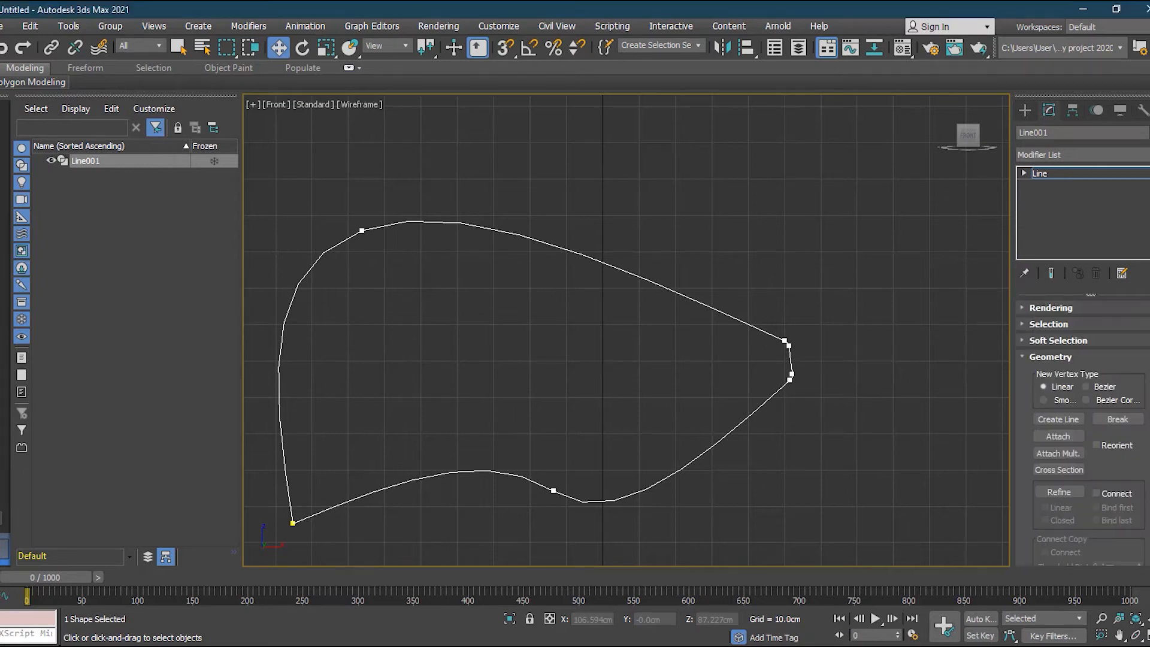
left_click(1042, 173)
left_click(1026, 173)
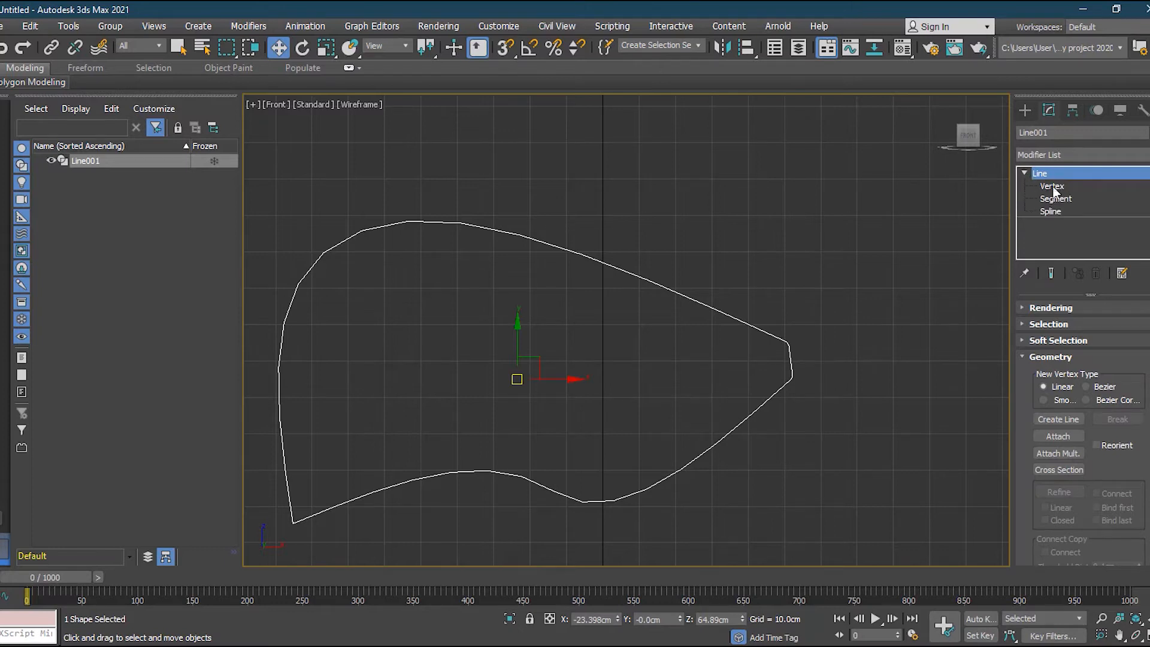
left_click(1053, 187)
left_click(1036, 174)
left_click(1059, 187)
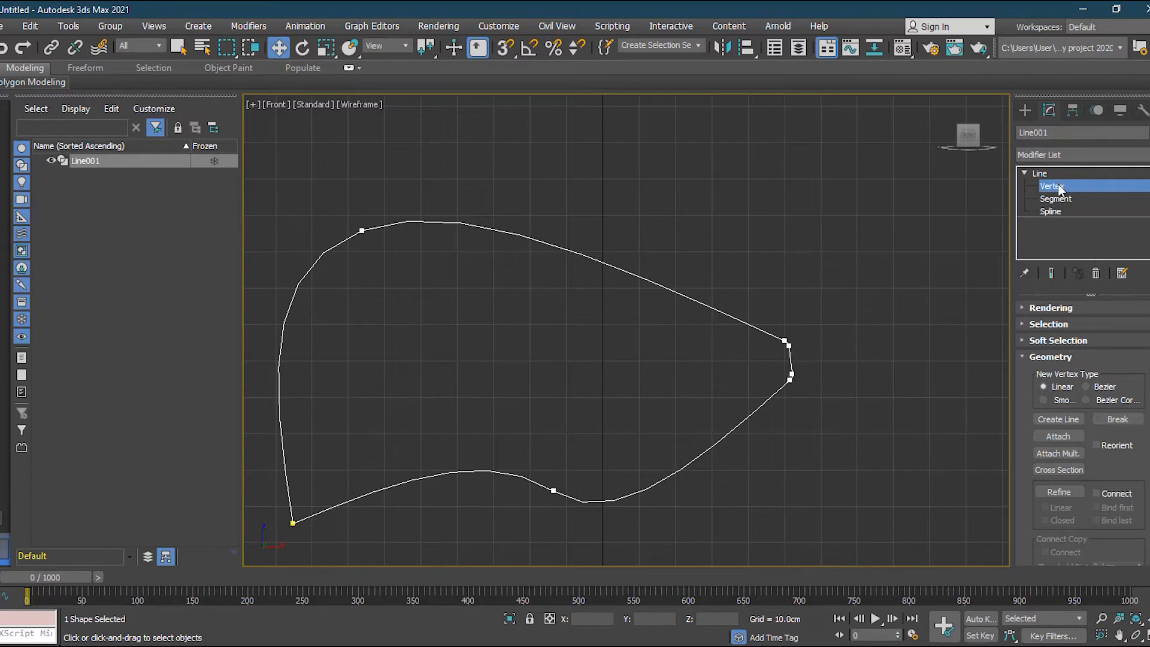
left_click(1041, 174)
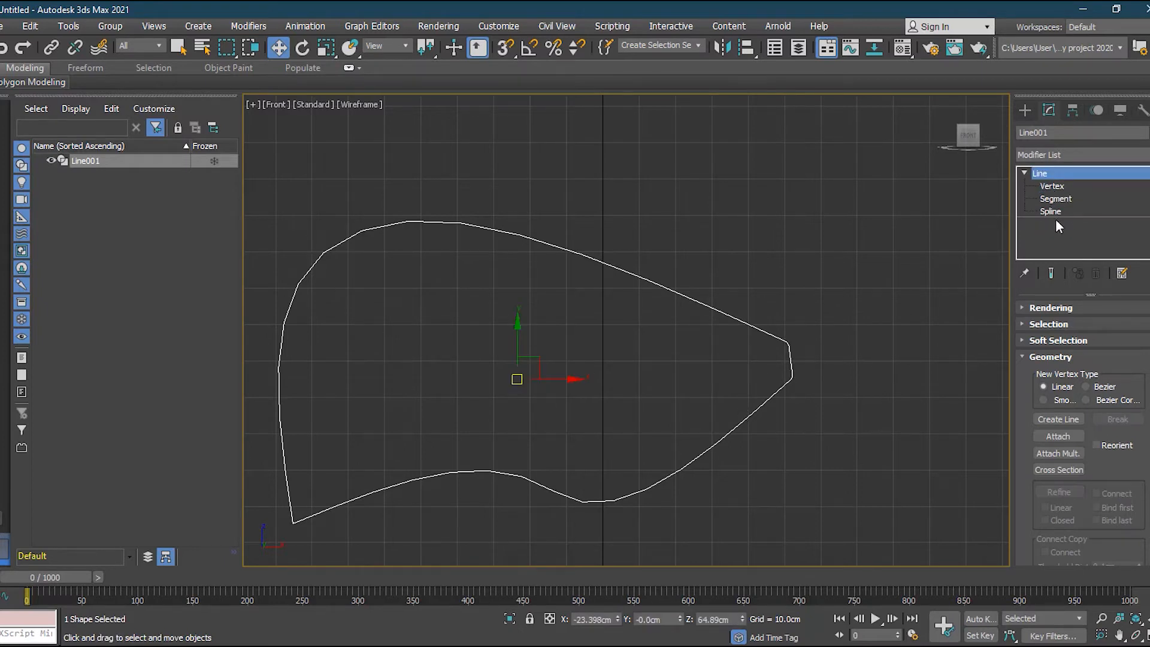
Step: Use Refine to add one vertex each on the shape's upper-right, lower-left, upper-left and lower-right curves, then end Refine
right_click(709, 308)
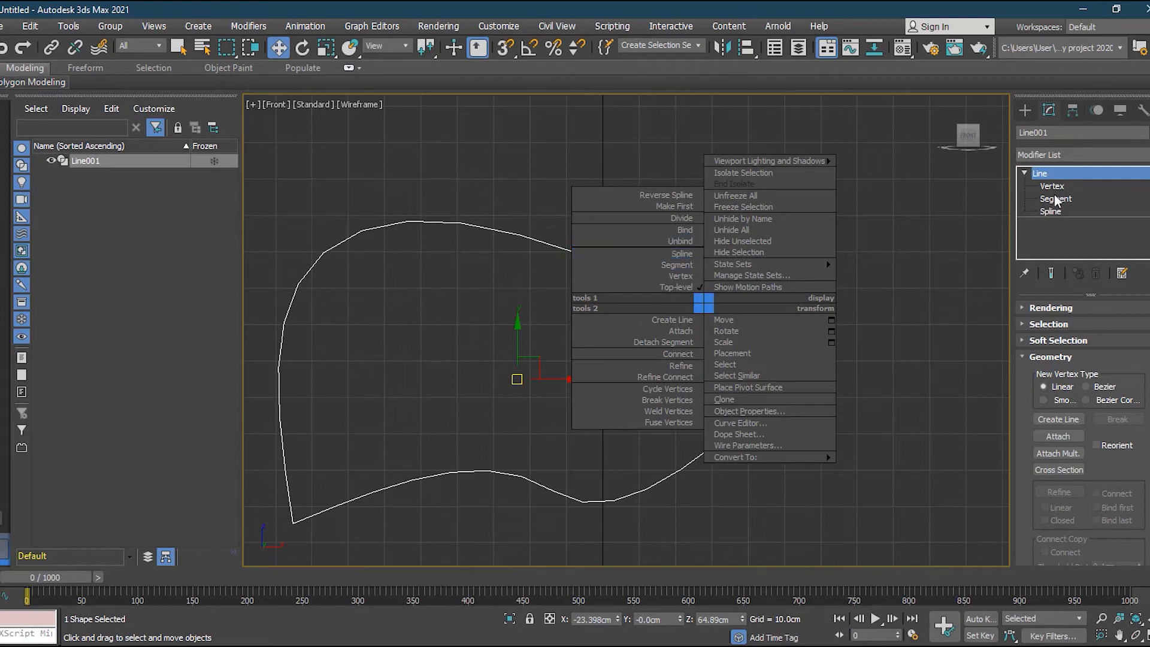
left_click(683, 366)
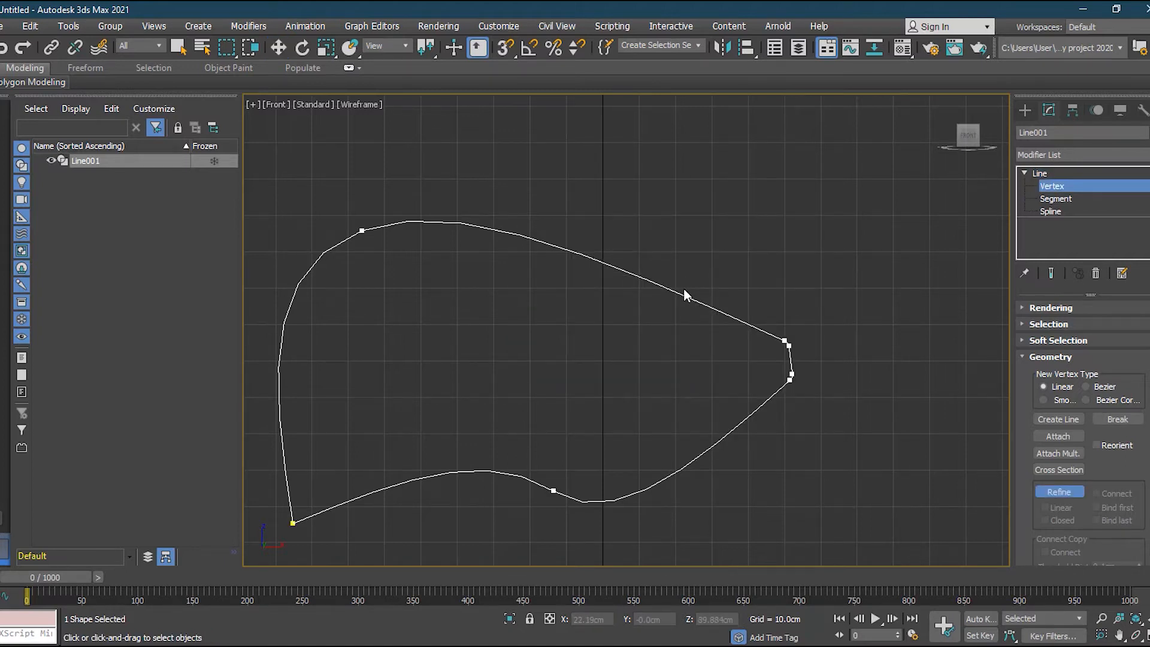
scroll(687, 277, "up", 4)
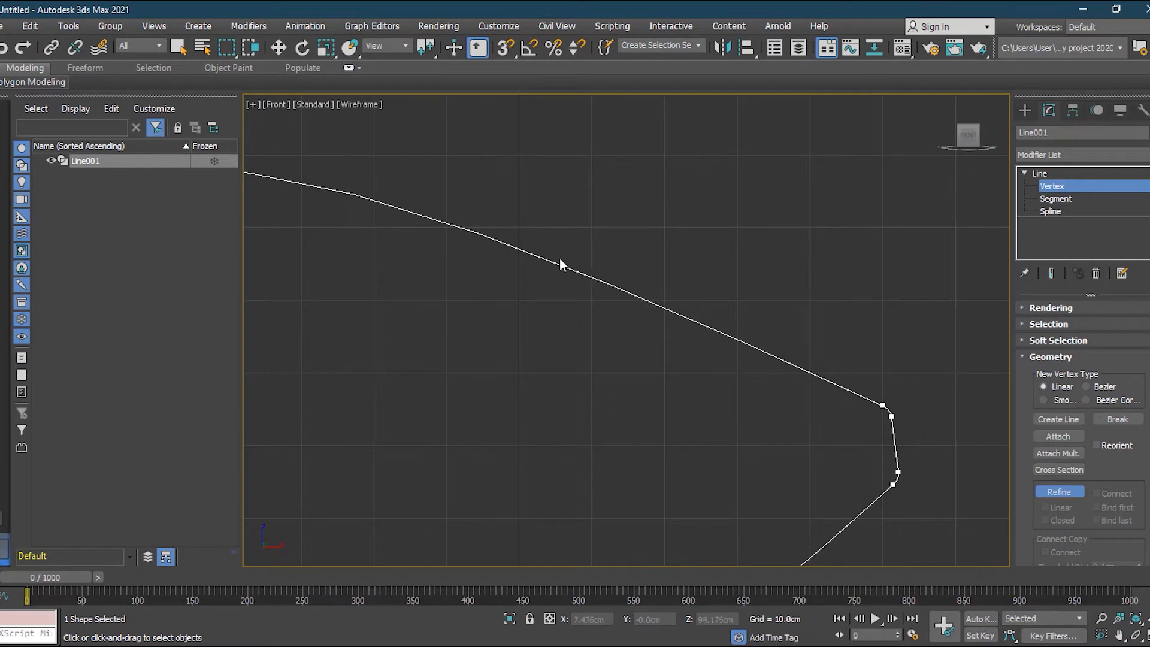
left_click(633, 294)
scroll(642, 327, "down", 3)
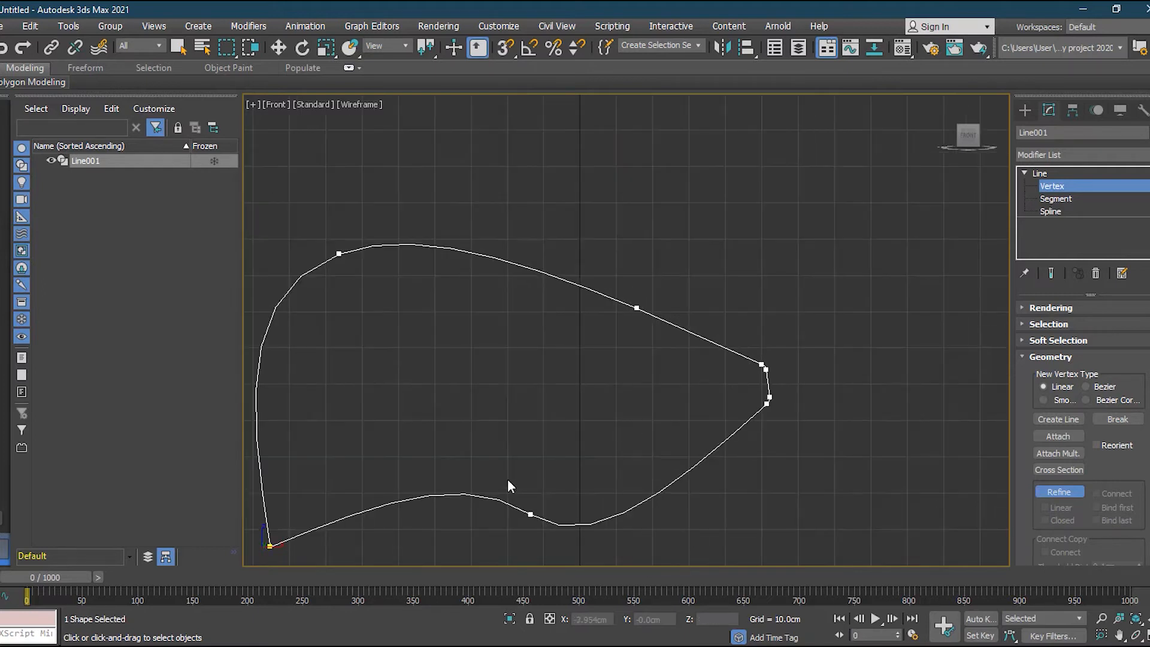
left_click(427, 497)
left_click(266, 330)
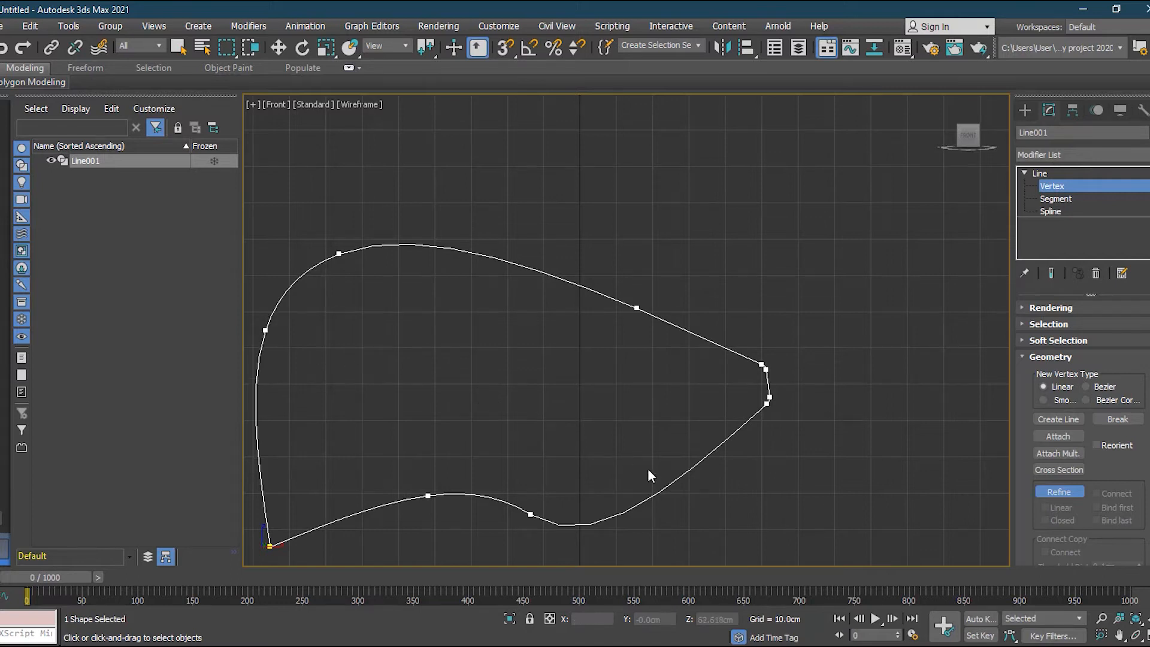
left_click(683, 476)
left_click(1059, 492)
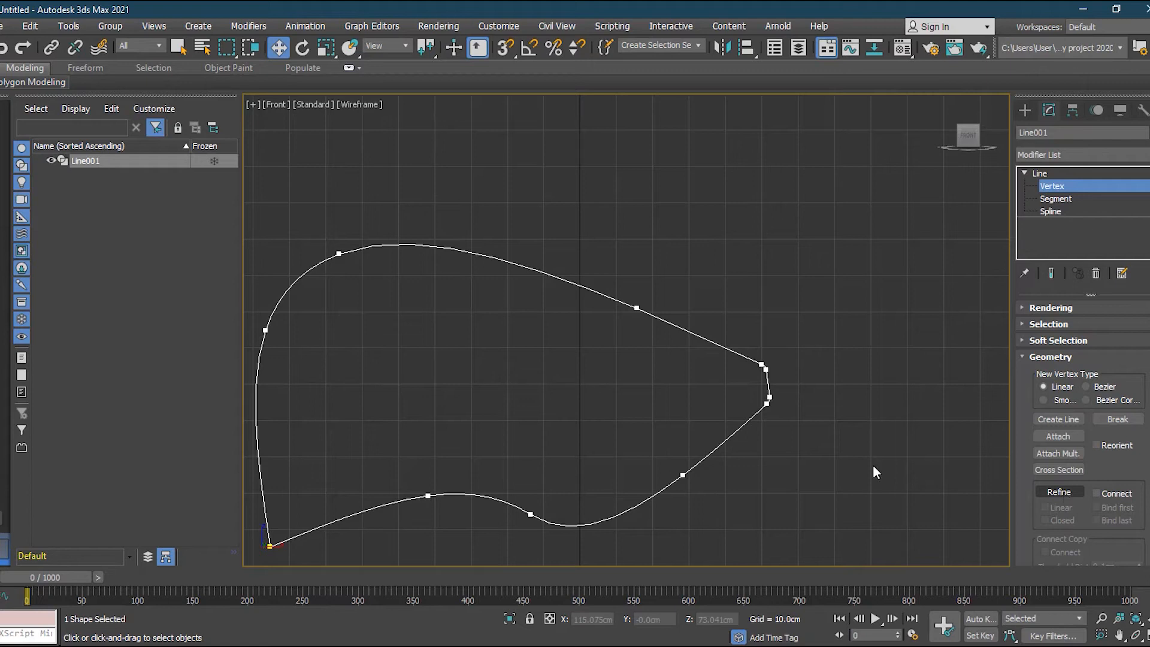
middle_click_drag(691, 390, 751, 365)
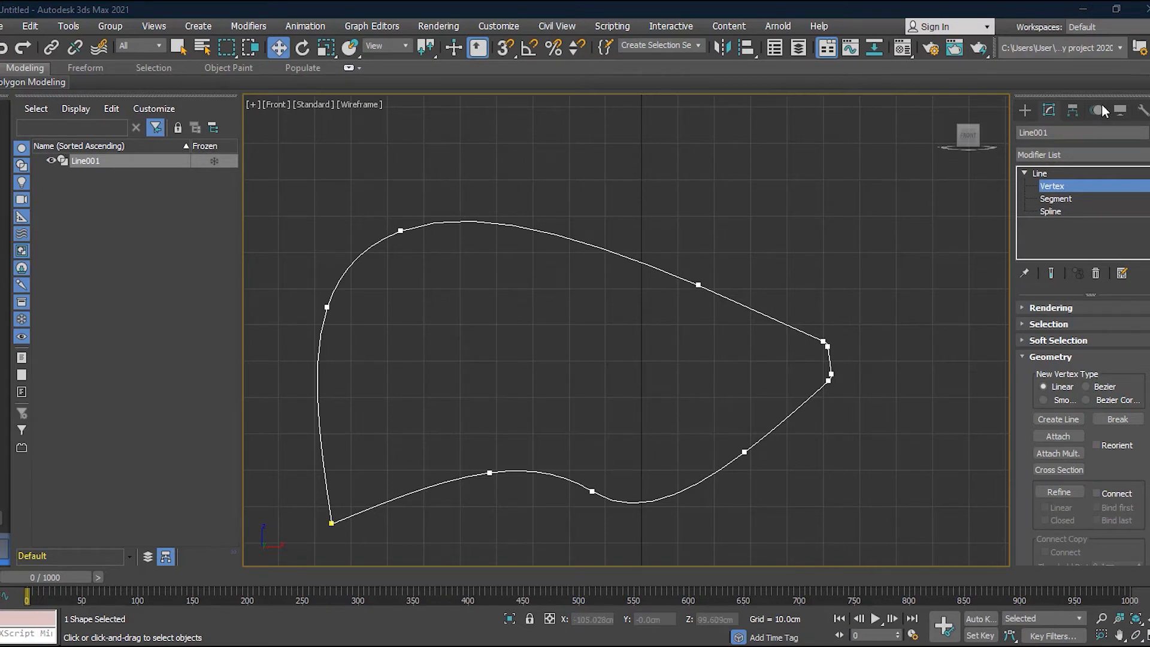
Step: Make the added vertex on the upper-right curve the spline's first vertex
left_click(1067, 187)
left_click(1067, 187)
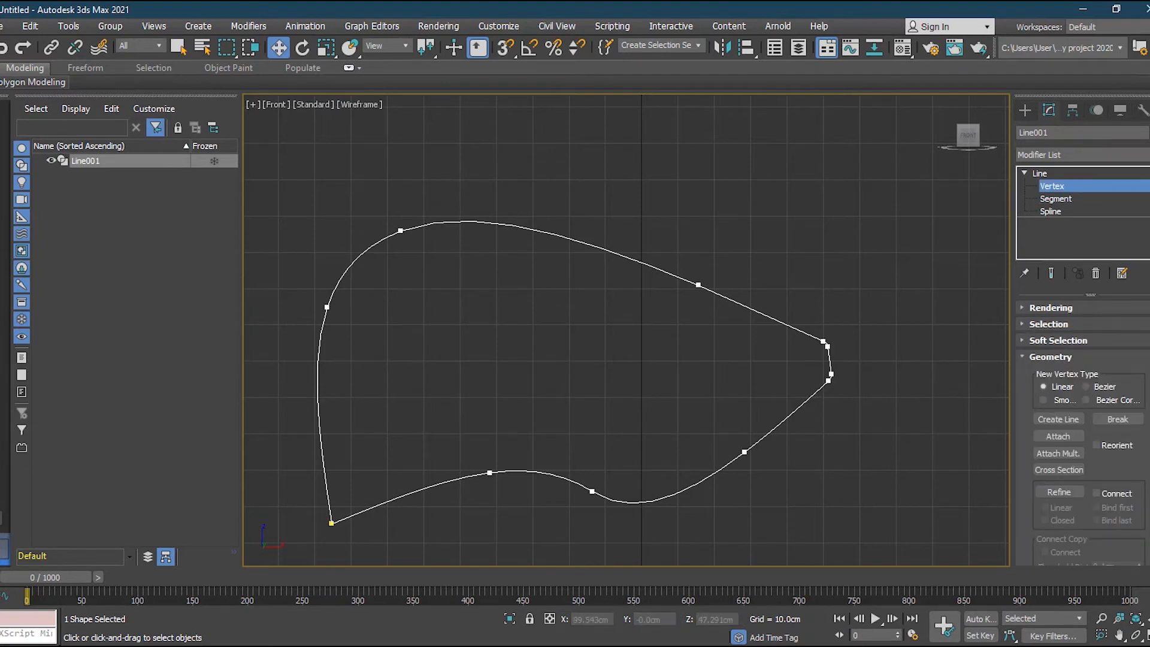
scroll(1083, 431, "down", 5)
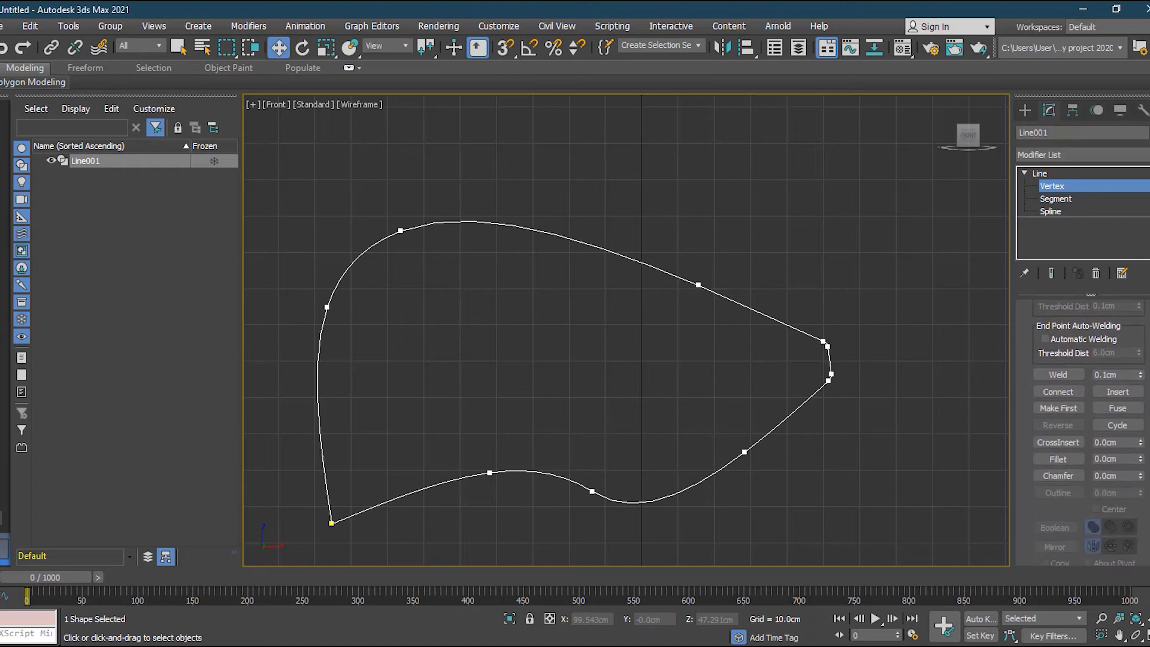
scroll(1083, 431, "down", 1)
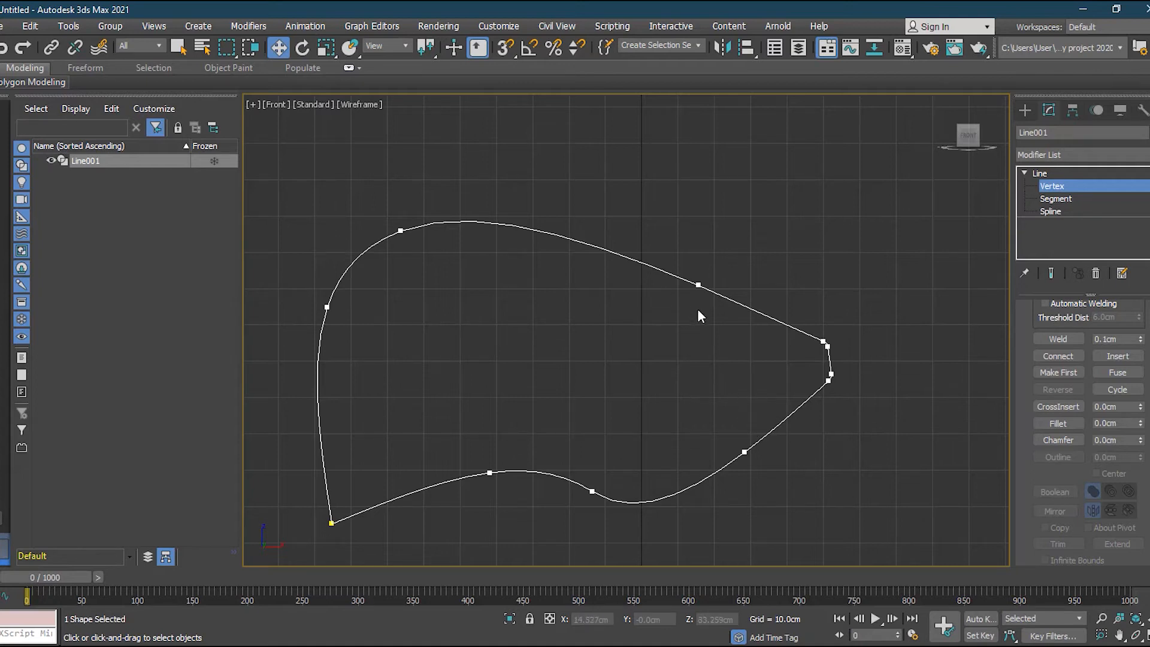
left_click(699, 285)
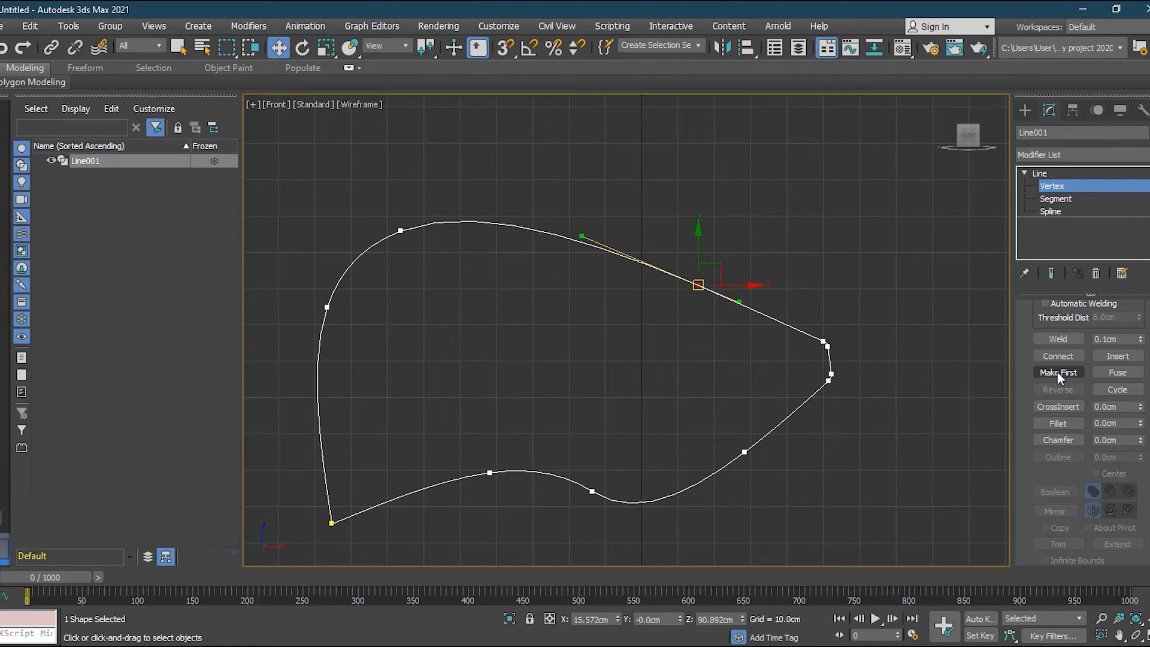
left_click(864, 426)
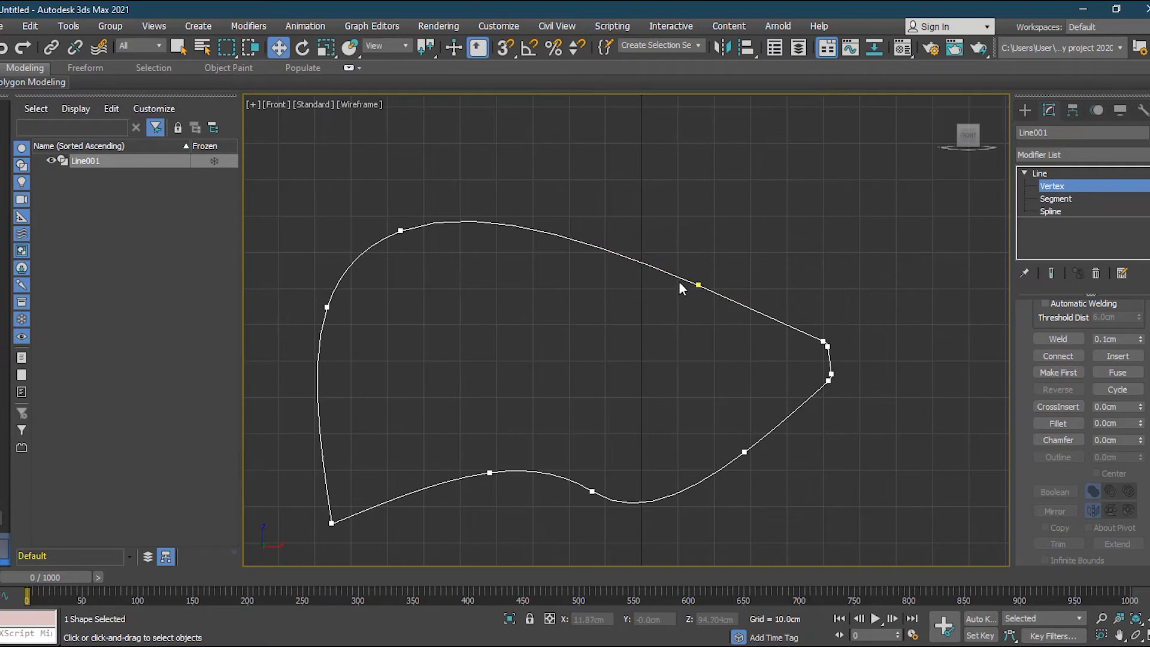
Step: Move the first vertex slightly to the left along the upper-right curve
left_click(698, 282)
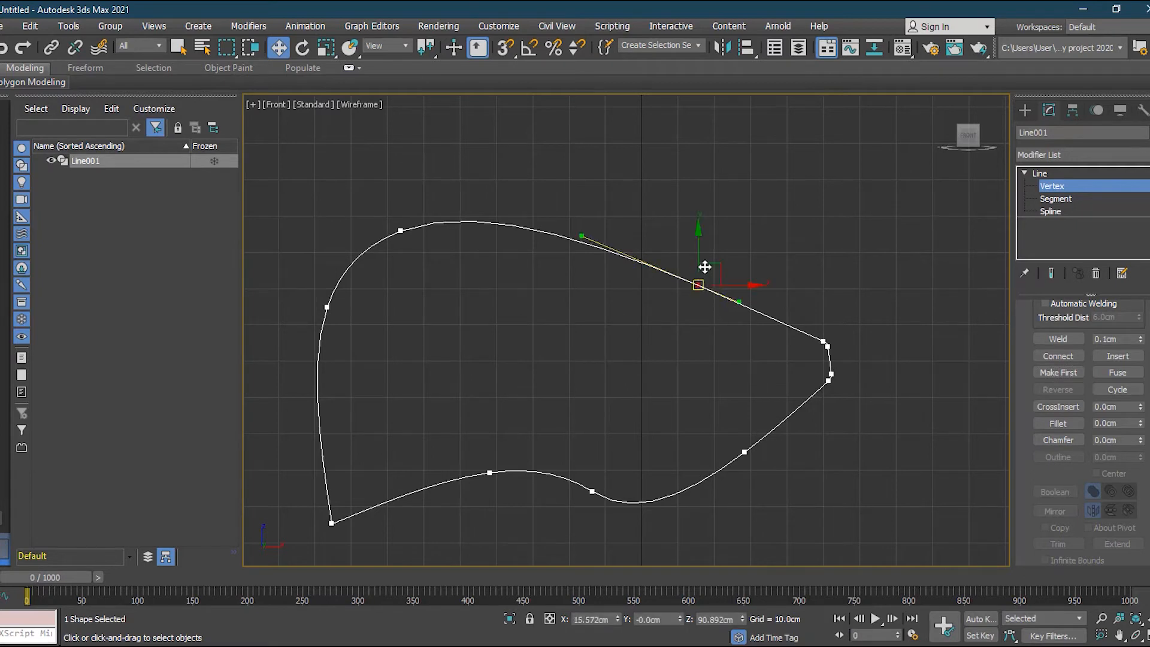
mouse_move(722, 269)
left_mouse_down()
mouse_move(721, 249)
mouse_move(716, 268)
left_mouse_up()
left_click(689, 299)
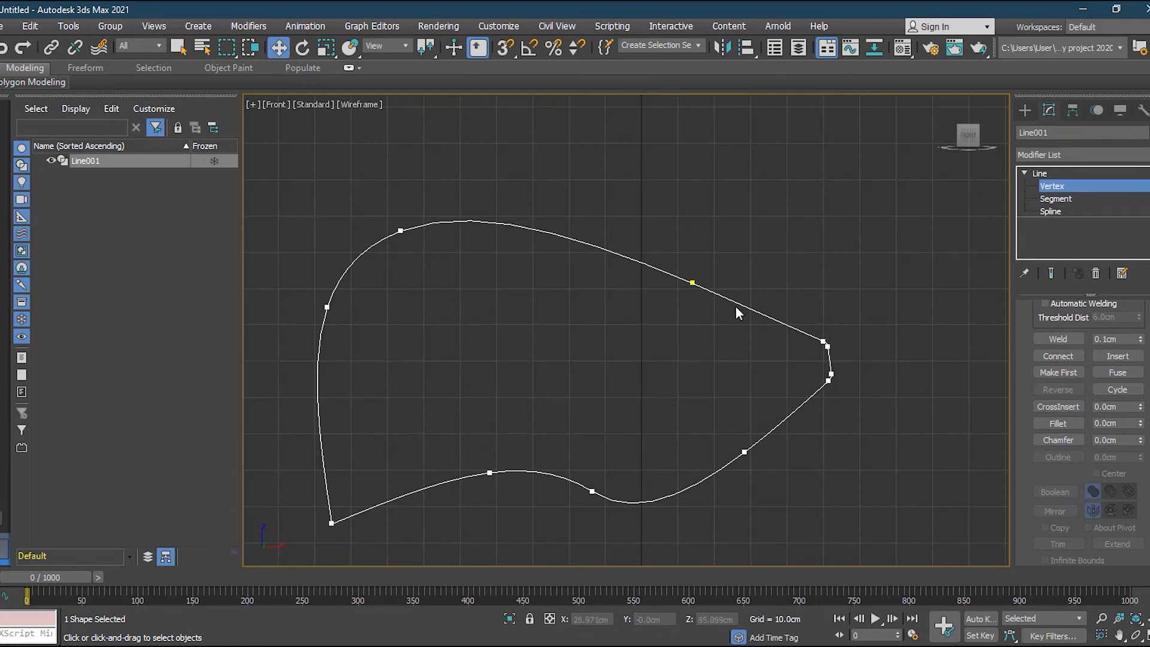
left_click(692, 282)
Step: Delete the curved bottom segment at Segment level to open the closed shape
left_click(1056, 198)
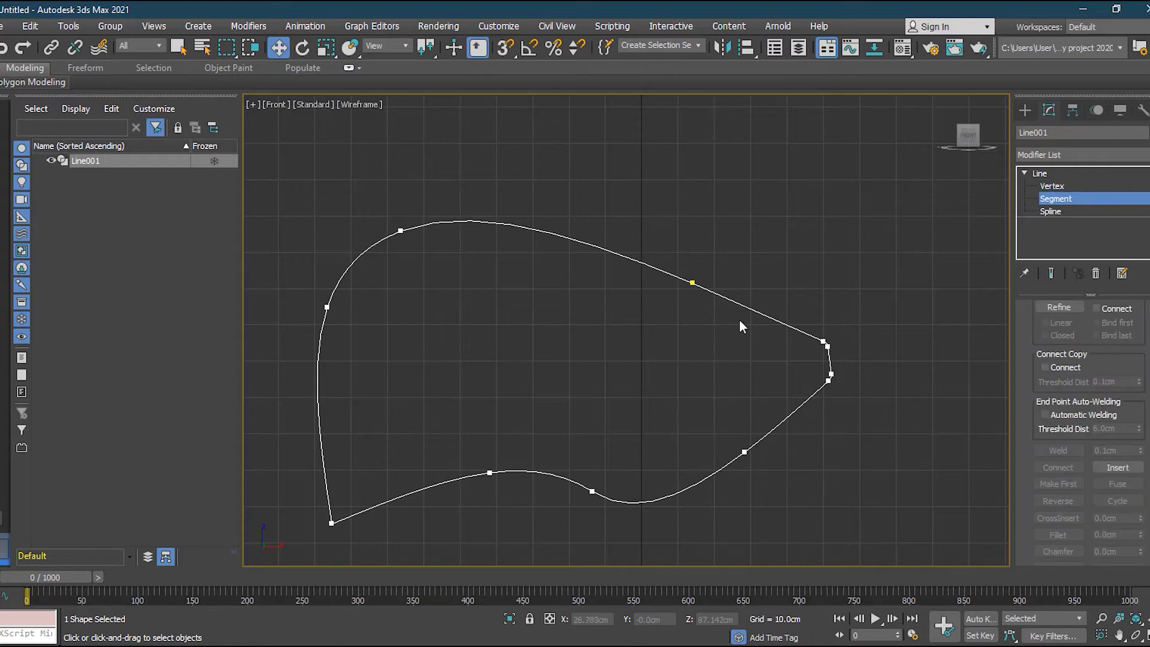
left_click(689, 485)
key("Delete")
Step: Move the open end vertex on the right side of the gap slightly down and to the left at Vertex level
left_click(1060, 186)
scroll(671, 542, "up", 2)
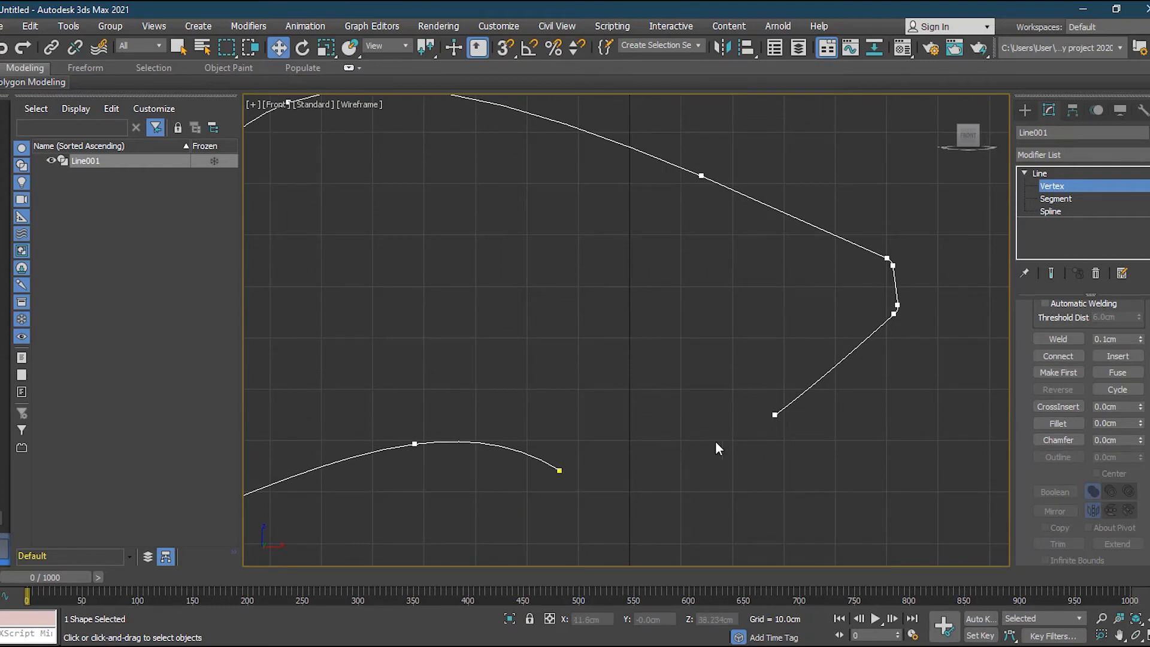
left_click(776, 414)
left_click(791, 467)
left_click(776, 414)
left_click_drag(784, 417, 770, 425)
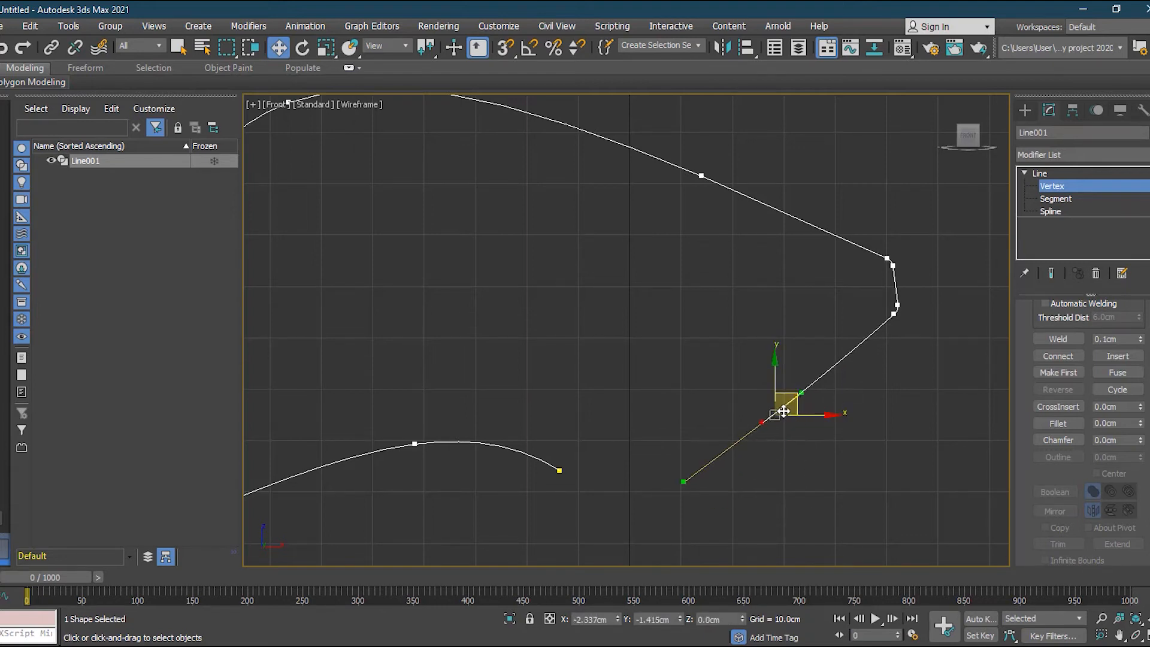
Step: Move the open end vertex on the left side of the gap slightly toward the lower right, then deselect it
left_click(560, 471)
left_click_drag(583, 460, 585, 463)
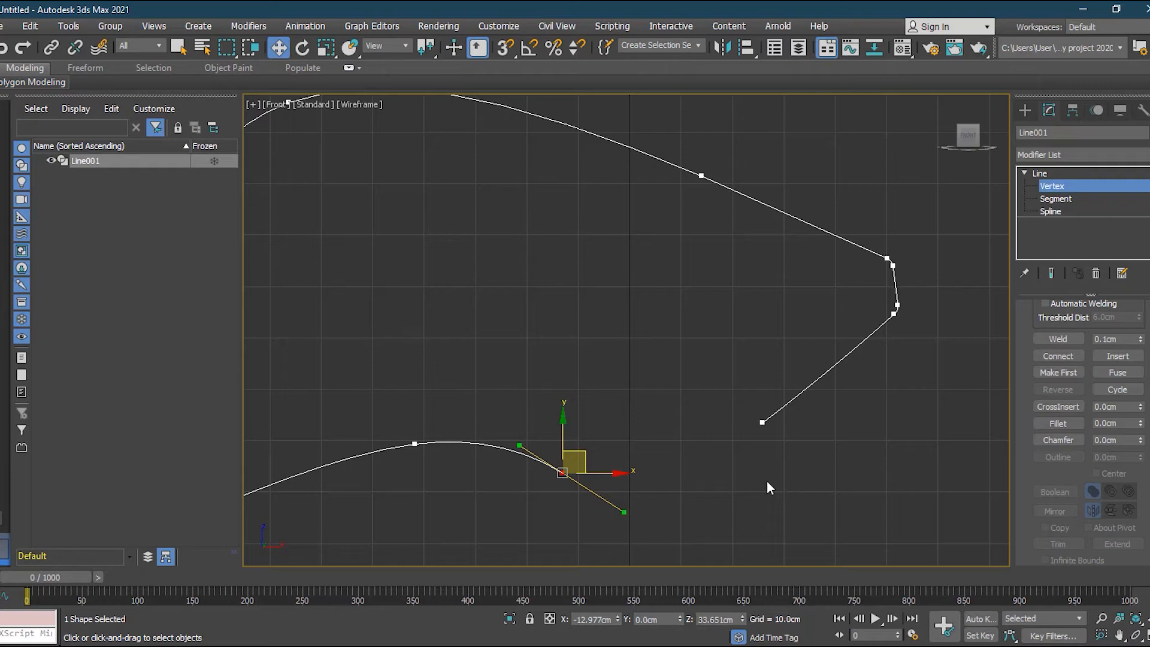
scroll(652, 542, "up", 2)
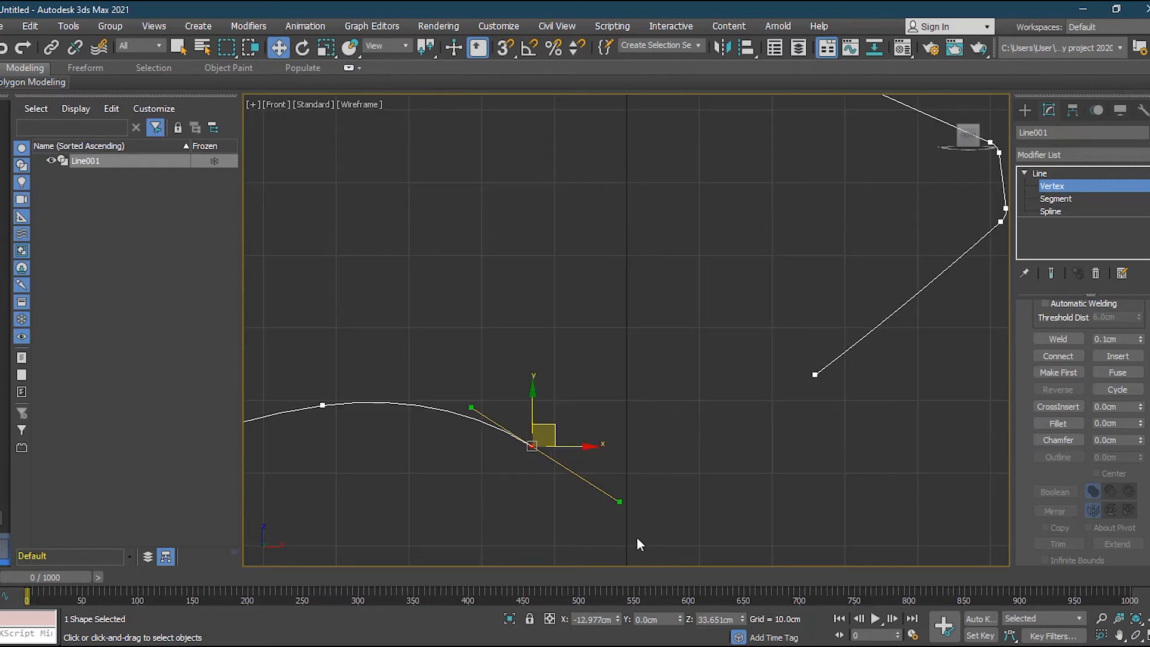
left_click(715, 455)
middle_click_drag(780, 460, 743, 411)
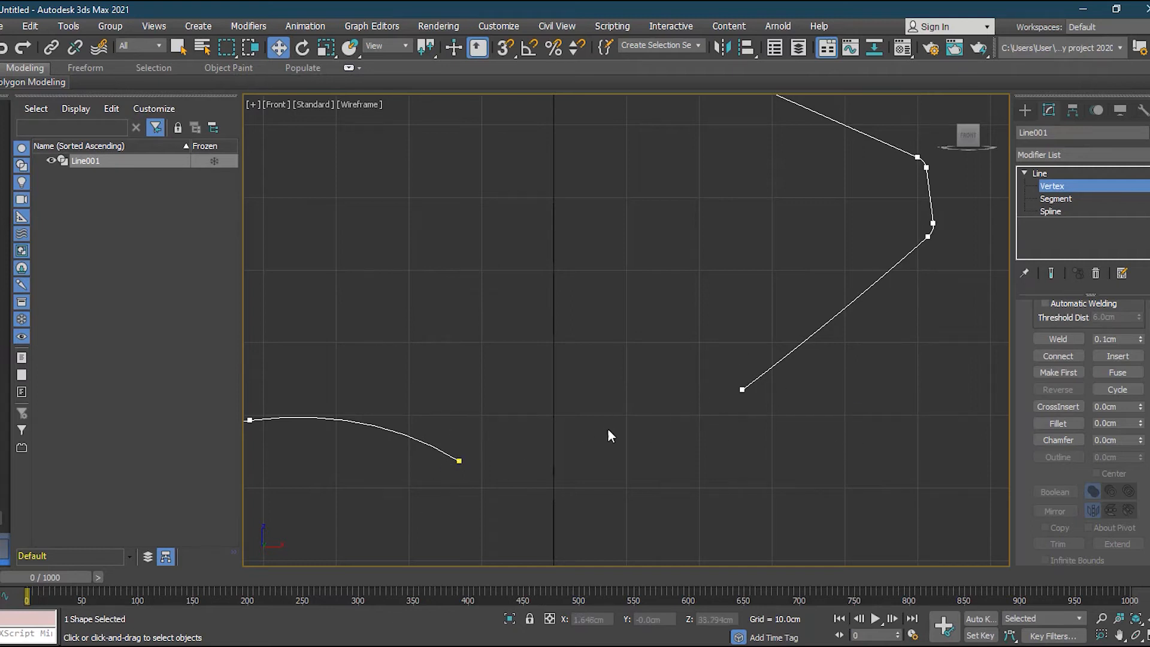
Step: Move the open end vertex on the left side of the gap further toward the lower right
scroll(471, 434, "down", 2)
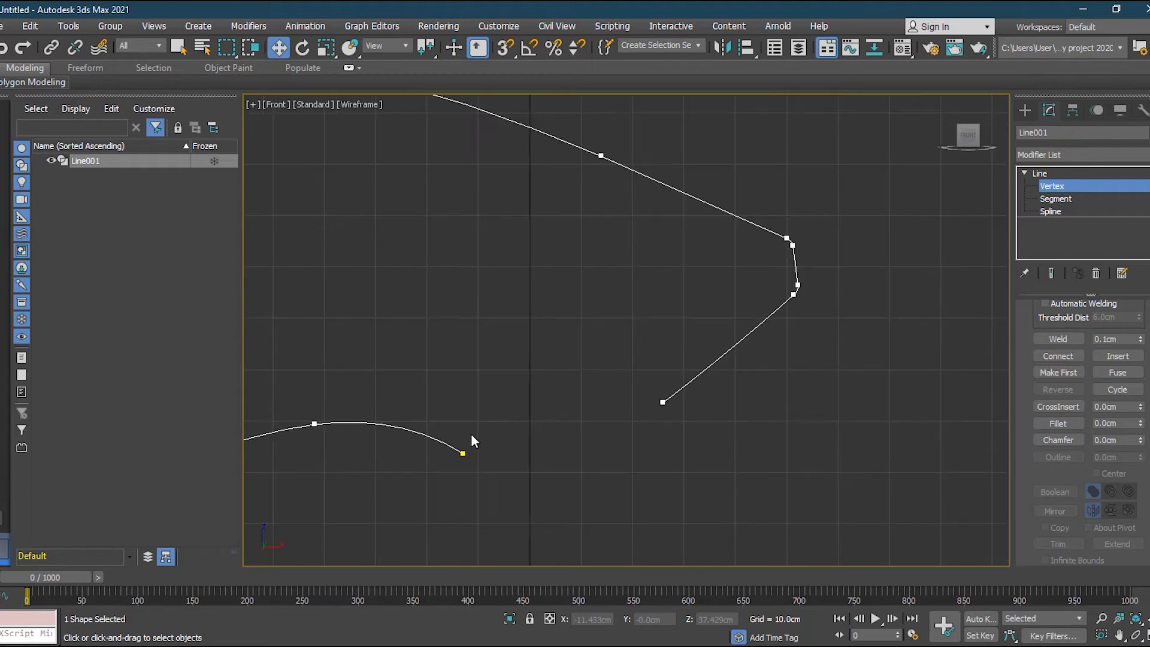
left_click(468, 449)
left_click_drag(516, 484, 547, 522)
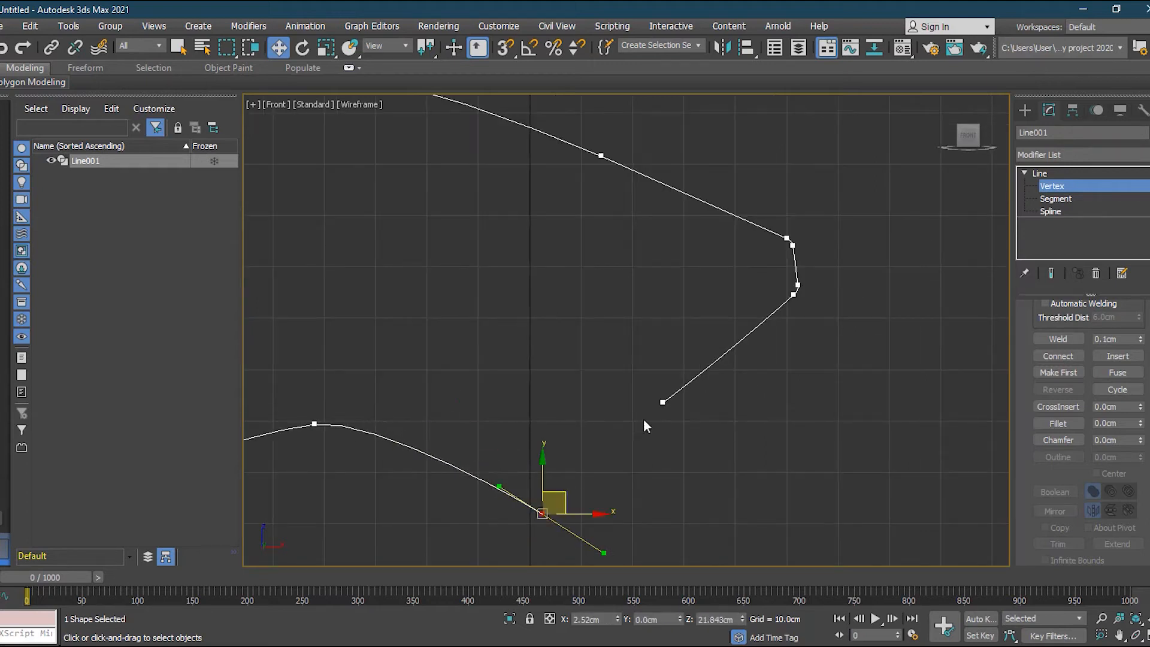
Step: Move the open end vertex on the right side of the gap onto the left end vertex and inspect where they meet
left_click_drag(665, 400, 543, 512)
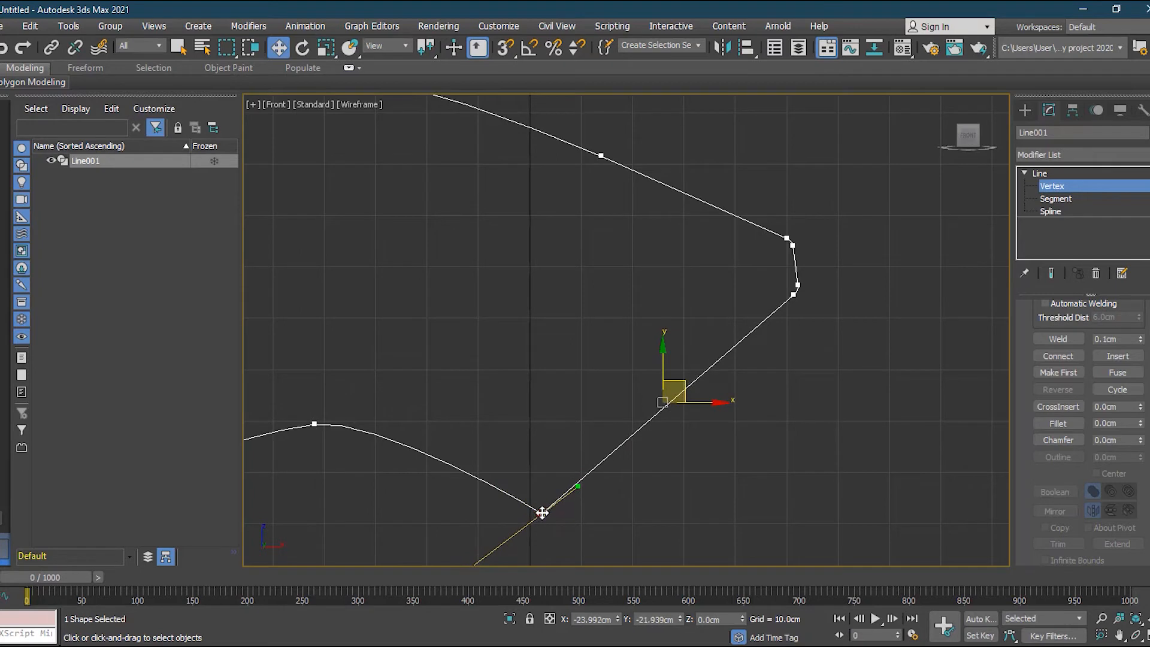
scroll(464, 542, "up", 2)
scroll(468, 542, "up", 1)
scroll(470, 527, "down", 5)
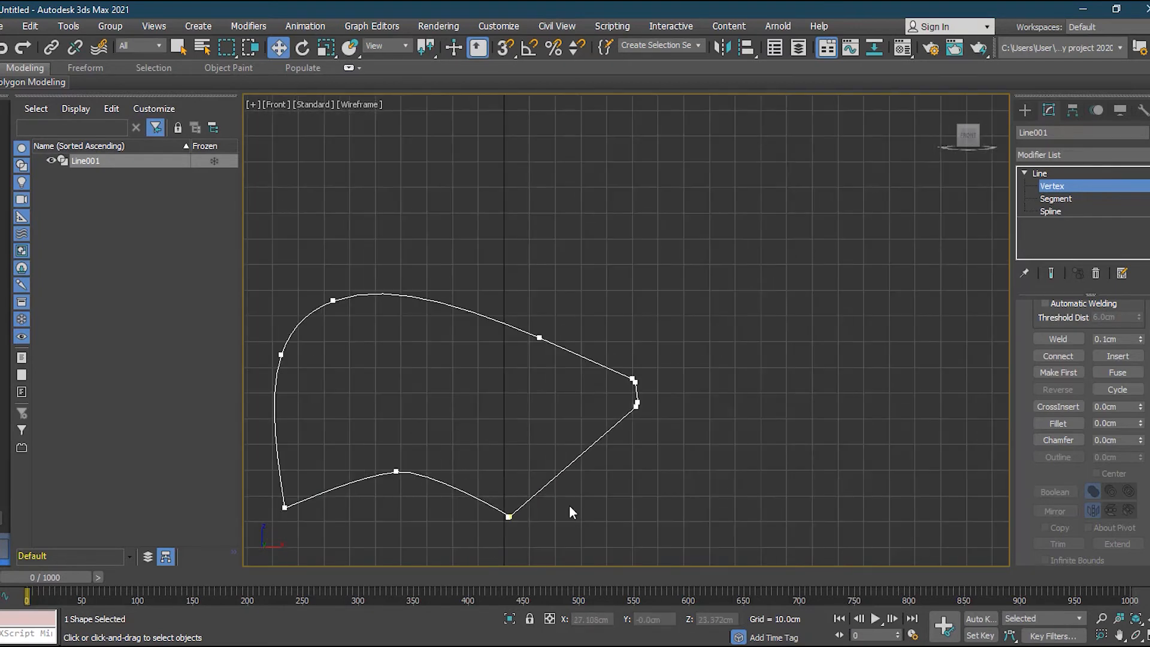
scroll(486, 532, "up", 4)
scroll(618, 508, "up", 3)
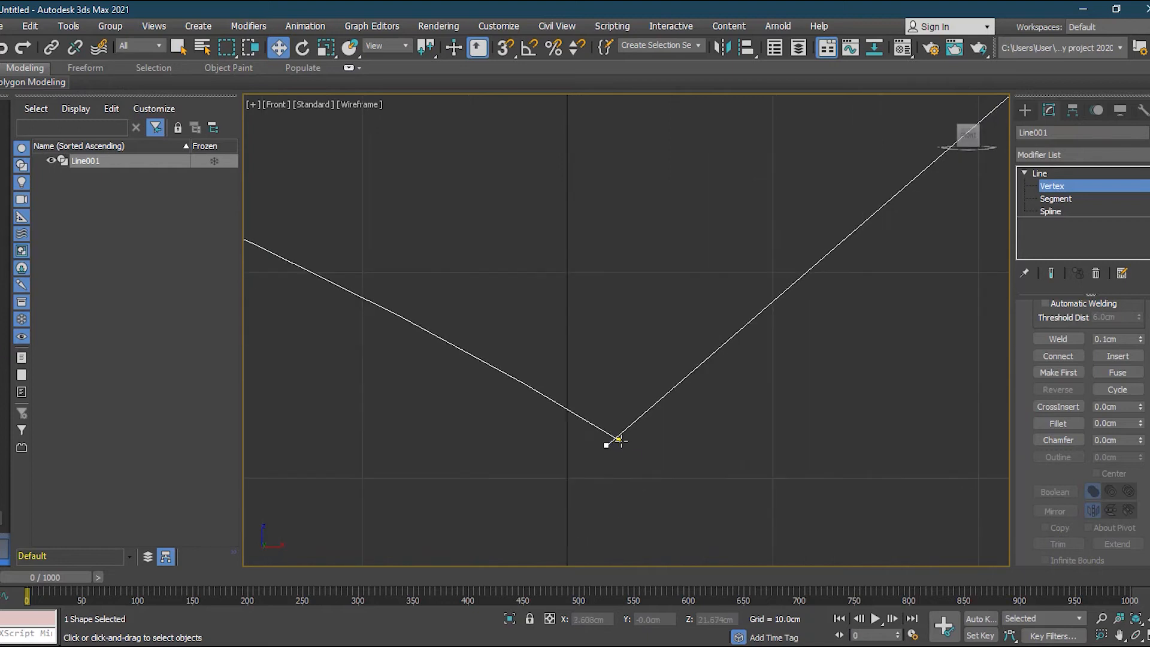
Step: Move the right-hand end vertex slightly to the upper right, away from the left one, and deselect it
left_click(604, 443)
left_click(579, 483)
scroll(617, 444, "down", 6)
mouse_move(549, 415)
left_mouse_down()
mouse_move(508, 426)
mouse_move(565, 411)
left_mouse_up()
scroll(550, 416, "up", 3)
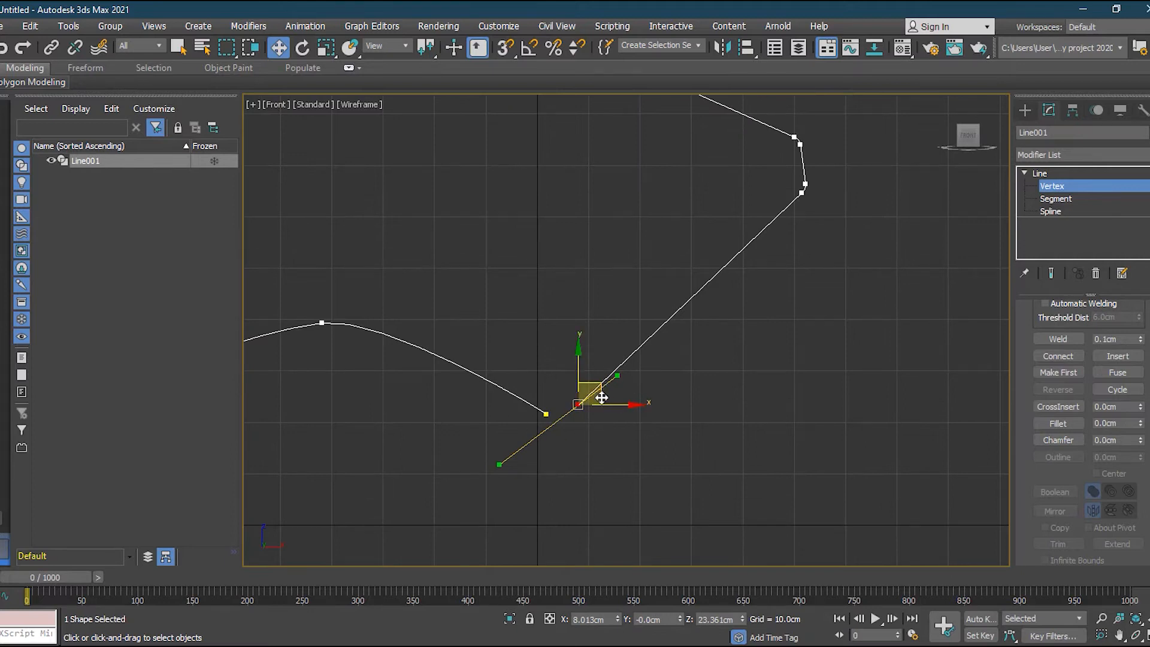
scroll(542, 413, "up", 3)
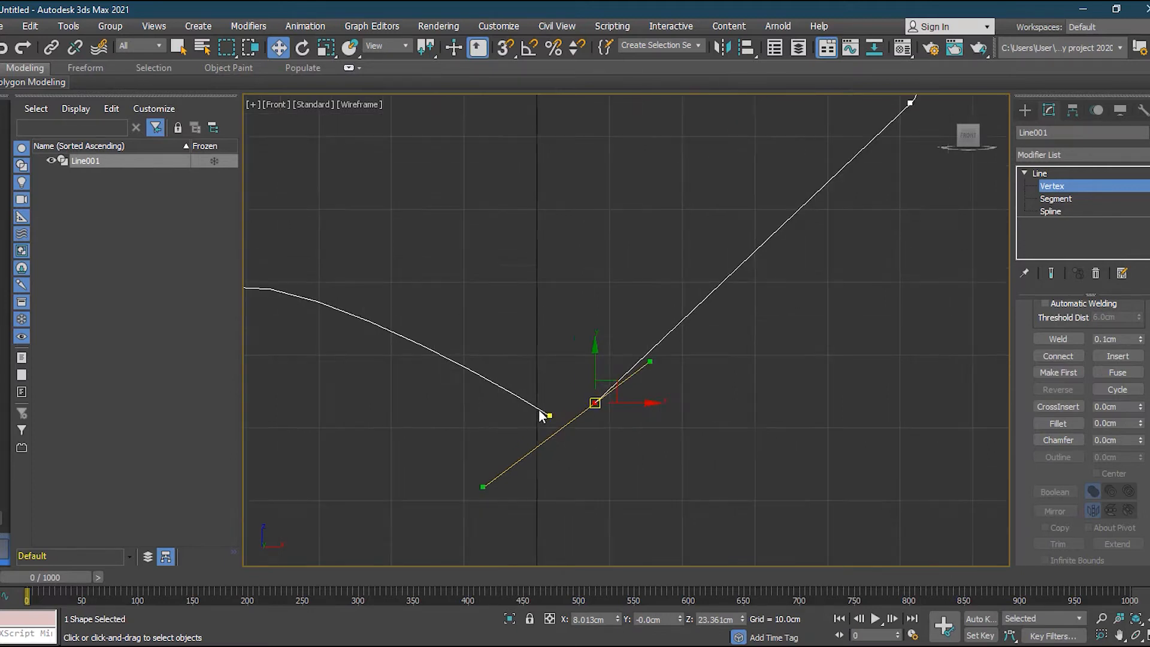
scroll(542, 413, "down", 5)
scroll(500, 402, "up", 2)
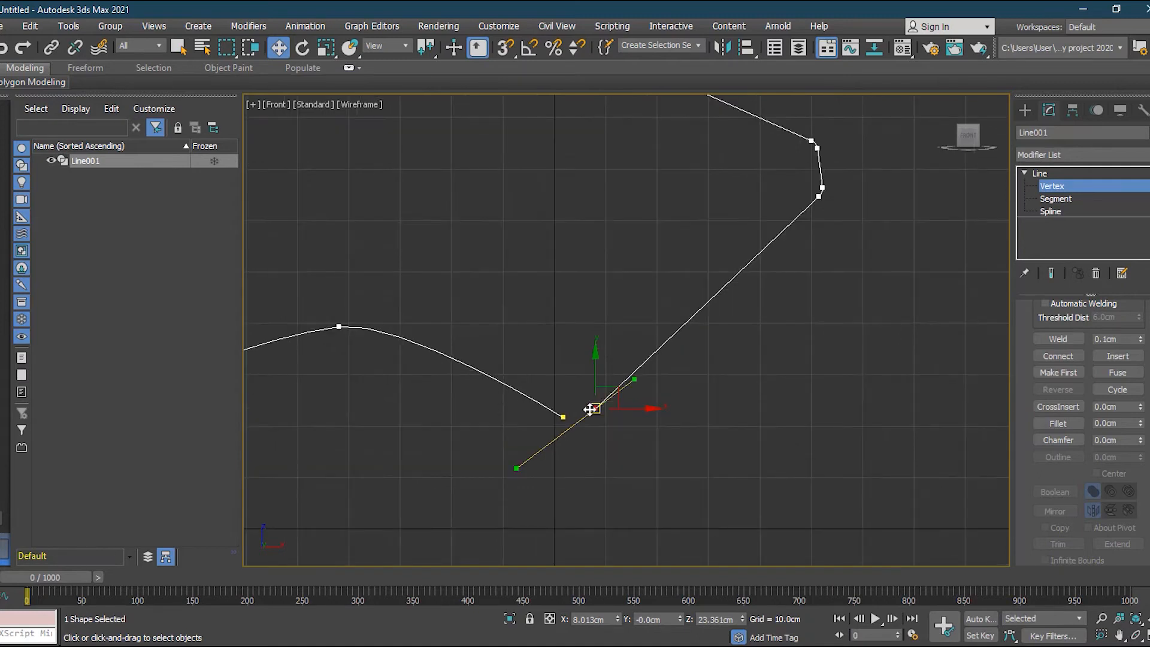
left_click(617, 436)
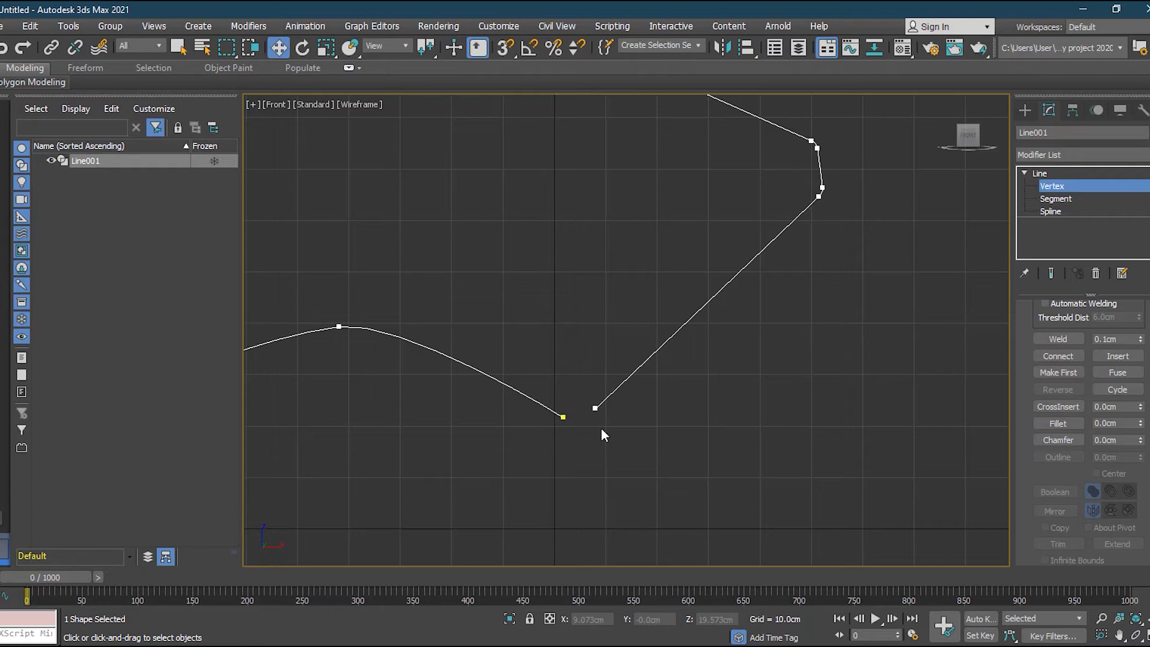
Step: Try placing the right-hand end vertex over the left one by hand, undo the move, and clear the selection
left_click(595, 408)
left_click_drag(595, 409, 563, 419)
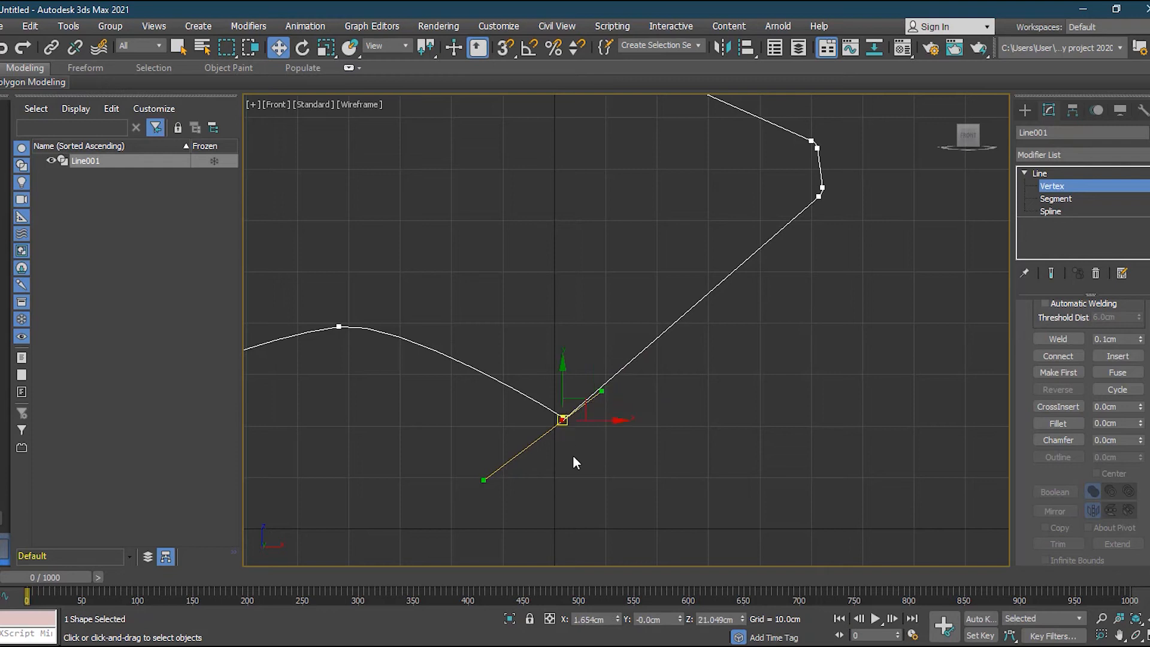
key("ctrl+z")
left_click(616, 447)
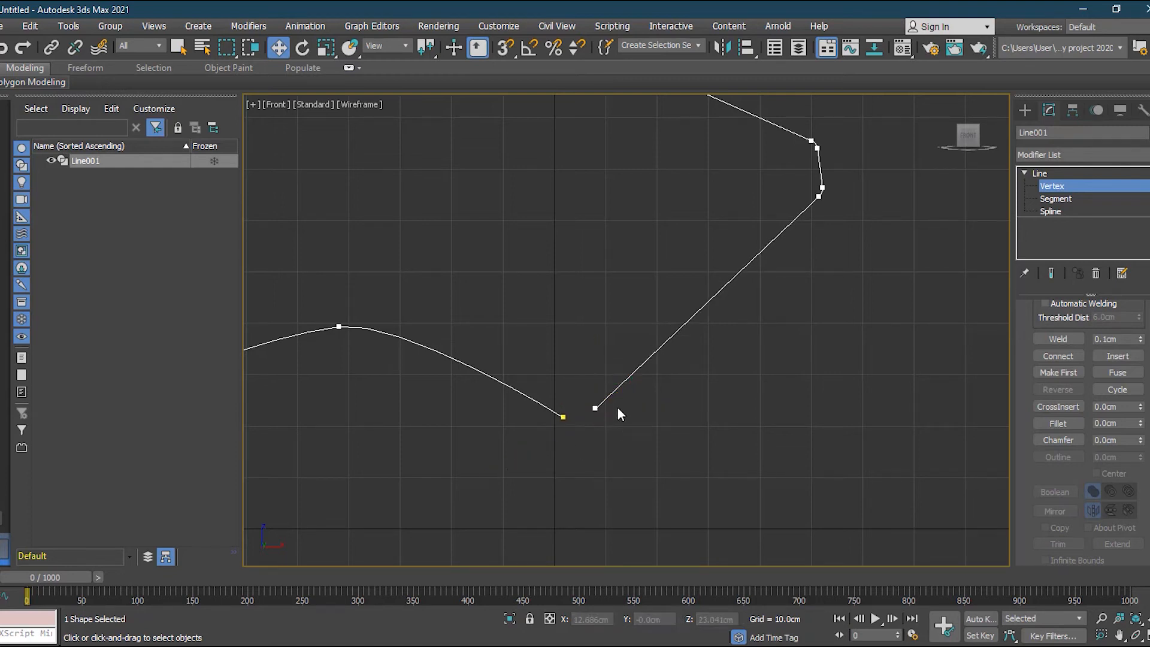
Step: Select both open end vertices at the bottom gap, Fuse them to the same position, and deselect them
left_click_drag(527, 464, 622, 390)
scroll(570, 462, "up", 2)
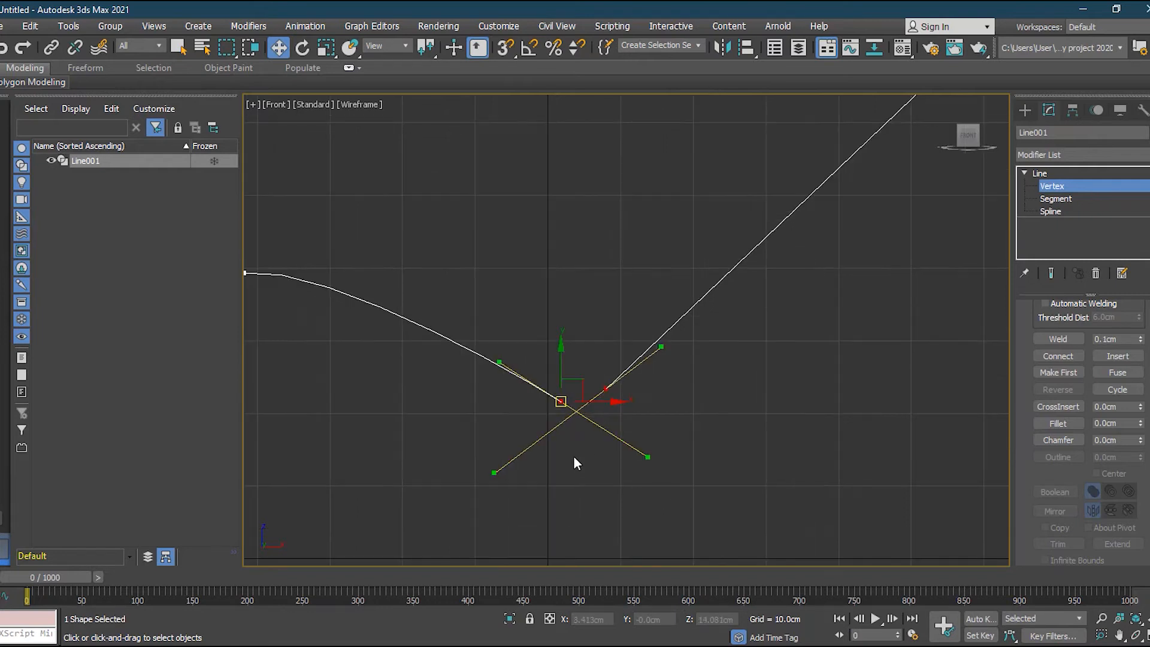
left_click(1125, 375)
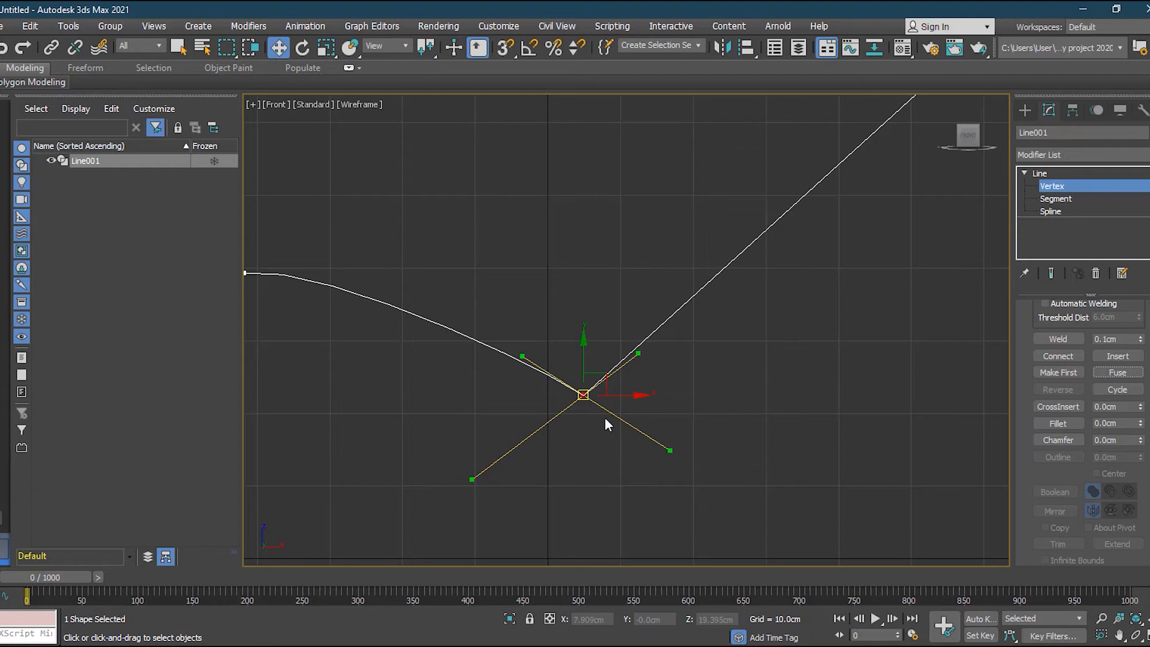
left_click(580, 419)
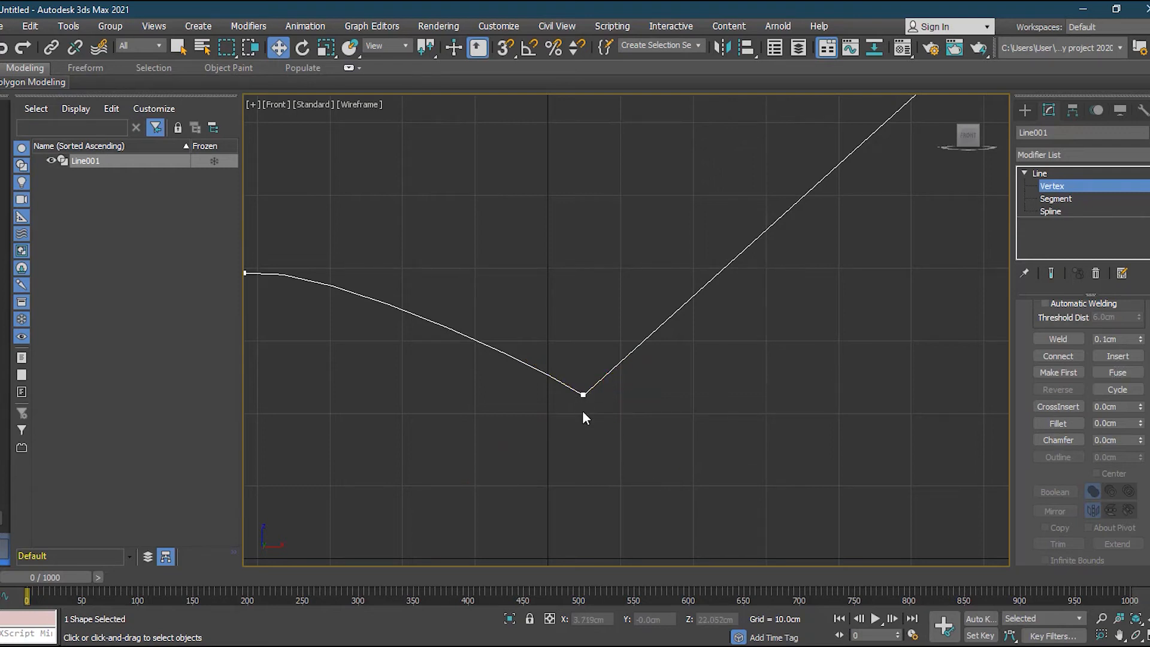
Step: Pull one of the fused vertices toward the lower right, undo the move, and clear the selection
left_click(585, 398)
left_click_drag(606, 386, 677, 446)
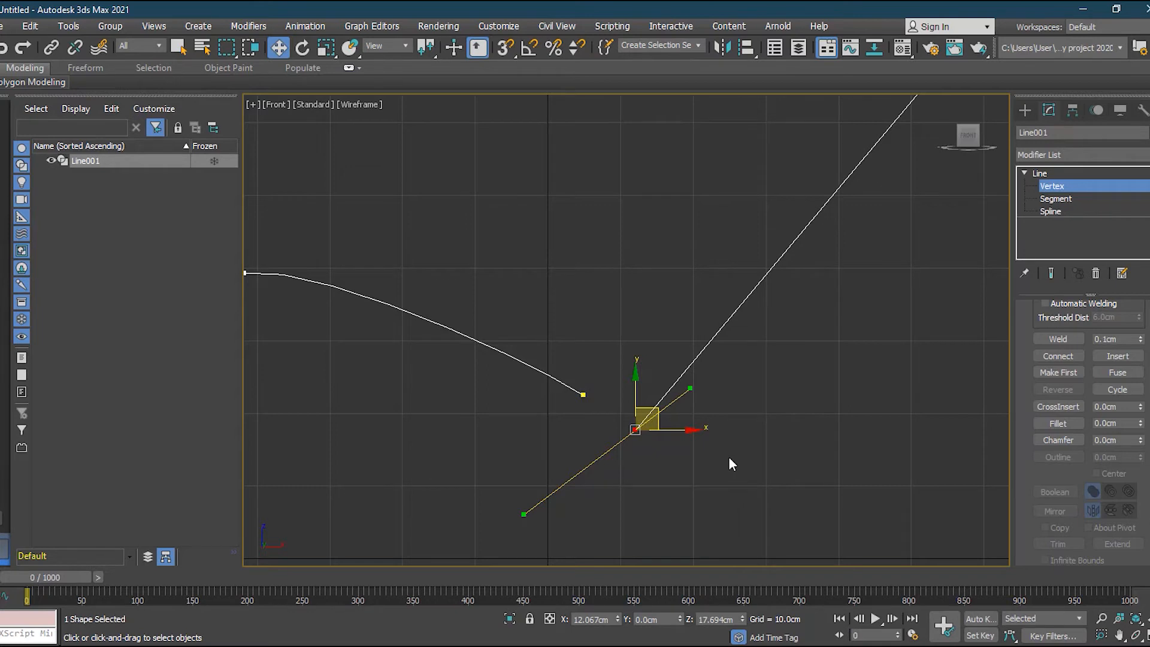
key("ctrl+z")
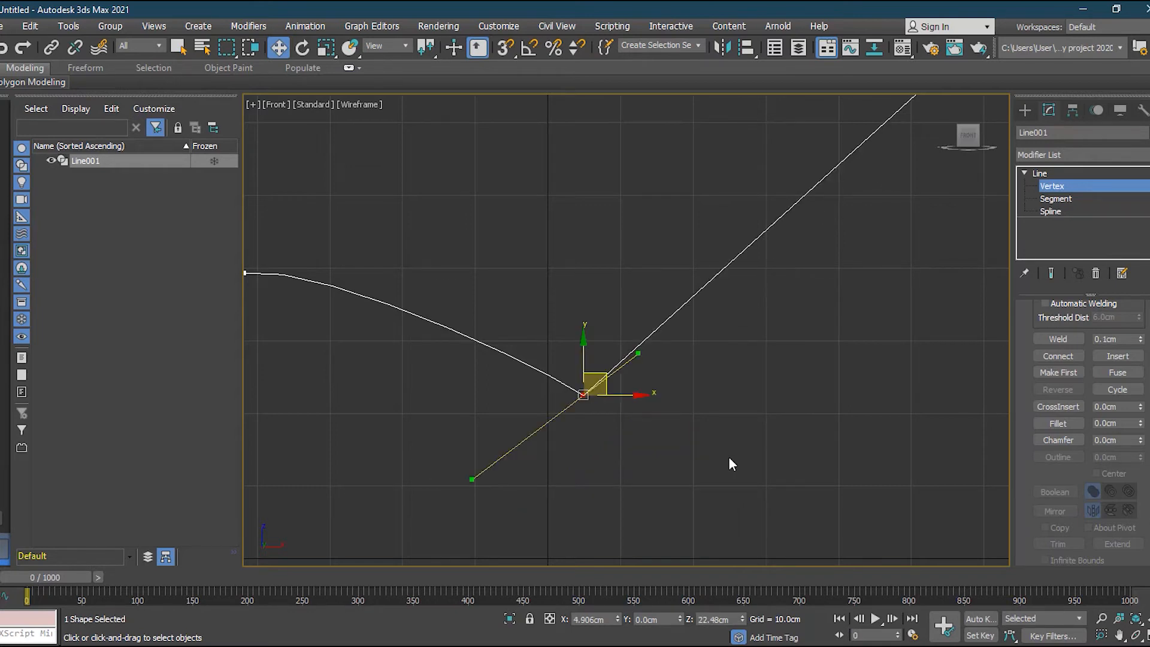
left_click(729, 457)
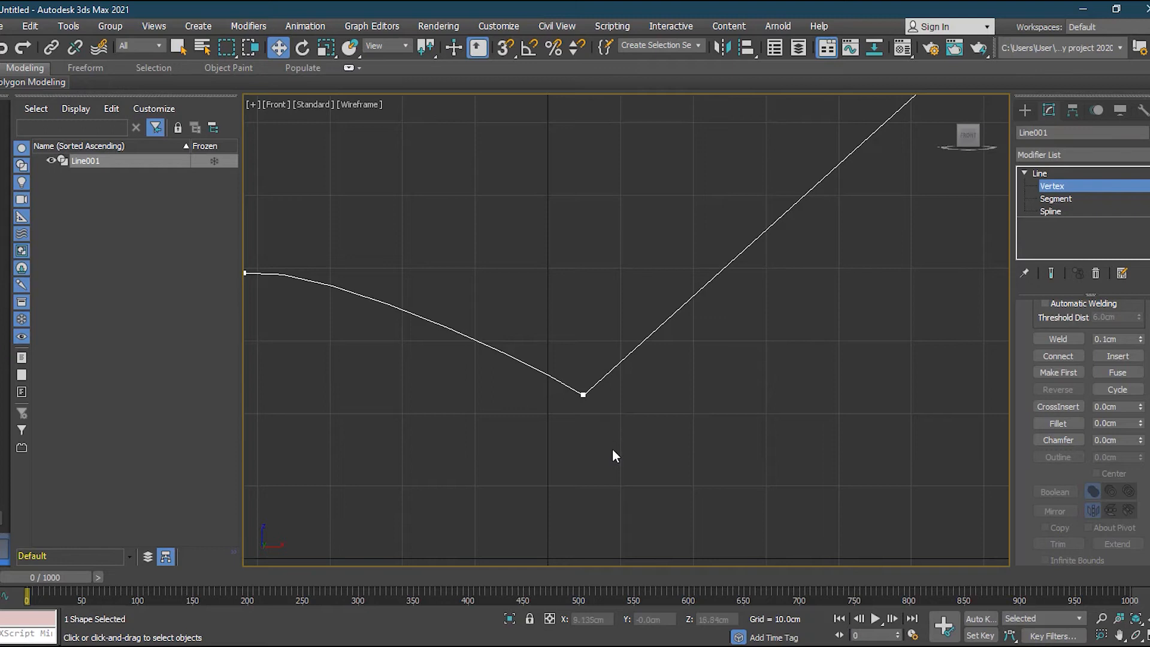
Step: Select both fused vertices at the bottom corner and Weld them into a single vertex
left_click_drag(509, 469, 624, 373)
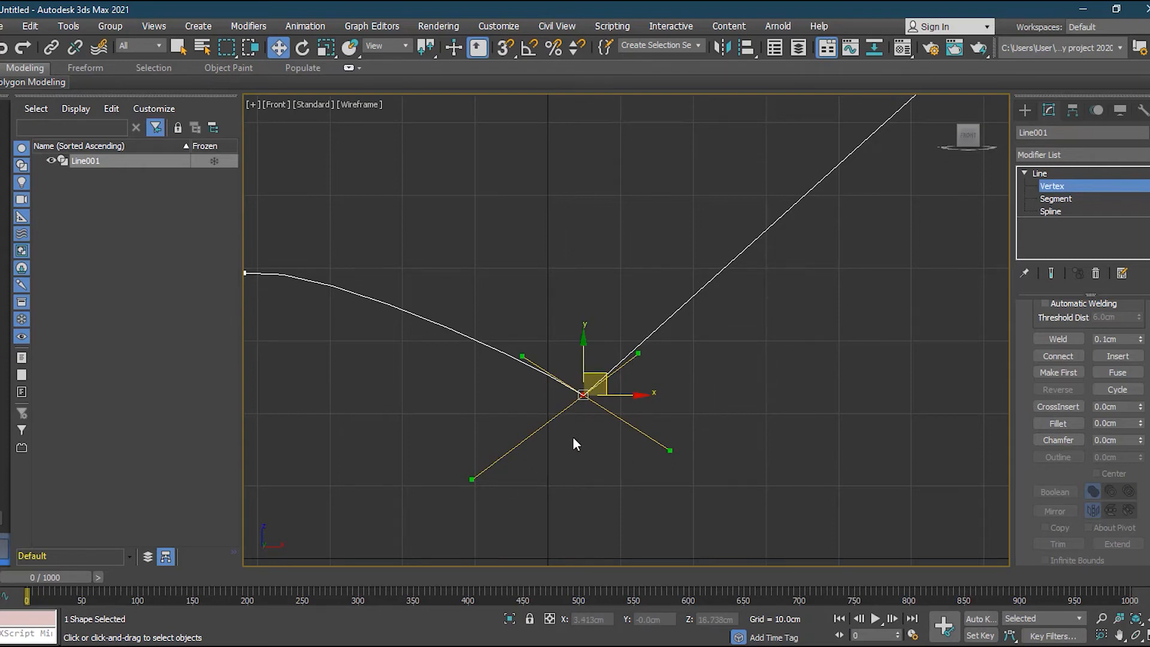
left_click(583, 394)
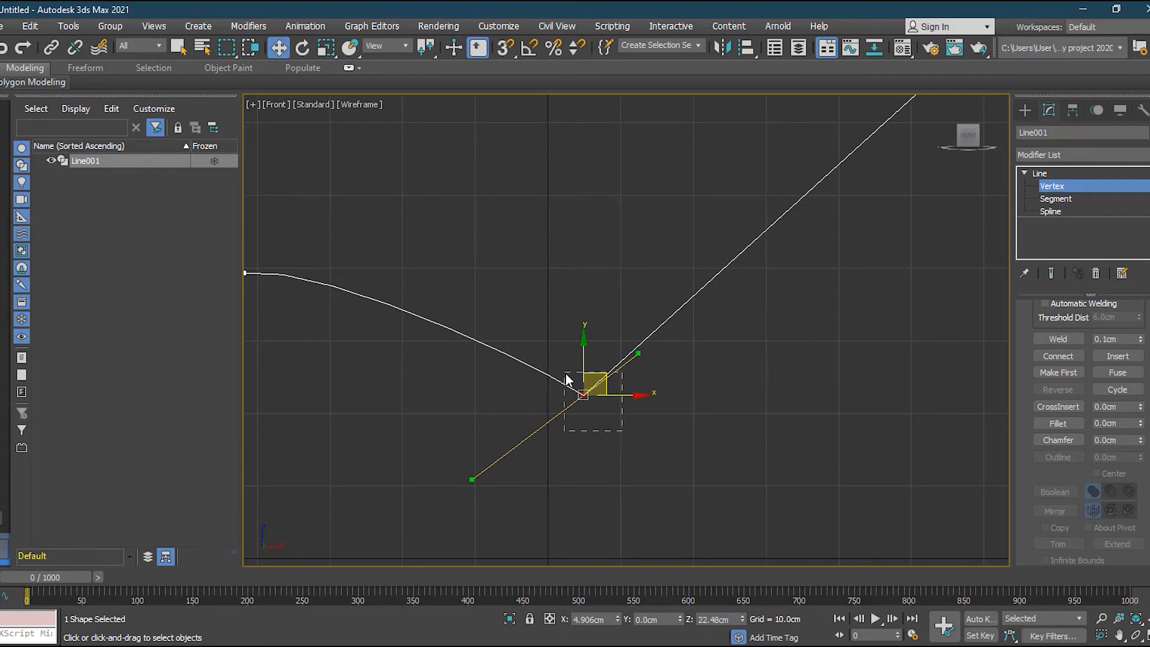
left_click_drag(567, 379, 565, 375)
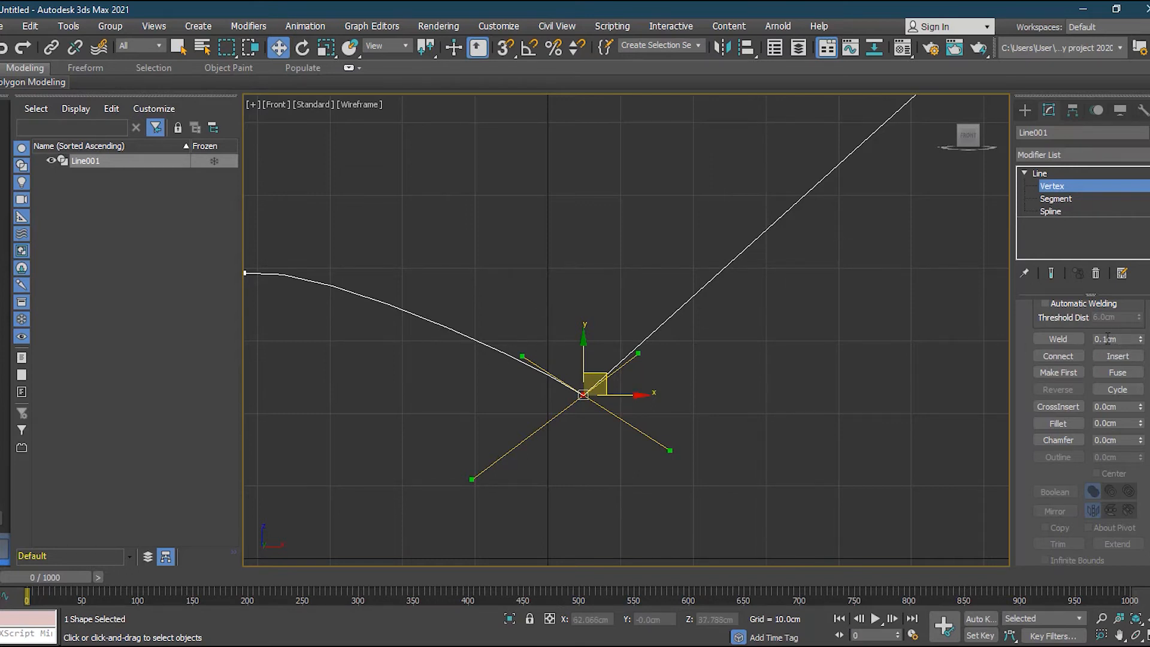
left_click(1082, 339)
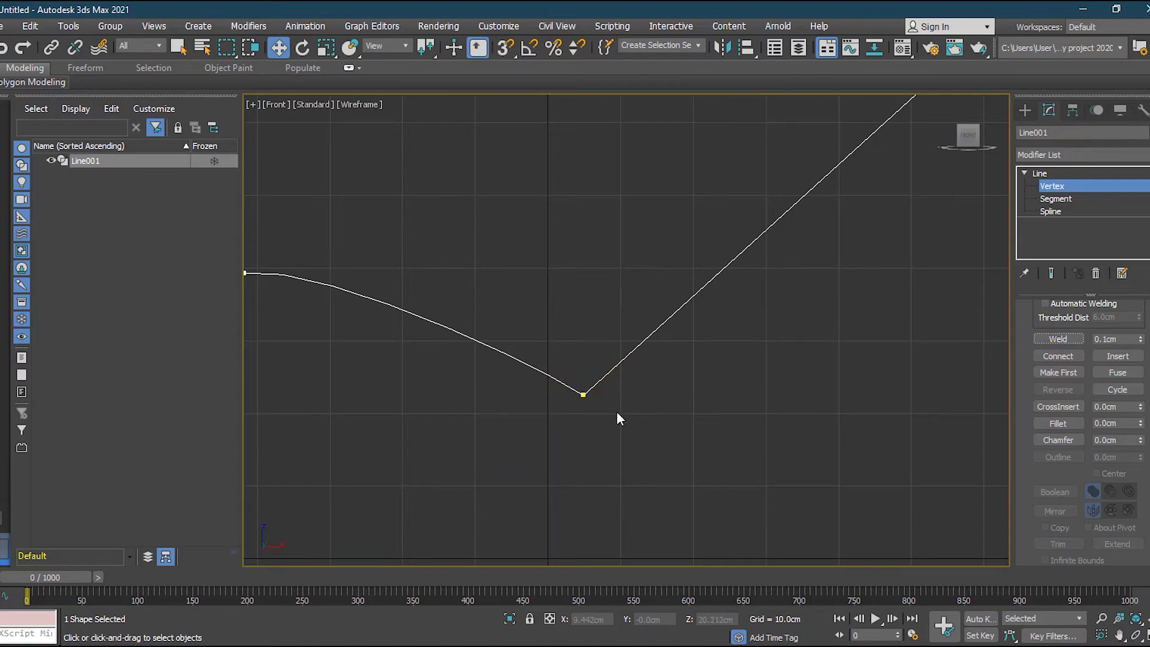
Step: Select the welded bottom vertex and move it slightly toward the upper right
left_click(583, 394)
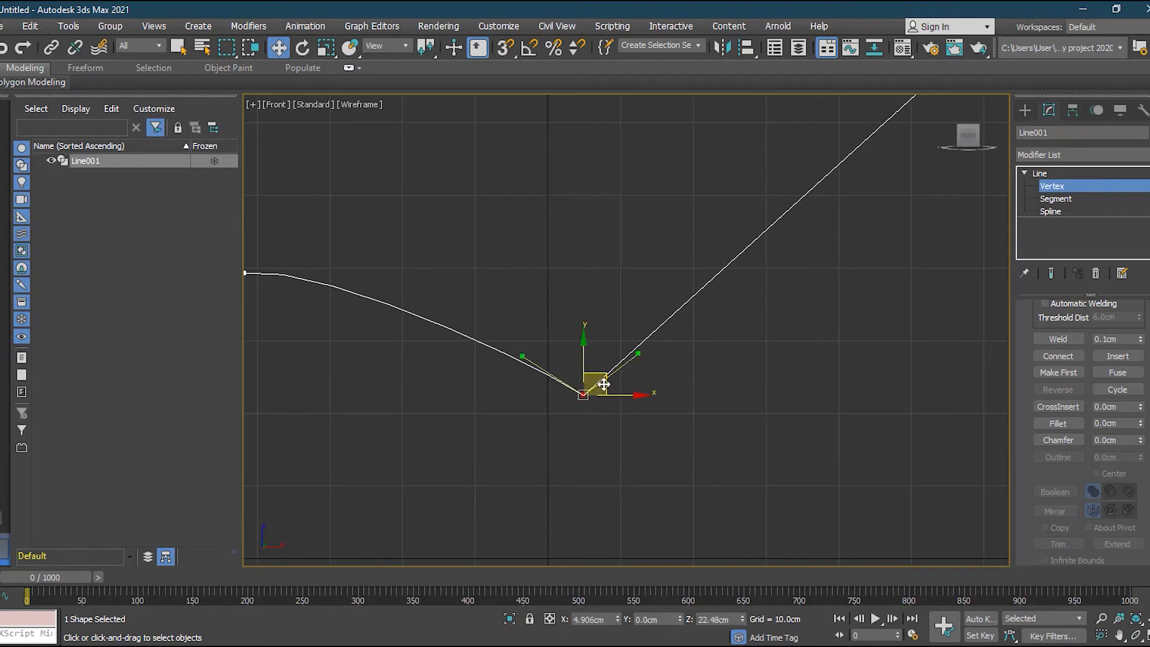
left_click(605, 431)
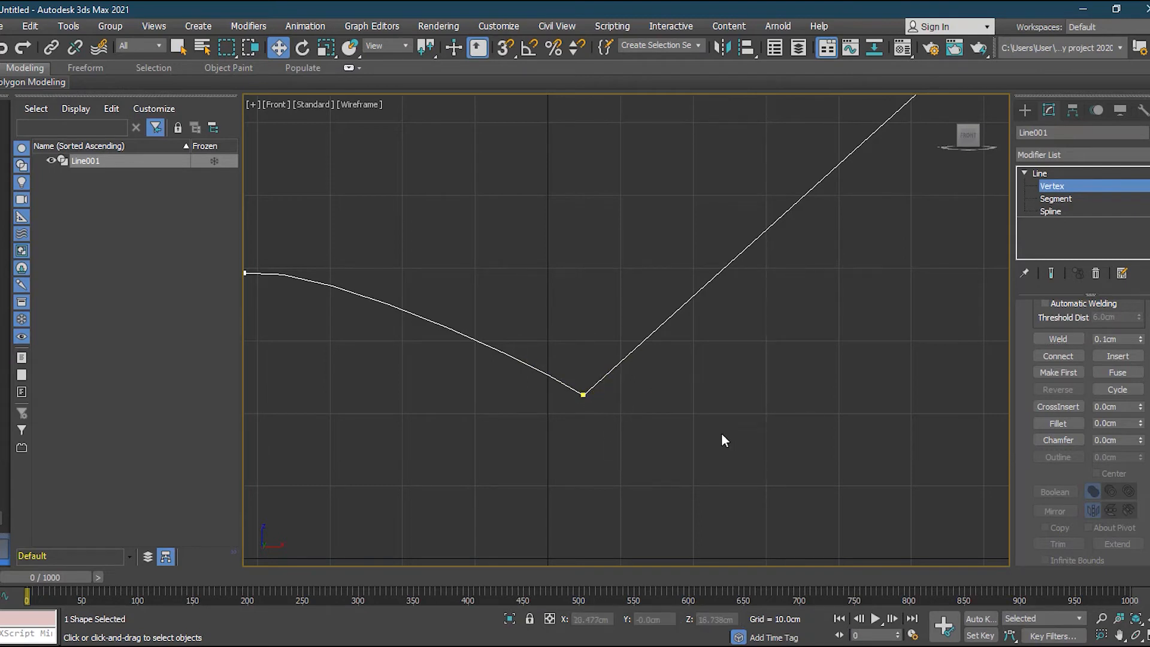
left_click(584, 394)
mouse_move(608, 385)
left_mouse_down()
mouse_move(645, 398)
mouse_move(473, 384)
mouse_move(572, 359)
mouse_move(563, 377)
mouse_move(613, 376)
mouse_move(539, 378)
mouse_move(611, 383)
left_mouse_up()
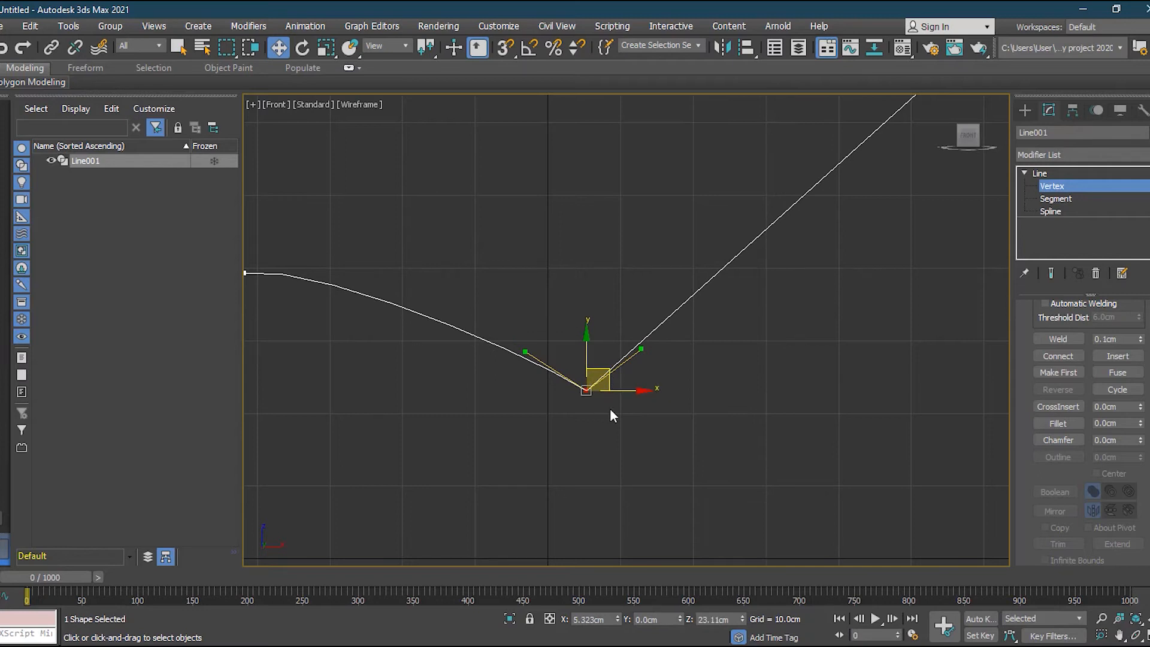
Step: Fillet the welded bottom vertex into a broad rounded corner, then switch back to the Move tool
left_click(1060, 423)
left_click_drag(586, 388, 605, 250)
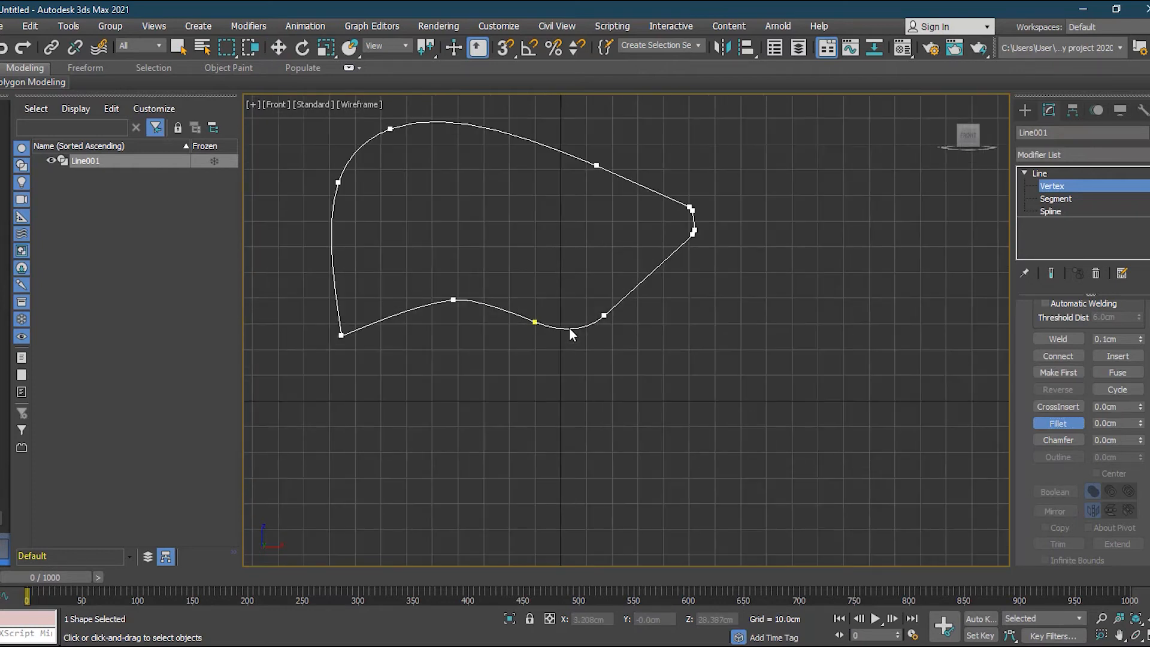
left_click(279, 47)
scroll(570, 293, "up", 3)
scroll(611, 290, "down", 3)
middle_click_drag(611, 290, 650, 351)
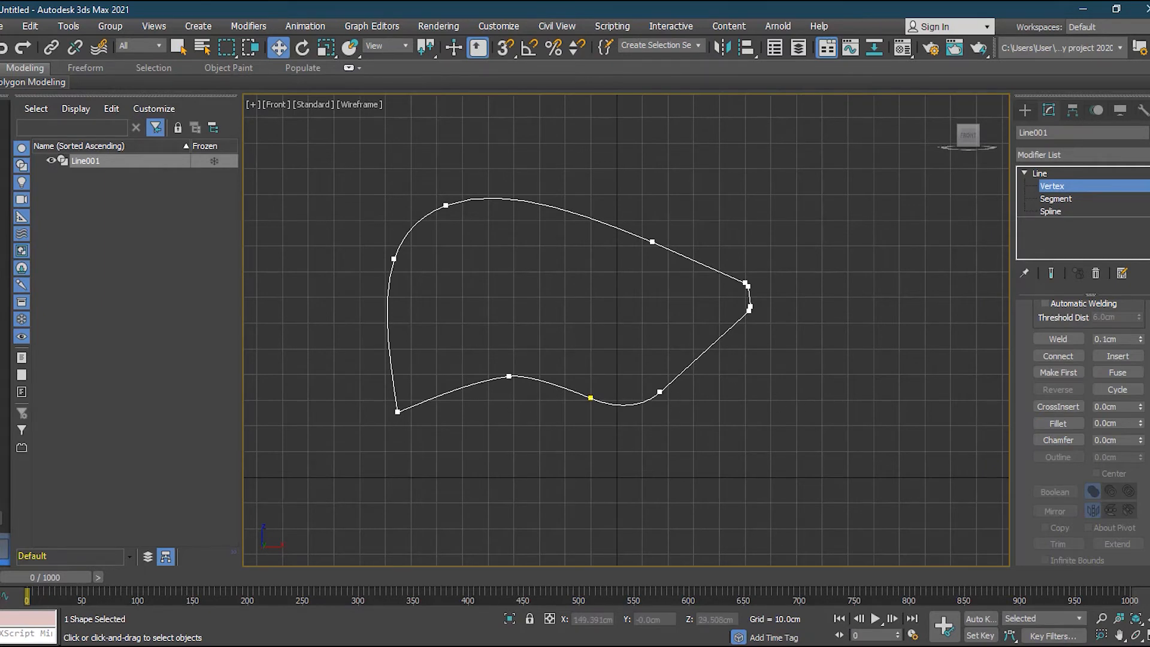
scroll(1089, 432, "up", 1)
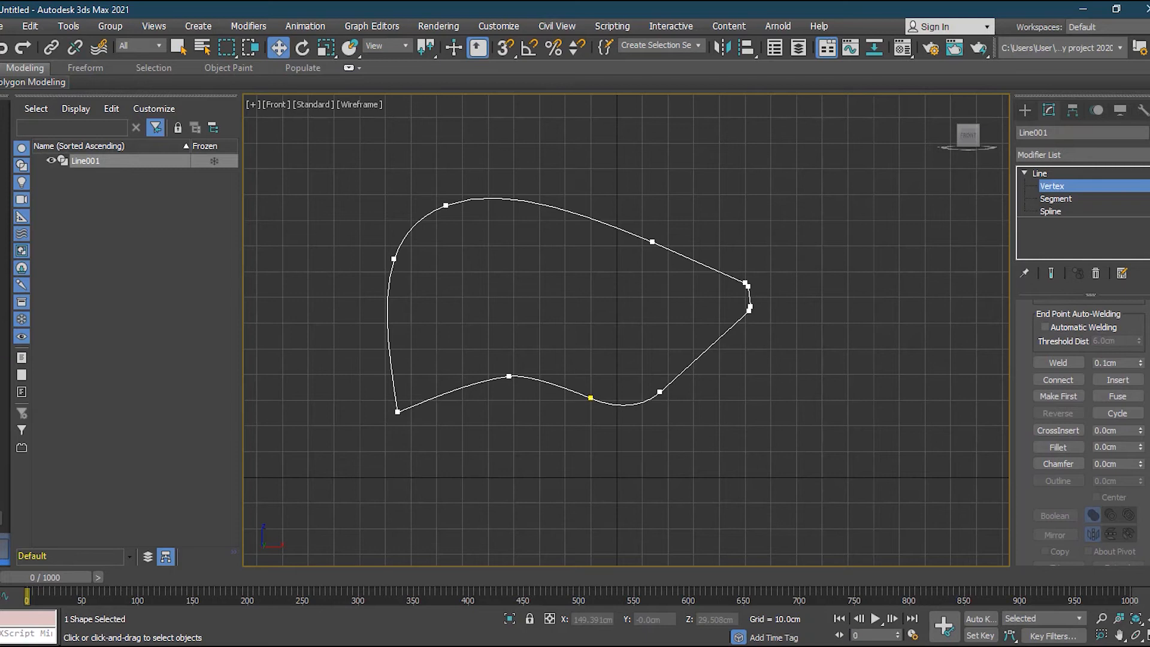
scroll(1090, 434, "down", 5)
scroll(1090, 434, "up", 3)
scroll(1089, 431, "up", 3)
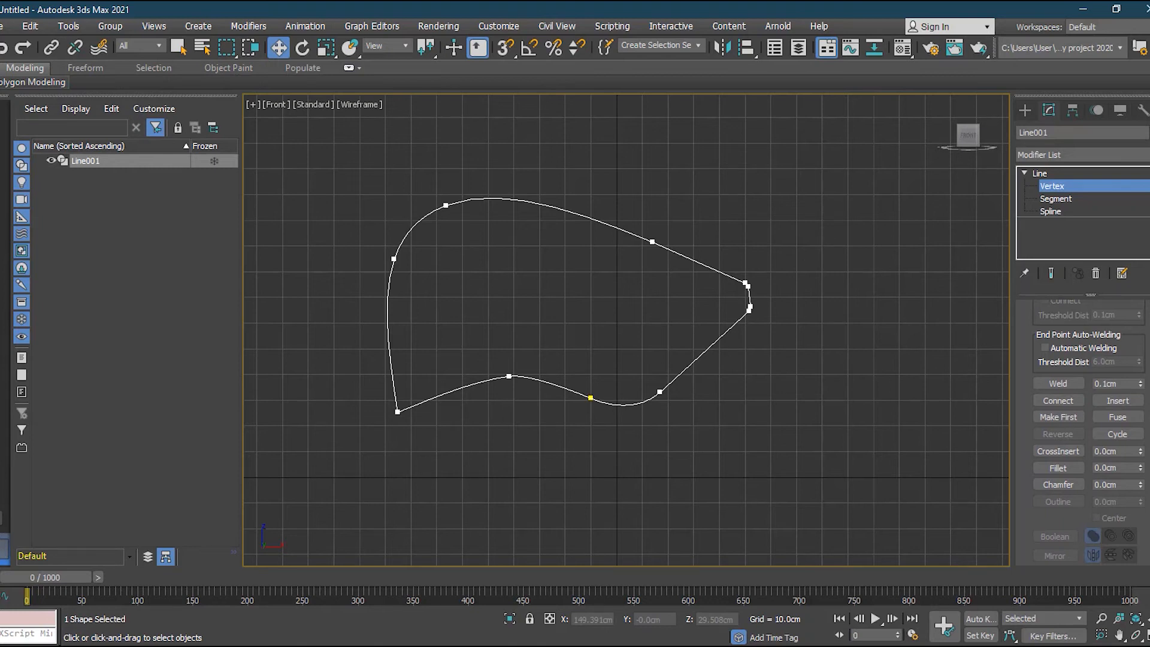
Step: Return to the whole Line object level and delete the line shape from the scene
left_click(1066, 173)
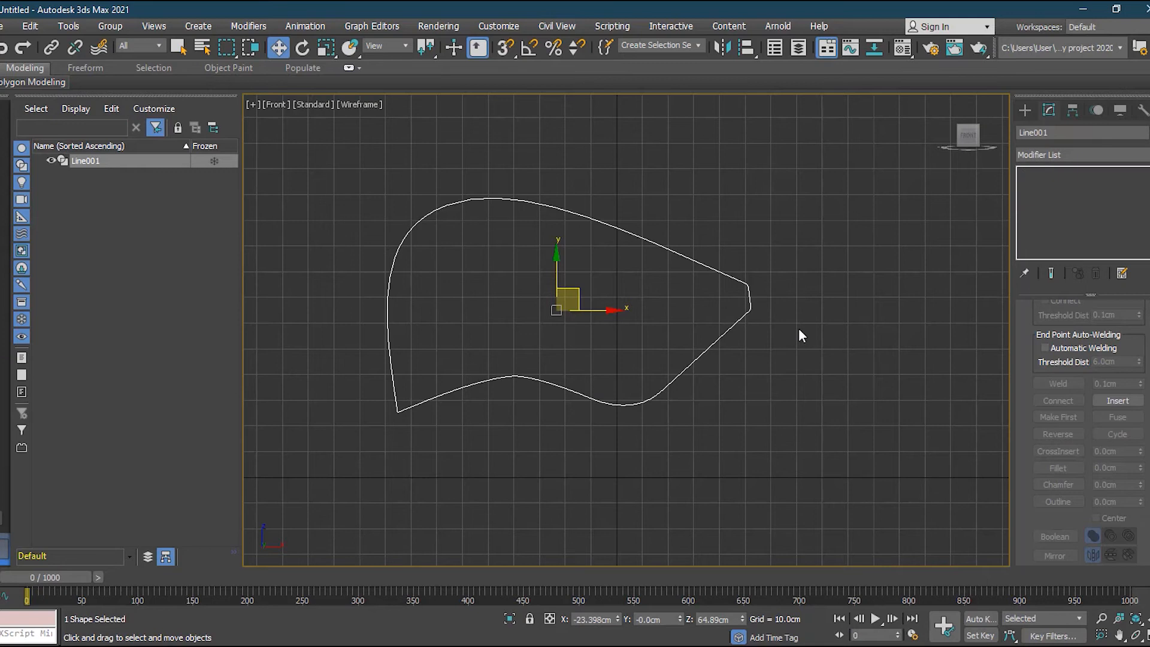
key("Delete")
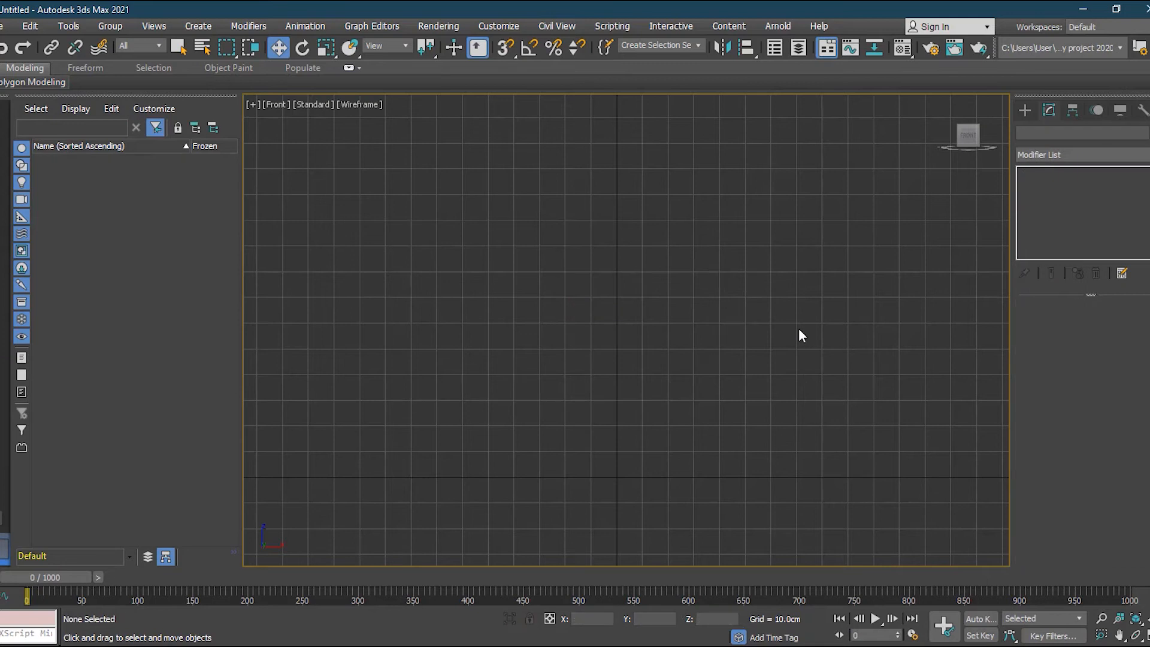
Step: Draw an open half-heart line with a curved Bezier side vertex, starting at the origin and ending above it on the vertical axis
left_click(1026, 111)
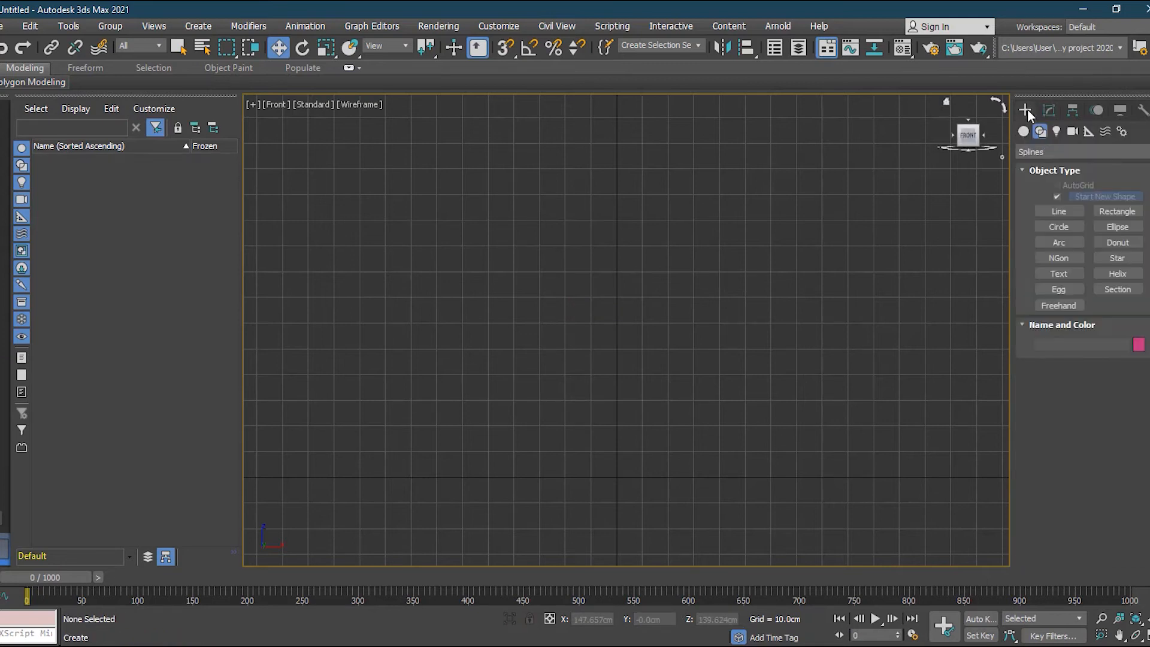
left_click(1072, 209)
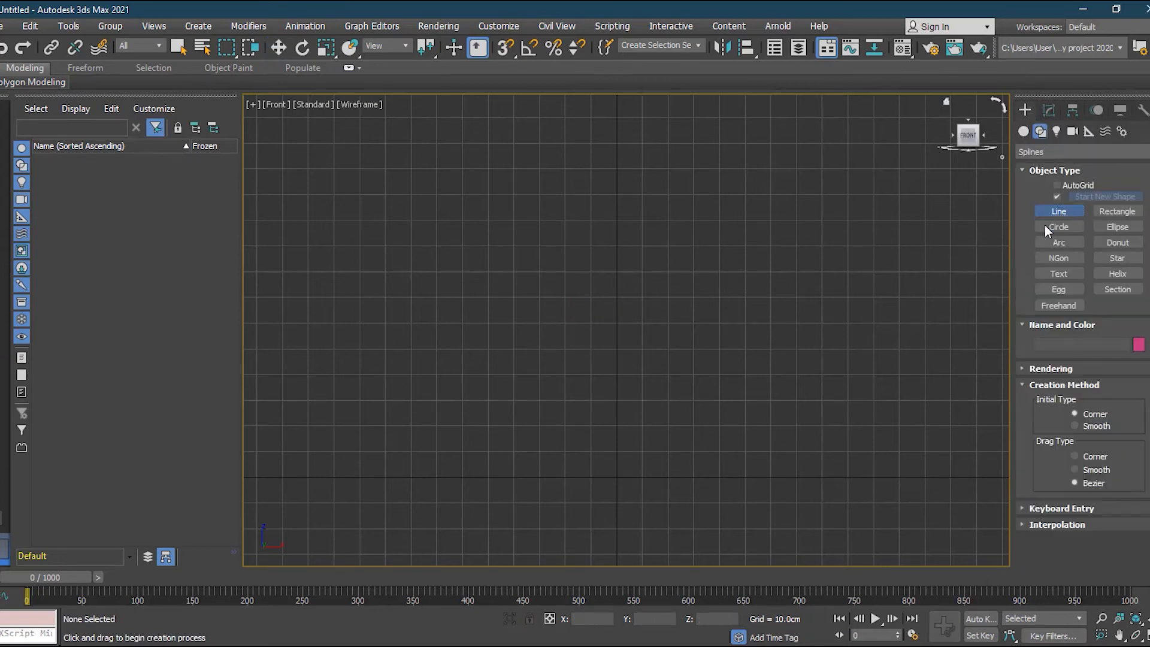
left_click(616, 475)
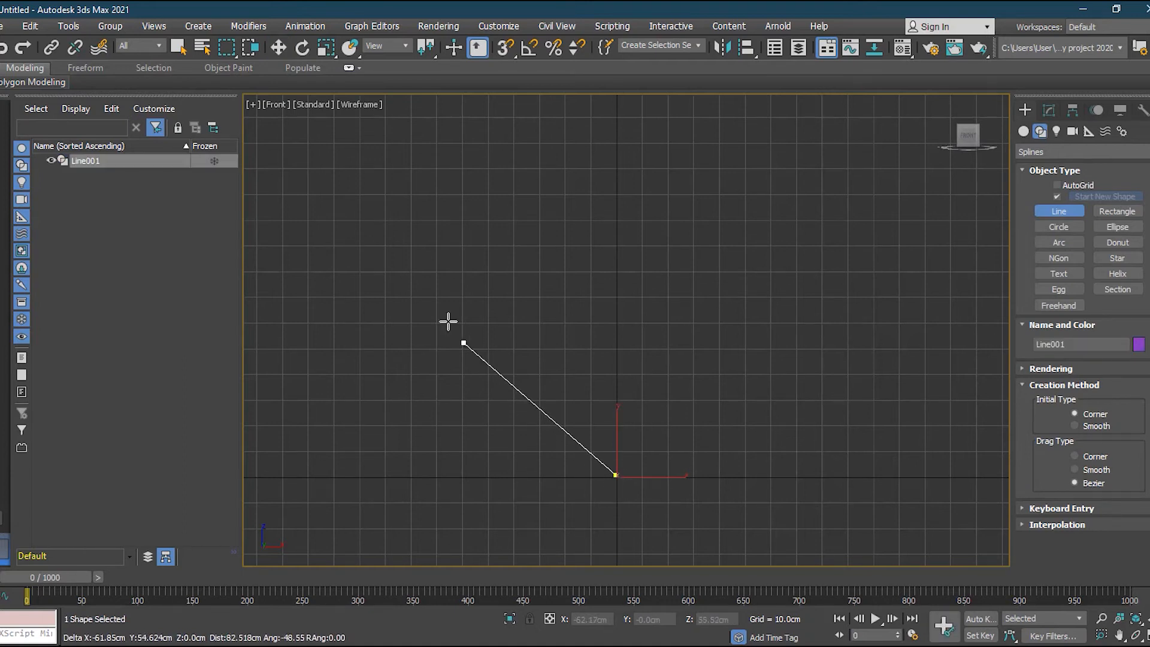
left_click_drag(432, 271, 481, 206)
left_click_drag(581, 227, 597, 240)
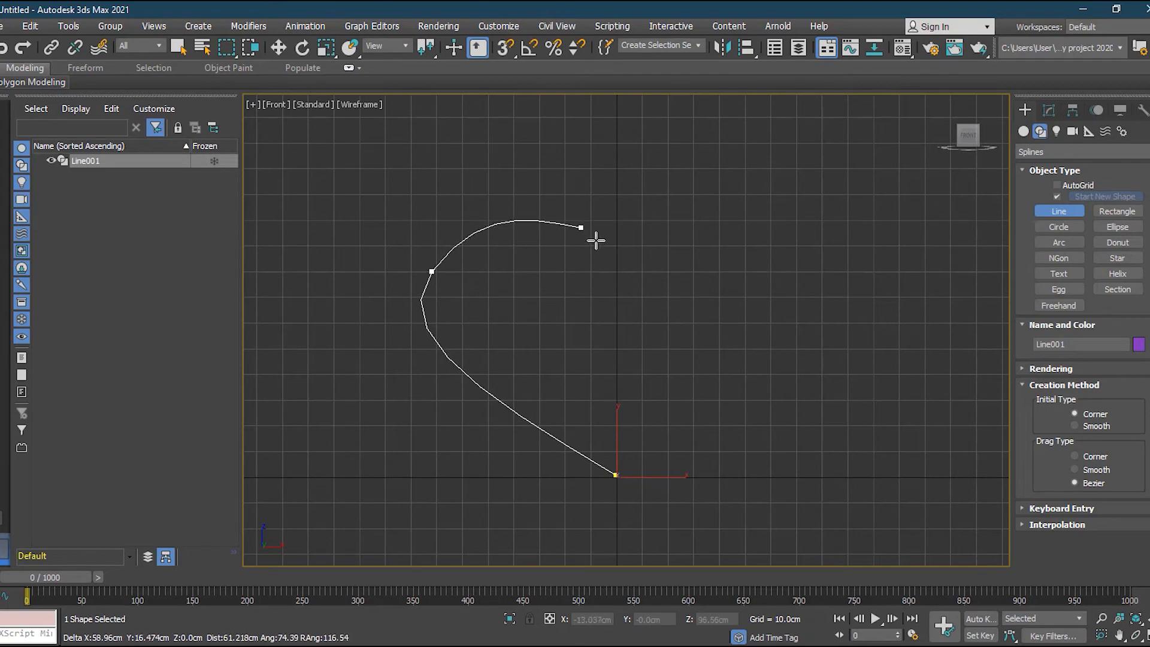
left_click(616, 312)
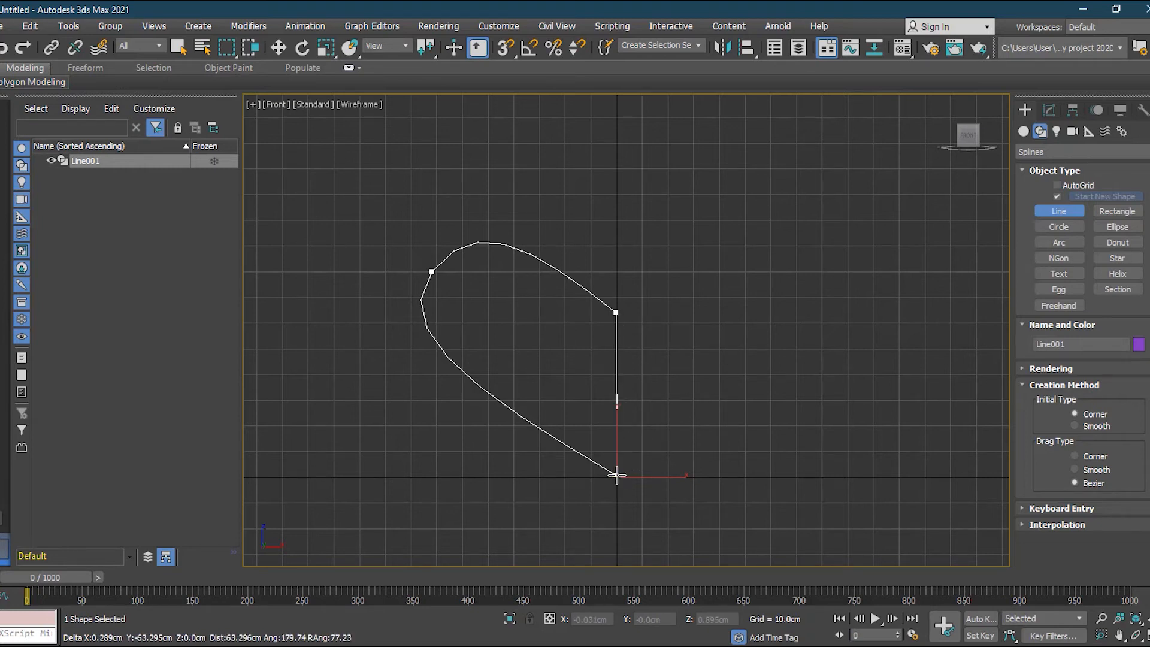
right_click(635, 319)
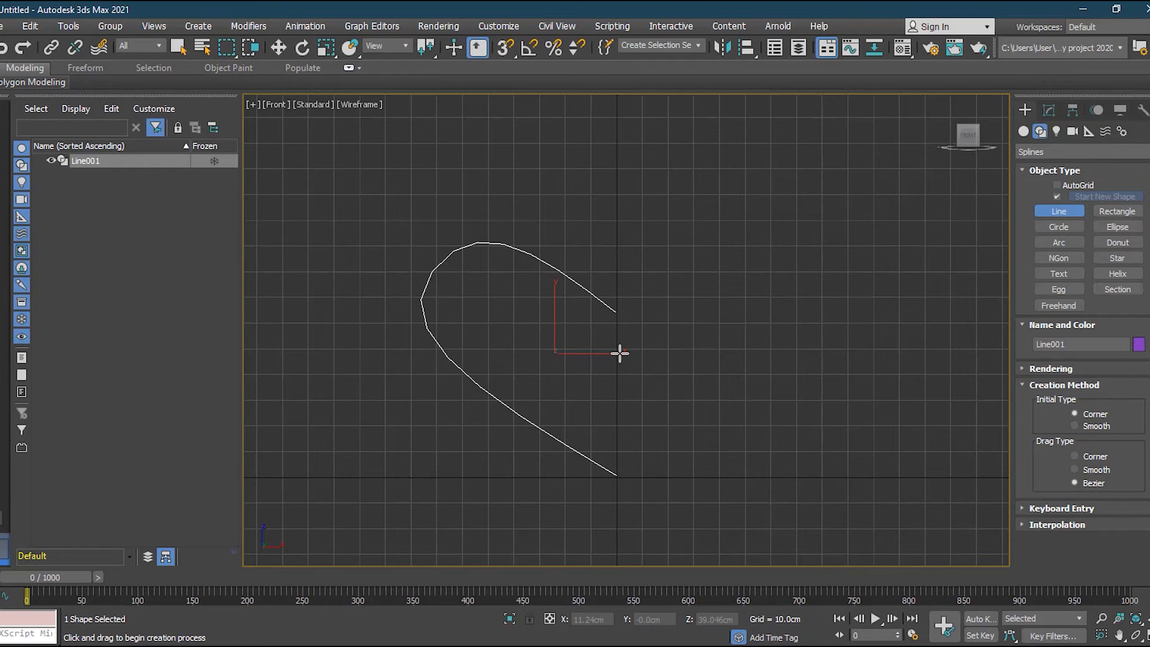
Step: Raise the spline's upper end vertex to about 96 cm and its side vertex to about 95 cm, adjusting the side vertex's tangent handles
left_click(1050, 111)
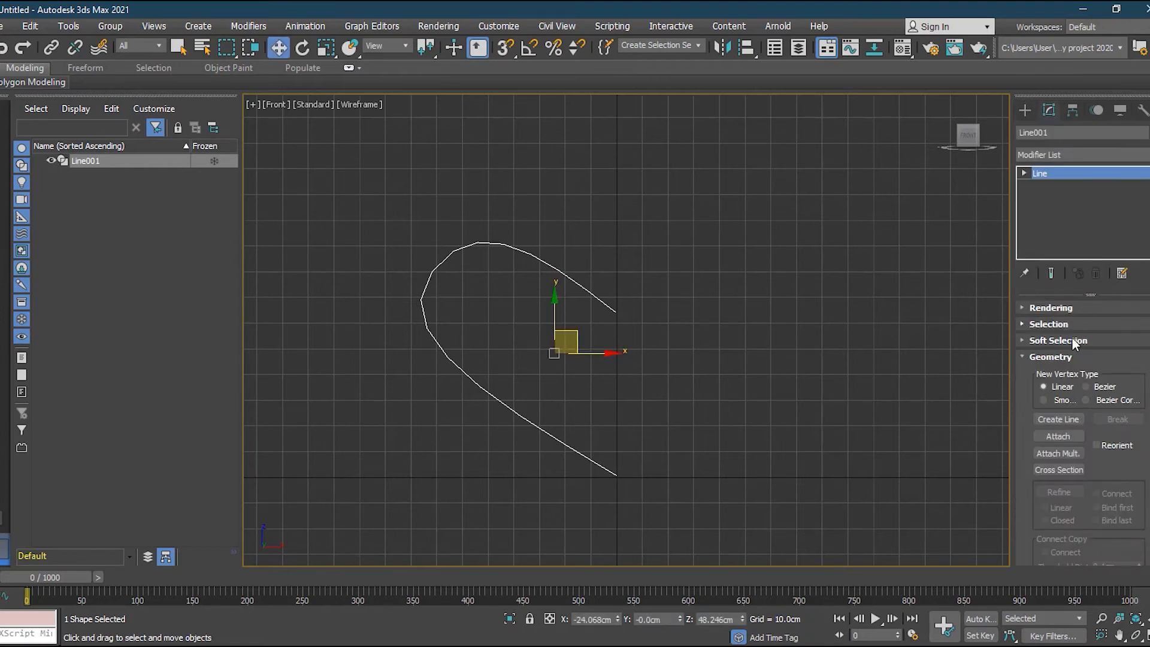
left_click(1024, 175)
left_click(1052, 186)
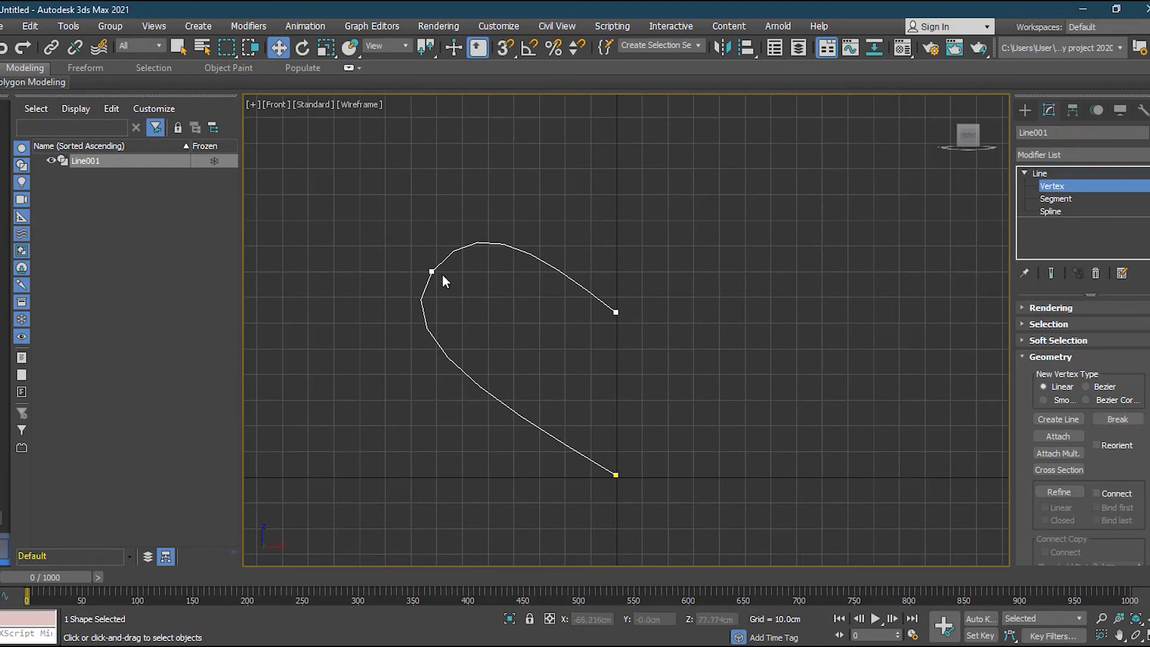
left_click(616, 312)
left_click_drag(616, 264, 616, 217)
left_click(431, 271)
left_click_drag(453, 250, 468, 212)
left_click_drag(396, 298, 372, 340)
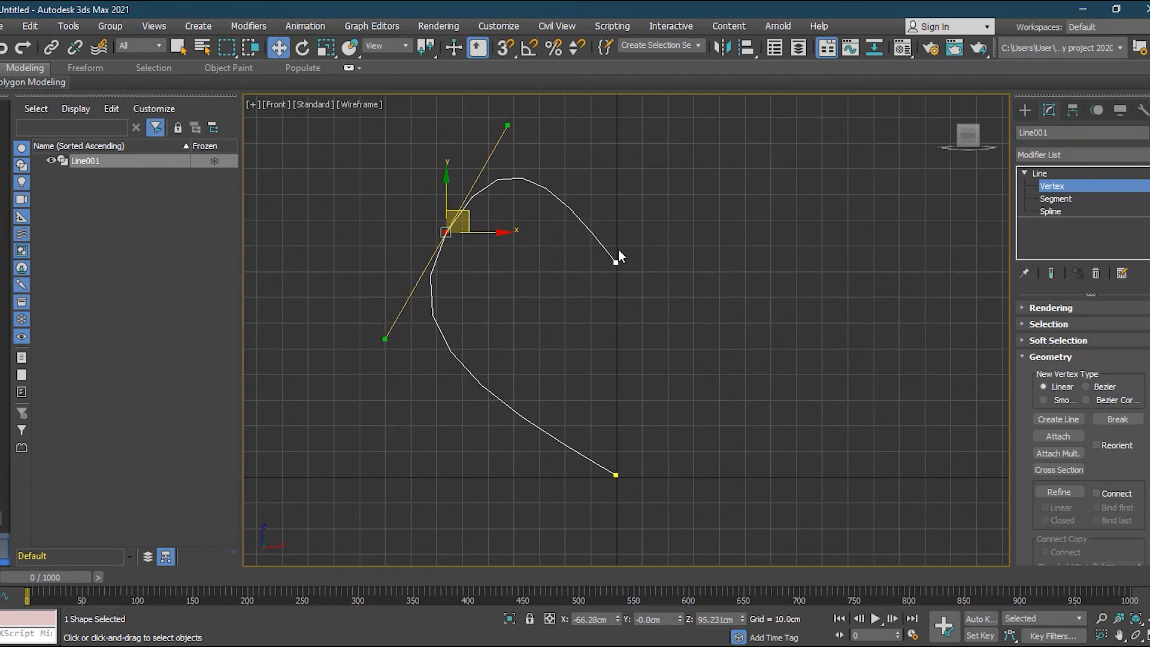
left_click_drag(616, 264, 619, 229)
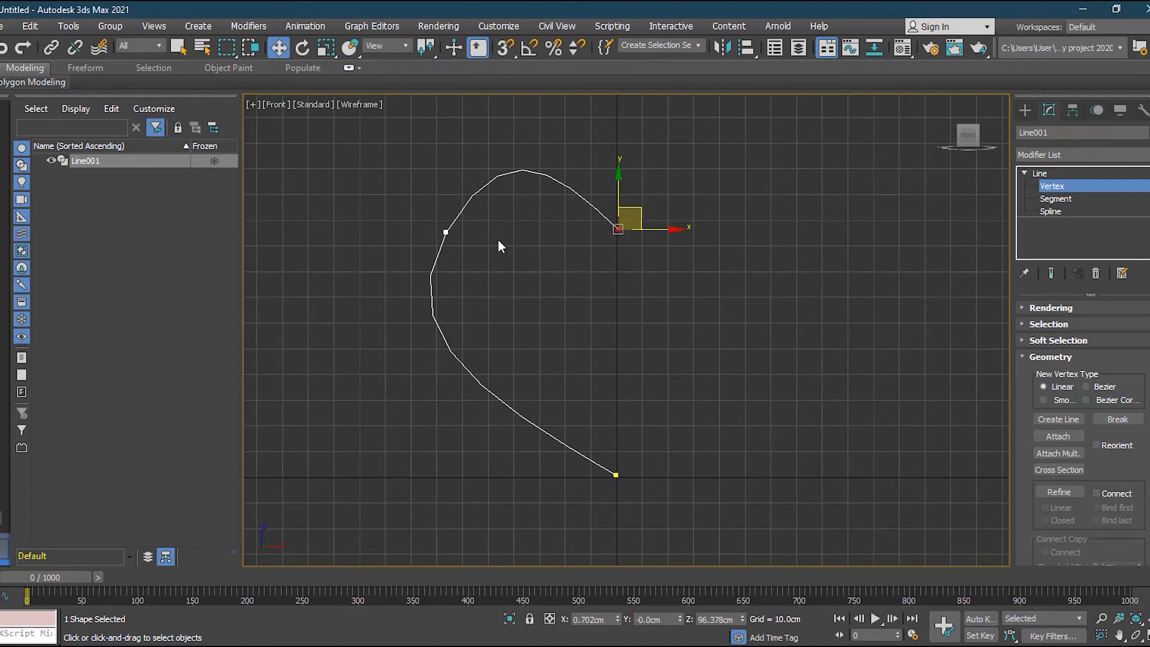
left_click(446, 233)
left_click_drag(388, 340, 395, 311)
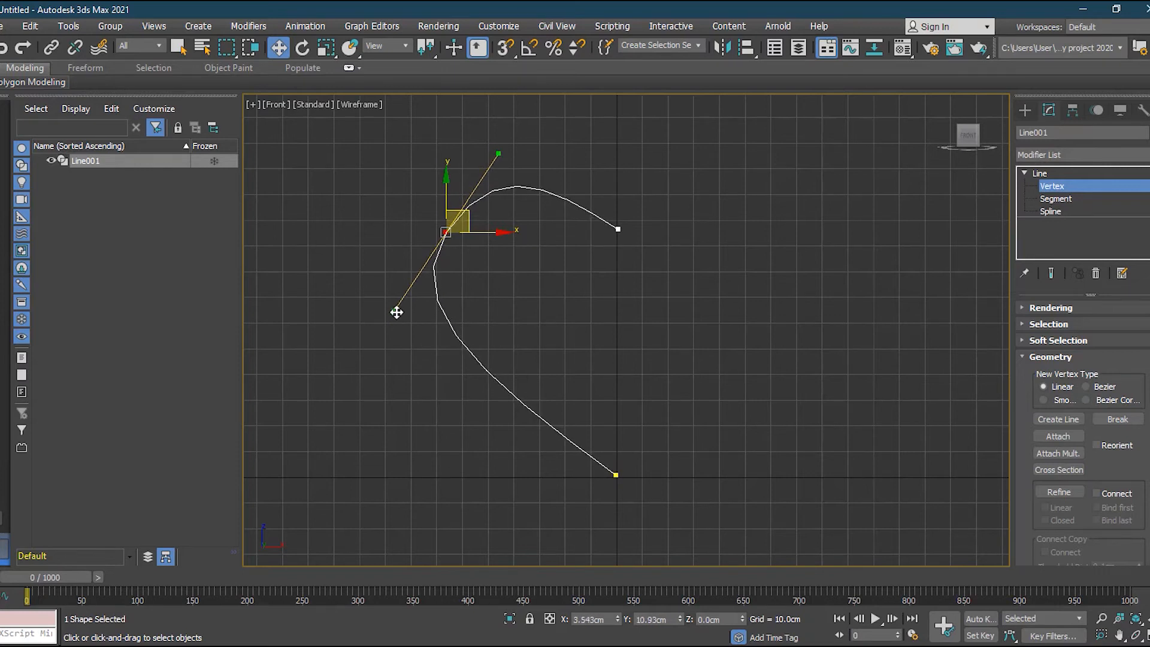
Step: Refine the lower curve with one extra vertex, then move it about 5 cm outward and 4 cm down and adjust its tangent handles
left_click(1059, 492)
left_click(531, 411)
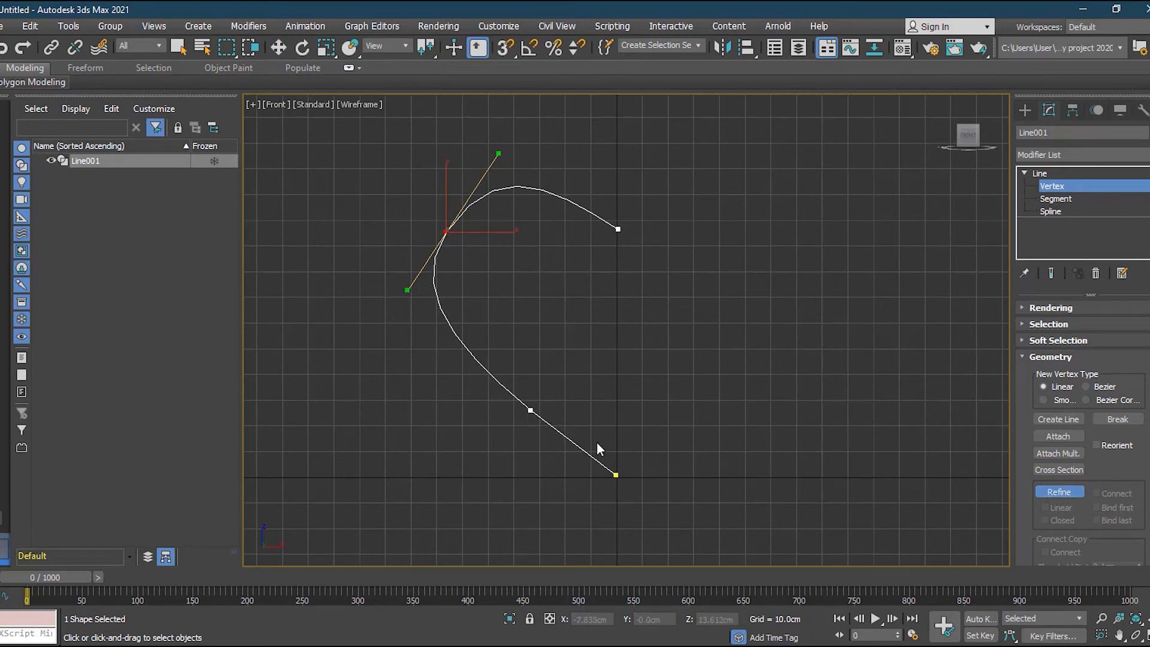
left_click(1060, 188)
left_click(1053, 187)
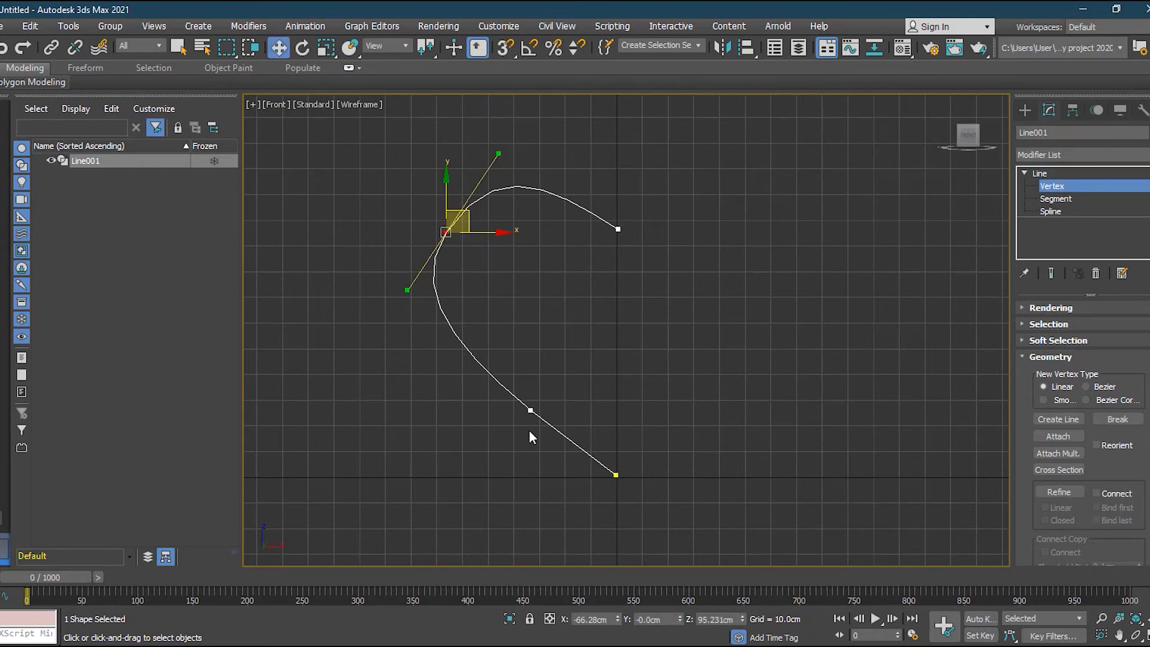
left_click(529, 411)
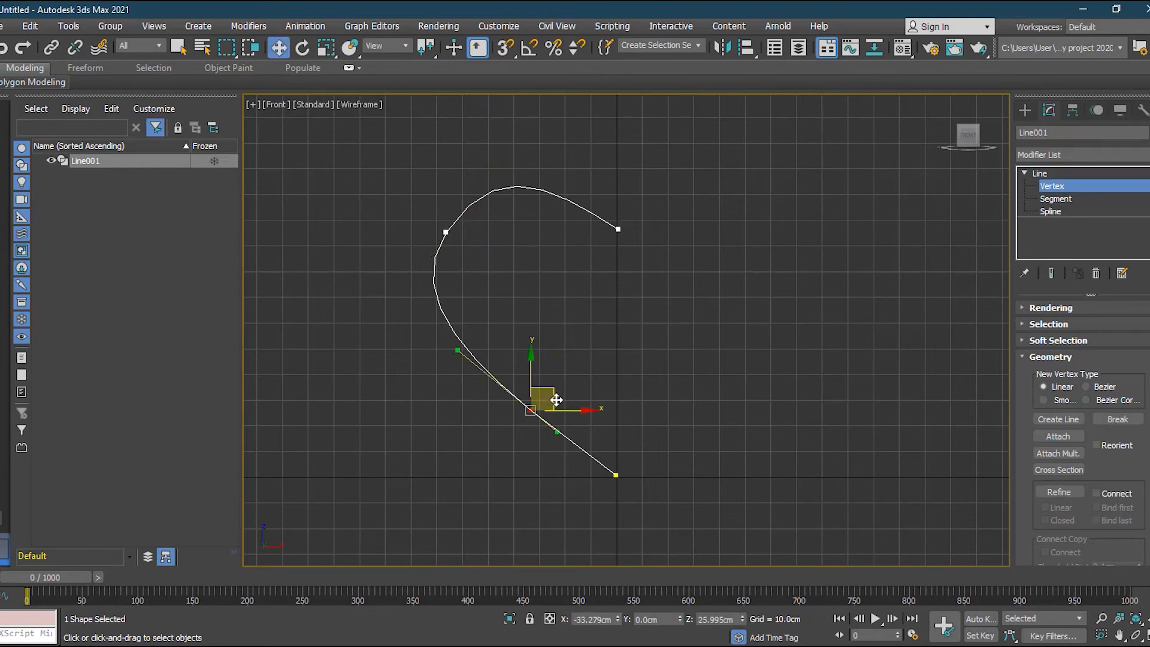
left_click_drag(547, 405, 543, 407)
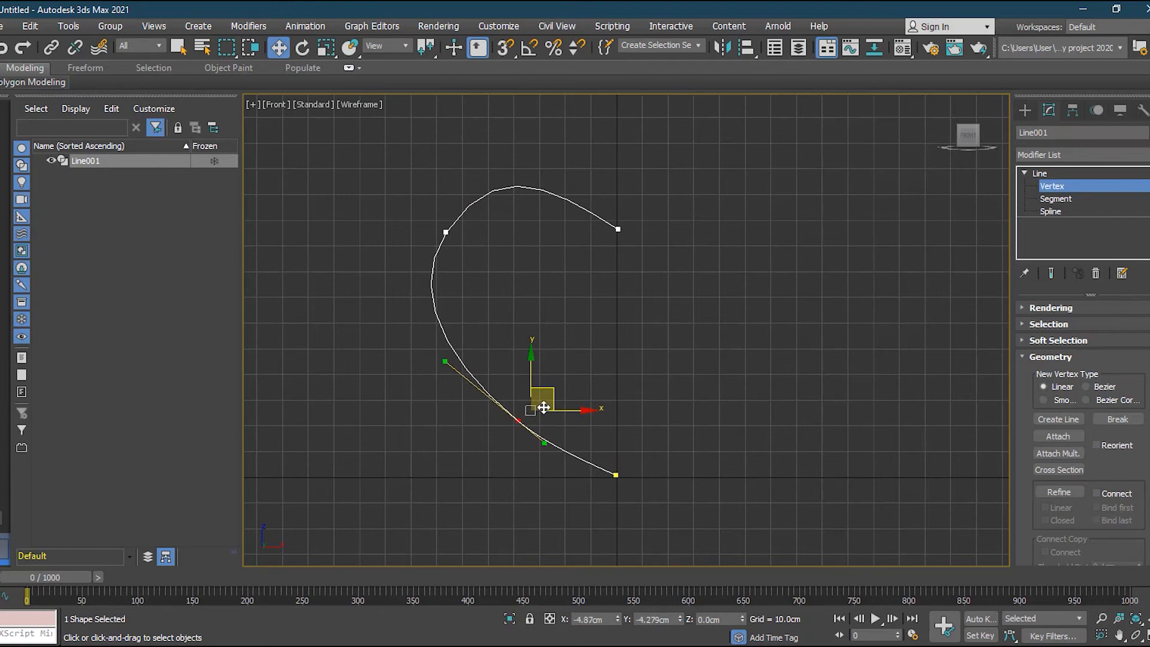
left_click_drag(445, 363, 473, 381)
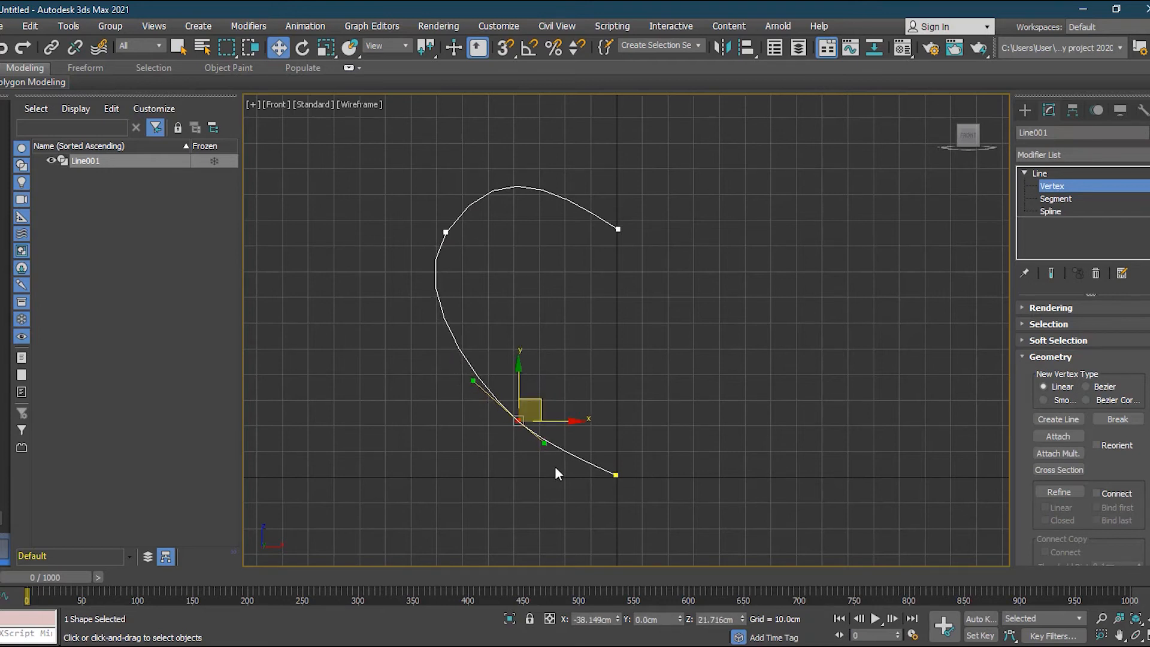
mouse_move(543, 445)
left_mouse_down()
mouse_move(547, 461)
mouse_move(487, 470)
mouse_move(556, 439)
mouse_move(478, 457)
mouse_move(555, 429)
left_mouse_up()
Step: Convert the added lower vertex to Bezier and realign its tangent handles along the curve
right_click(517, 423)
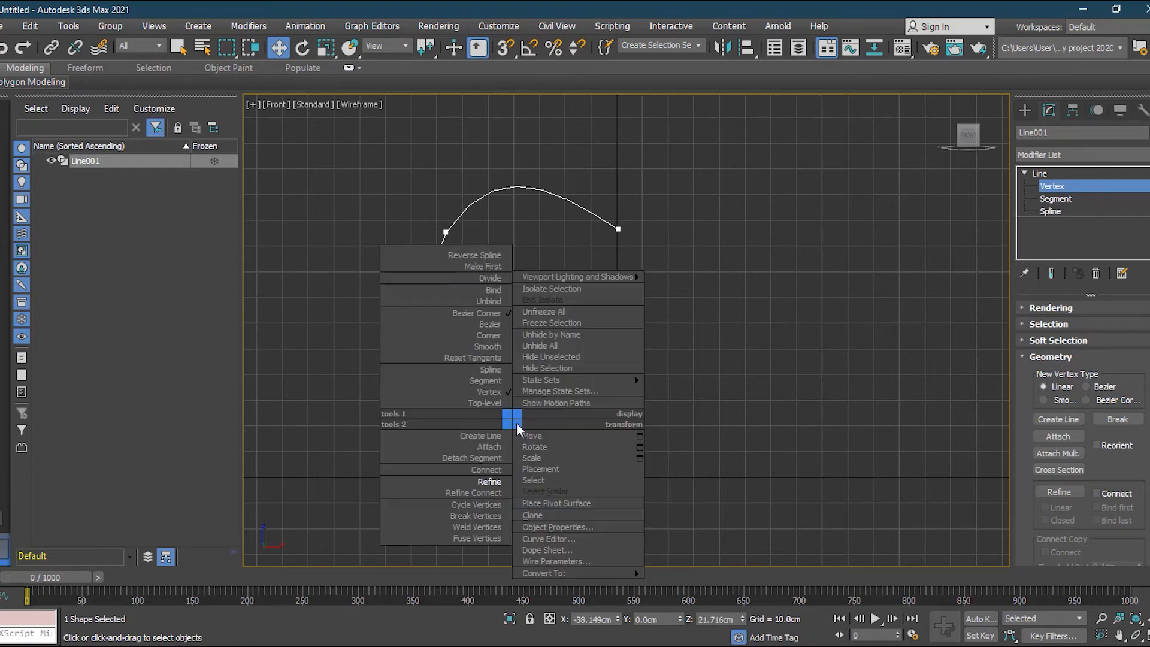
left_click(494, 327)
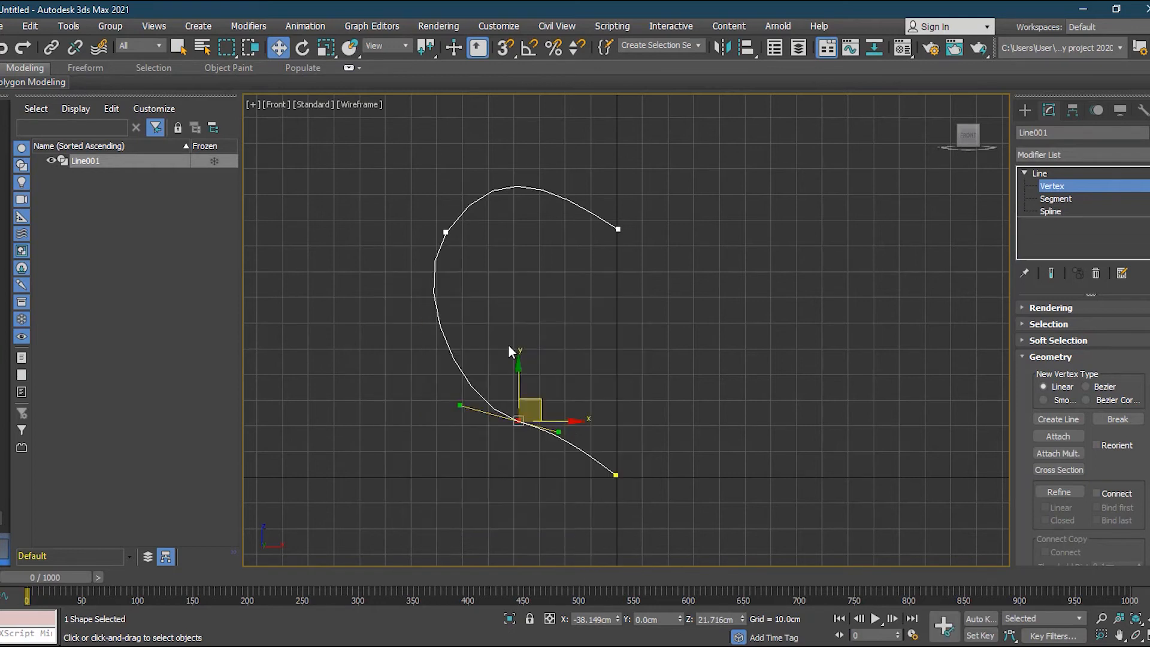
left_click_drag(555, 433, 470, 383)
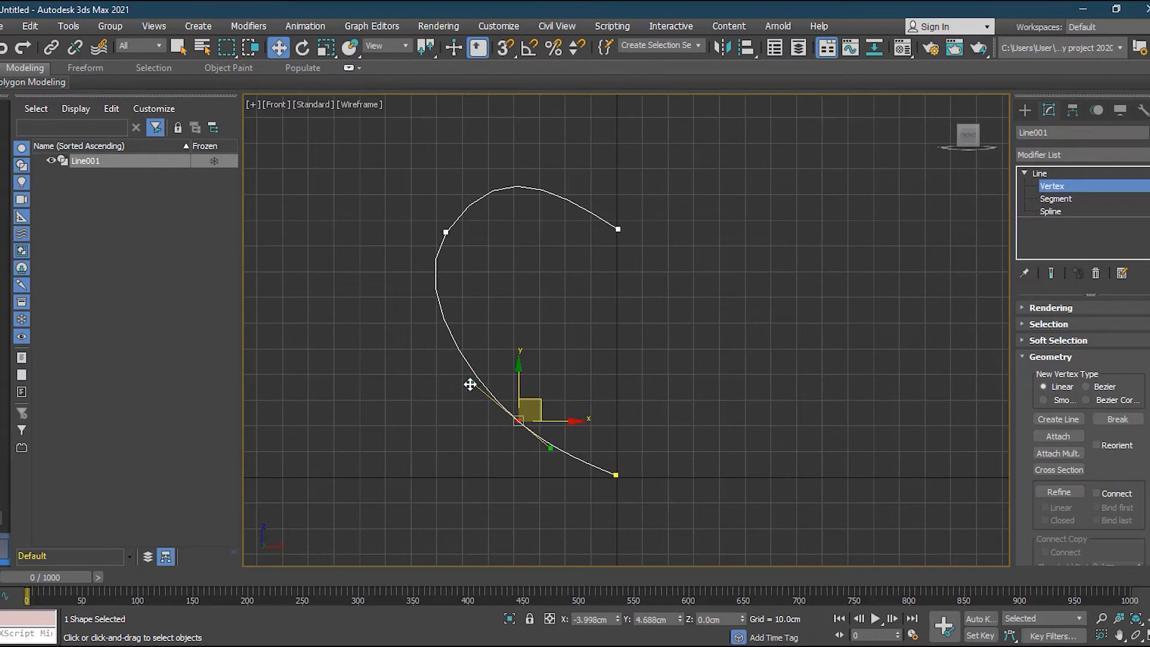
Step: Lower the bottom end vertex along the vertical axis and shift the added lower vertex slightly outward
left_click(615, 475)
left_click_drag(612, 449, 614, 467)
left_click(445, 233)
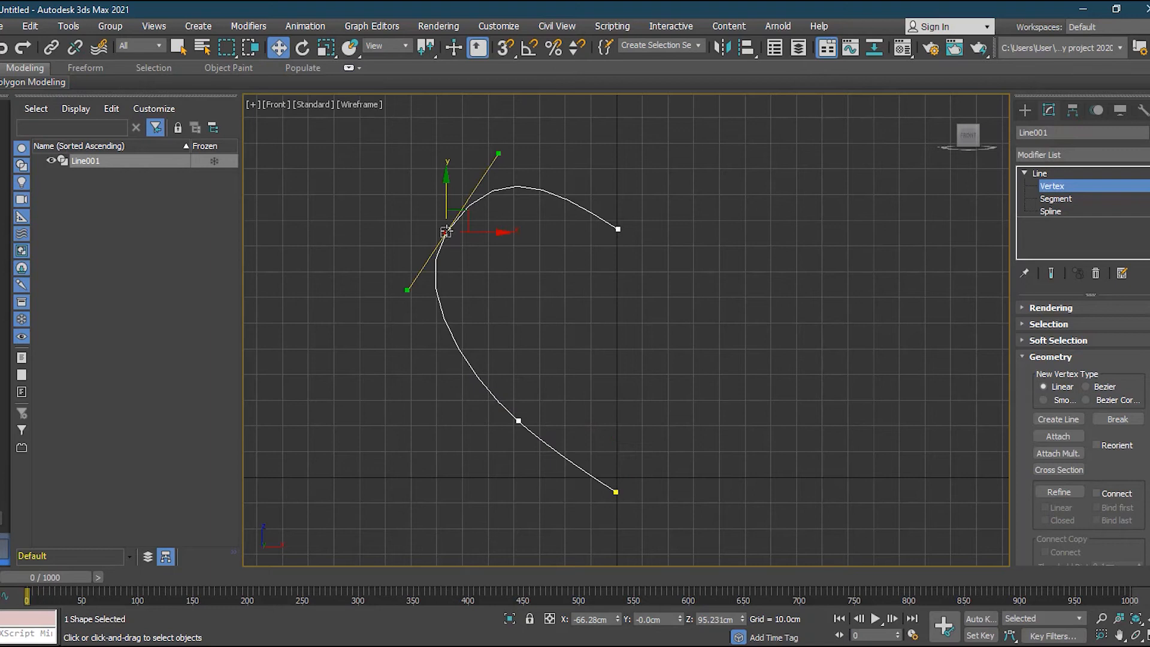
left_click(519, 421)
left_click_drag(546, 423, 535, 423)
left_click(652, 407)
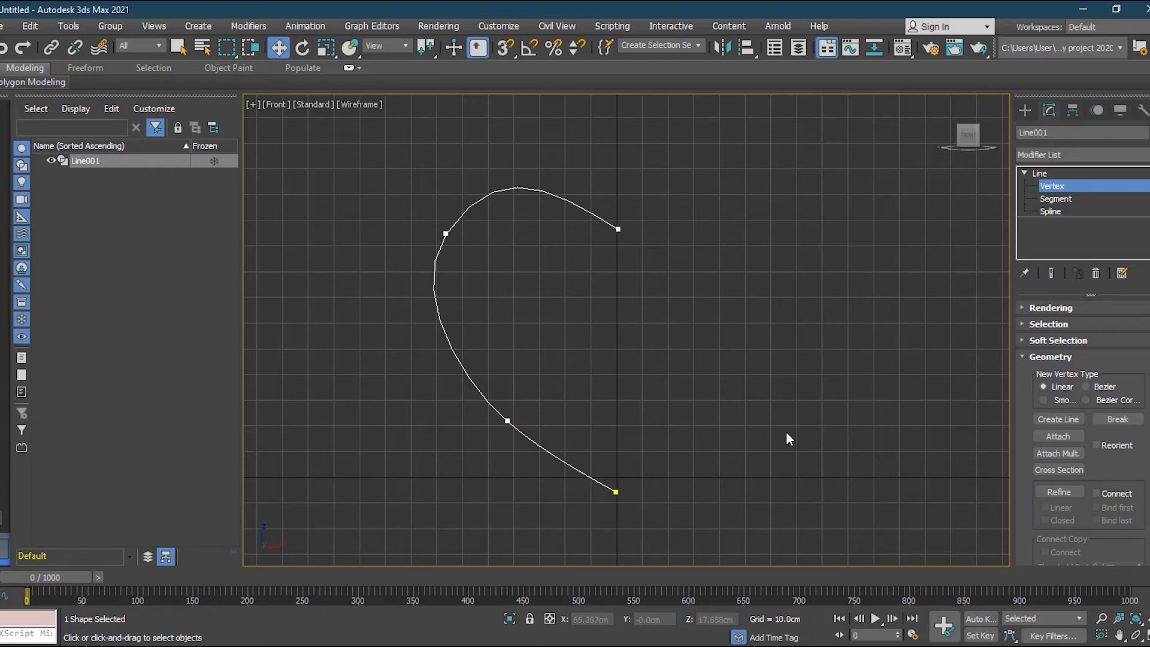
Step: Clone the whole half-heart spline along X as one independent copy beside the original
left_click(1041, 174)
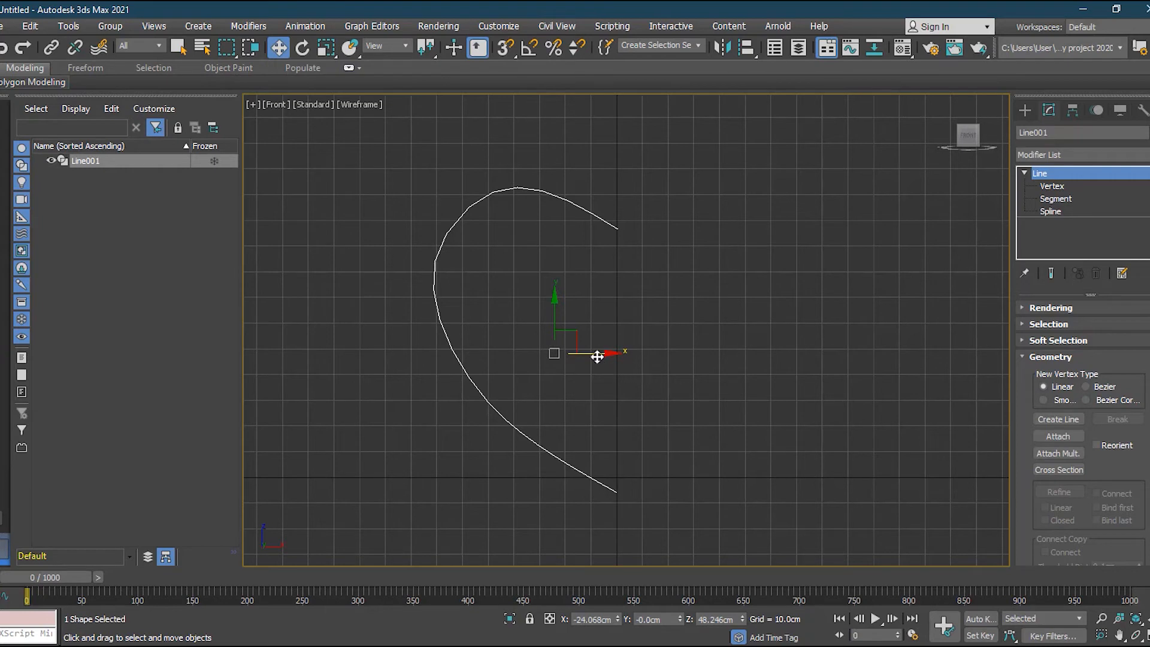
left_click_drag(594, 354, 793, 353, "shift")
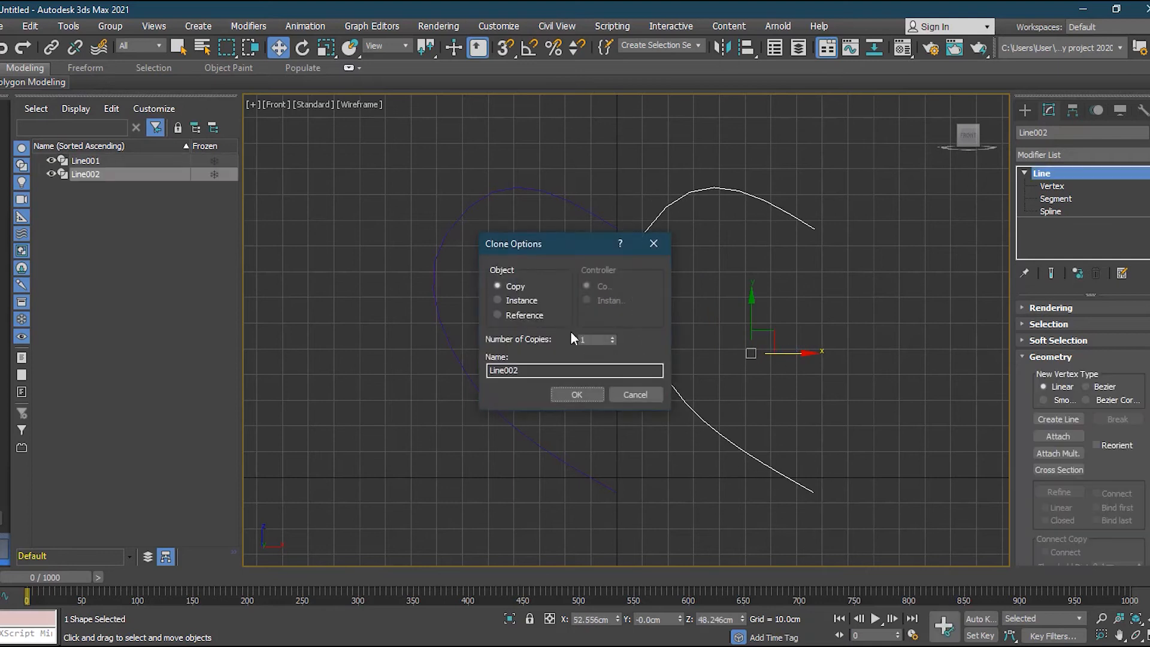
left_click(577, 394)
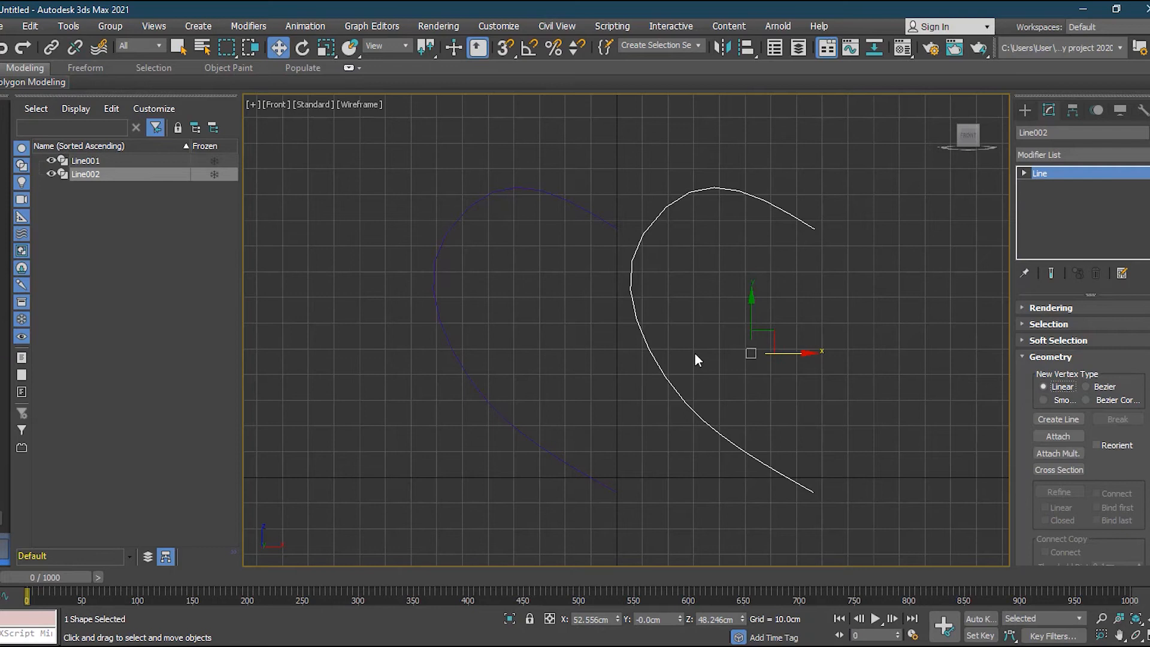
Step: Rotate the copied half 180° about the Y axis and move it along X to meet the original half
left_click(303, 47)
left_click_drag(715, 356, 939, 415)
double_click(669, 620)
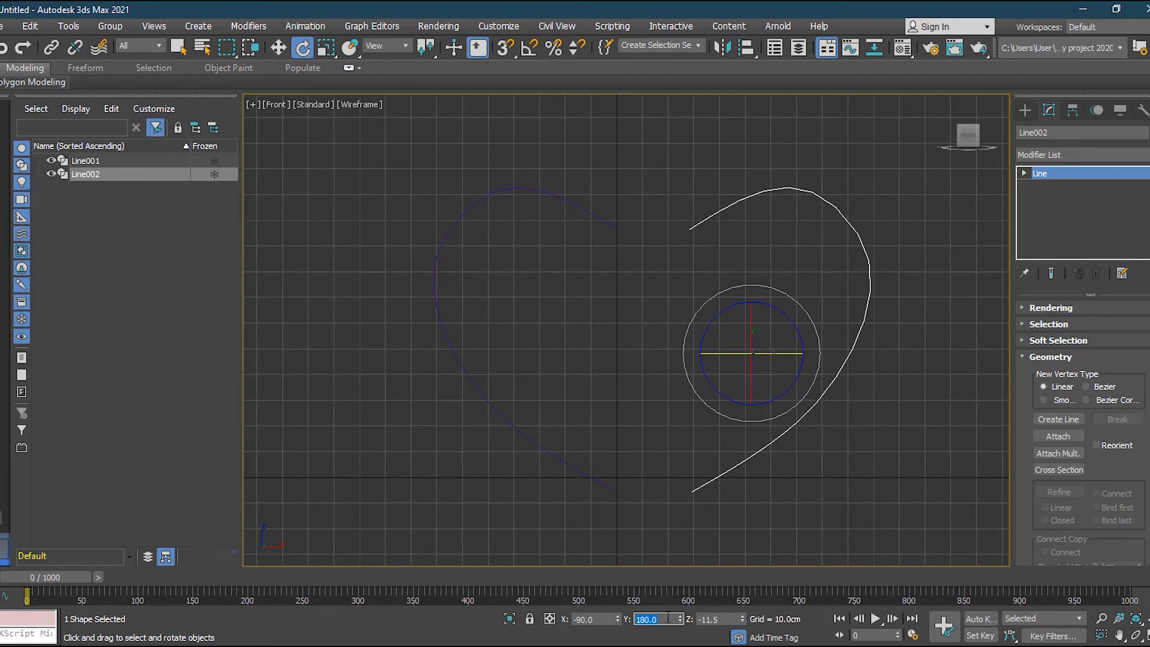
left_click(278, 50)
left_click_drag(775, 353, 704, 360)
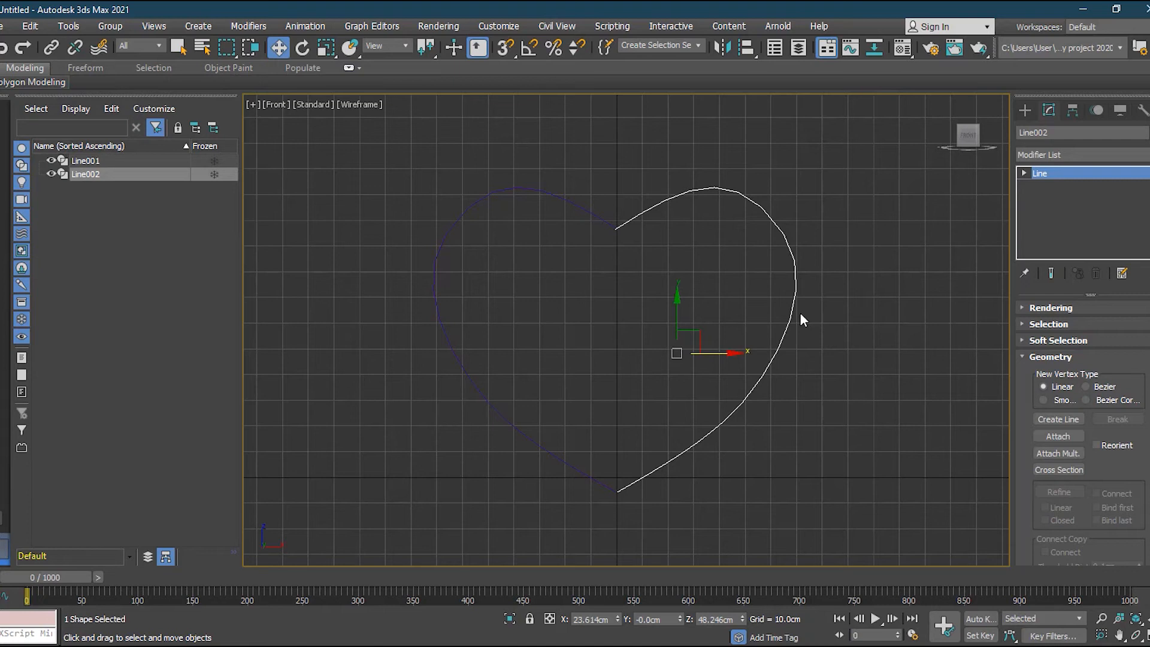
Step: Delete the rotated half and clone the original half-heart along X again as one independent copy
key("Delete")
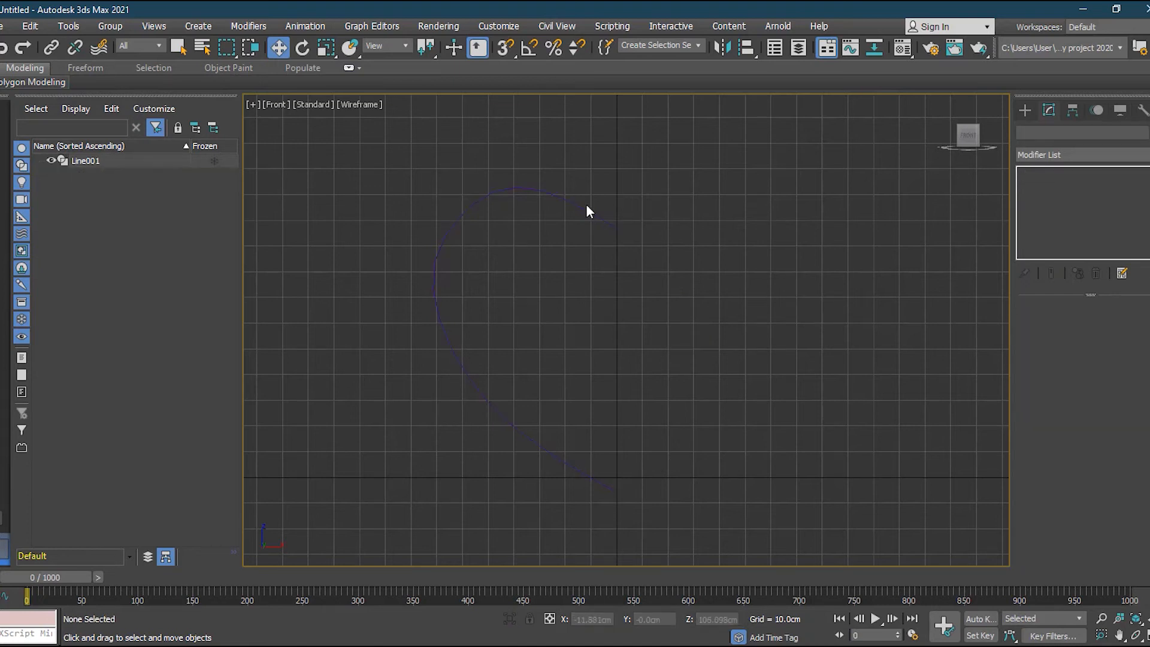
left_click(585, 206)
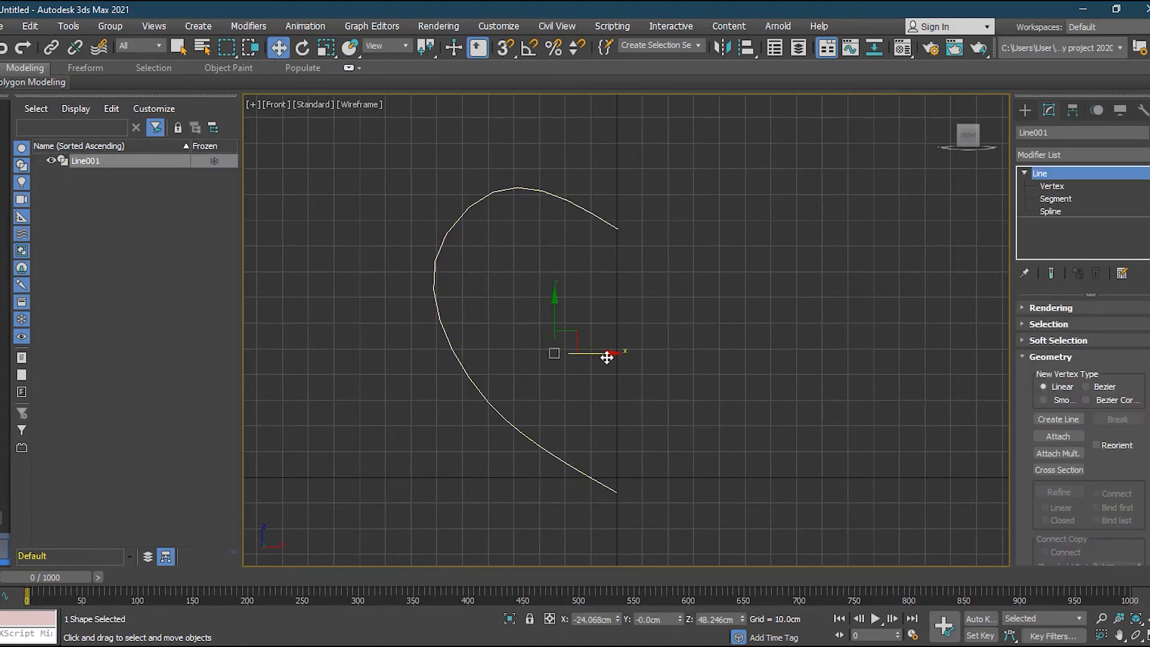
left_click_drag(603, 353, 807, 350, "shift")
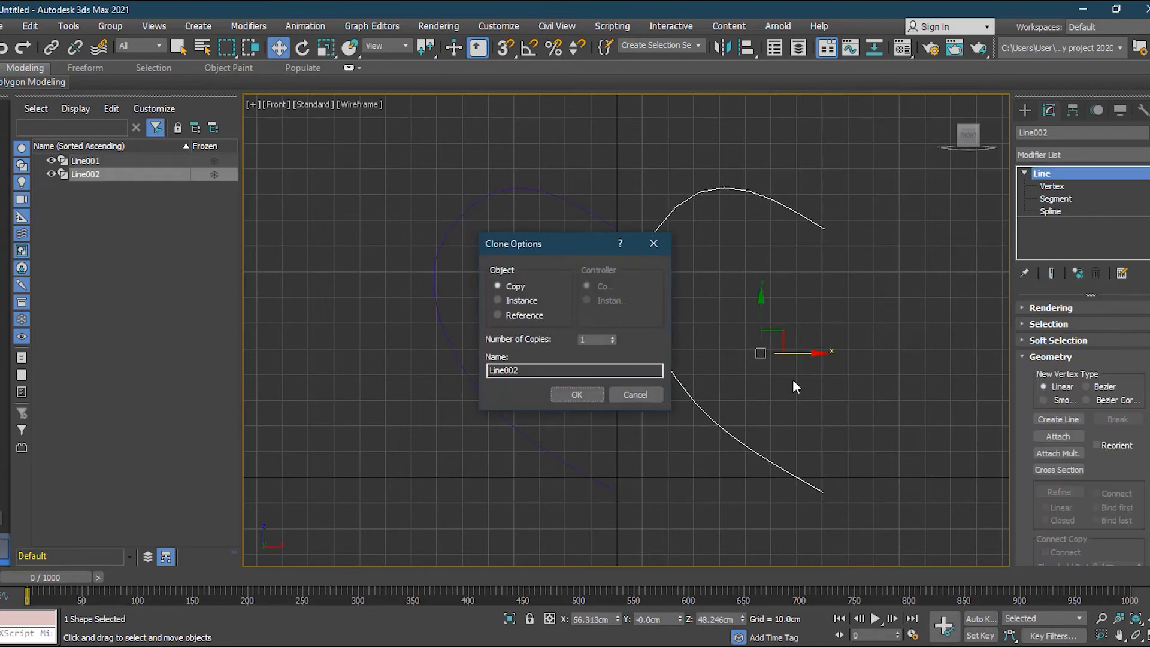
left_click(577, 395)
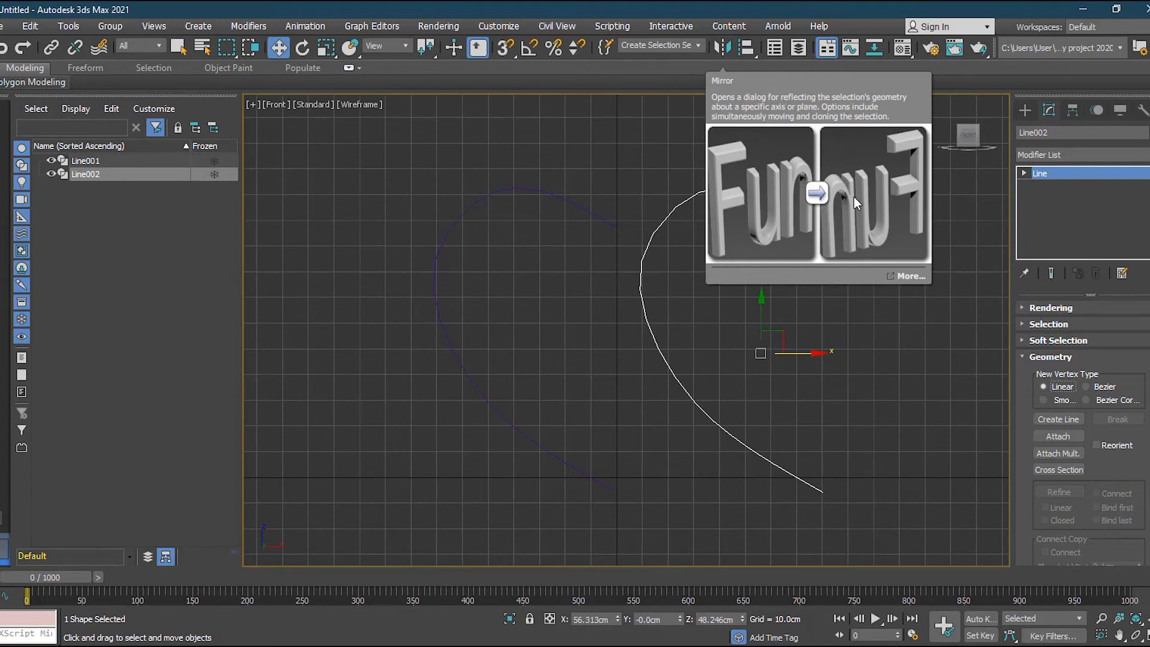
Step: Mirror the copied half about the X axis with No Clone and move it along X to meet the original half
left_click(724, 46)
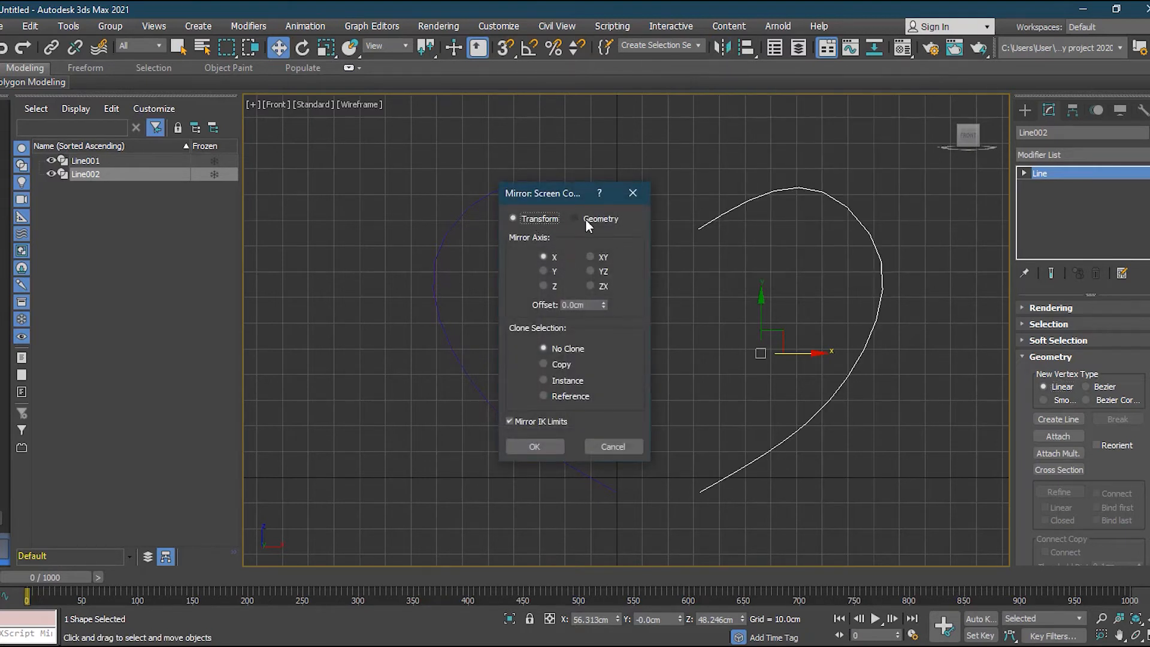
left_click(547, 269)
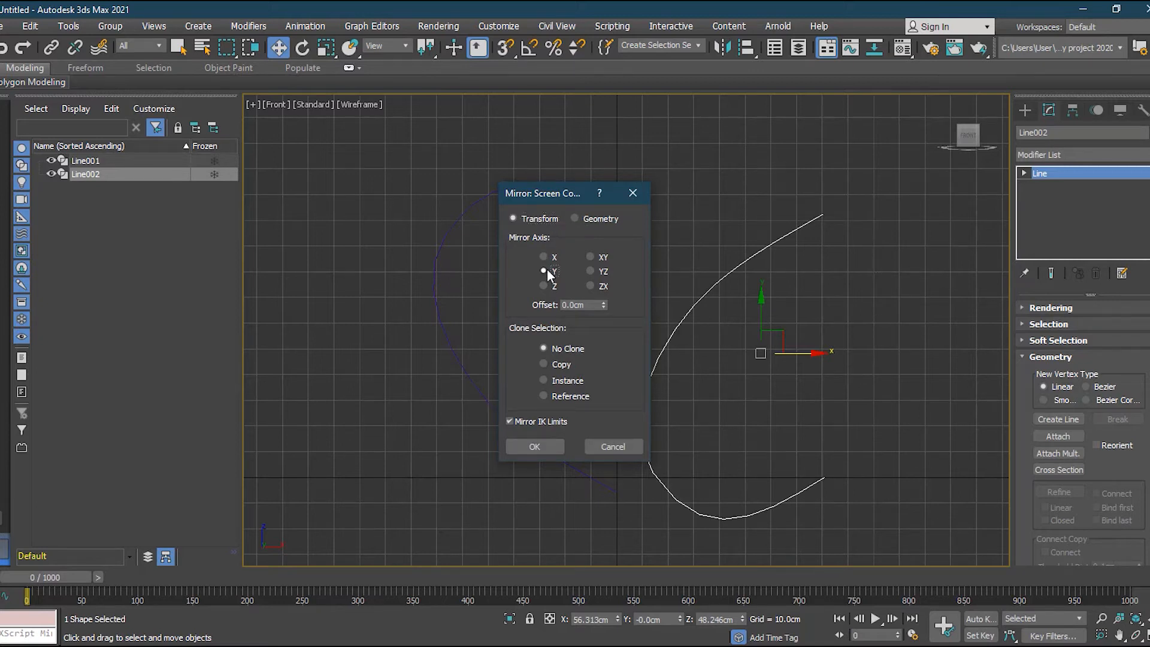
left_click(544, 286)
left_click(591, 257)
left_click(591, 271)
left_click(588, 286)
left_click(548, 257)
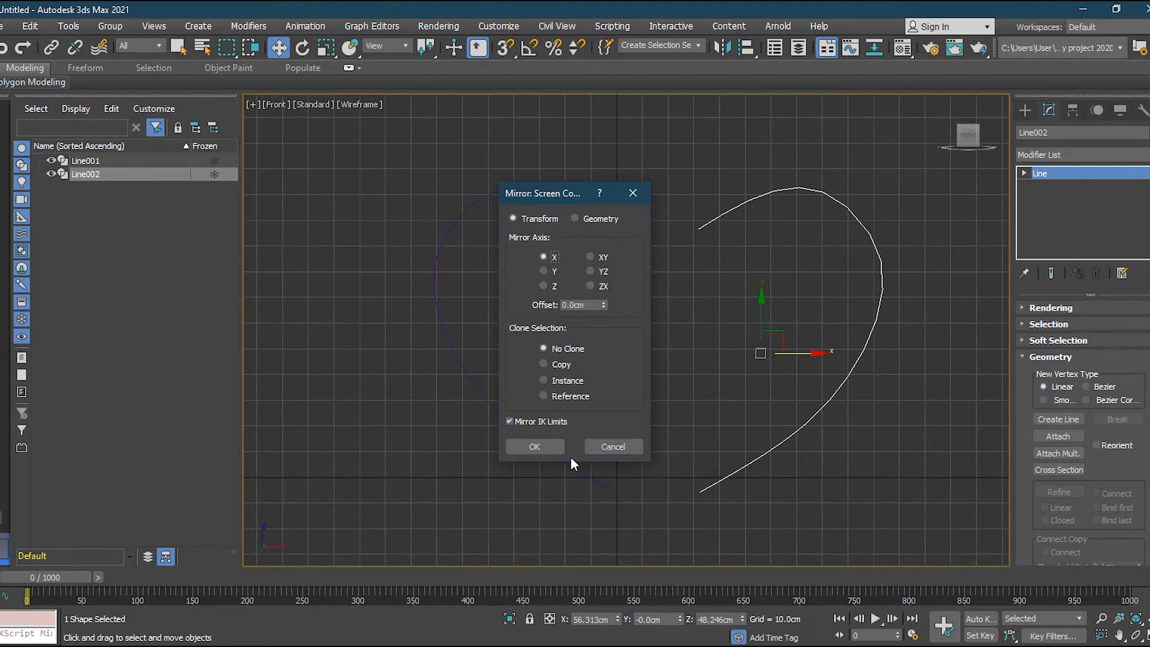
left_click(554, 447)
left_click_drag(783, 358, 701, 357)
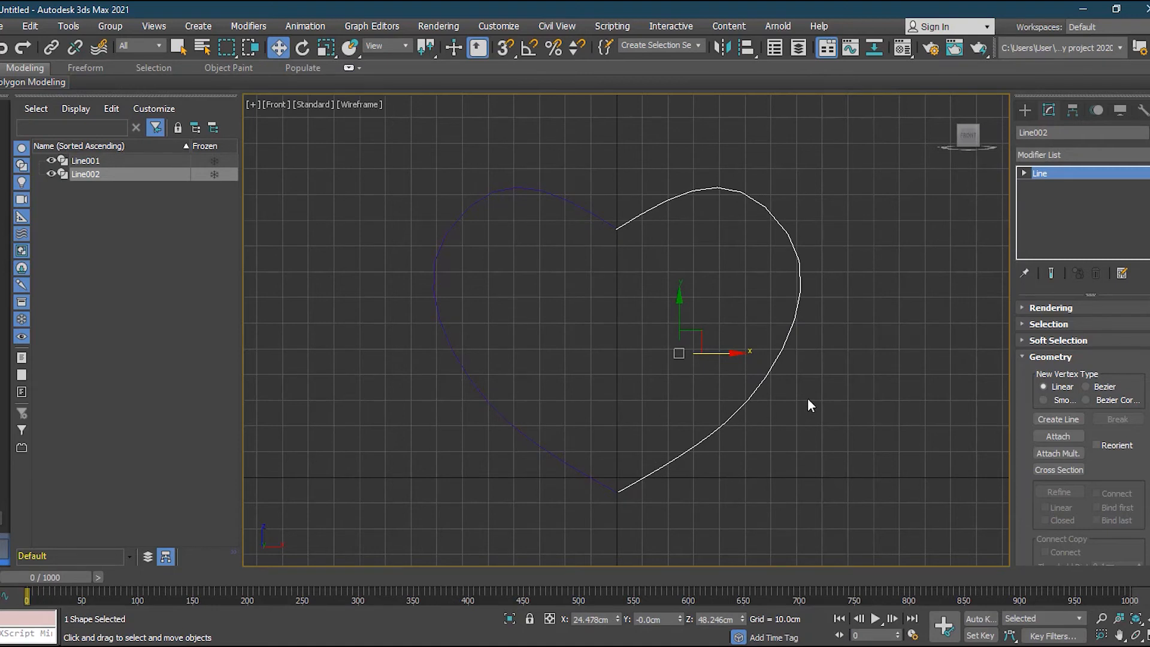
Step: Delete the mirrored half and select the original half-heart spline
key("Delete")
left_click(609, 227)
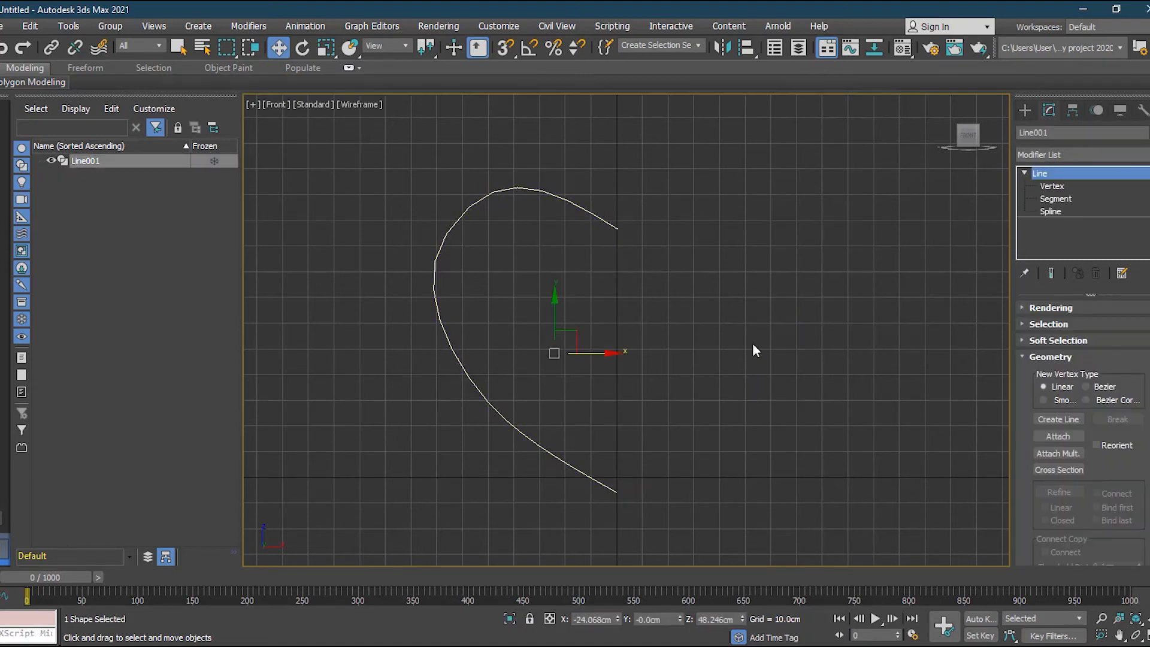
Step: Mirror the original half-heart about the X axis as a Copy and move the copy along X to meet the original half
left_click(724, 52)
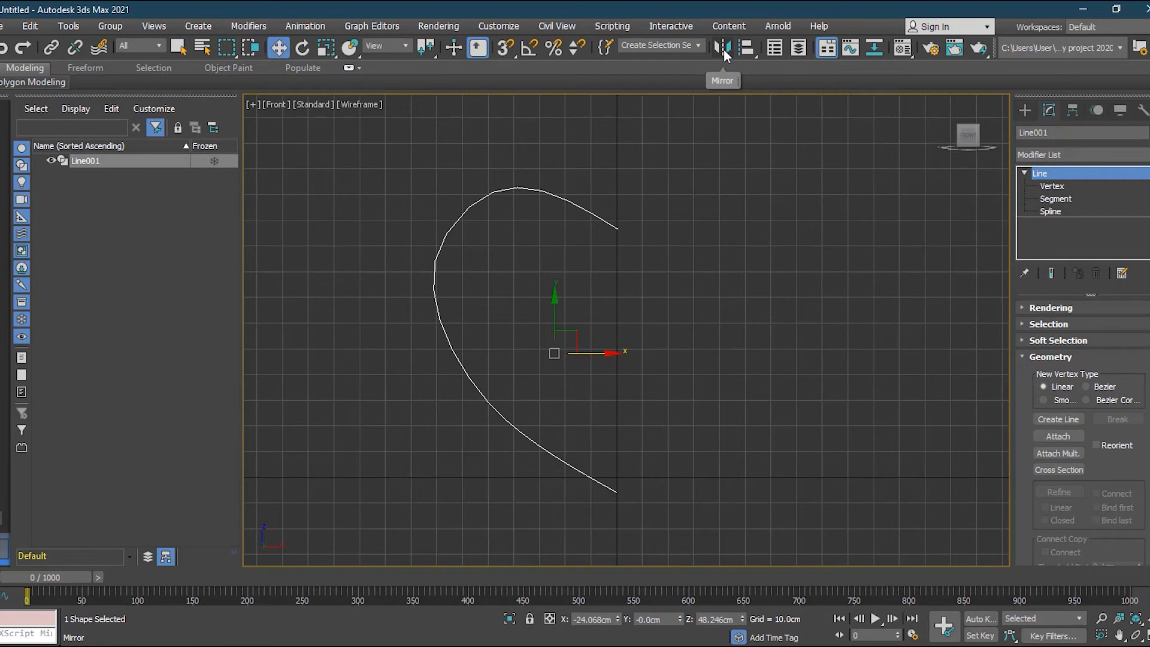
left_click_drag(545, 193, 799, 166)
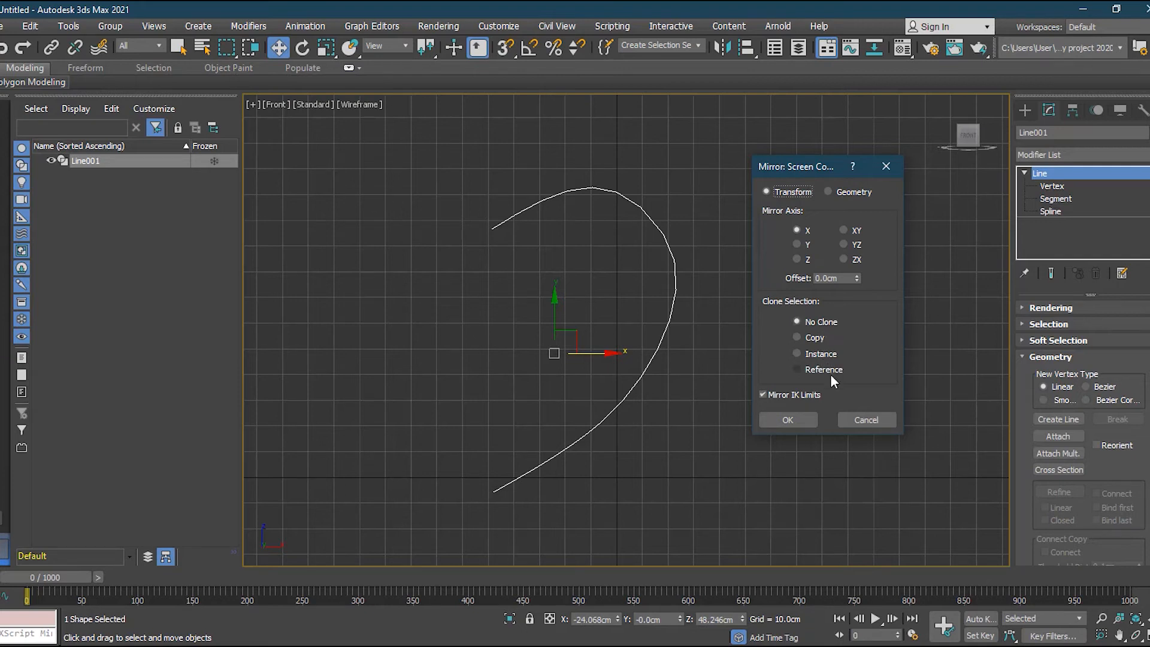
left_click(814, 338)
left_click(787, 420)
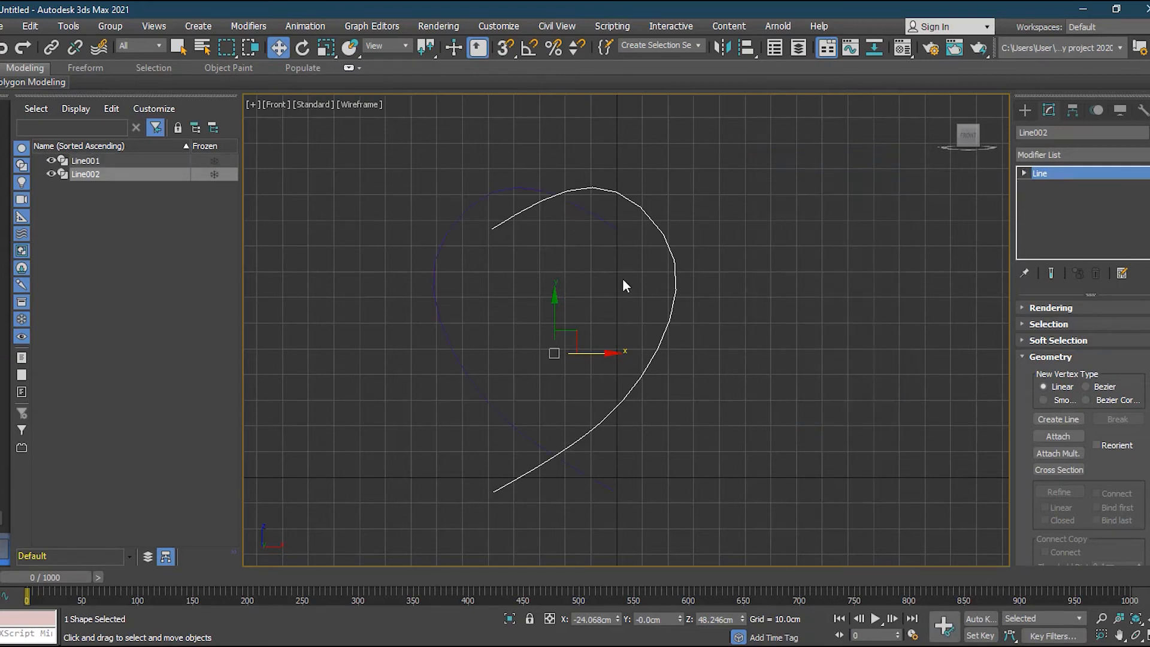
left_click_drag(600, 356, 728, 353)
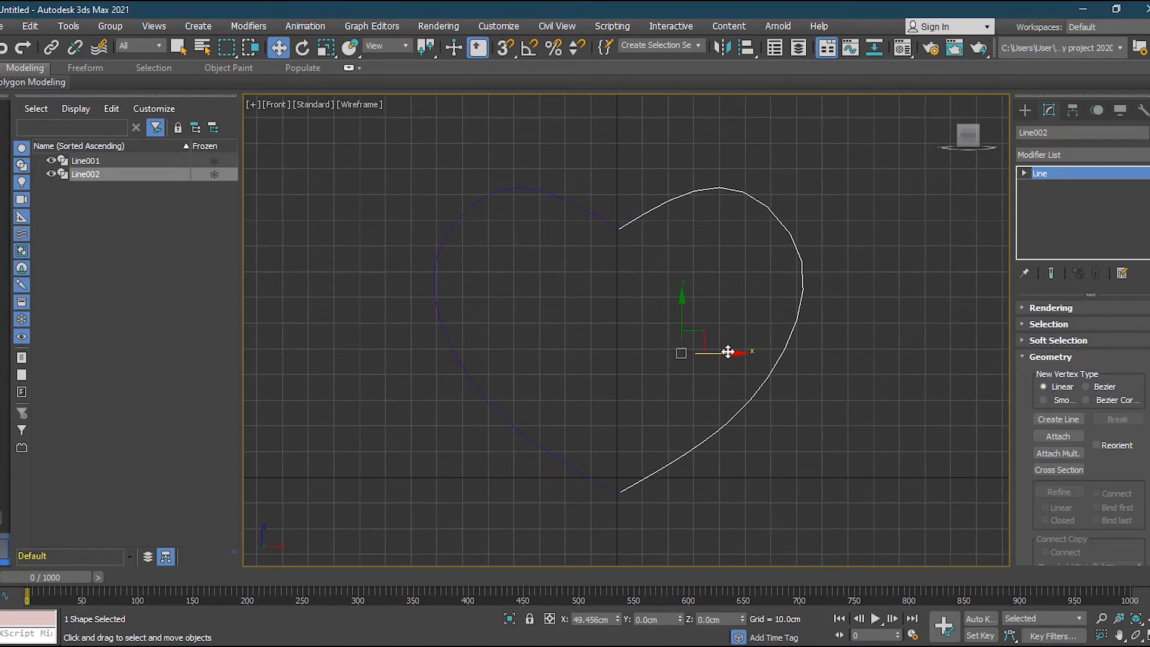
Step: Attach the mirrored half to the original half-heart spline so both form one shape
left_click(585, 213)
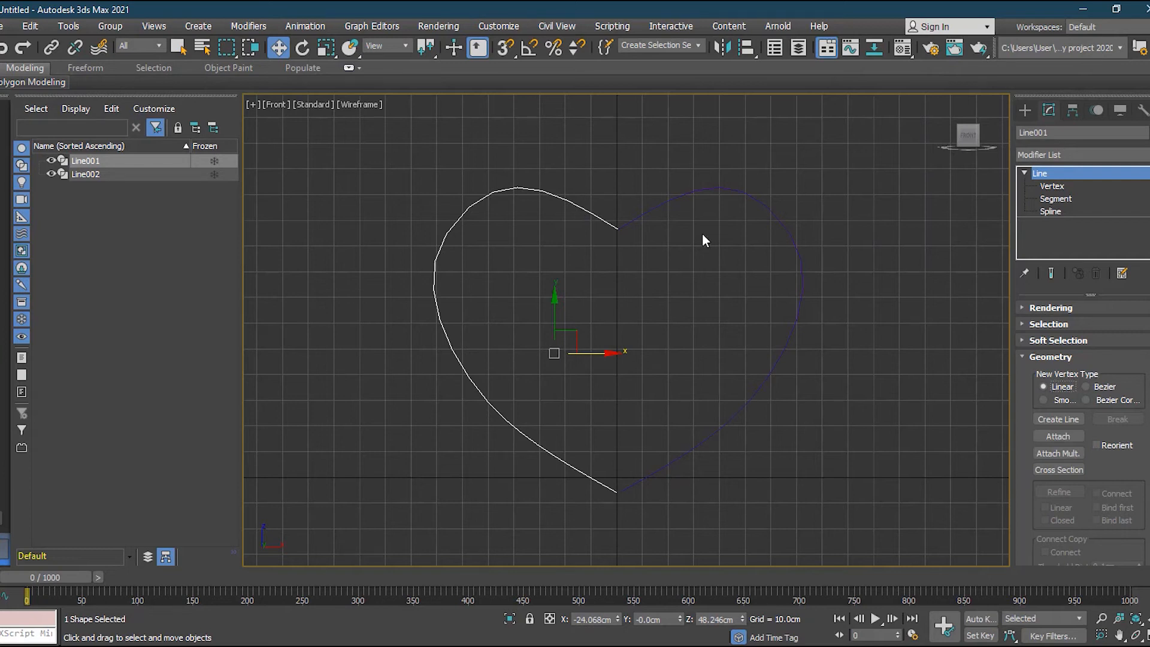
left_click(704, 193)
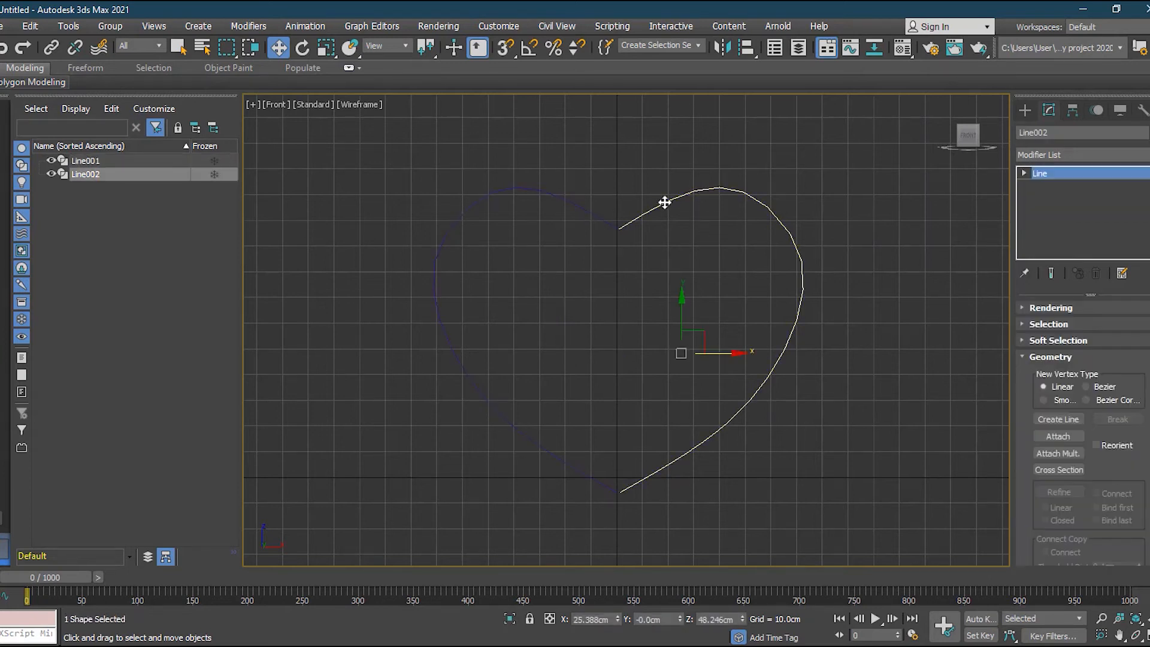
left_click(573, 200)
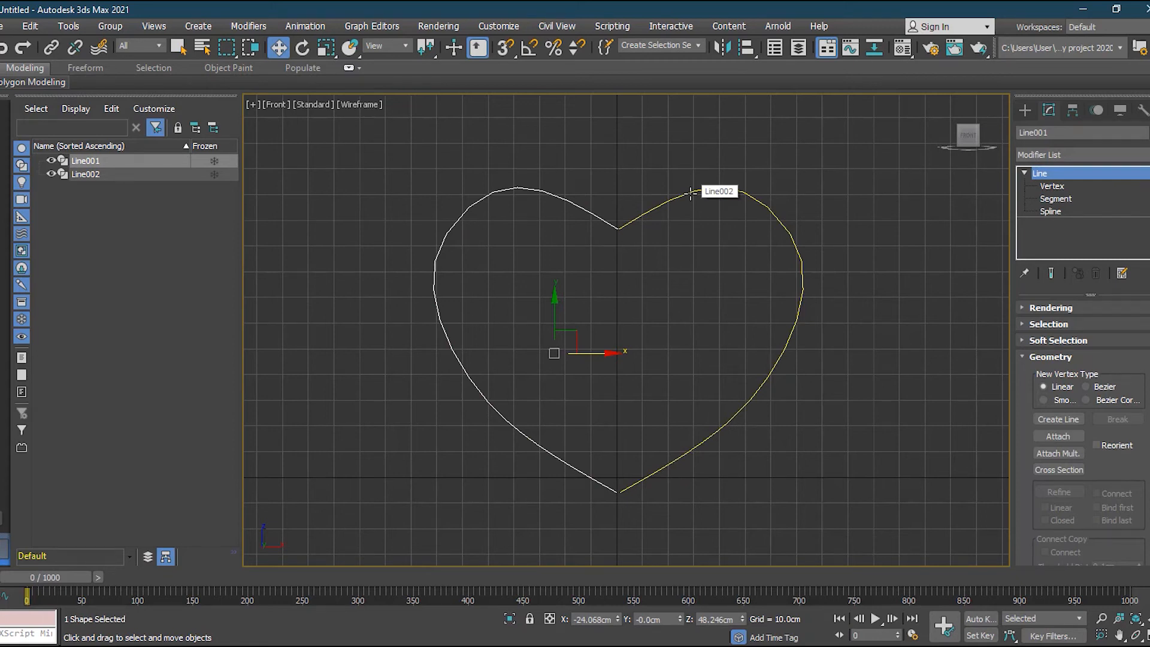
left_click(691, 192)
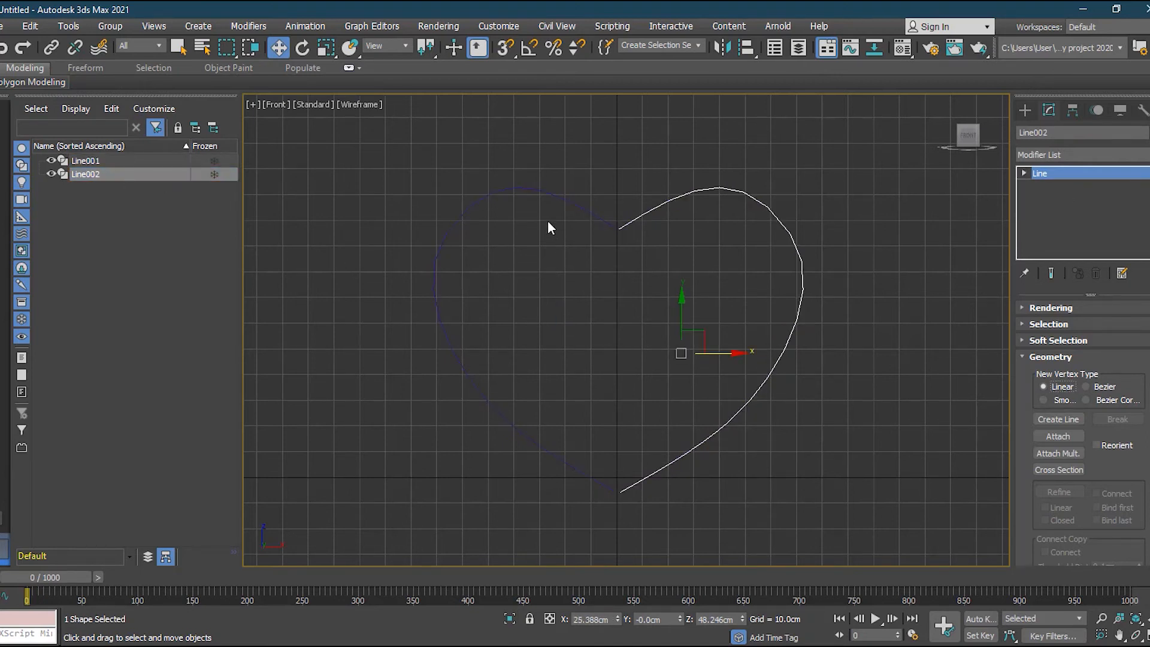
left_click(550, 226)
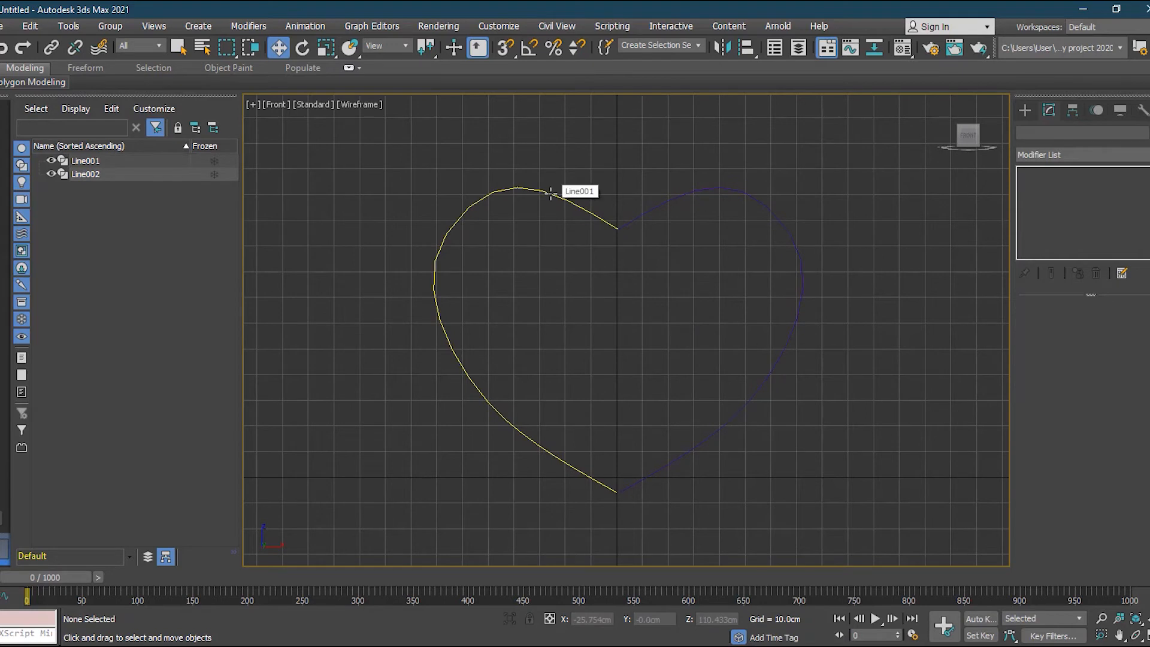
left_click(550, 193)
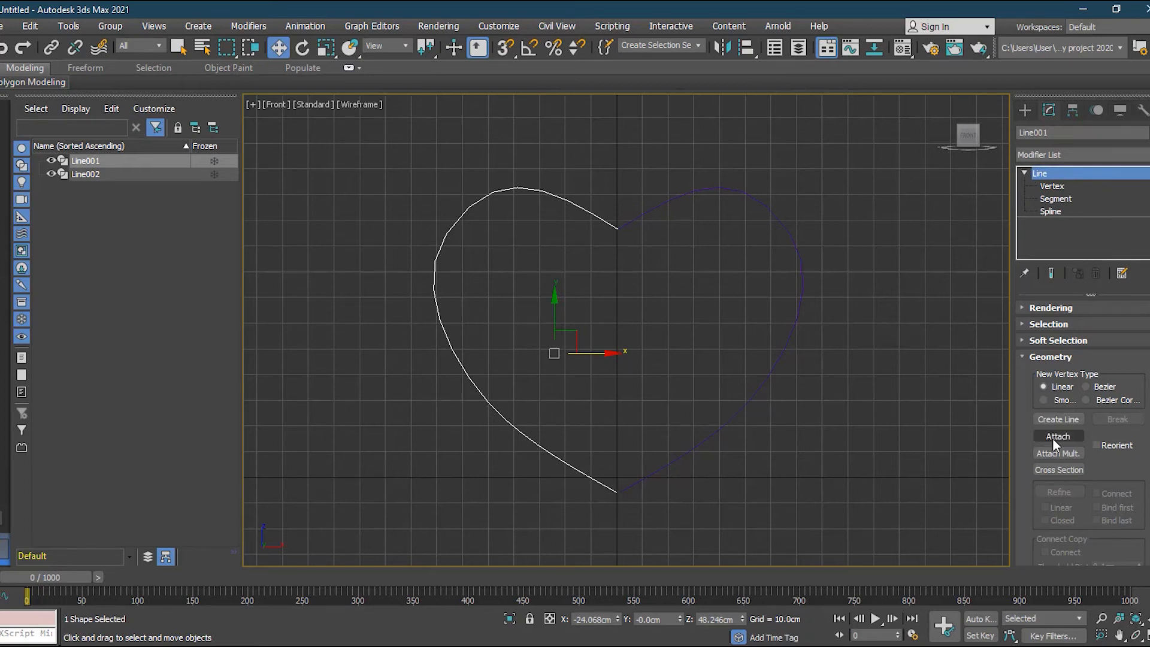
left_click(1053, 437)
left_click(1050, 437)
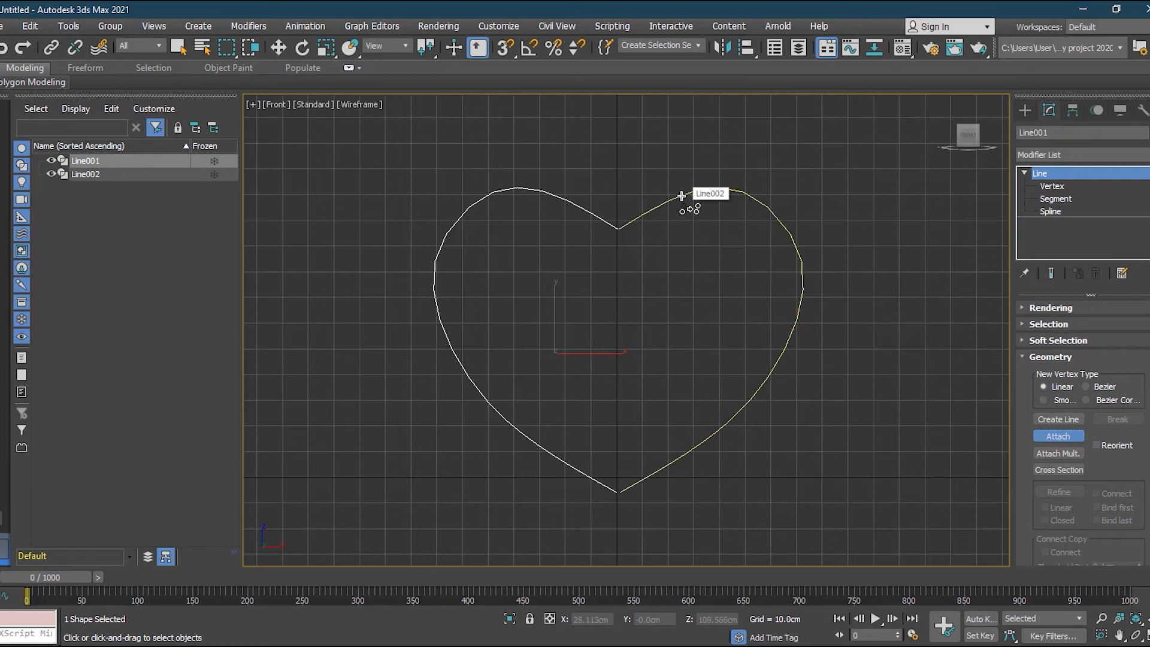
left_click(681, 196)
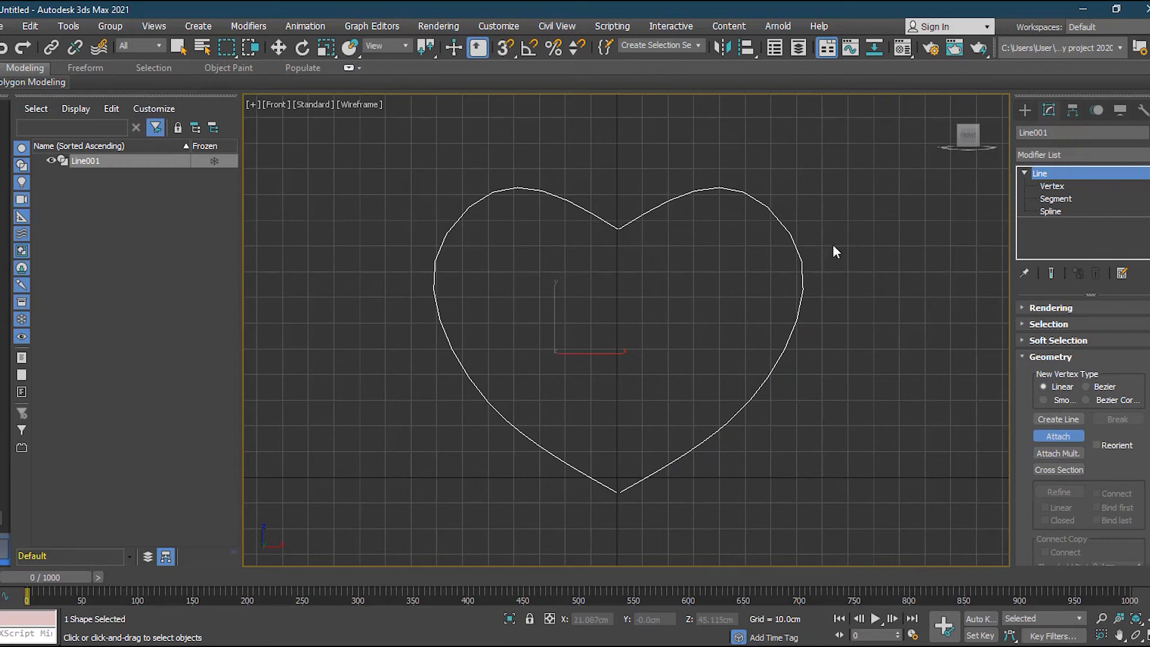
Step: In Vertex mode, fuse and weld the two end vertices at the heart's upper notch
left_click(1053, 185)
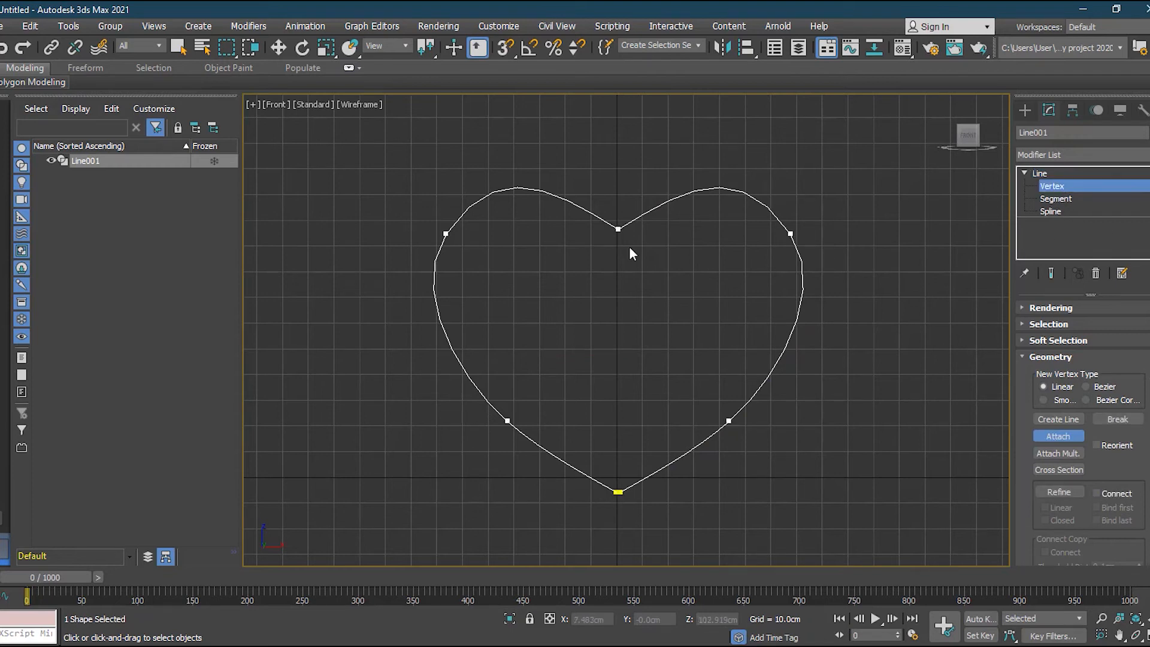
scroll(616, 383, "up", 10)
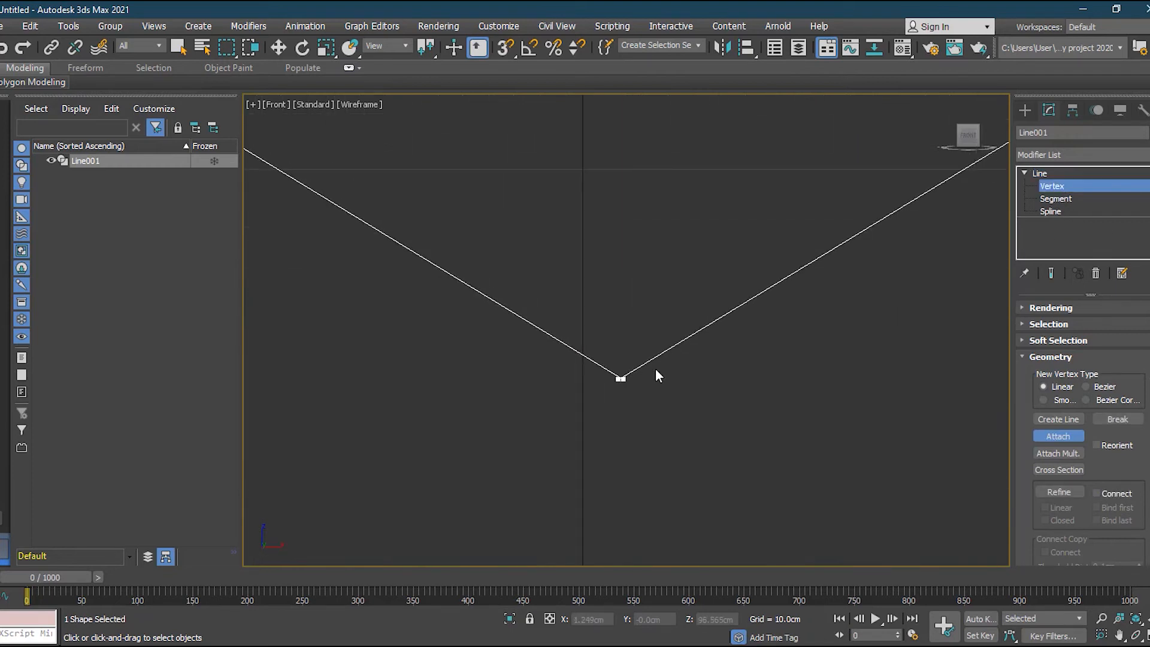
scroll(604, 381, "up", 3)
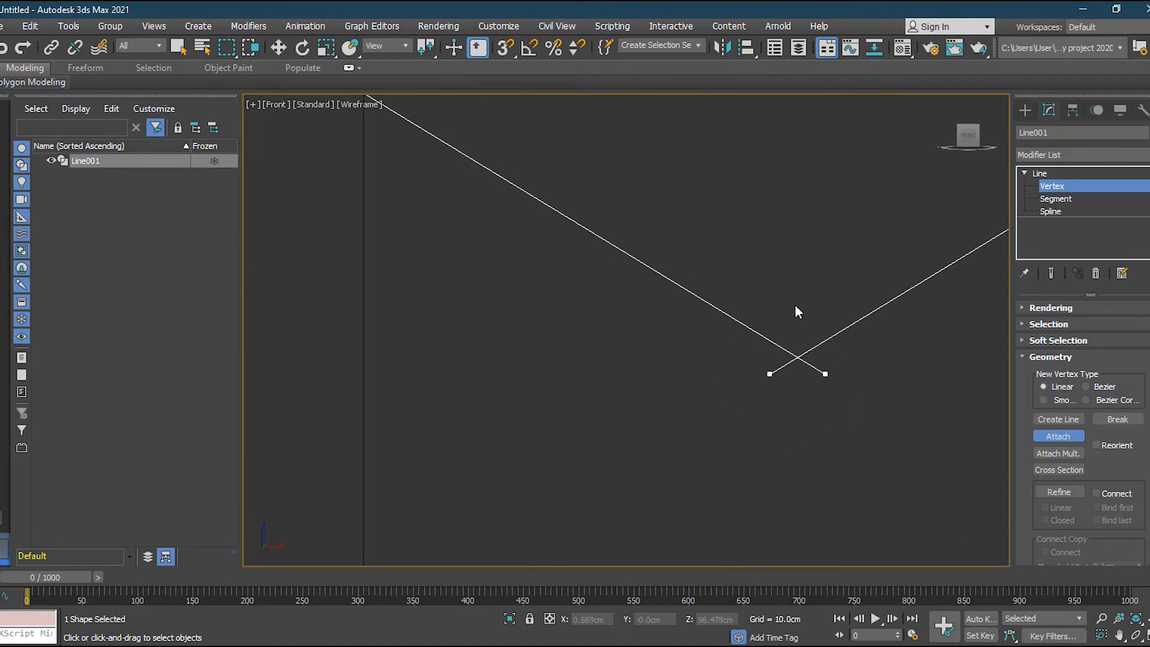
scroll(752, 404, "down", 10)
scroll(719, 414, "up", 5)
scroll(666, 339, "down", 10)
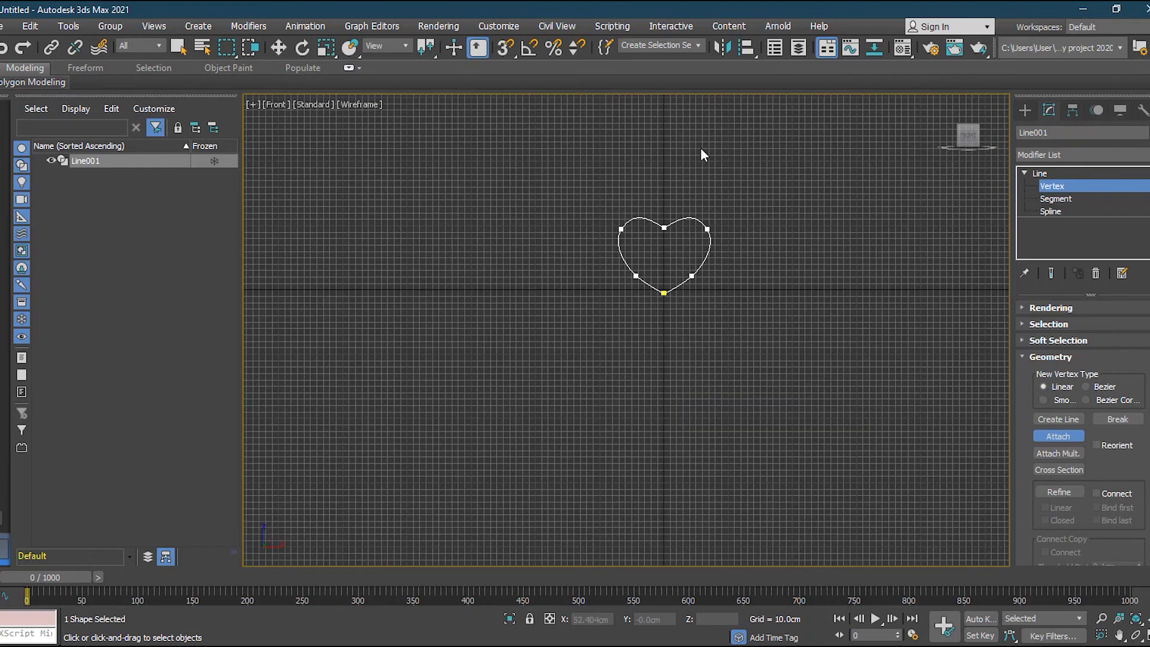
scroll(541, 485, "up", 10)
scroll(527, 481, "up", 3)
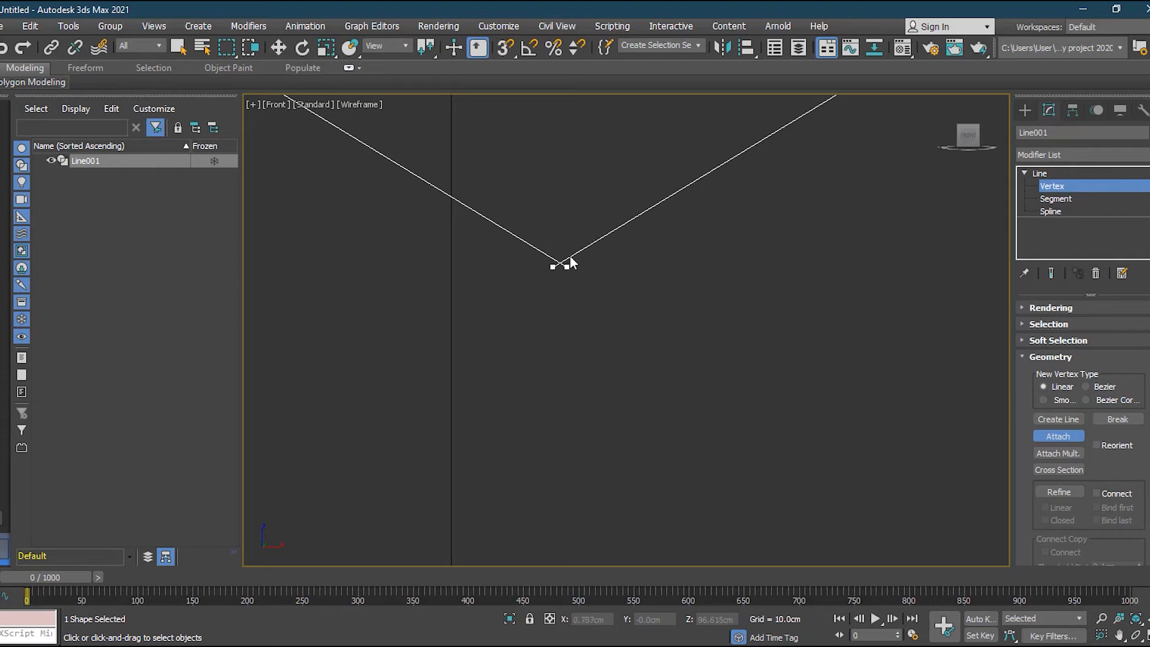
key("w")
left_click_drag(523, 227, 616, 319)
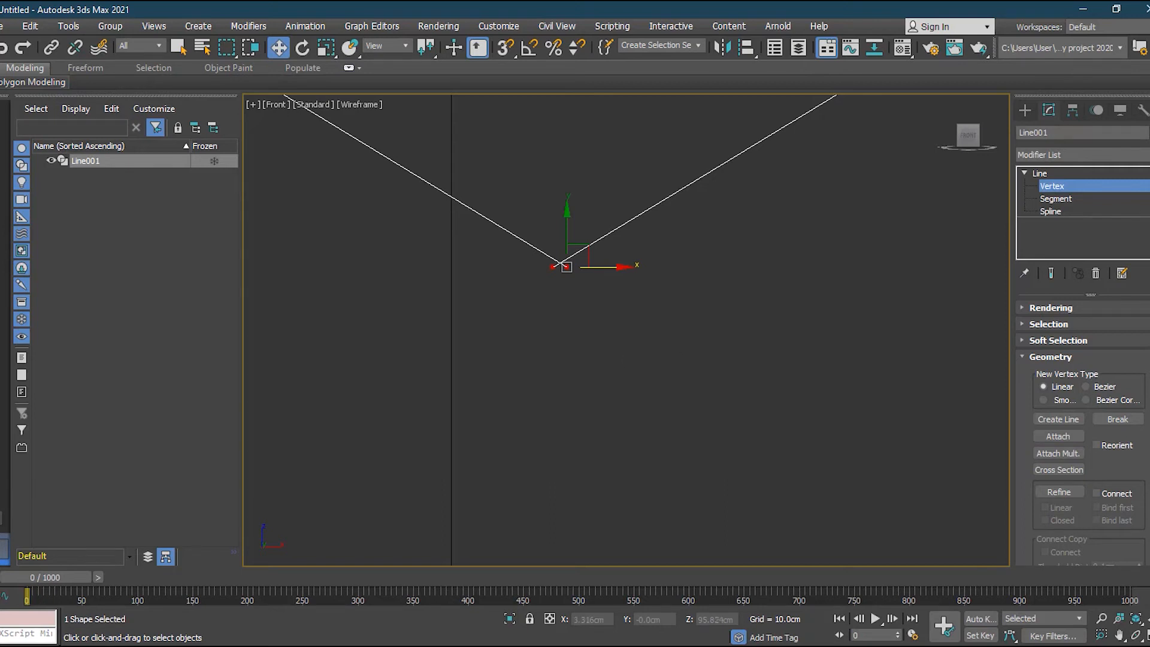
scroll(1085, 432, "down", 10)
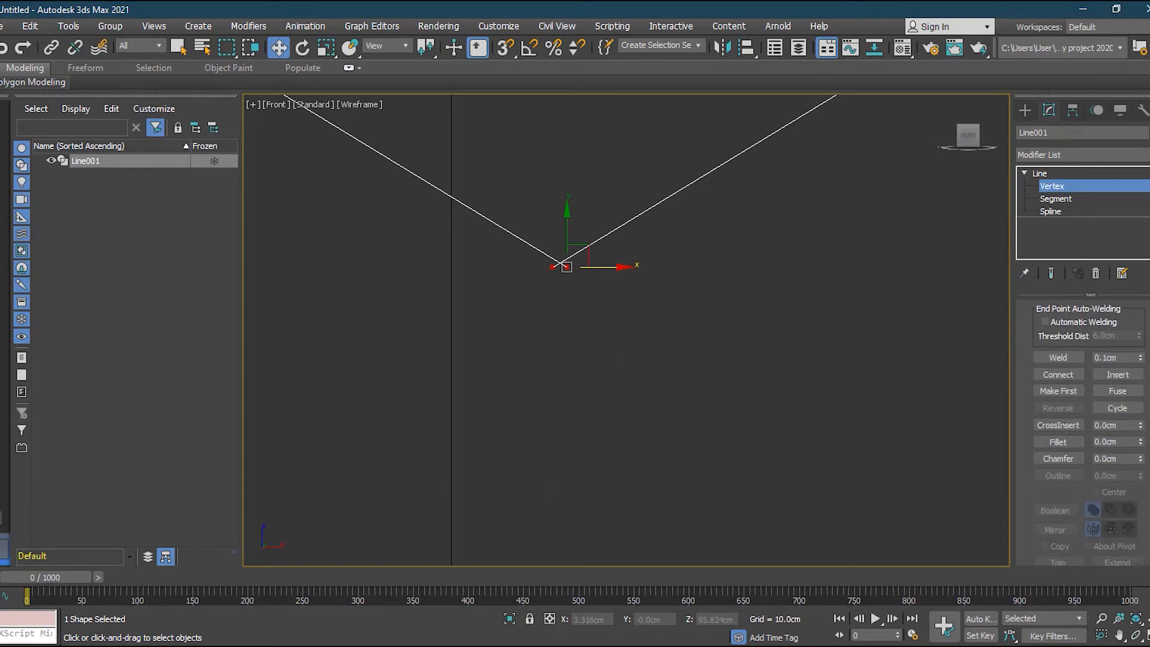
scroll(1084, 431, "down", 1)
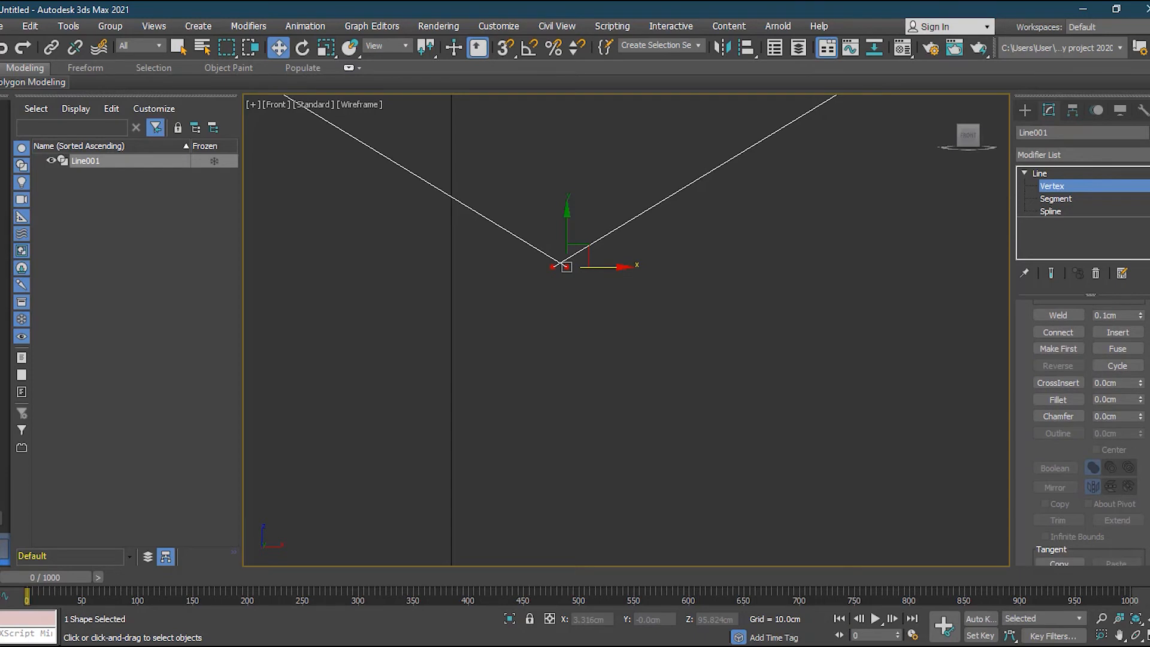
left_click(1118, 350)
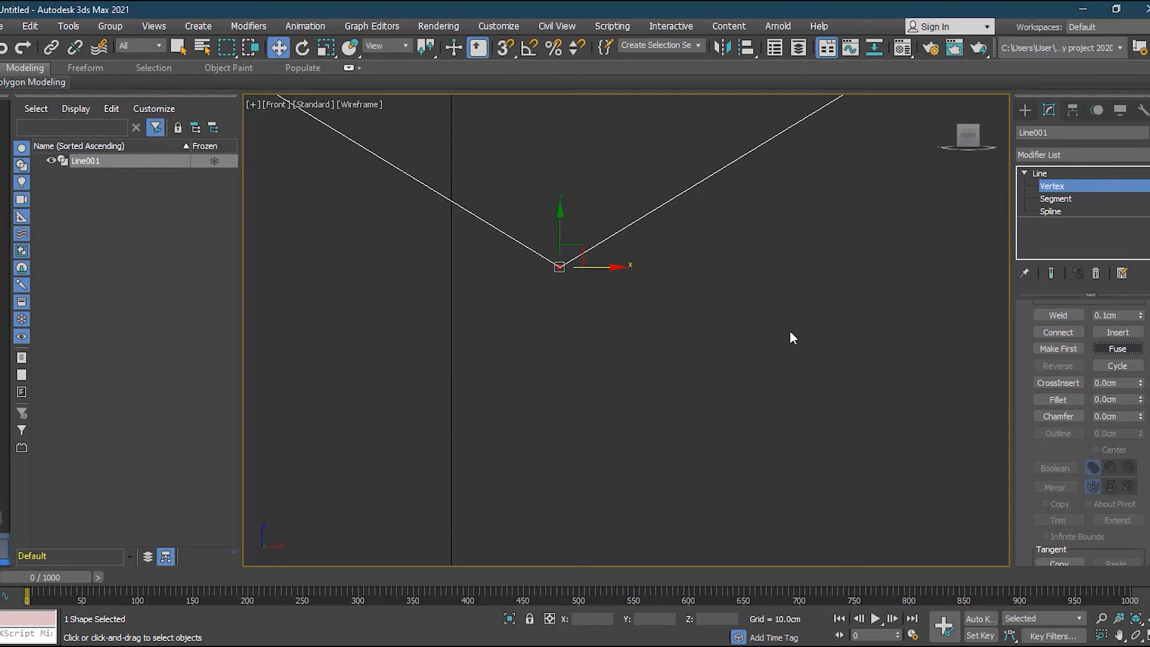
left_click(1056, 315)
Step: Fuse and weld the two end vertices at the heart's bottom tip
scroll(576, 344, "up", 2)
scroll(593, 353, "down", 4)
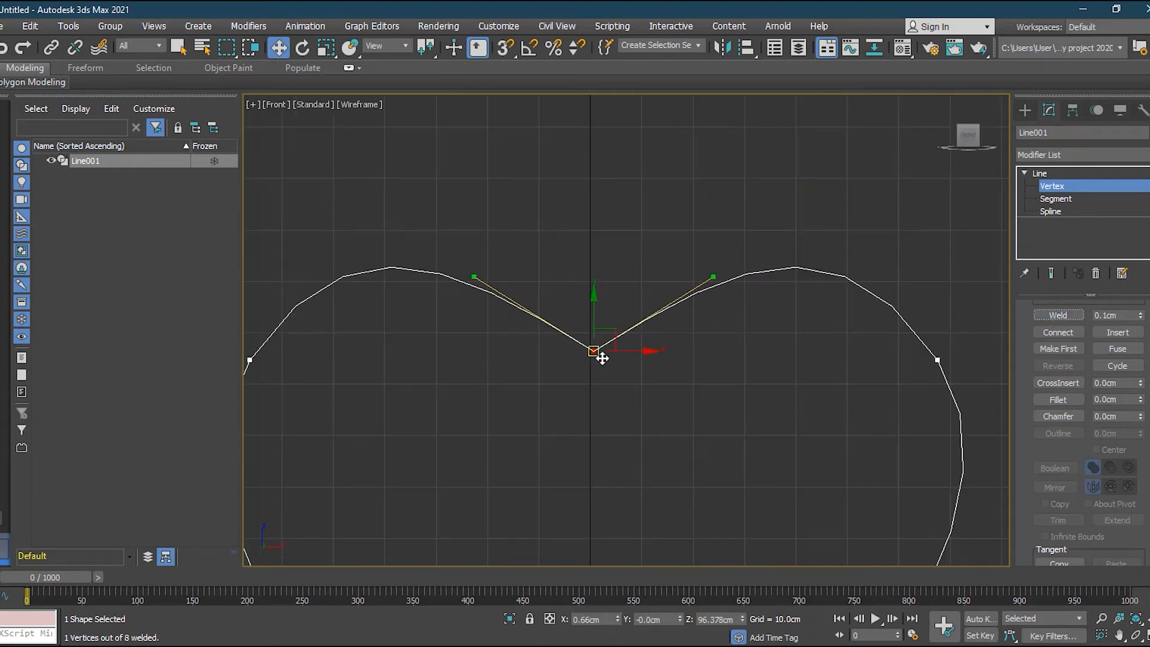
middle_click_drag(560, 475, 617, 200)
scroll(588, 436, "up", 4)
scroll(585, 430, "up", 5)
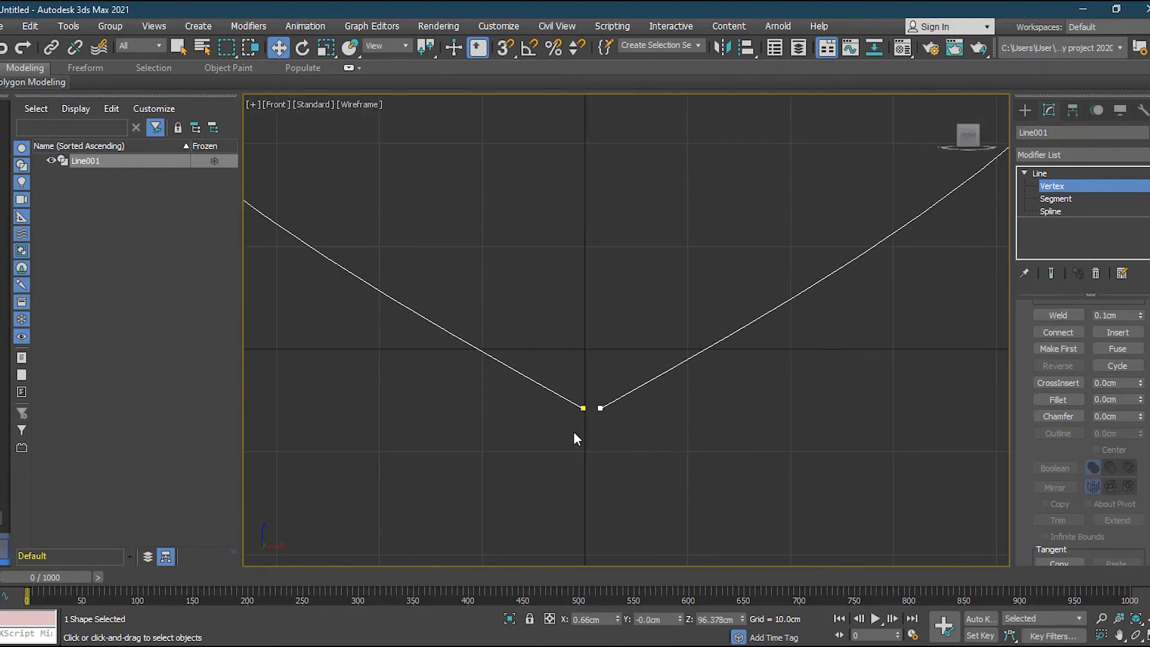
left_click_drag(674, 424, 681, 428)
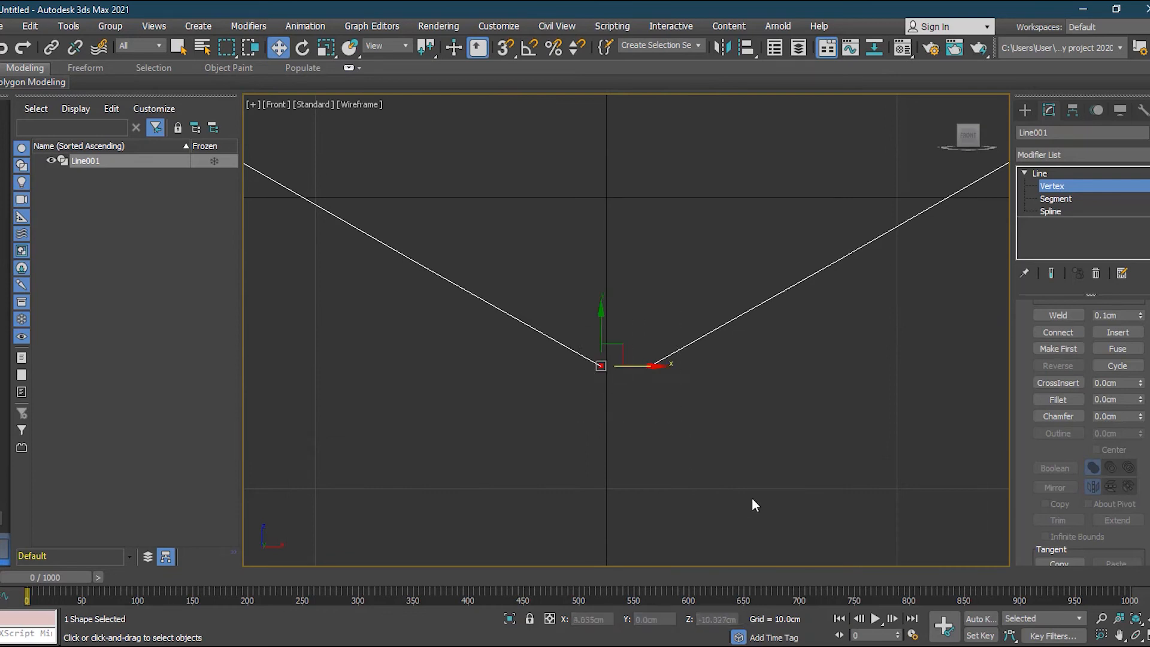
left_click(1121, 350)
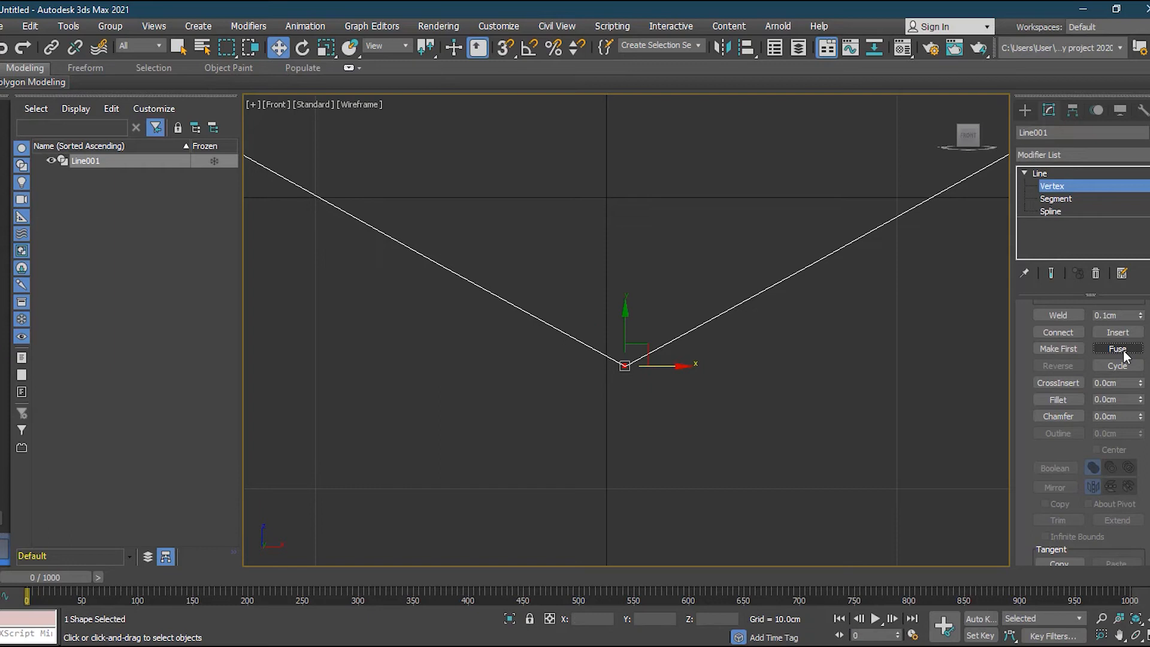
left_click(1059, 316)
scroll(659, 379, "down", 5)
scroll(669, 373, "up", 3)
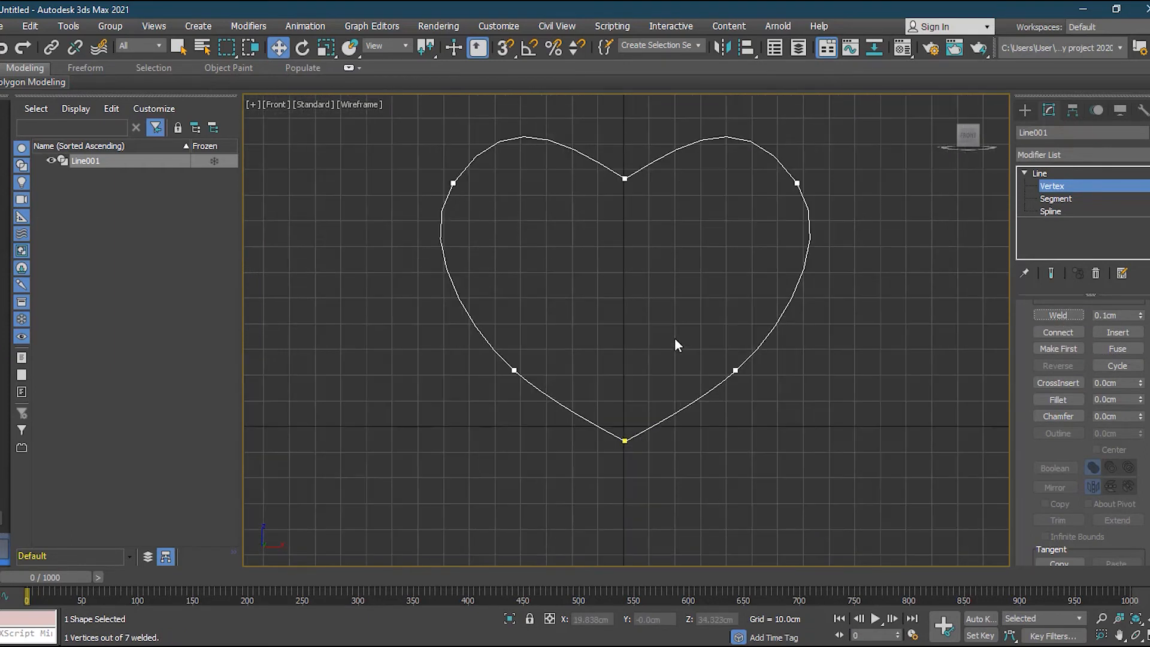
Step: Select the upper notch and bottom tip vertices in turn to check each welded point
left_click_drag(602, 167, 667, 488)
left_click(626, 177)
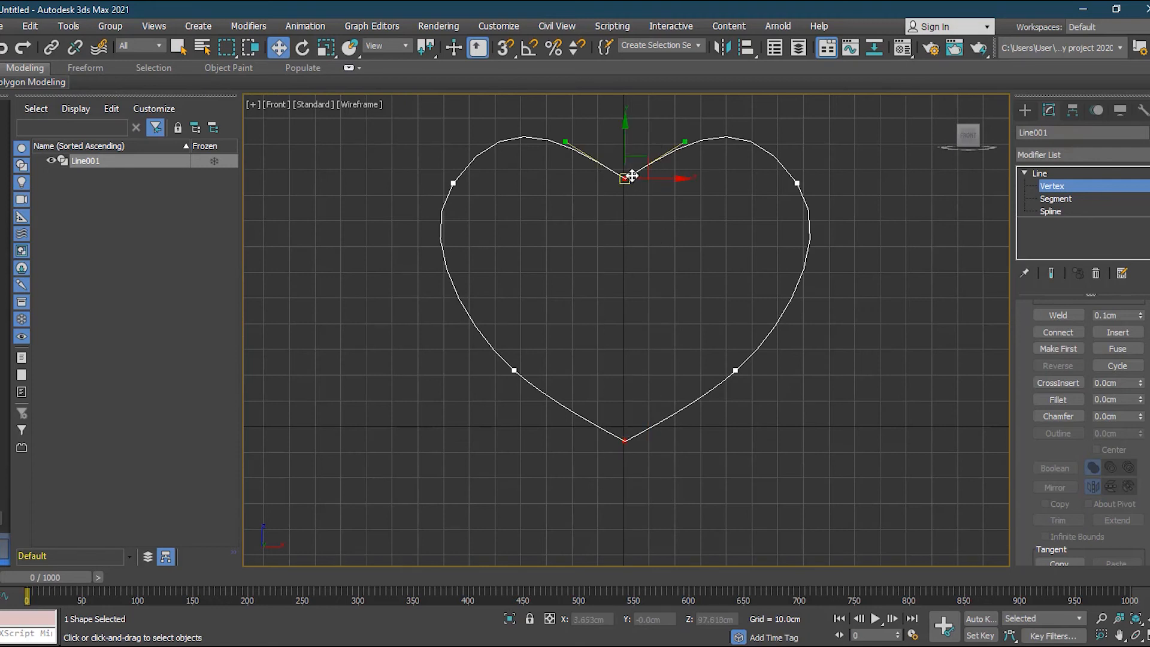
left_click(625, 440)
left_click(625, 178)
left_click(625, 441)
left_click(625, 177)
left_click(623, 440)
left_click(625, 178)
left_click(625, 441)
left_click(625, 177)
left_click(625, 441)
left_click(625, 178)
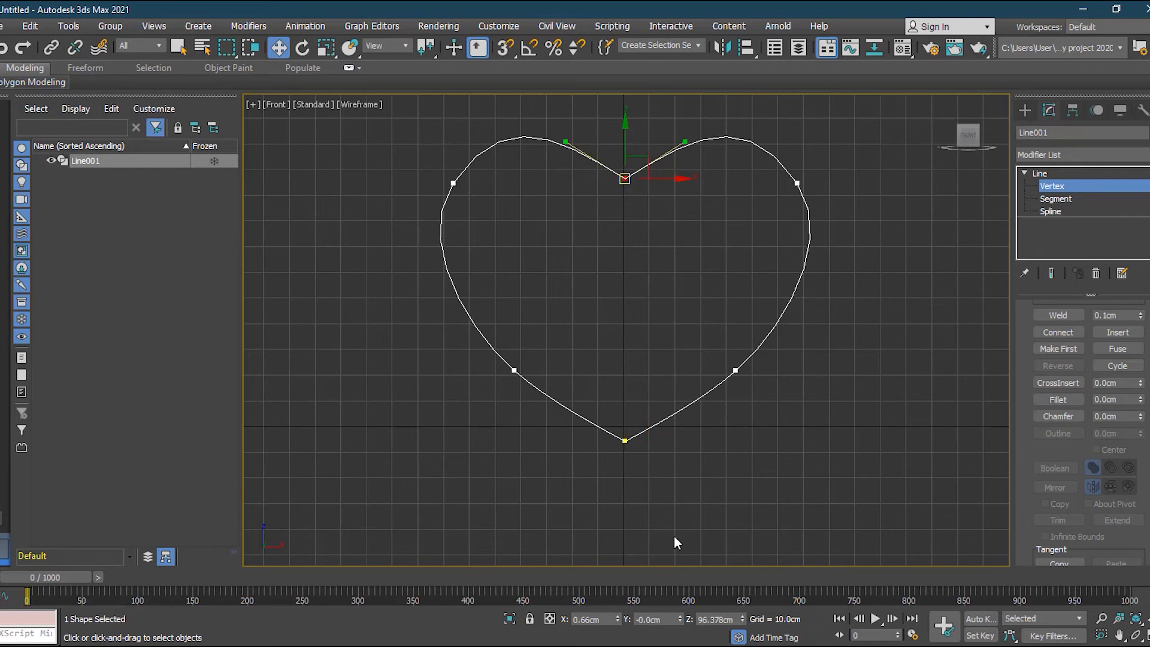
Step: Try moving the notch vertex along X, undo the move, and recheck the notch and tip vertices
mouse_move(663, 178)
left_mouse_down()
mouse_move(653, 179)
mouse_move(666, 179)
left_mouse_up()
key("ctrl+z")
left_click(625, 441)
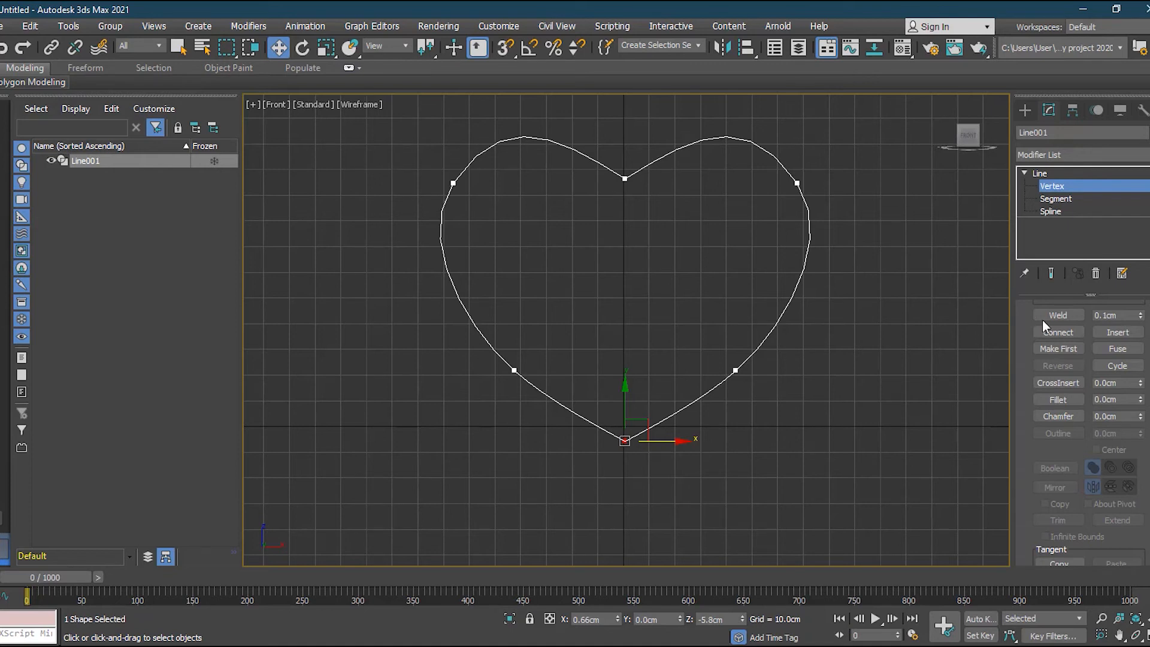
left_click(624, 178)
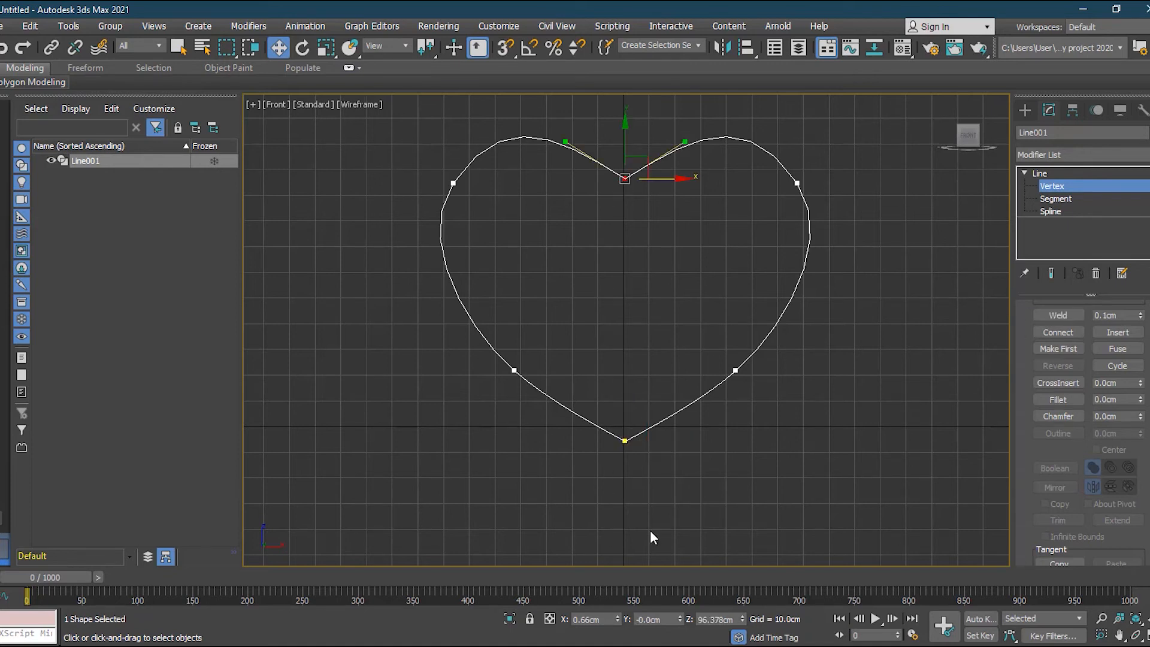
left_click(626, 441)
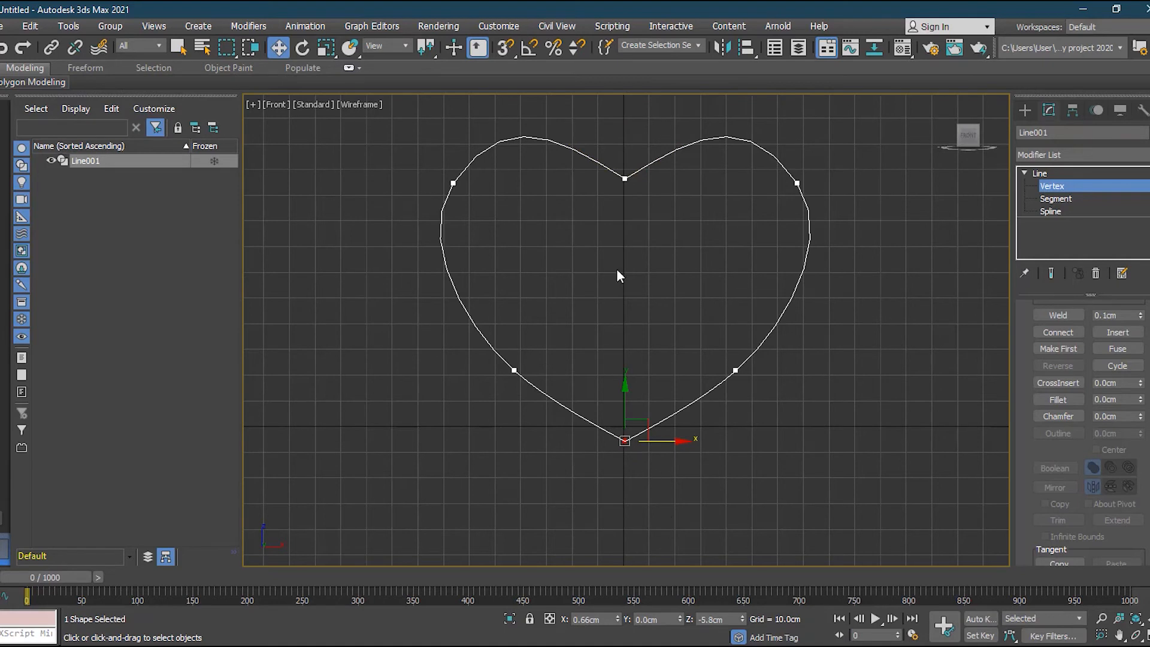
left_click(624, 178)
scroll(659, 261, "up", 2)
scroll(657, 273, "down", 5)
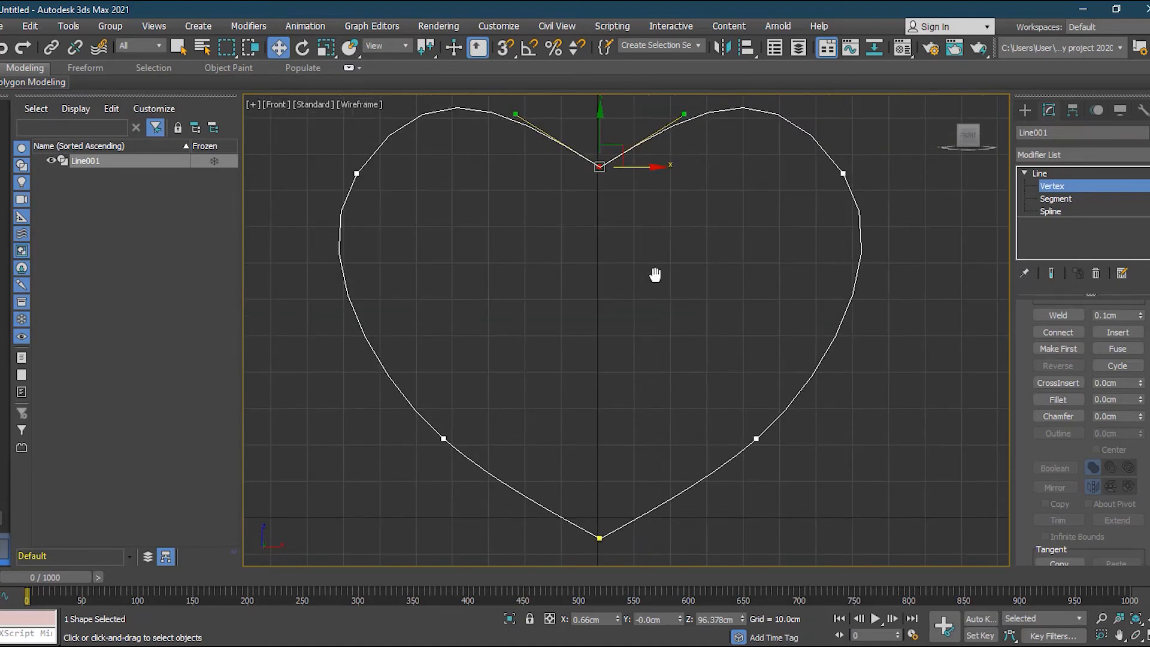
Step: Leave vertex editing, select the whole heart shape and move it along X to about -26.5 cm
scroll(1084, 431, "up", 6)
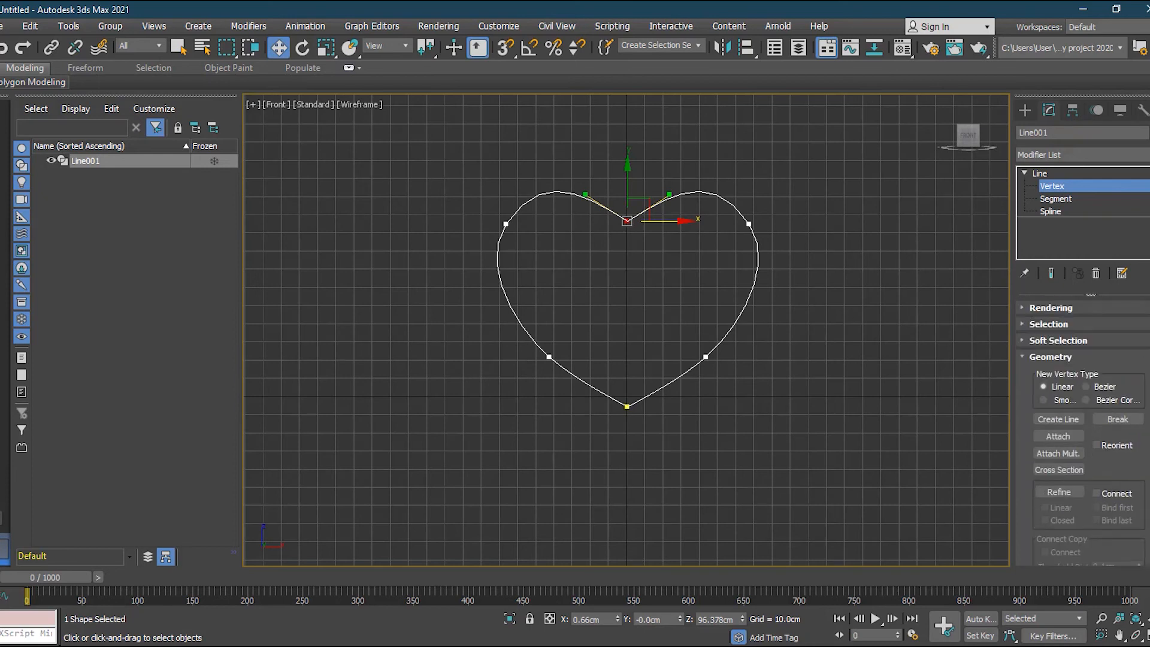
left_click(1041, 175)
left_click(732, 316)
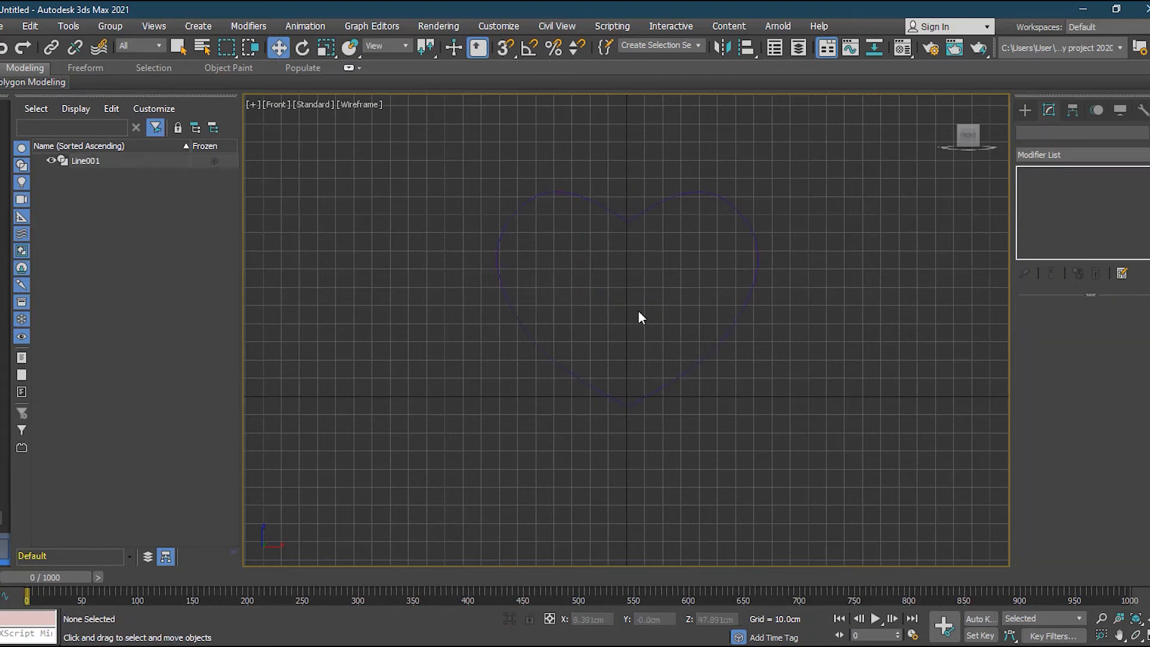
left_click(637, 403)
mouse_move(629, 313)
left_mouse_down()
mouse_move(655, 308)
mouse_move(627, 309)
left_mouse_up()
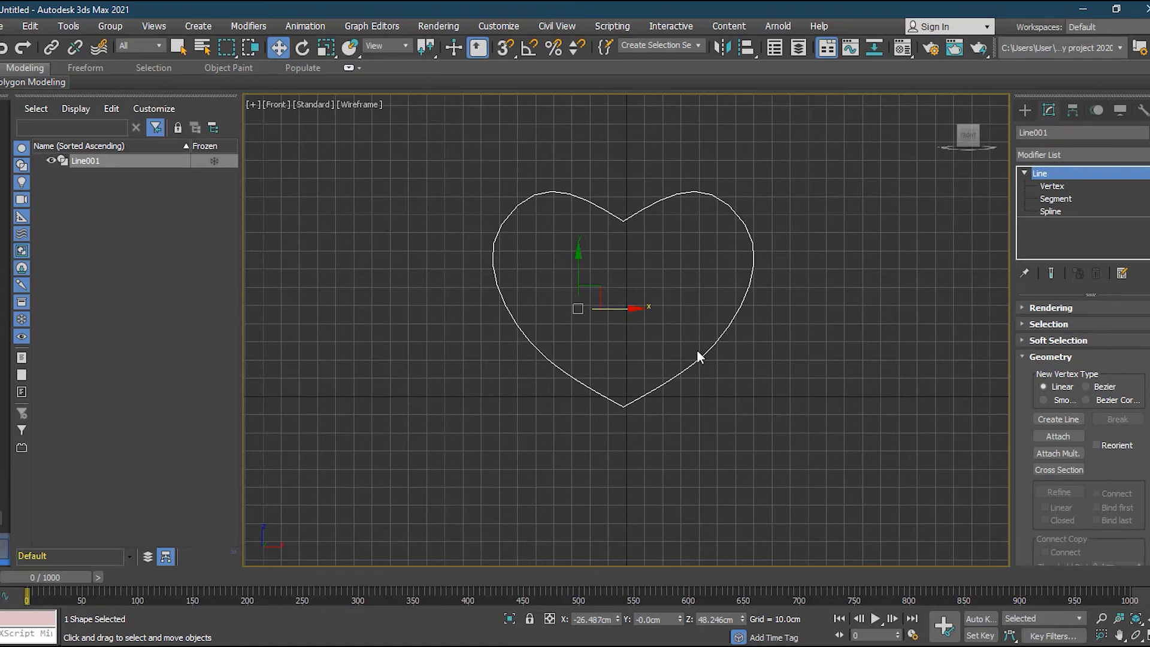
Step: Copy the heart down and to the left as an independent shape, and rotate the copy about 31 degrees
mouse_move(615, 309)
left_mouse_down()
mouse_move(452, 376)
mouse_move(443, 351)
mouse_move(442, 366)
left_mouse_up()
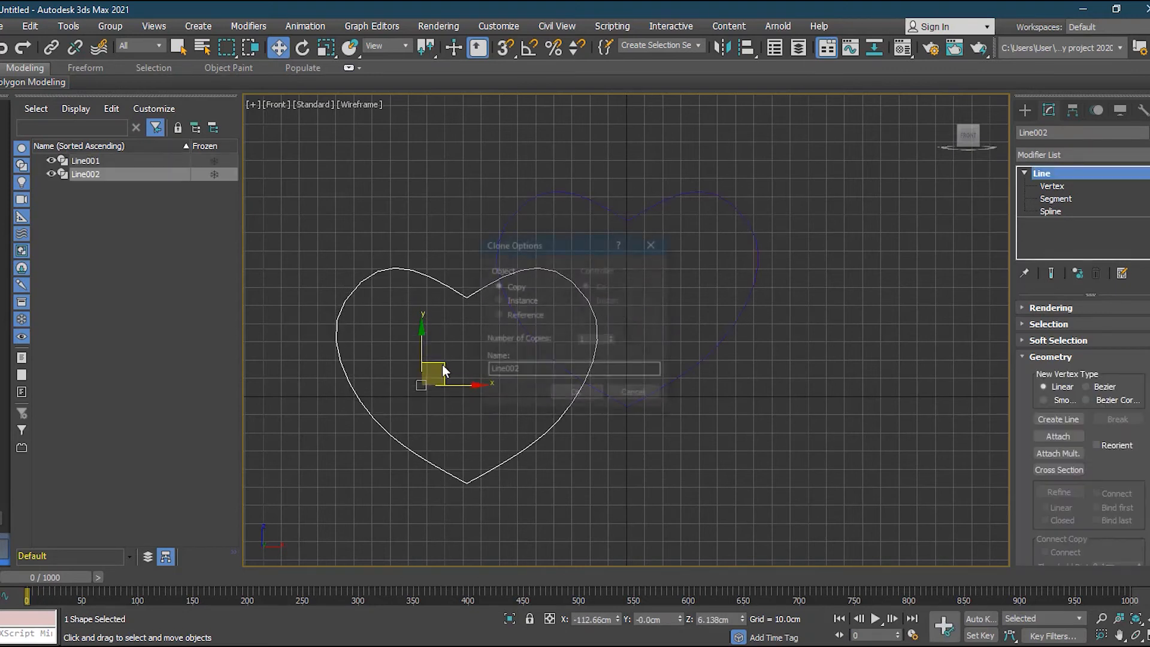
left_click(584, 392)
key("e")
left_click_drag(473, 396, 488, 371)
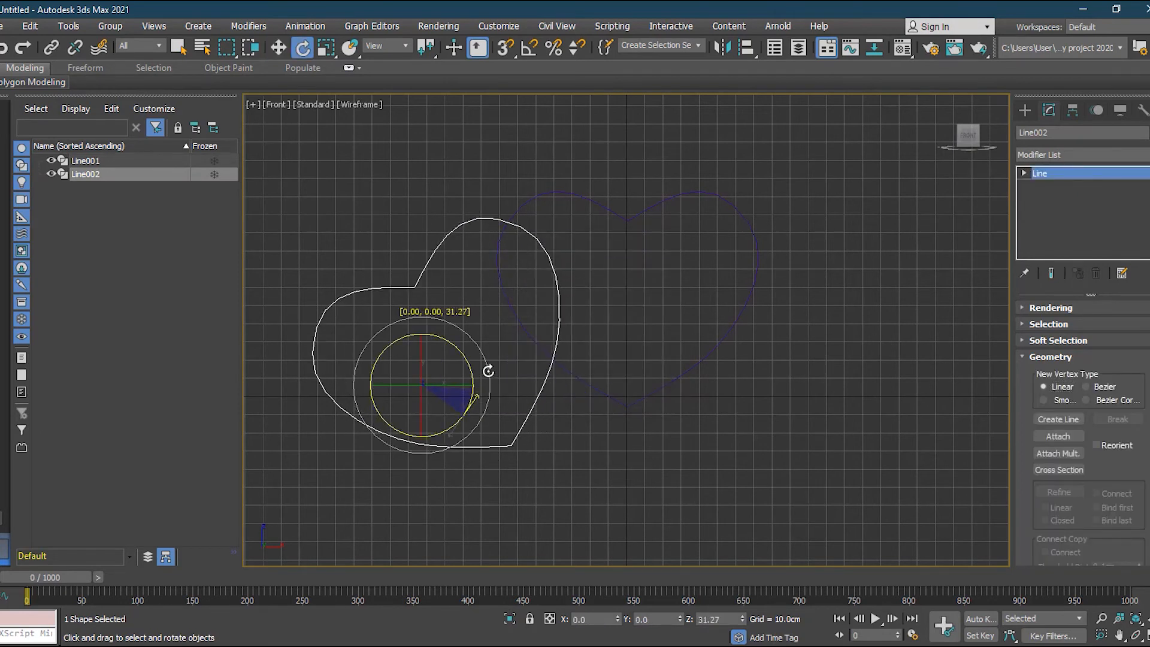
Step: Rotate the copied heart further and move it to about X -39.3 cm, Z -41.9 cm, its tip near the original heart's bottom tip
left_click(279, 48)
left_click_drag(450, 375, 500, 411)
key("e")
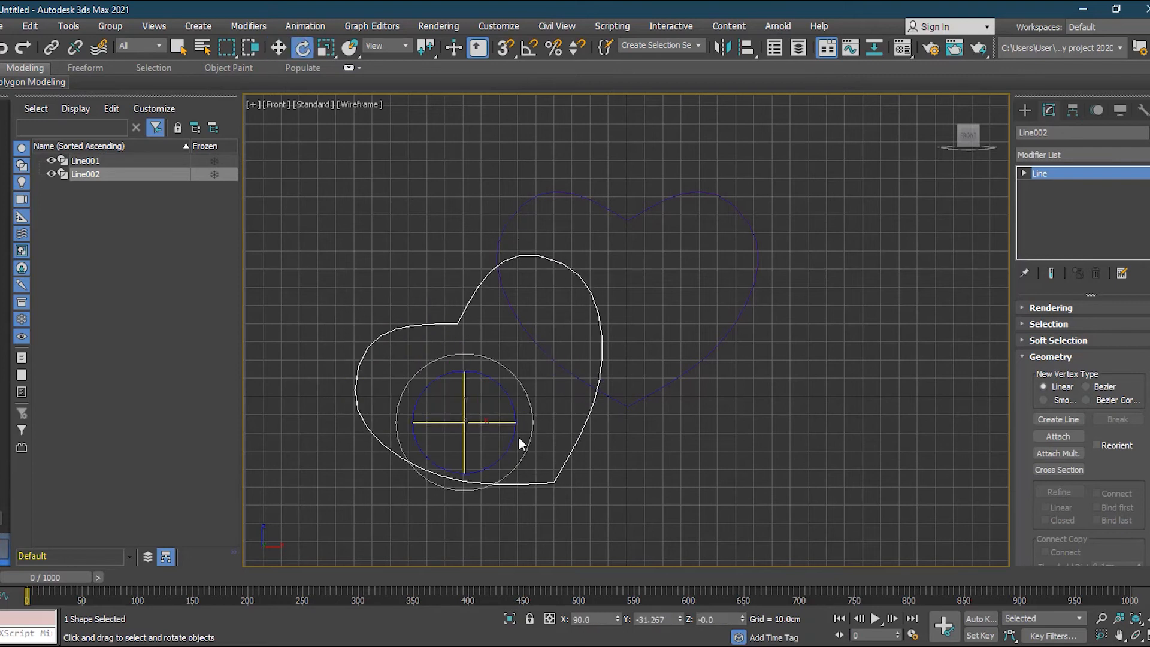
left_click_drag(535, 424, 546, 339)
key("w")
left_click_drag(483, 408, 574, 455)
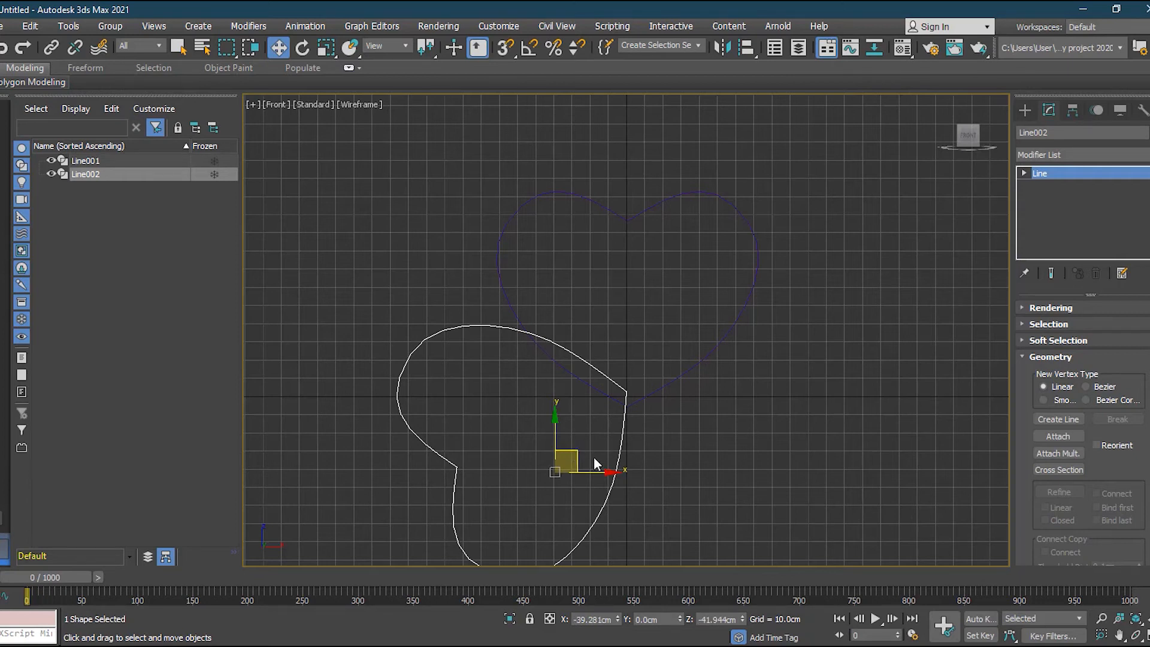
Step: Mirror the rotated heart across the X axis as a copy with an offset of 78.48 cm
left_click(723, 48)
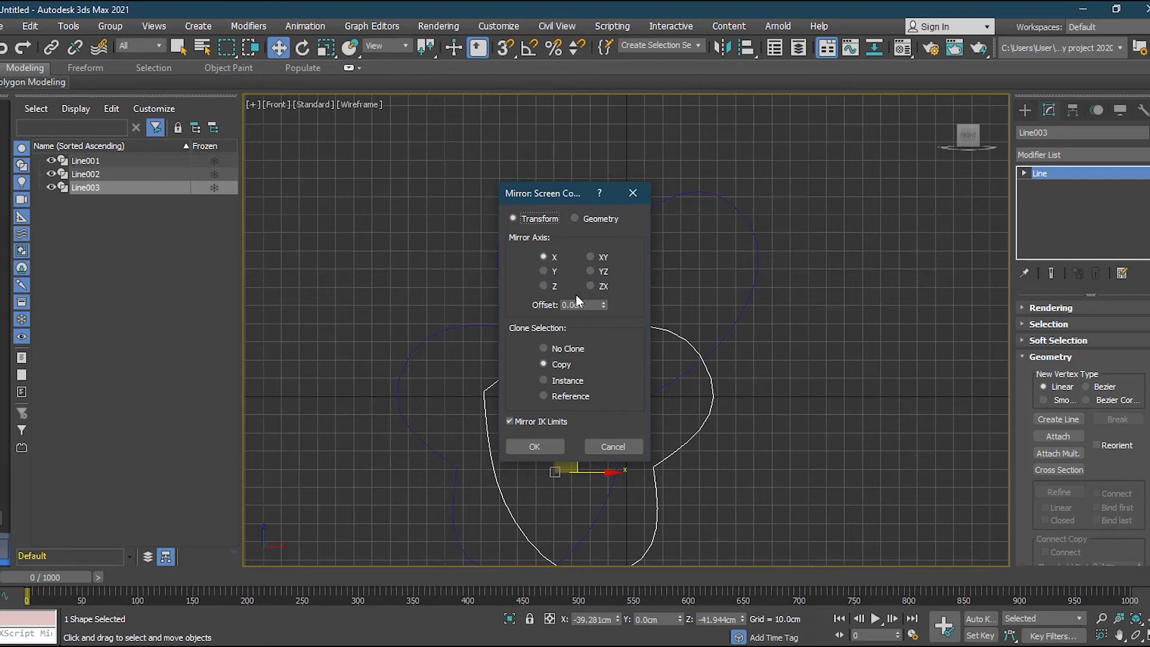
left_click_drag(552, 196, 346, 136)
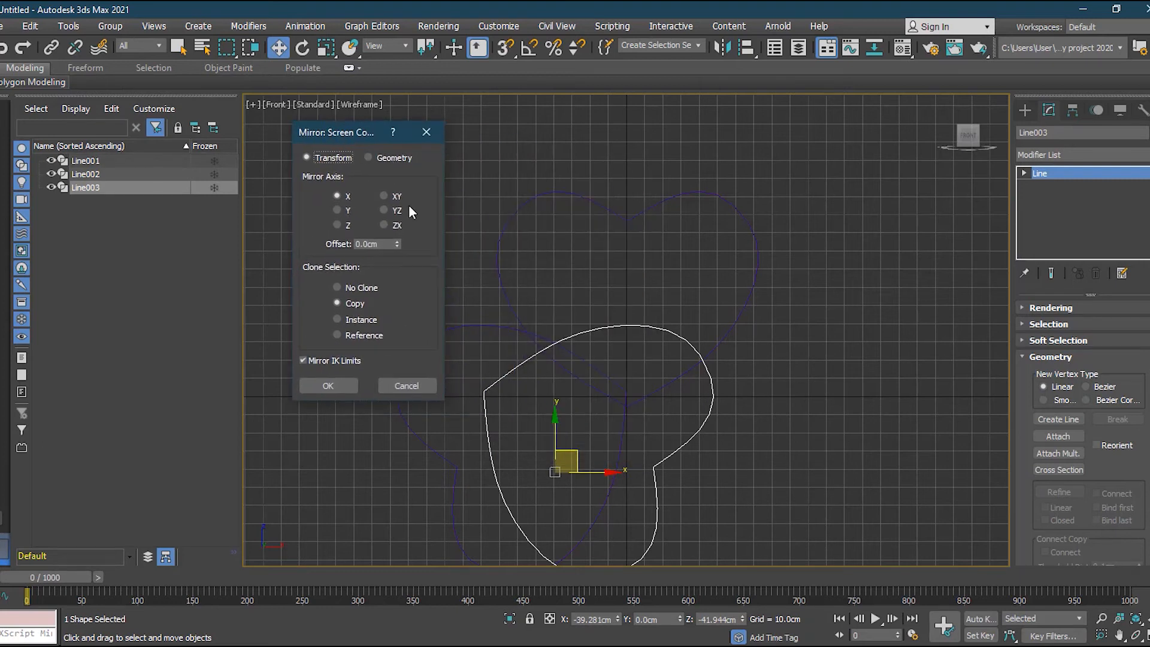
left_click_drag(396, 241, 662, 153)
left_click(329, 387)
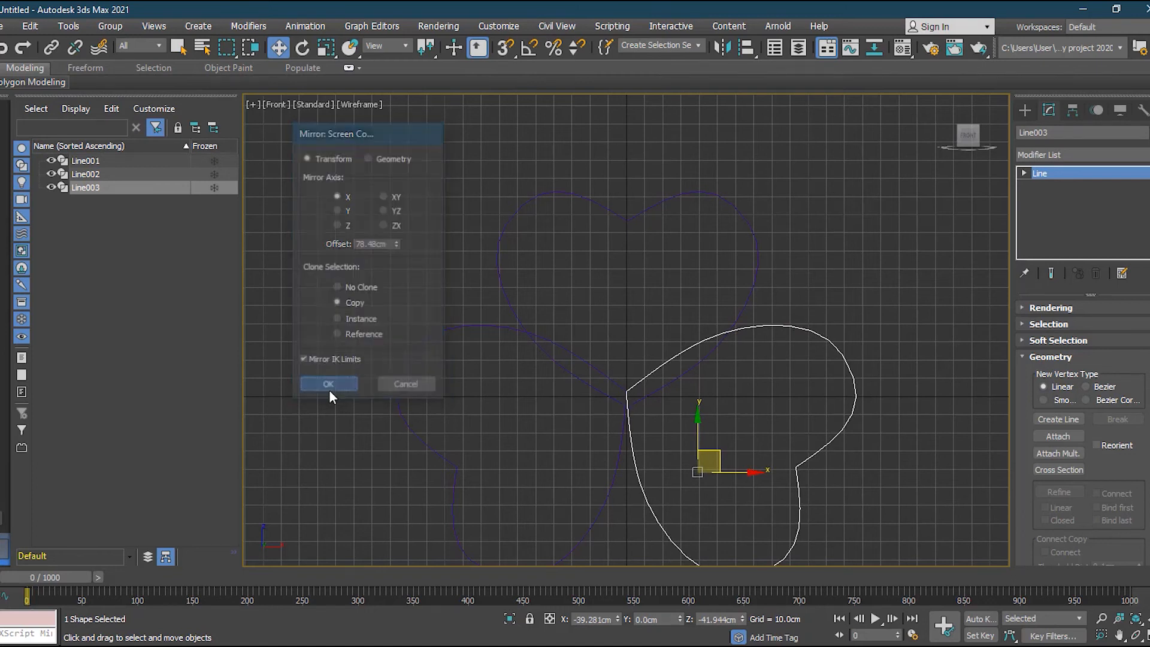
Step: Attach Line002 and Line003 to the upper heart together with Attach Multiple
left_click(786, 455)
scroll(714, 396, "up", 3)
left_click(542, 380)
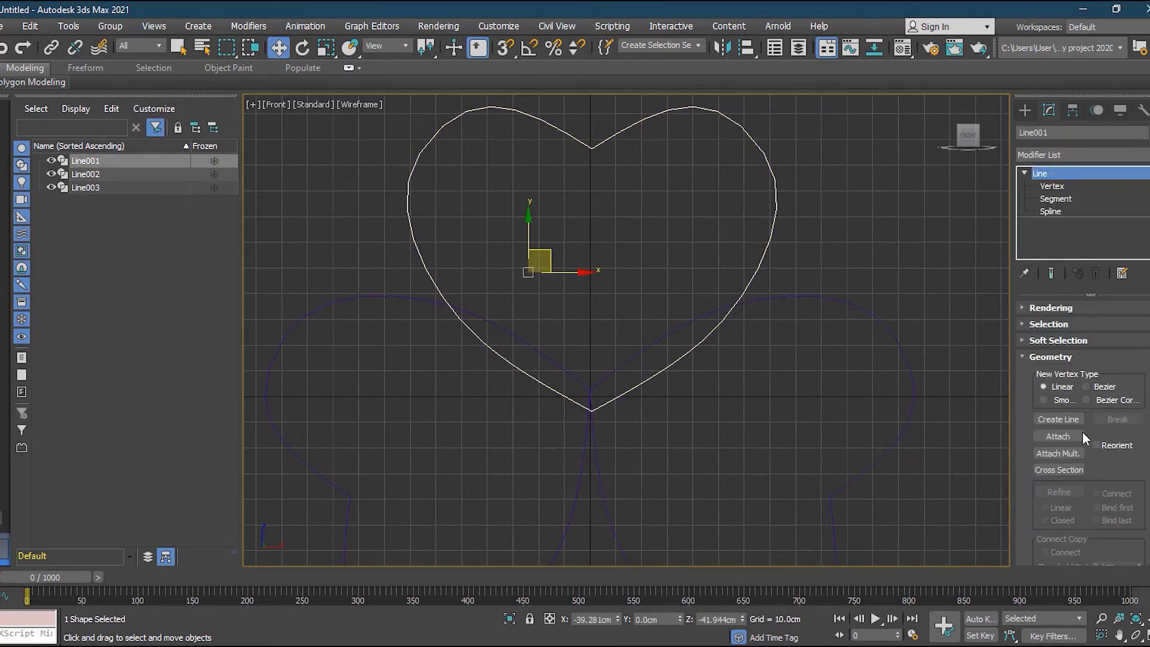
left_click(1058, 455)
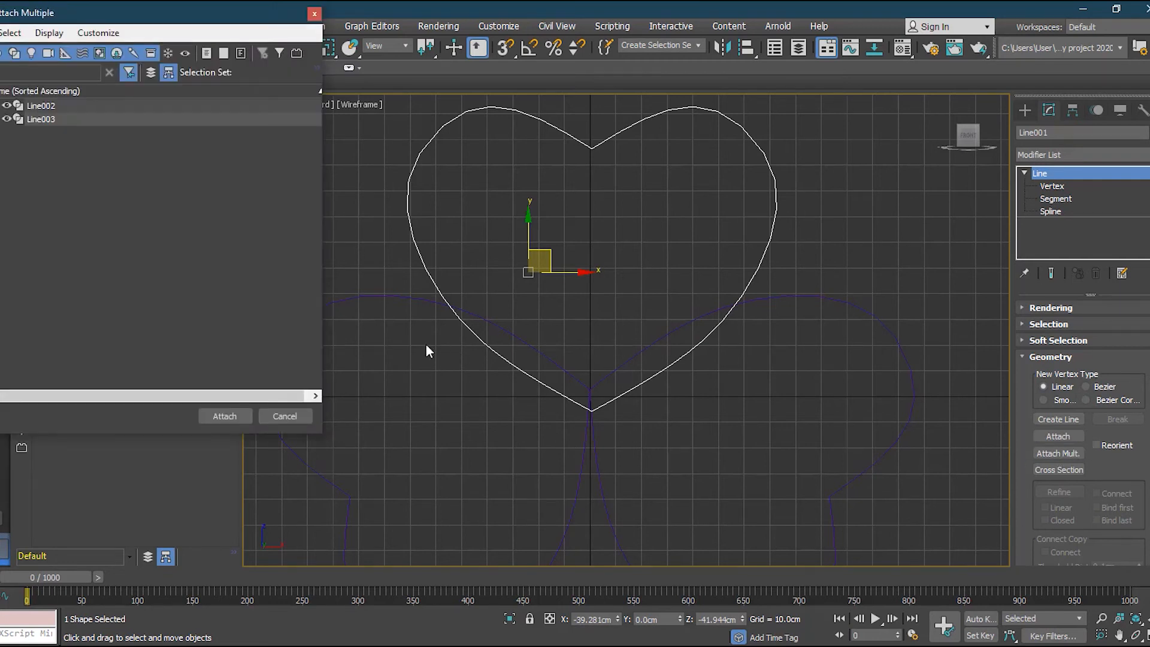
left_click(52, 108)
left_click(54, 119)
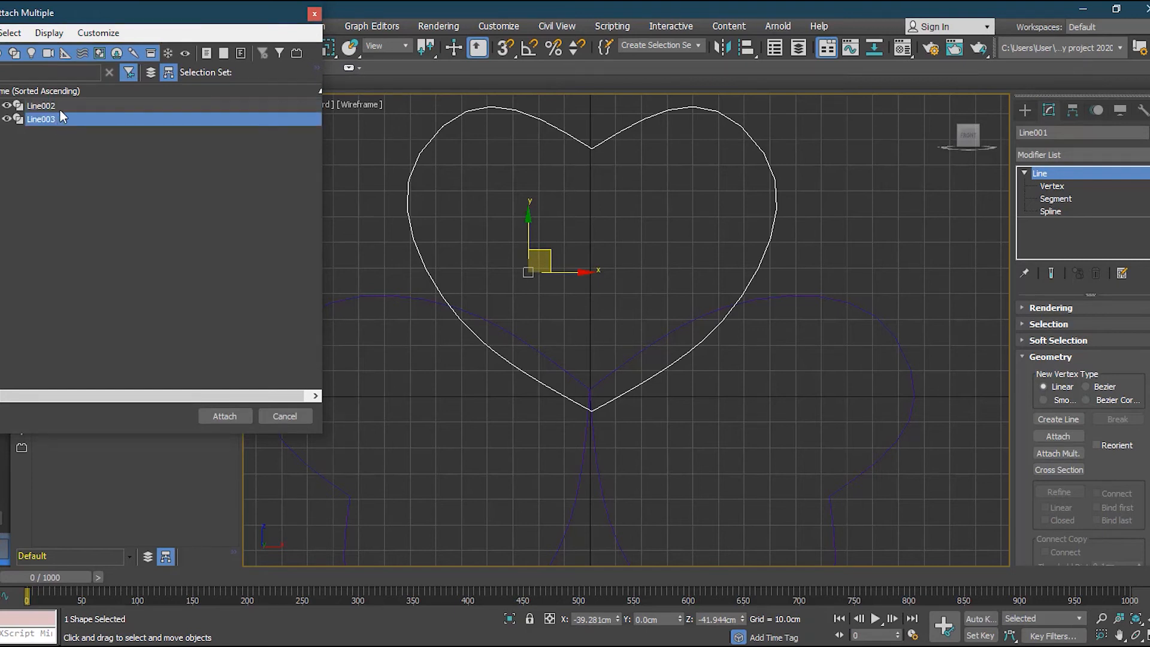
left_click(60, 108)
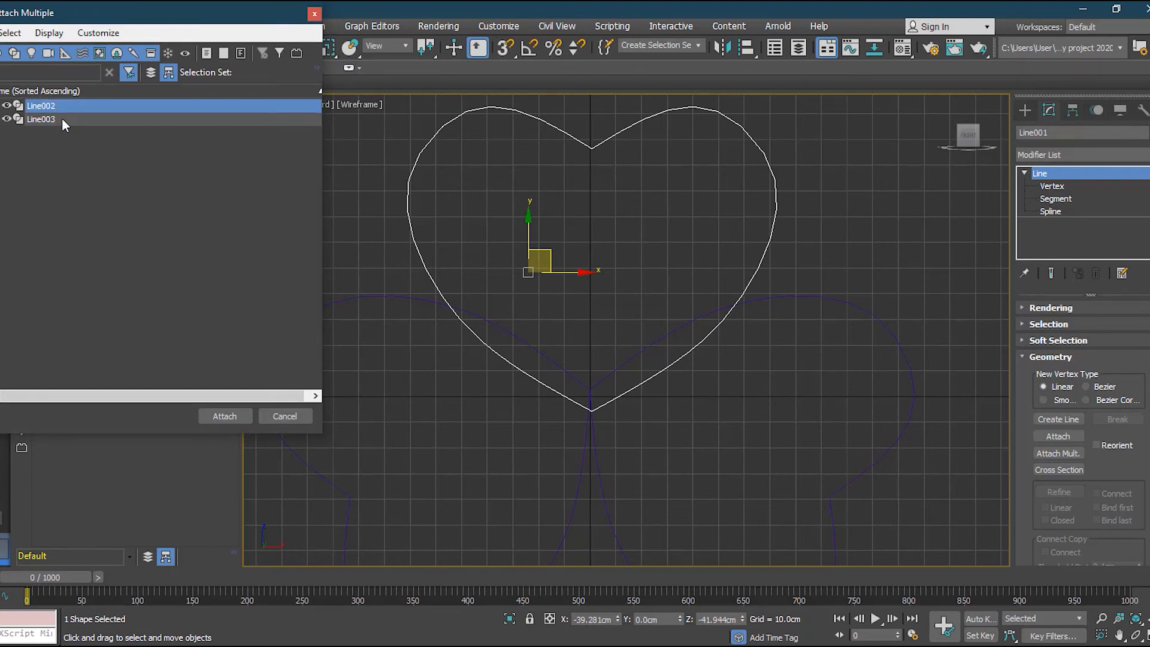
left_click(62, 117, "ctrl")
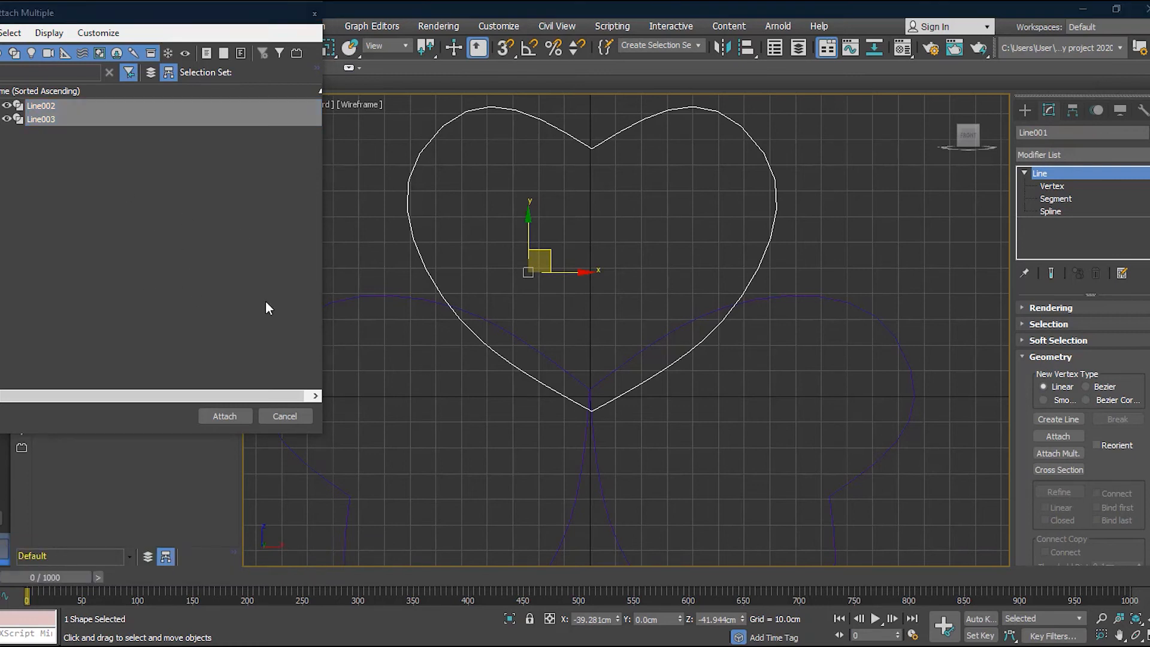
left_click(228, 414)
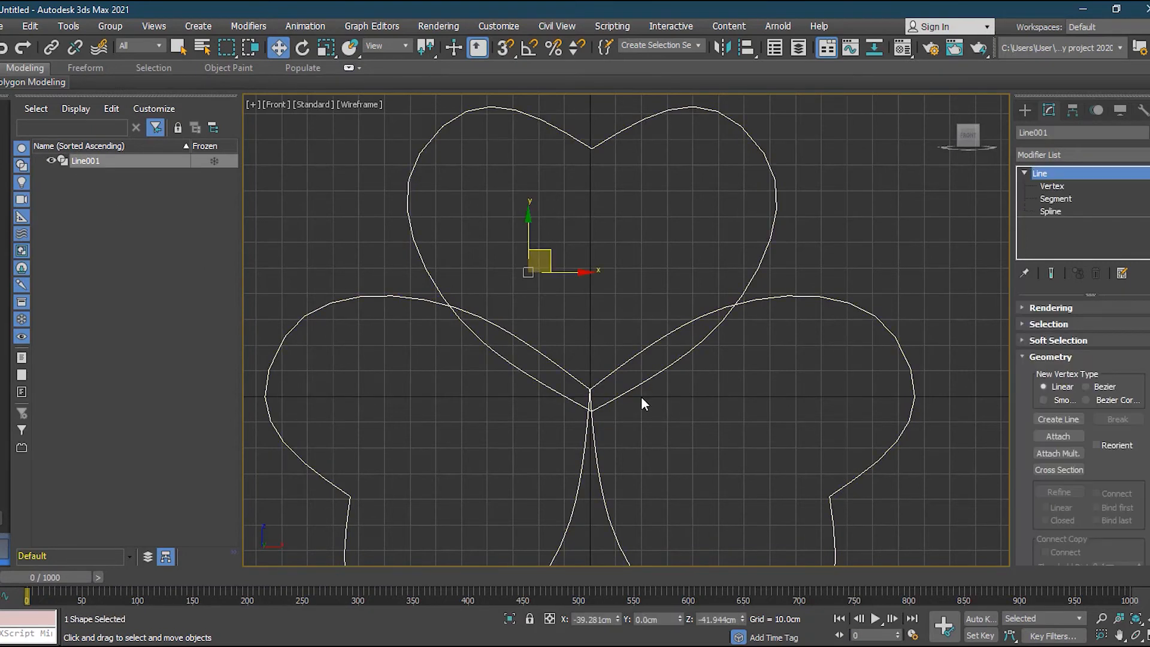
Step: Examine how the three heart outlines overlap around their shared tips
scroll(552, 346, "up", 8)
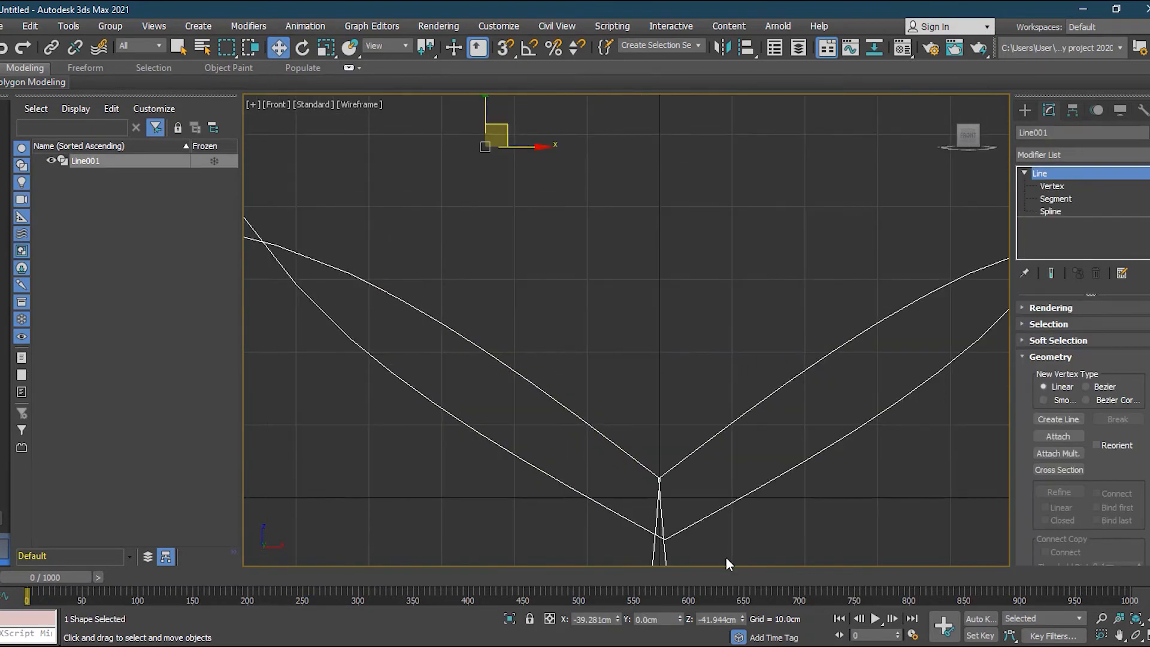
middle_click_drag(466, 326, 604, 320)
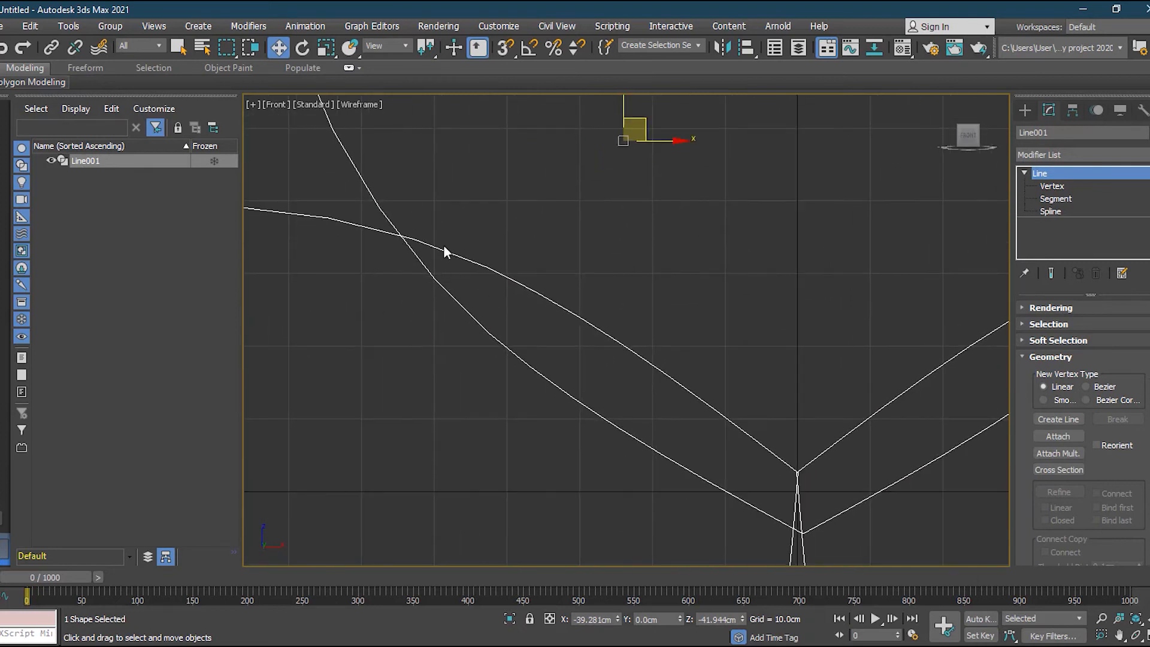
middle_click_drag(812, 530, 681, 431)
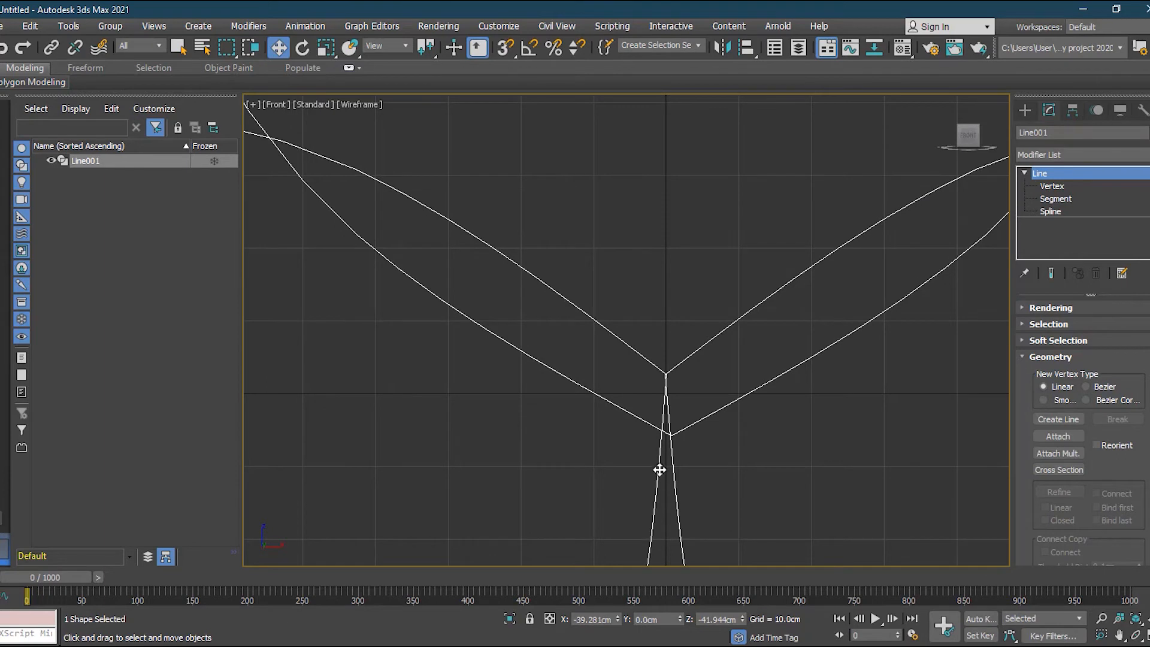
scroll(684, 456, "down", 2)
scroll(684, 450, "down", 2)
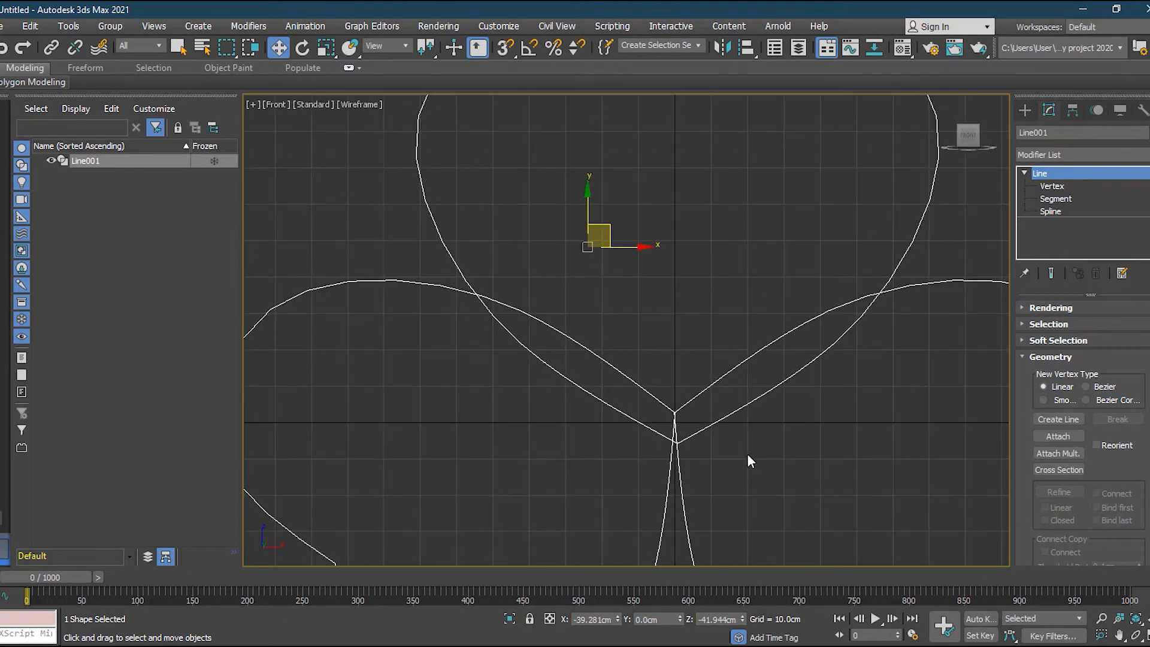
scroll(710, 406, "down", 2)
middle_click_drag(722, 434, 699, 390)
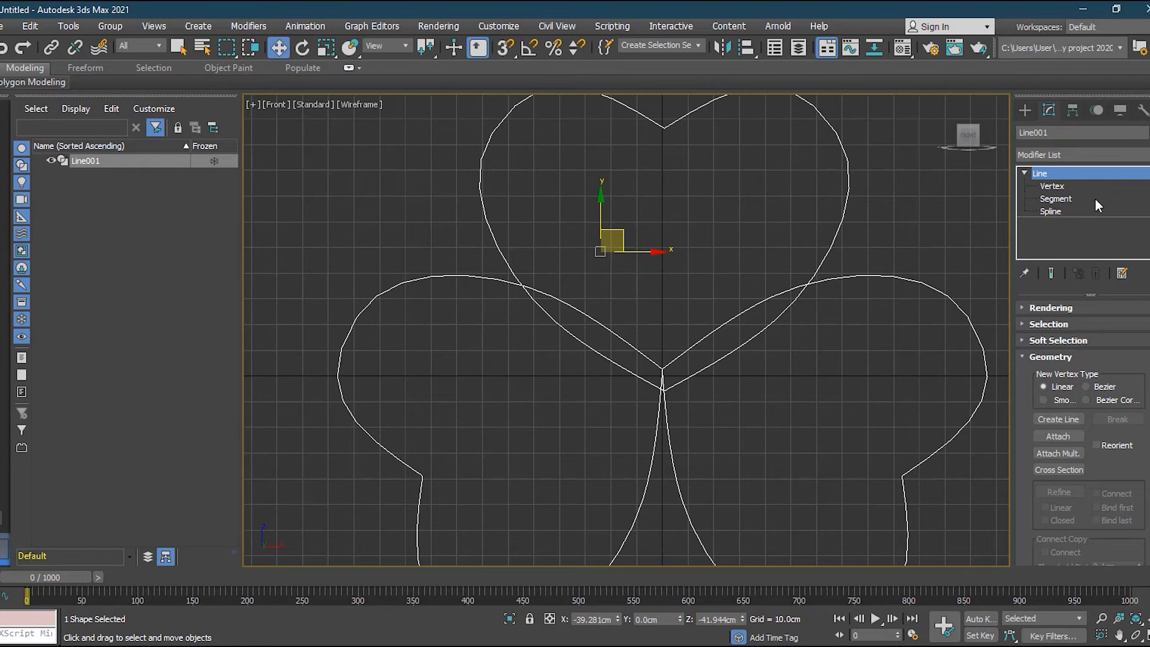
Step: Enter spline editing and select the upper, lower-right and lower-left heart splines in turn
left_click(1054, 212)
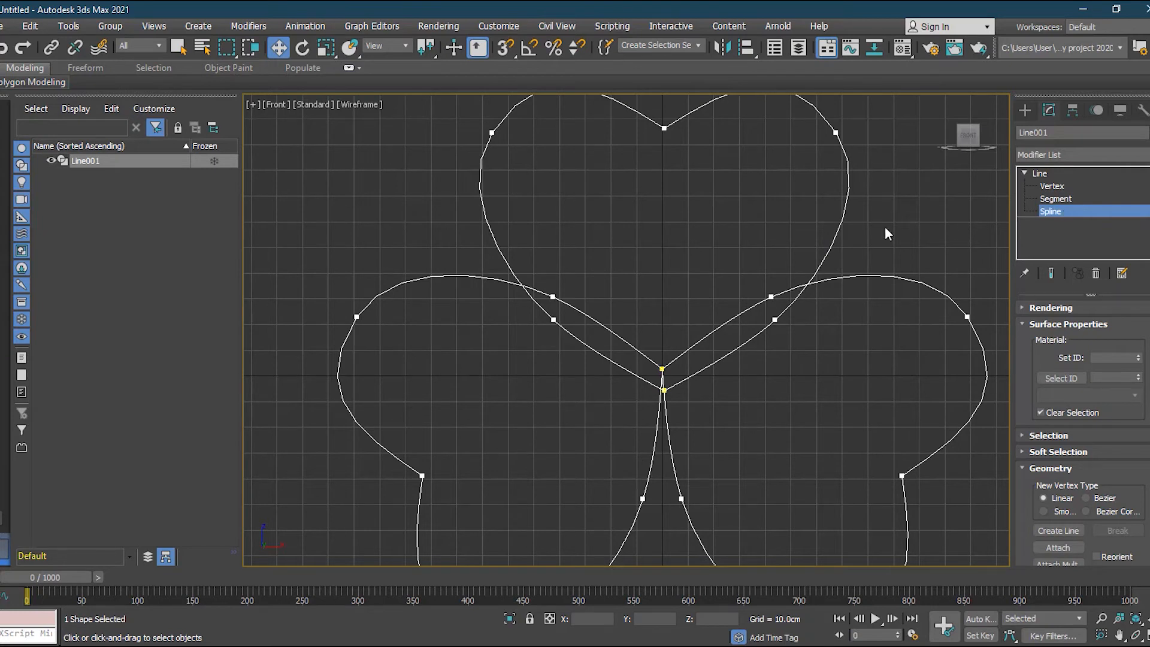
left_click(1077, 212)
left_click(1067, 211)
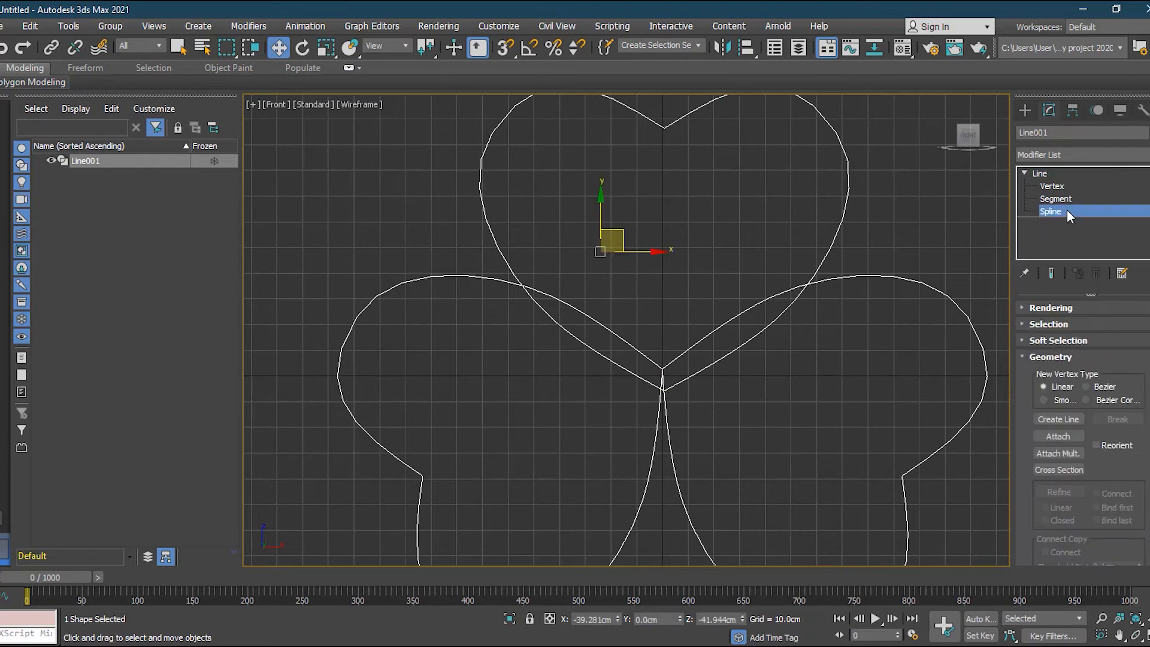
left_click(843, 217)
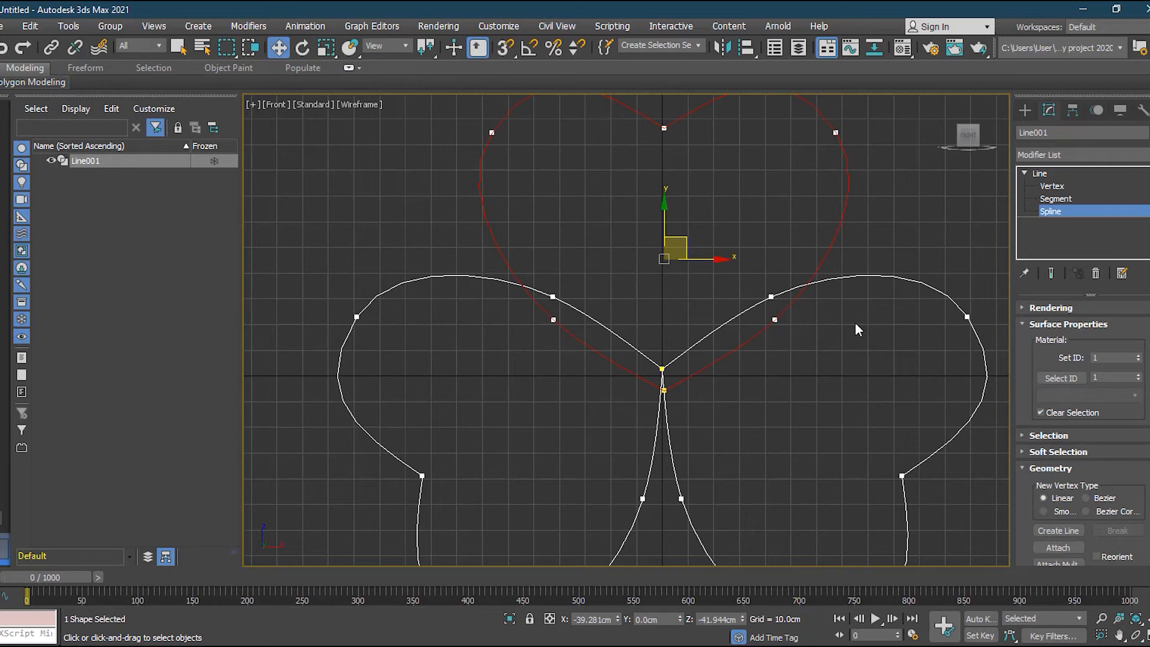
left_click(870, 279)
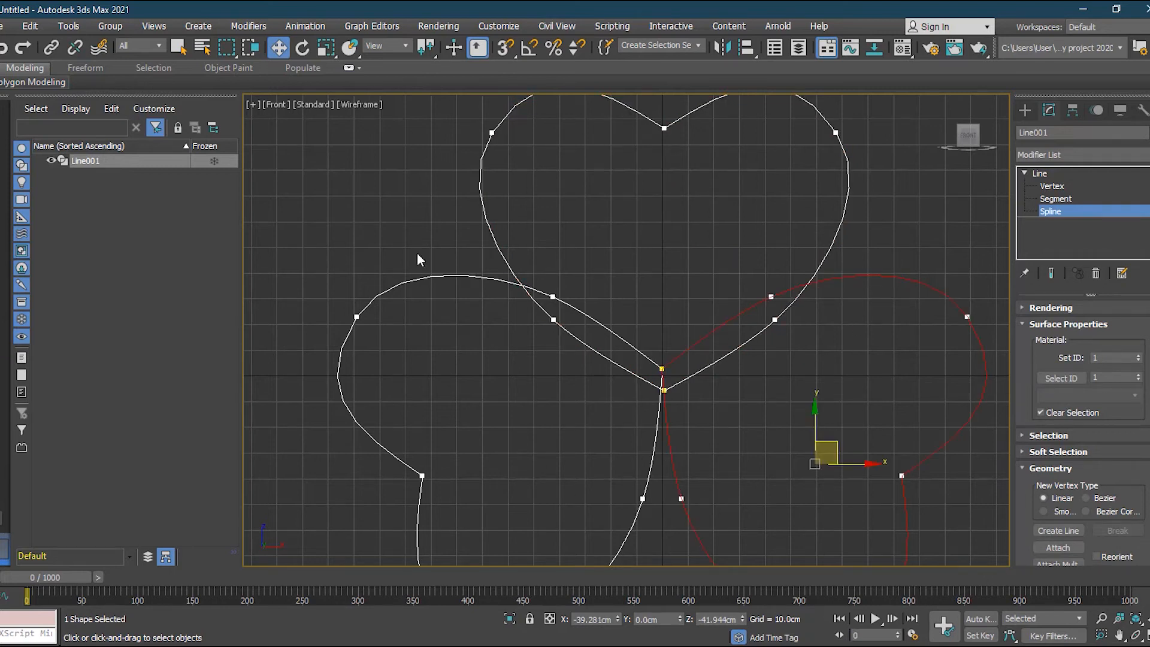
left_click(464, 276)
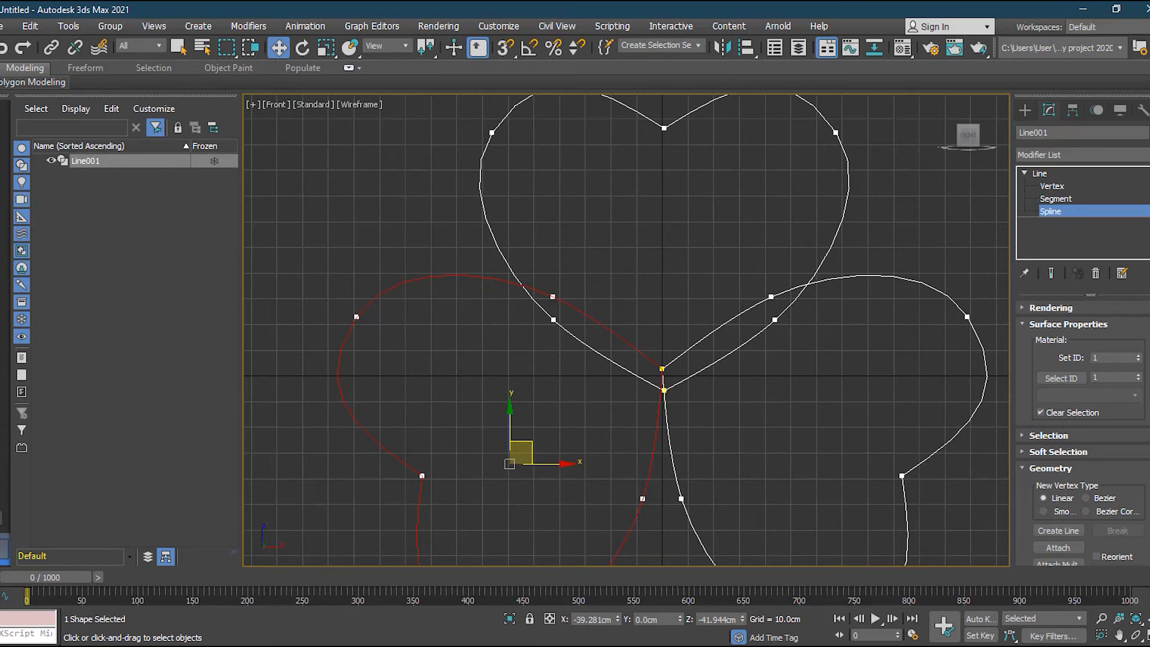
Step: Try a Boolean intersection of the lower-left heart spline with the upper heart, and undo it
scroll(1085, 420, "down", 4)
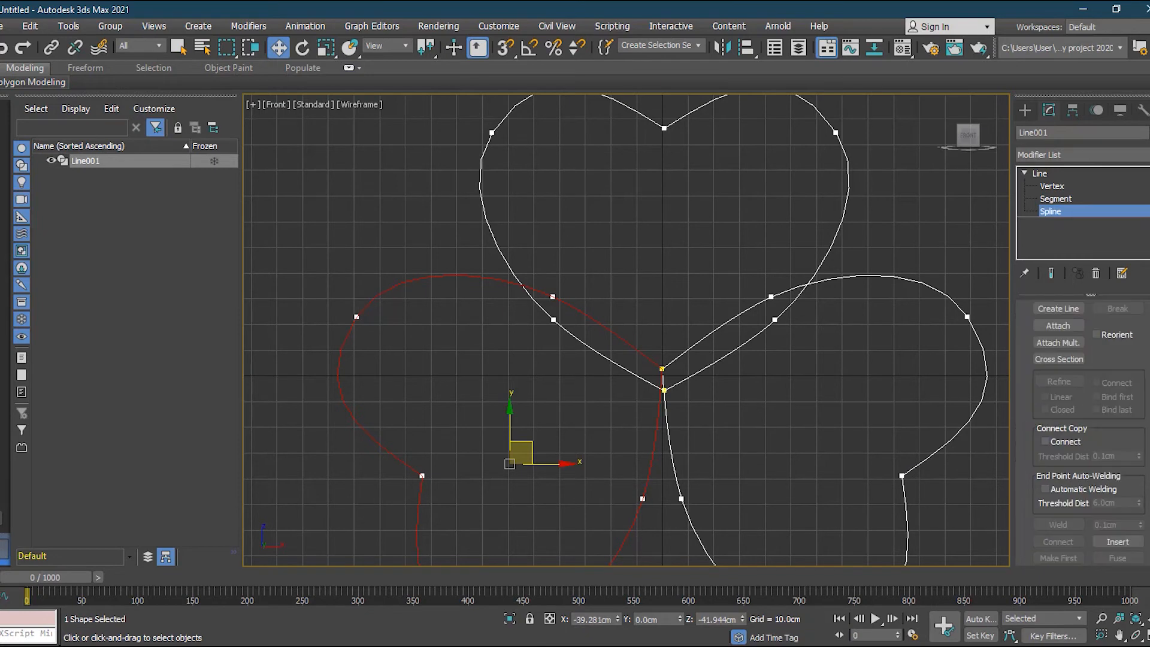
scroll(1087, 390, "down", 6)
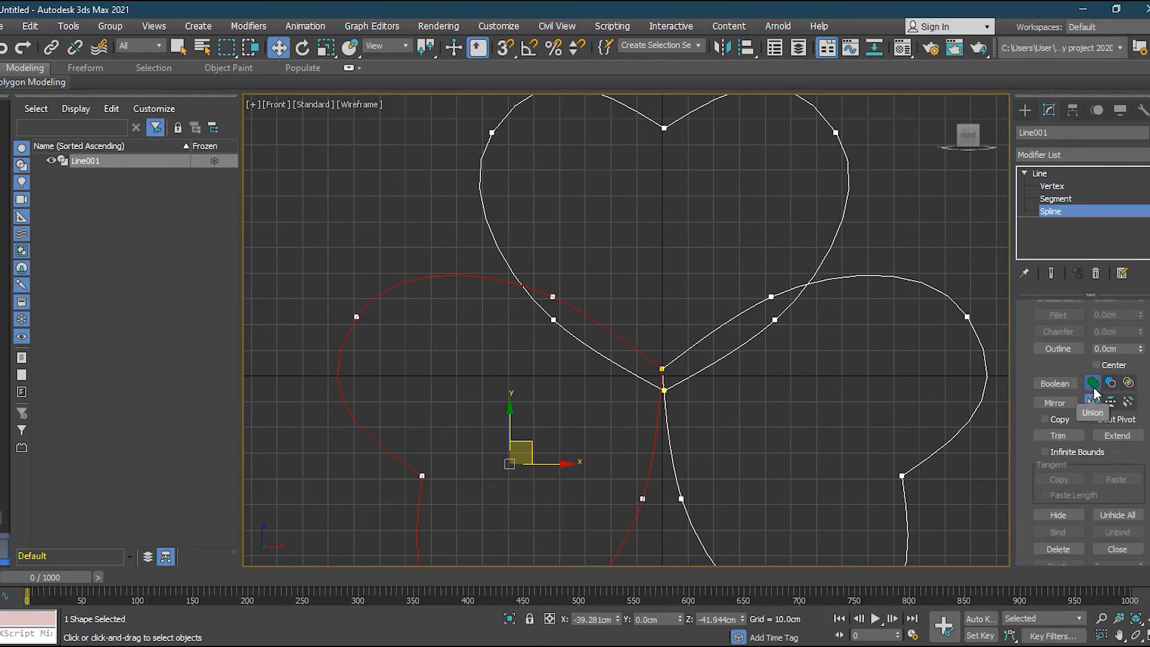
left_click(1128, 385)
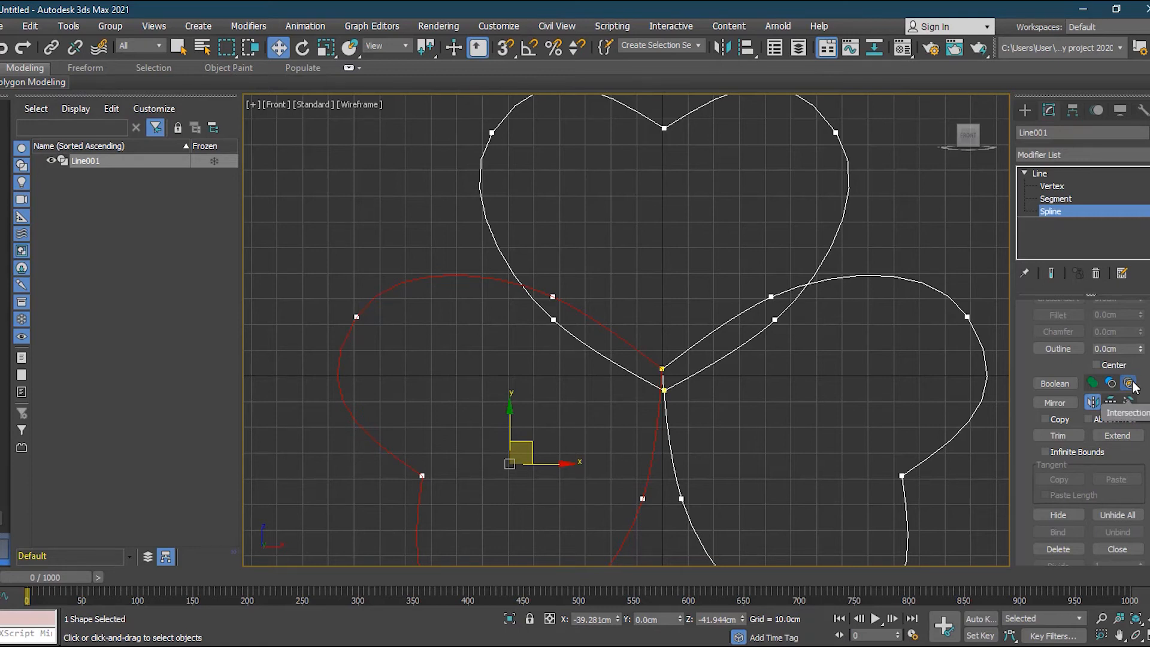
left_click(1055, 384)
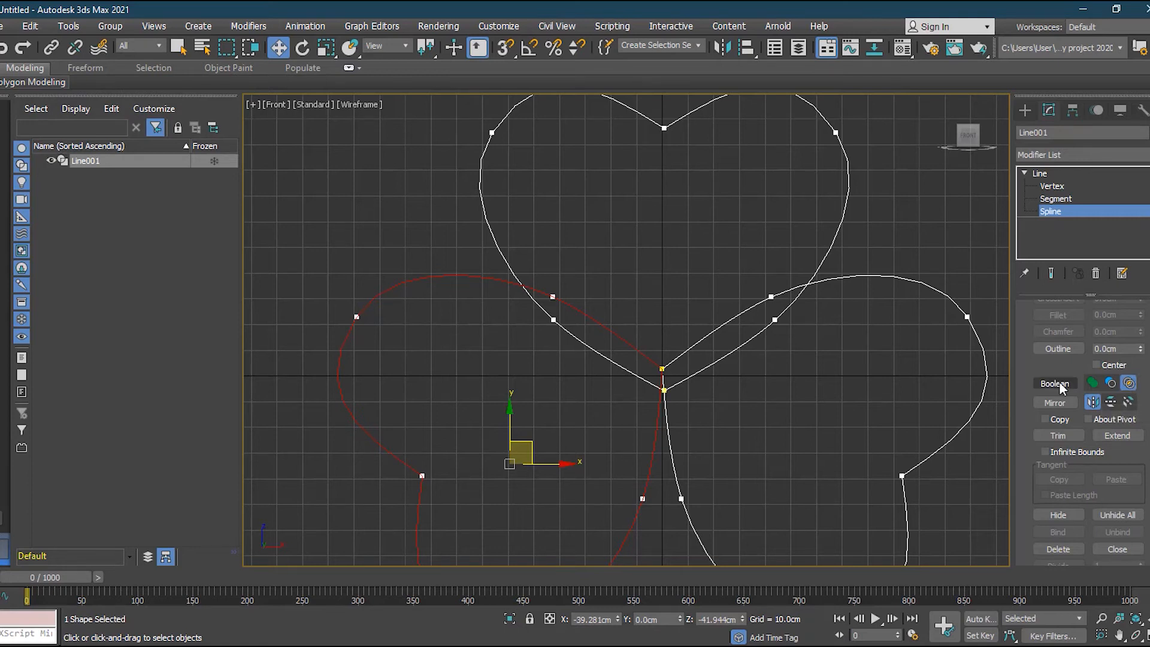
left_click(490, 223)
scroll(577, 328, "up", 5)
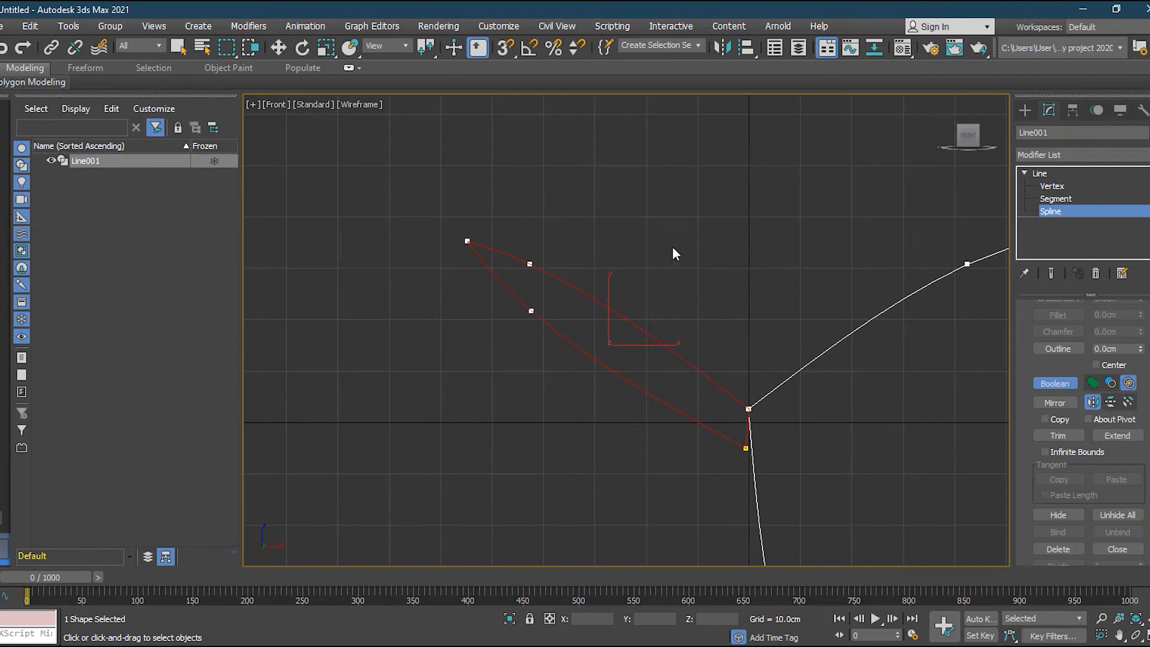
key("ctrl+z")
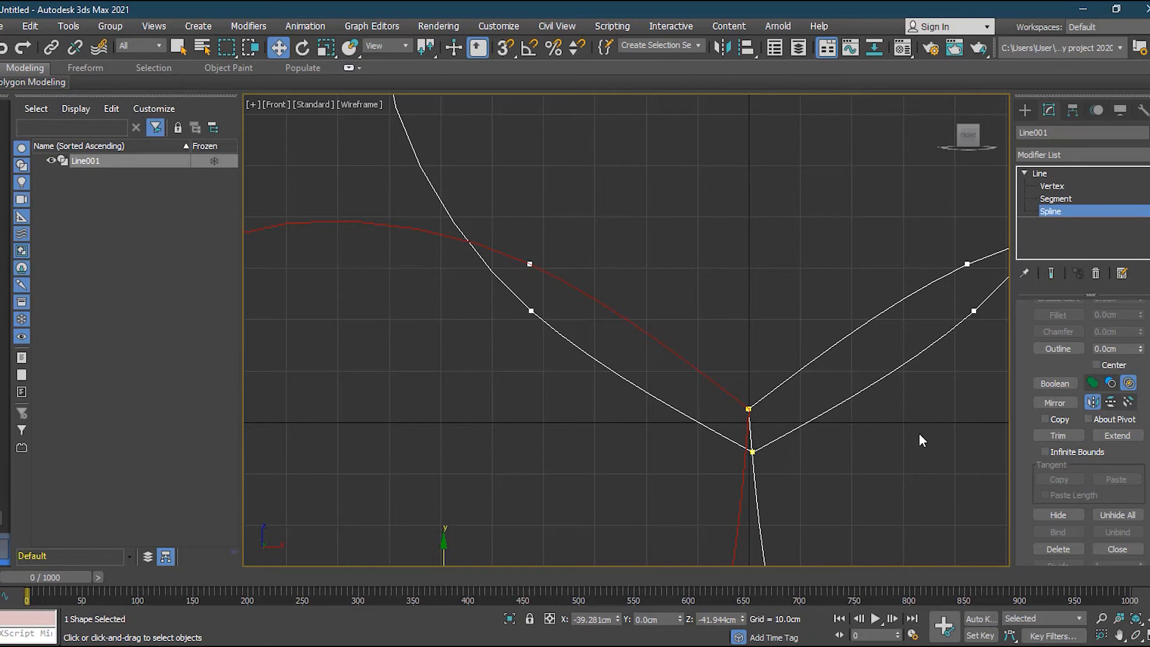
Step: Subtract the upper heart from the lower-left heart spline with a Boolean subtraction
left_click(1111, 384)
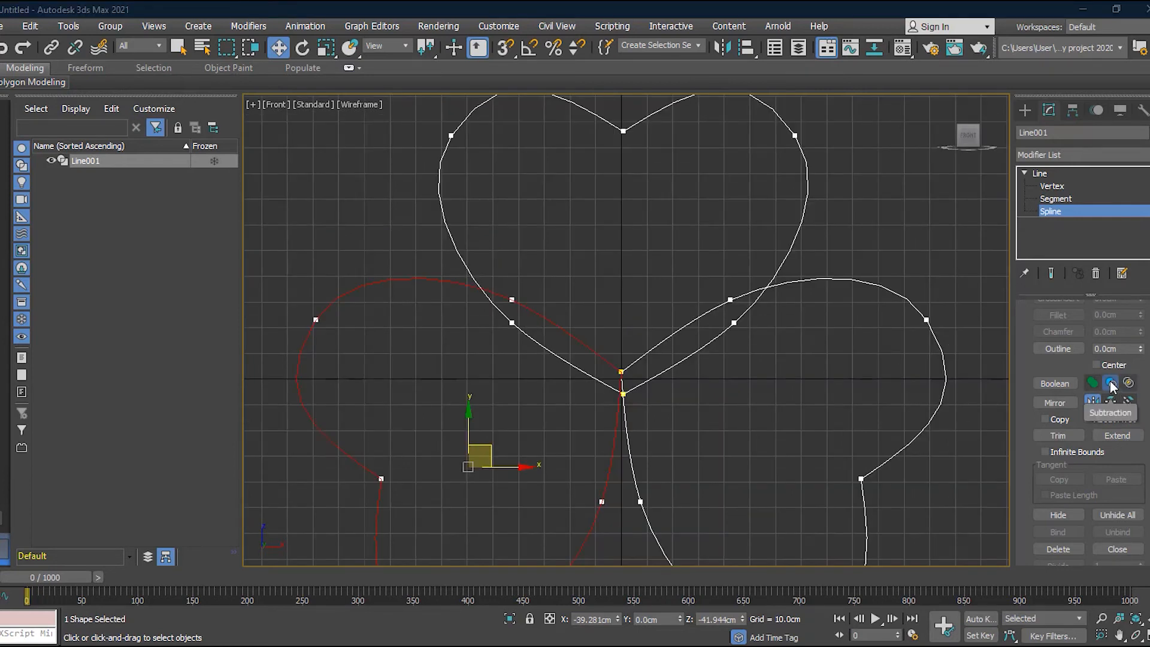
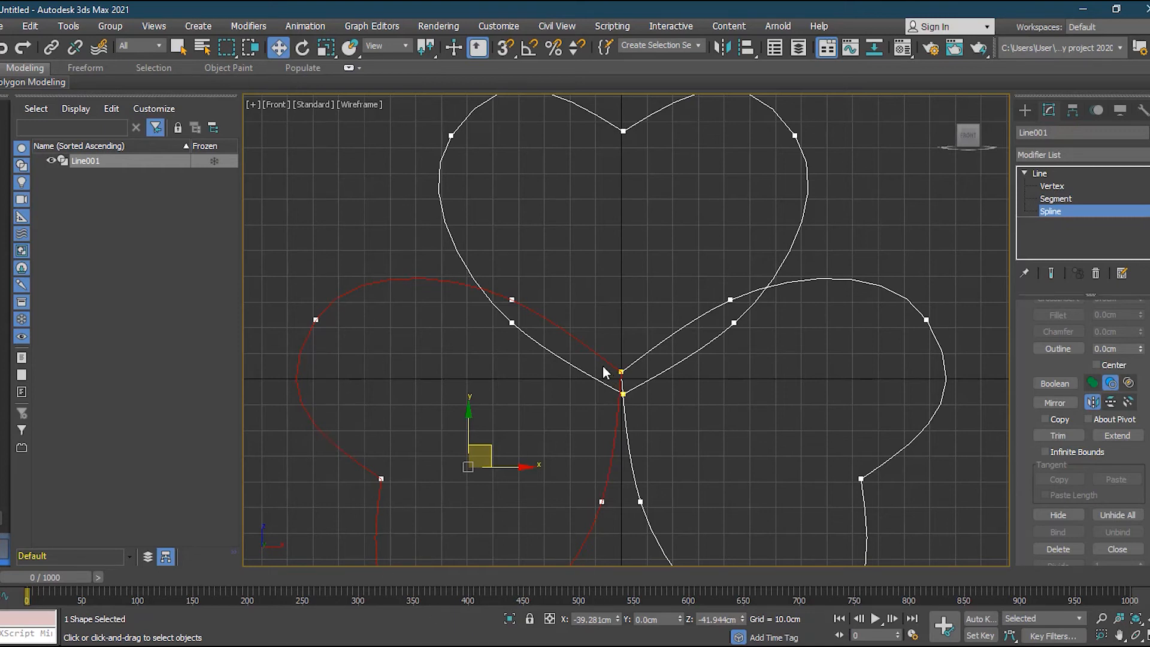
left_click(1069, 382)
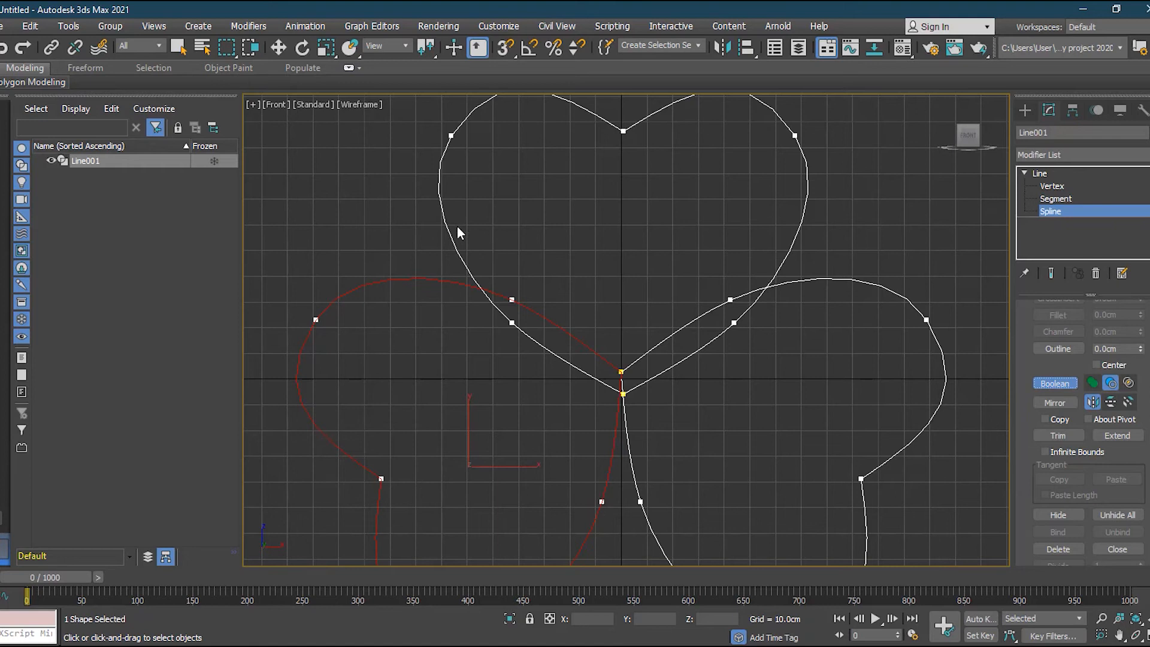
scroll(462, 232, "up", 3)
middle_click_drag(688, 290, 668, 336)
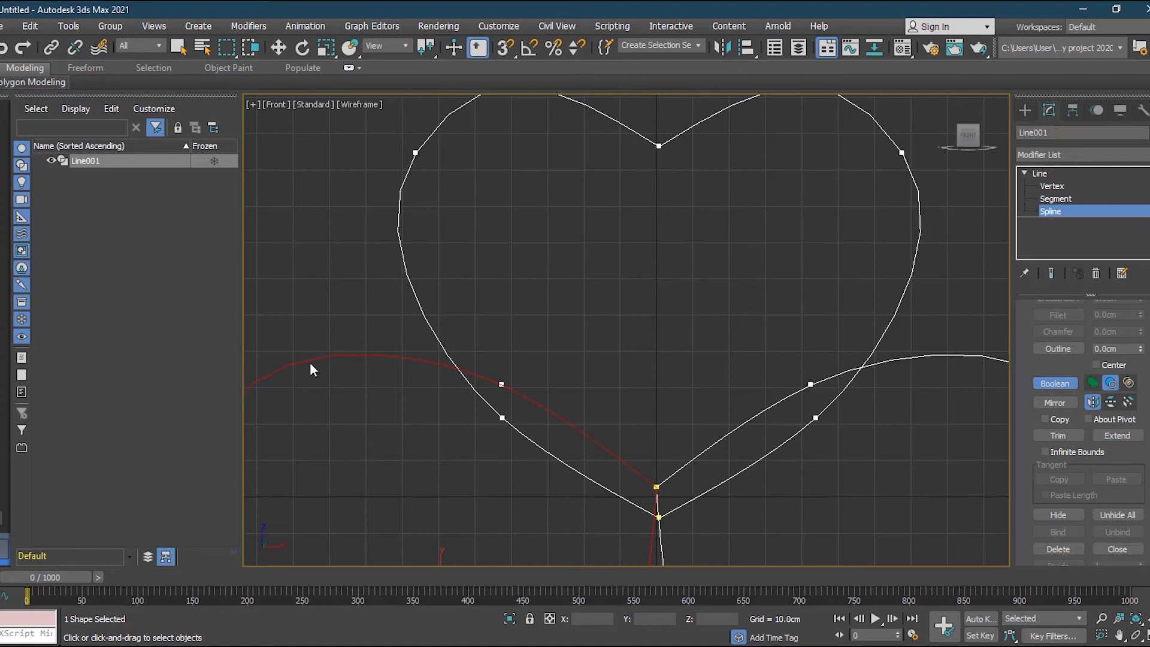
left_click(401, 204)
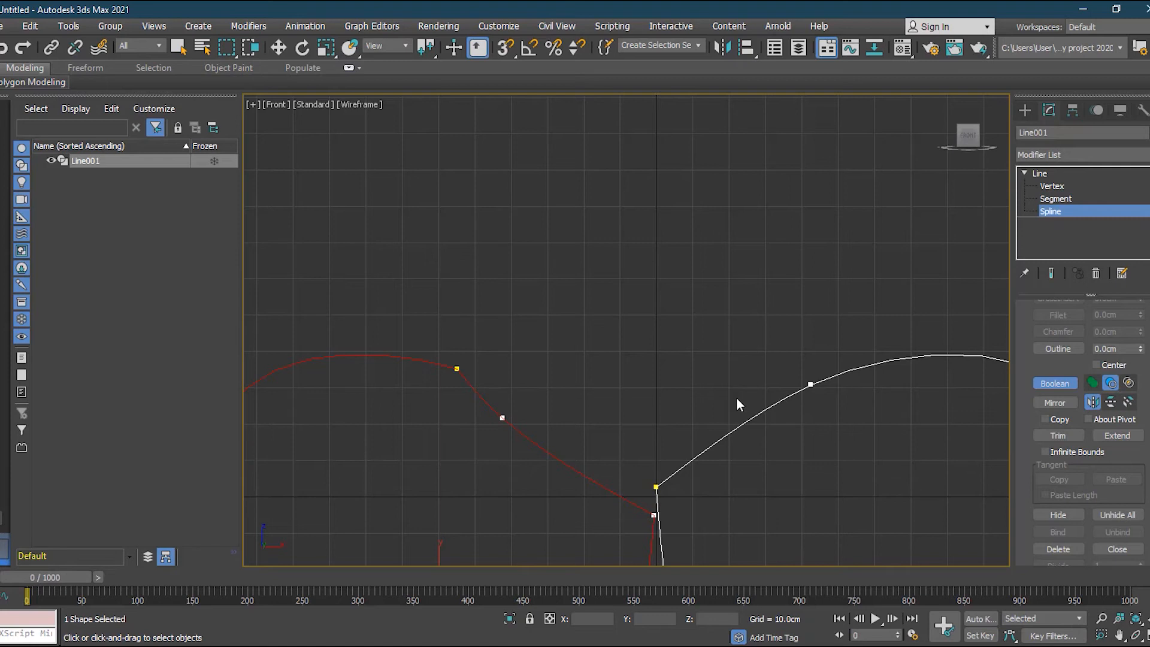
scroll(516, 402, "down", 2)
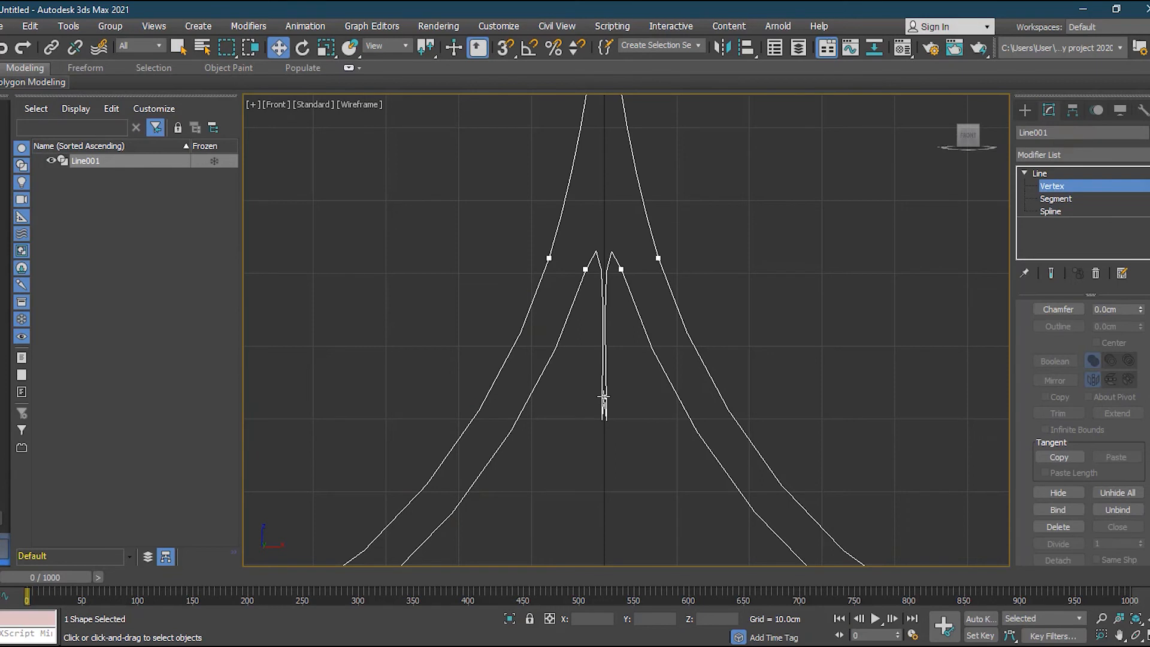
Step: Delete the stray vertex where the inner outline dips between the two lower lobes
left_click(604, 397)
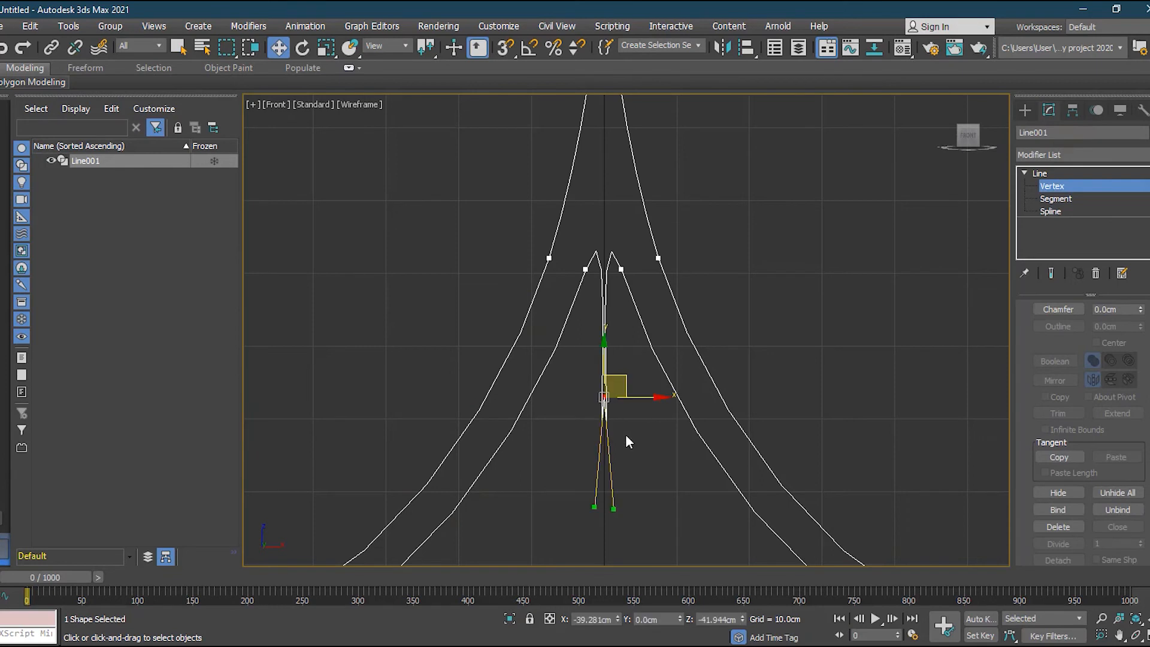
key("Delete")
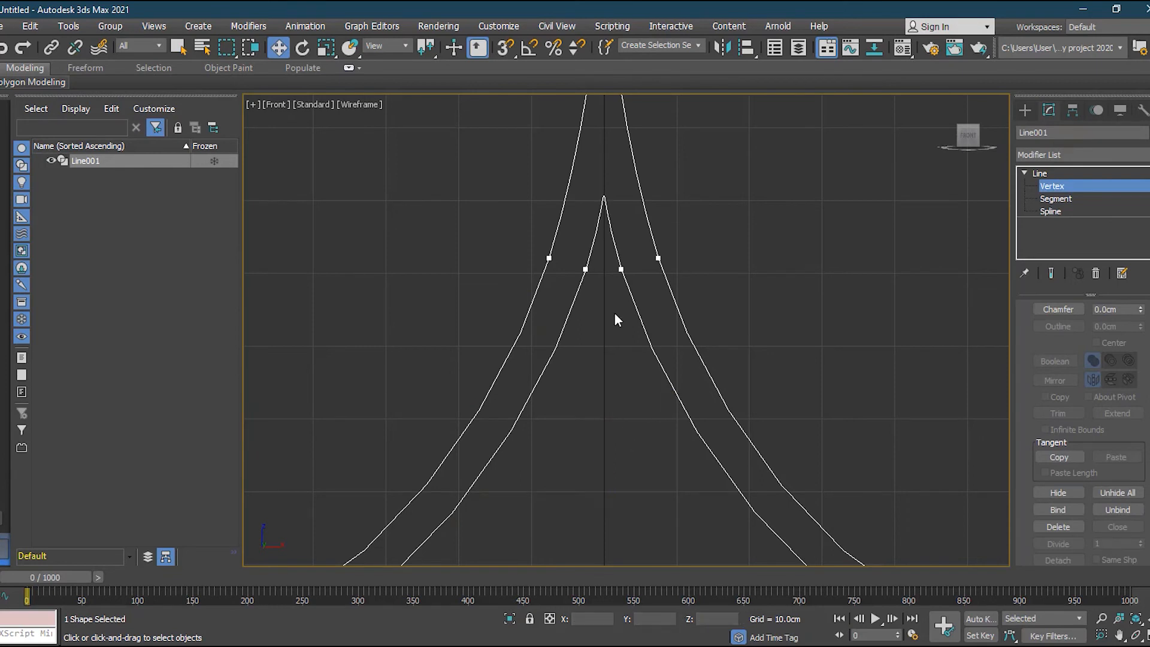
left_click(585, 271)
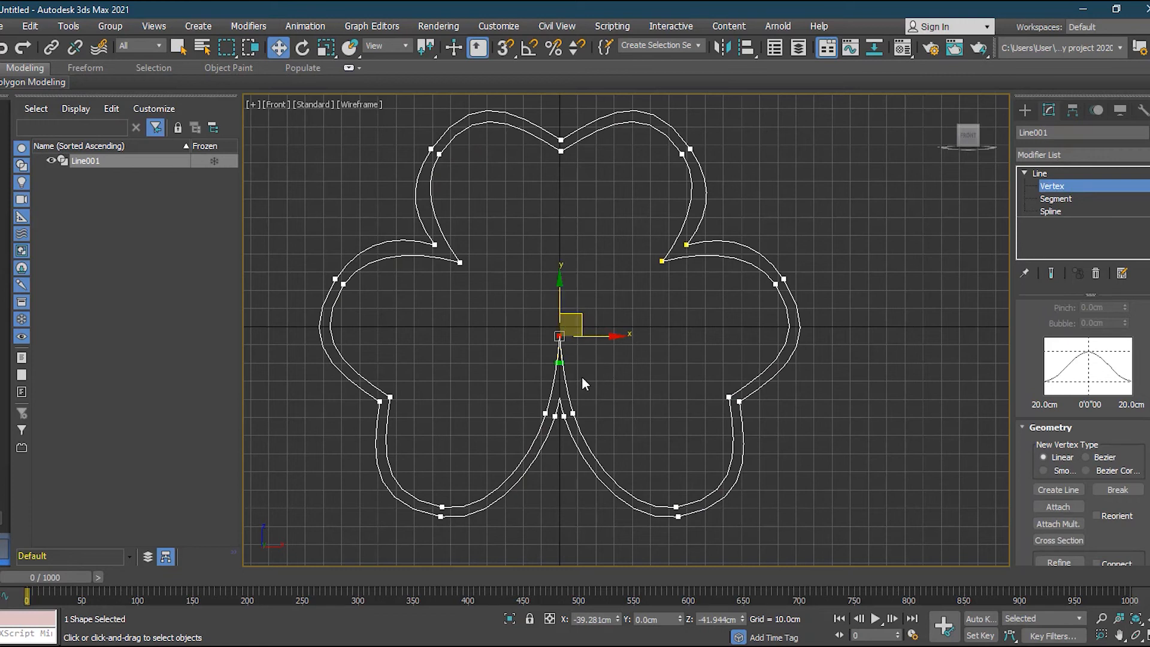
Step: Select the central tip vertex between the lower lobes, try to raise it, and undo the move
left_click(582, 377)
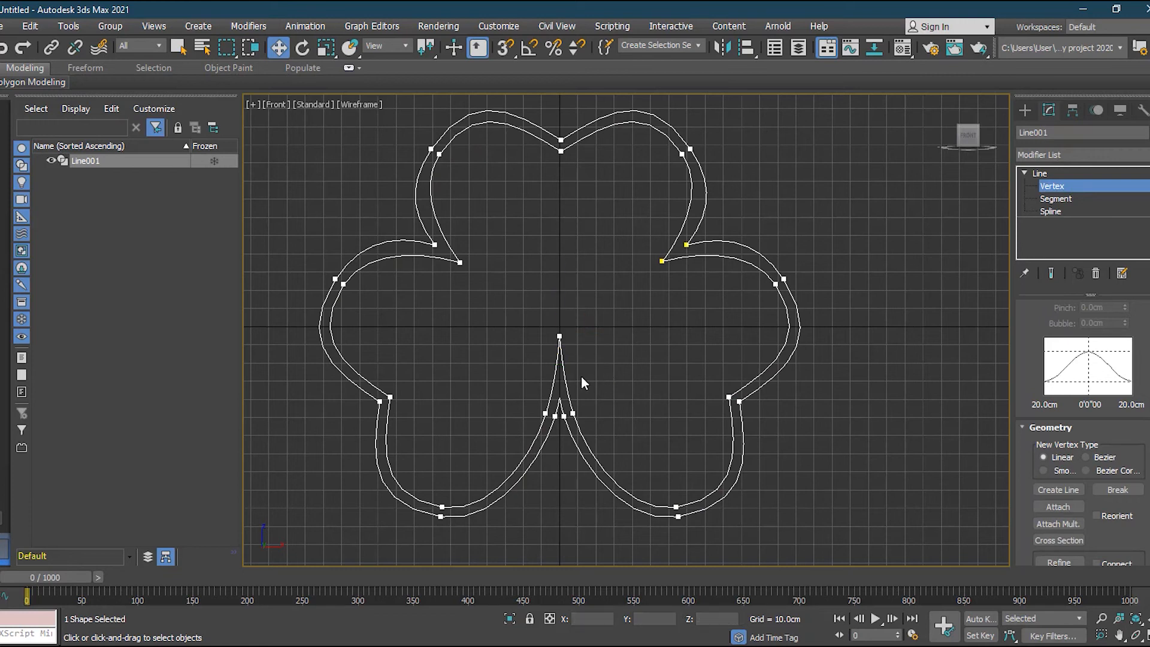
left_click(560, 336)
left_click_drag(561, 284, 554, 250)
key("ctrl+z")
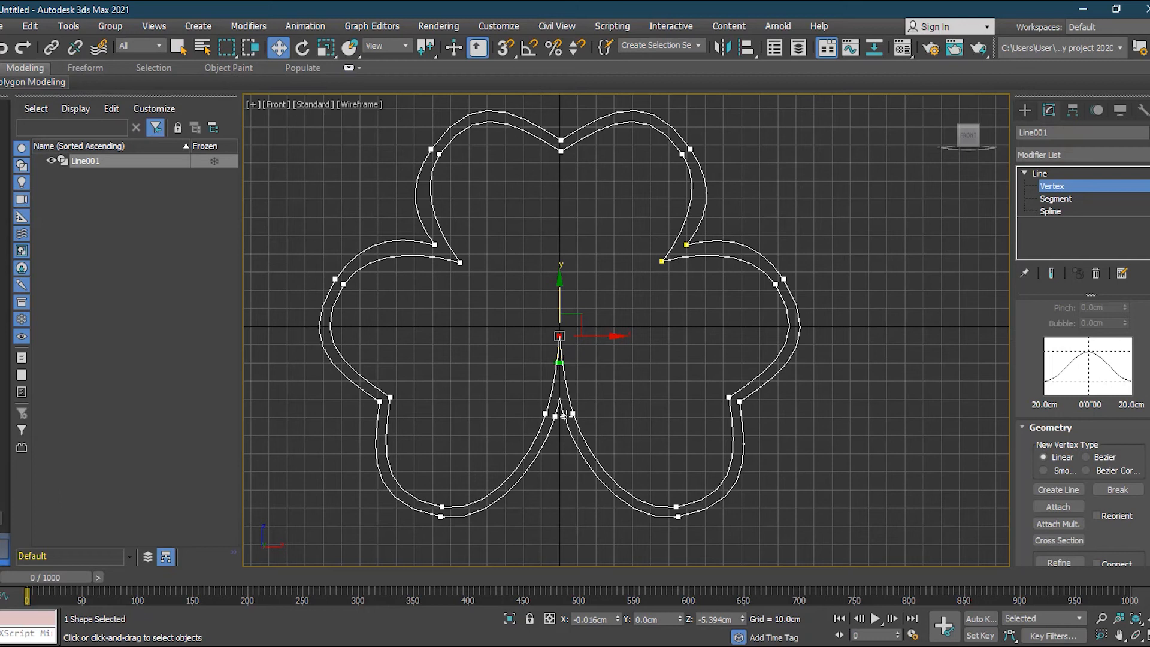
Step: Try reshaping the notch between the lower lobes by moving the central tip and its neighbouring vertices separately
left_click_drag(557, 298, 558, 247)
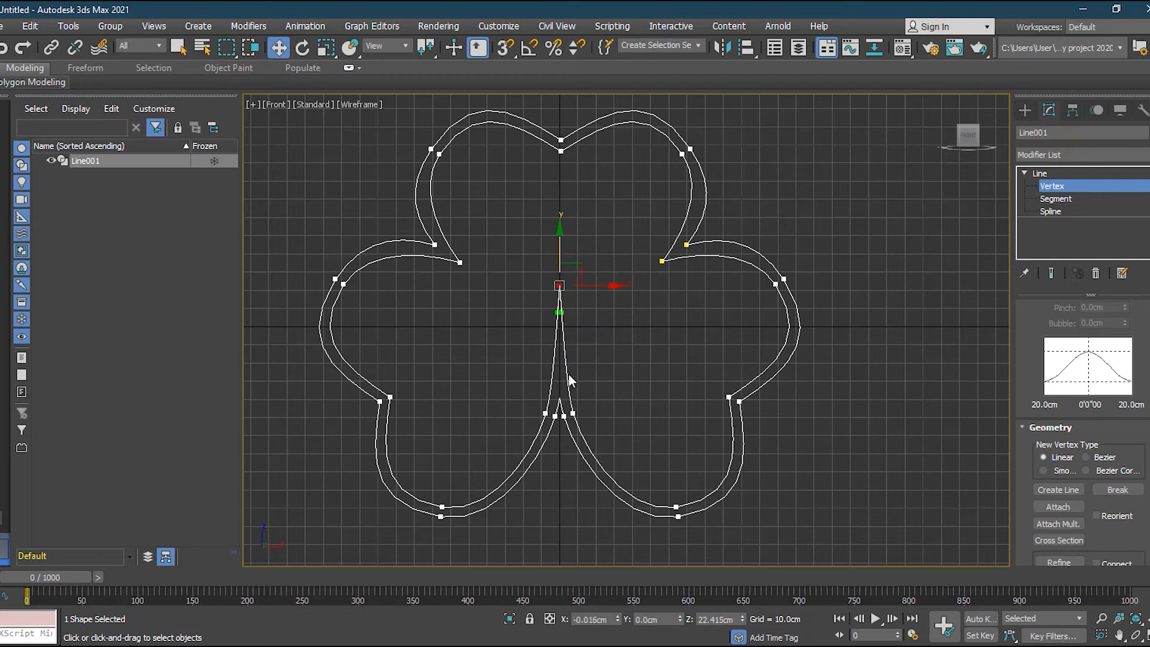
left_click(546, 412)
left_click_drag(546, 379, 570, 437)
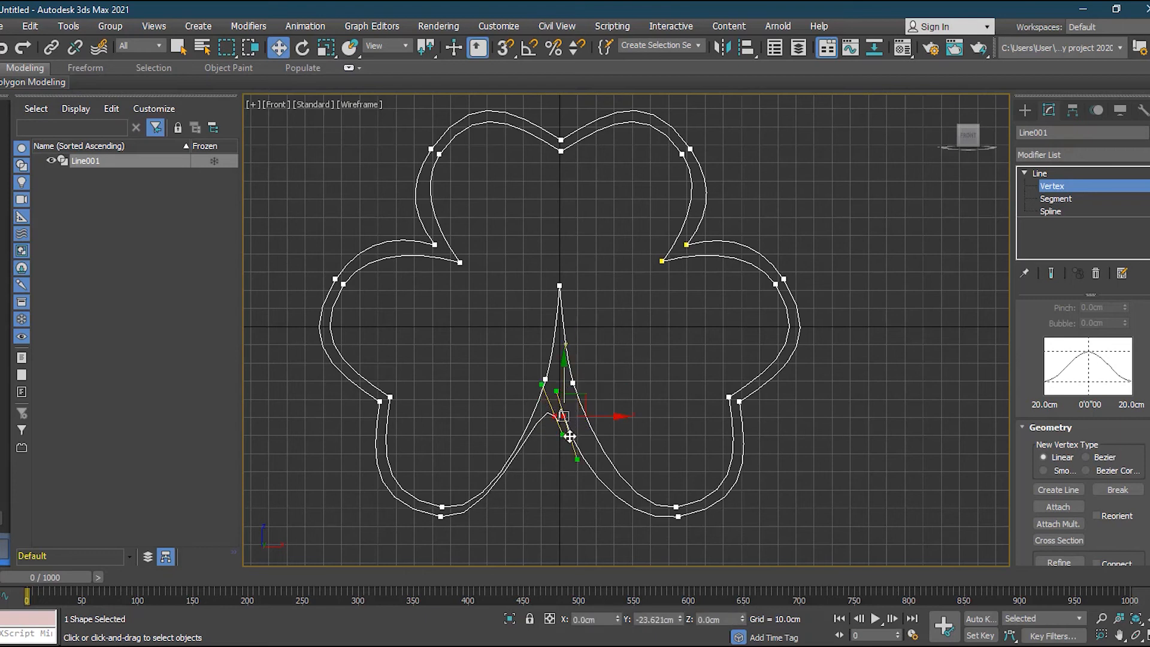
key("ctrl+z")
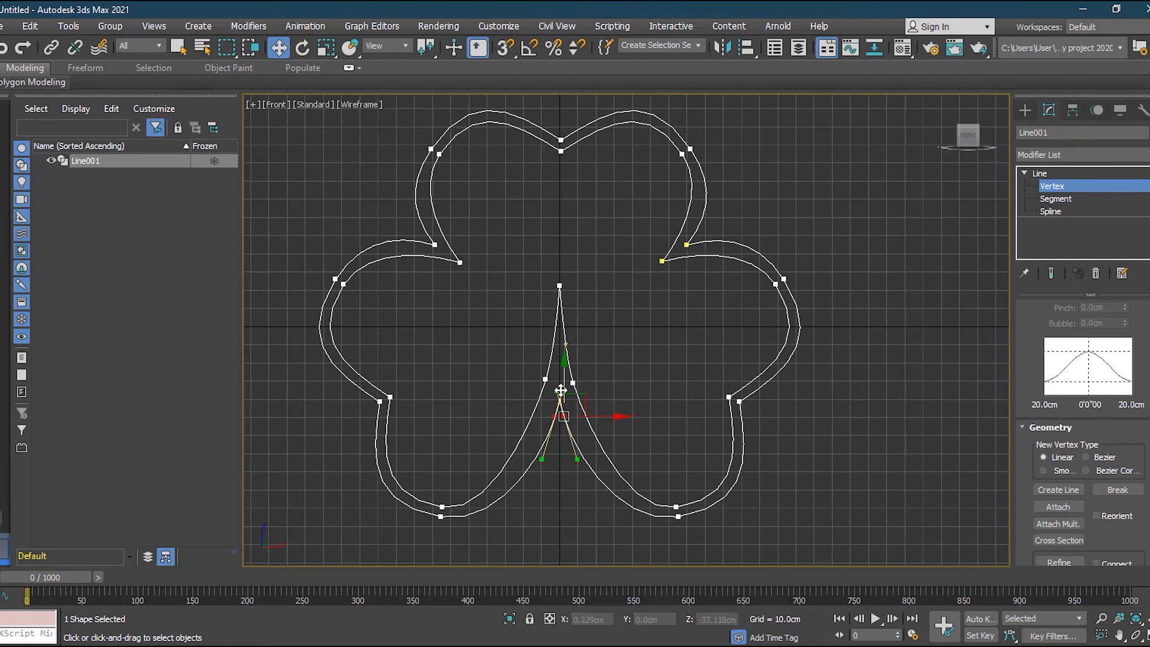
left_click_drag(563, 377, 566, 417)
left_click(645, 396)
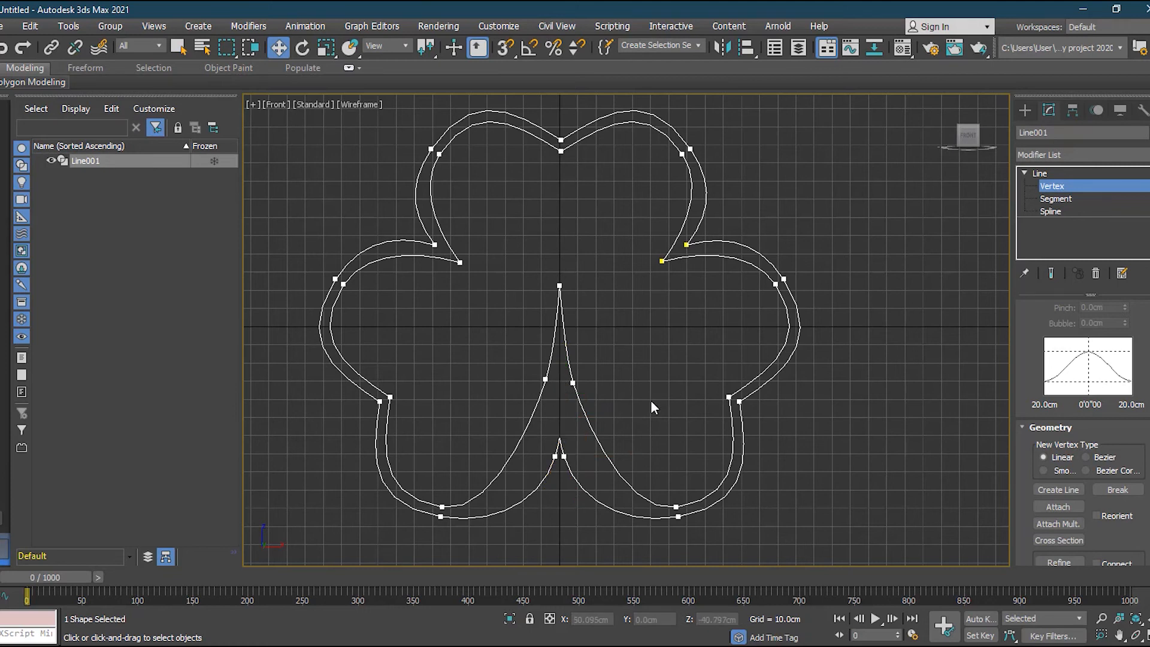
Step: Undo the separate vertex moves around the notch between the lower lobes
key("ctrl+z")
key("ctrl+z")
key("ctrl+z")
key("ctrl+z")
key("ctrl+z")
key("ctrl+z")
key("ctrl+z")
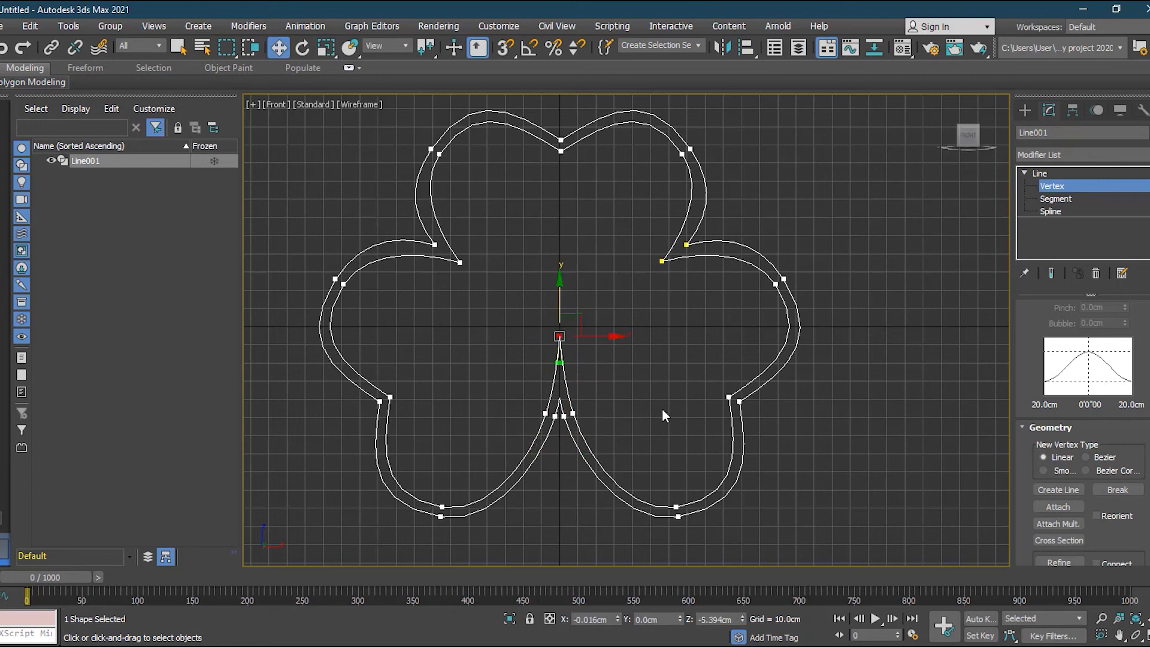
Step: Enable soft selection, raise the falloff to about 39.6 cm and move the central tip vertex to about Z -9.9 cm
scroll(1052, 374, "up", 3)
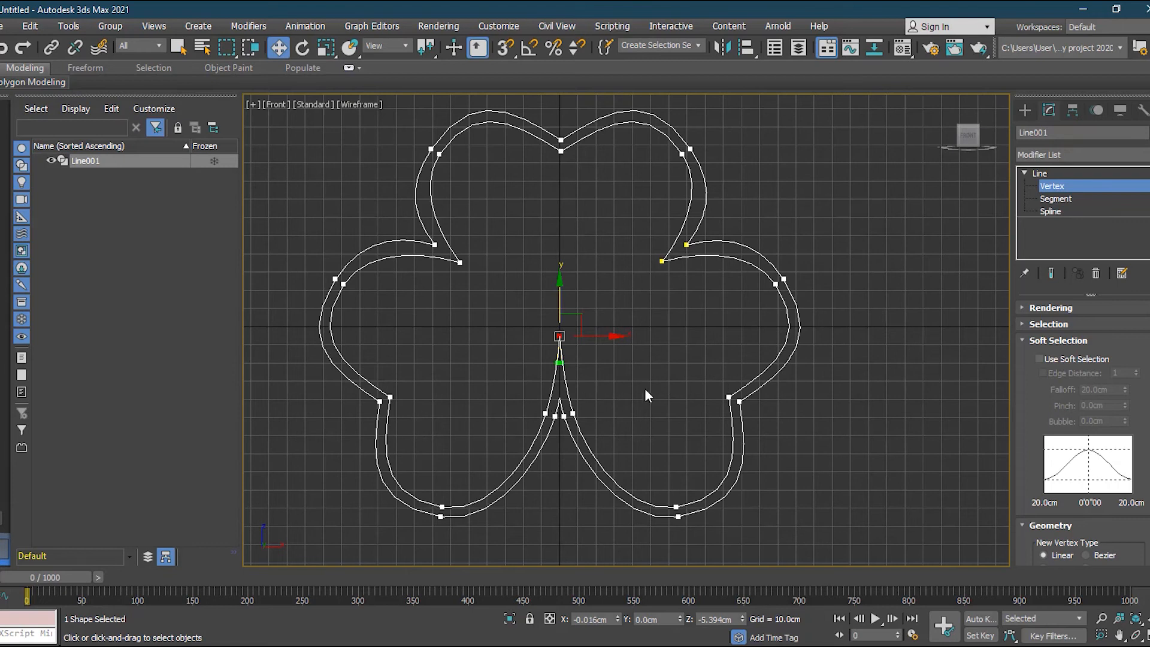
left_click(1075, 359)
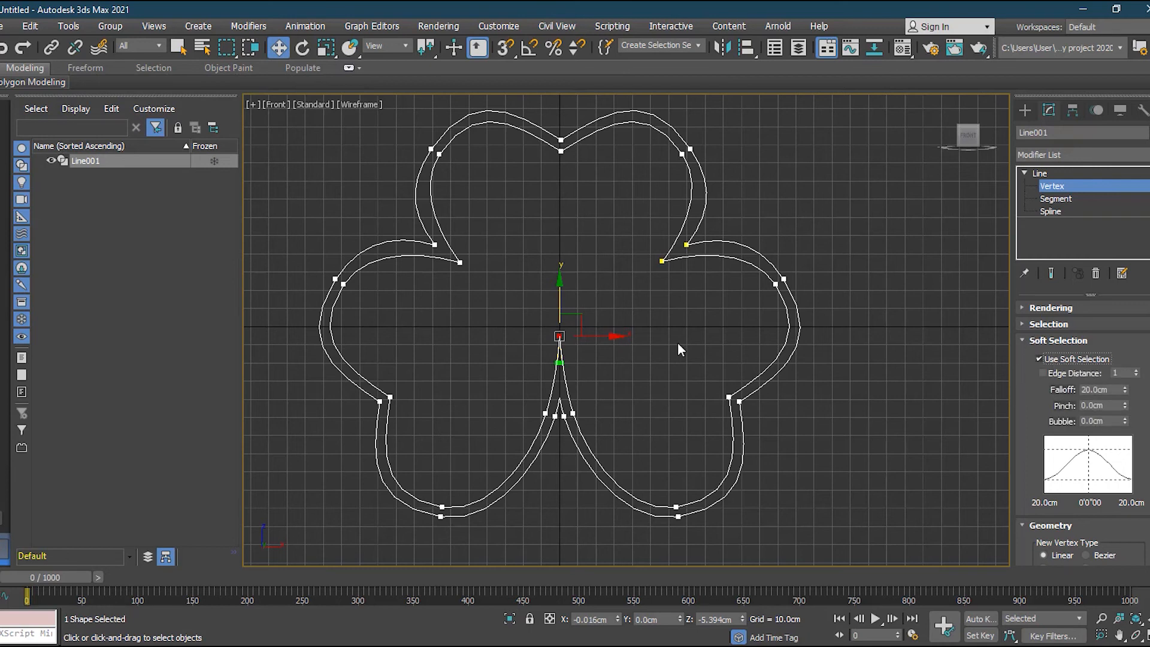
mouse_move(562, 300)
left_mouse_down()
mouse_move(558, 234)
mouse_move(556, 306)
left_mouse_up()
left_click_drag(1127, 393, 1125, 324)
left_click_drag(1130, 393, 1129, 309)
left_click_drag(565, 303, 579, 315)
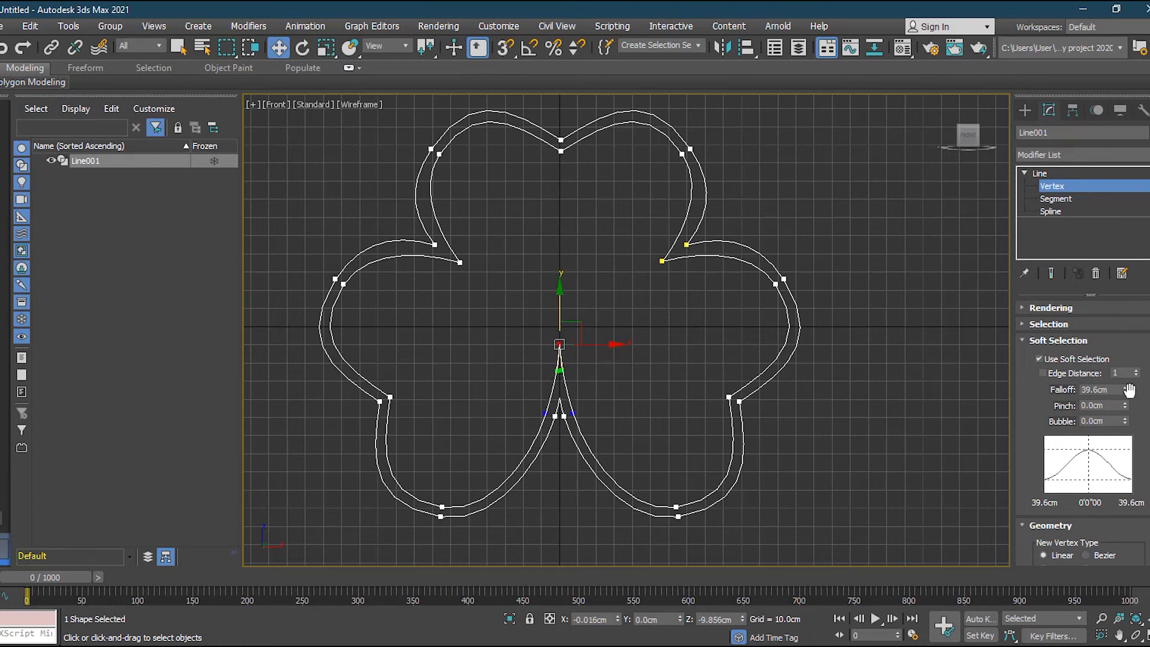
Step: Set the soft selection falloff to 115 cm and raise the central tip vertex to about Z -2.4 cm
left_click_drag(1127, 390, 1130, 350)
scroll(544, 442, "up", 5)
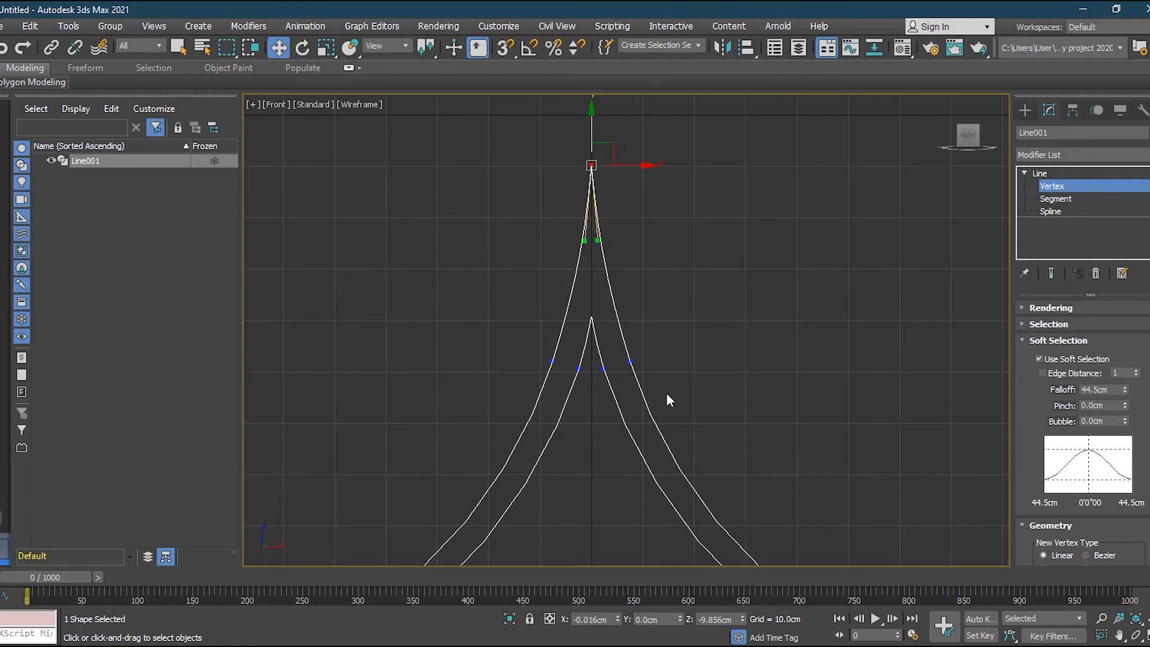
scroll(670, 401, "down", 4)
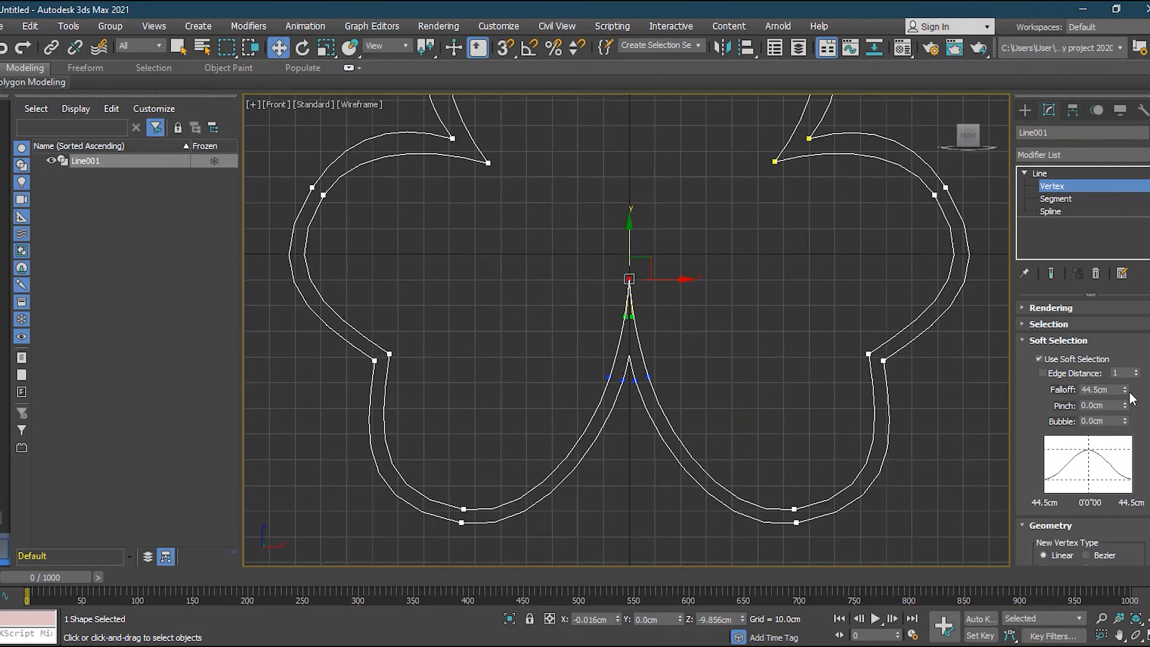
left_click_drag(1126, 392, 1114, 111)
left_click_drag(1118, 109, 1094, 599)
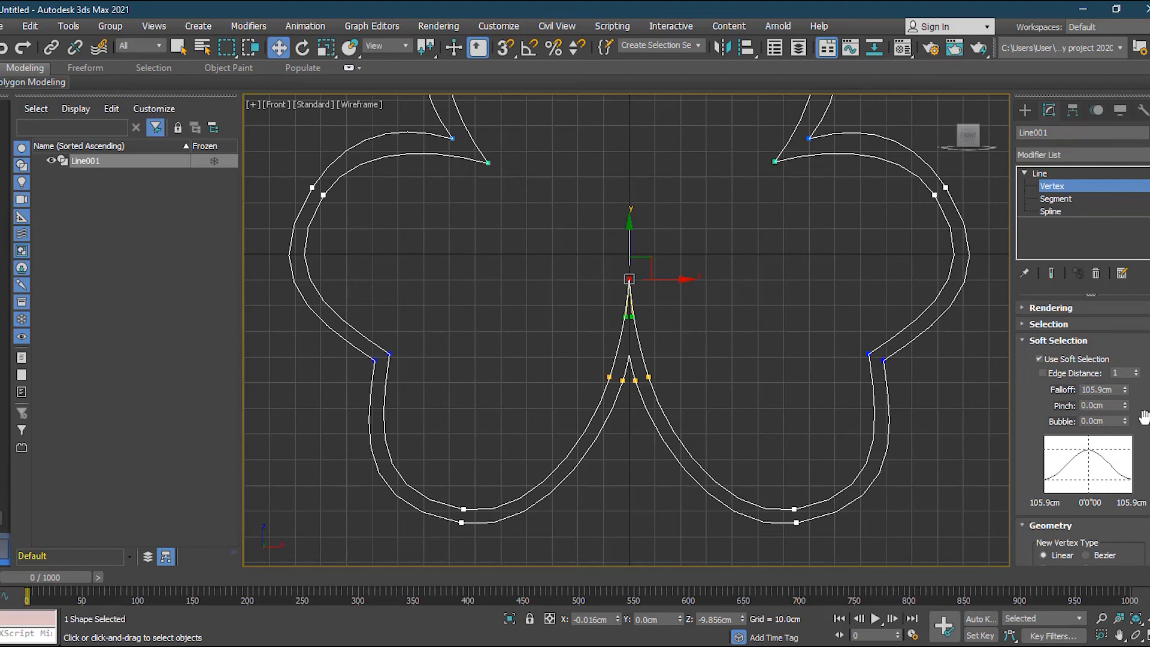
left_click_drag(1127, 390, 1066, 330)
double_click(1113, 392)
type("115")
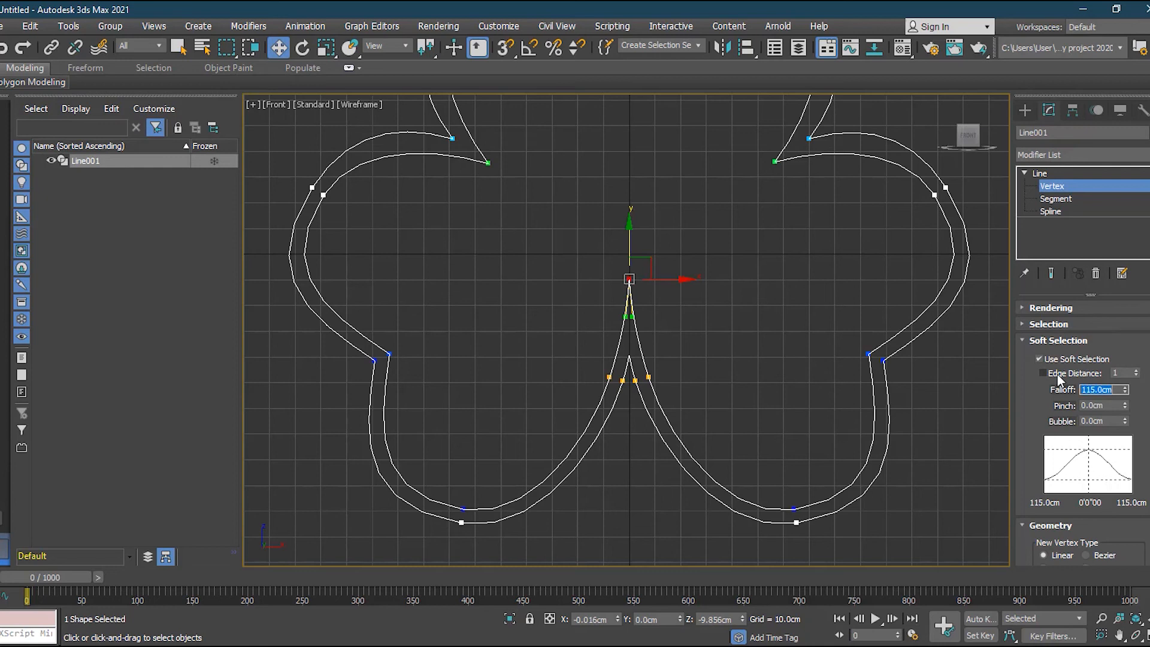
left_click_drag(628, 243, 660, 278)
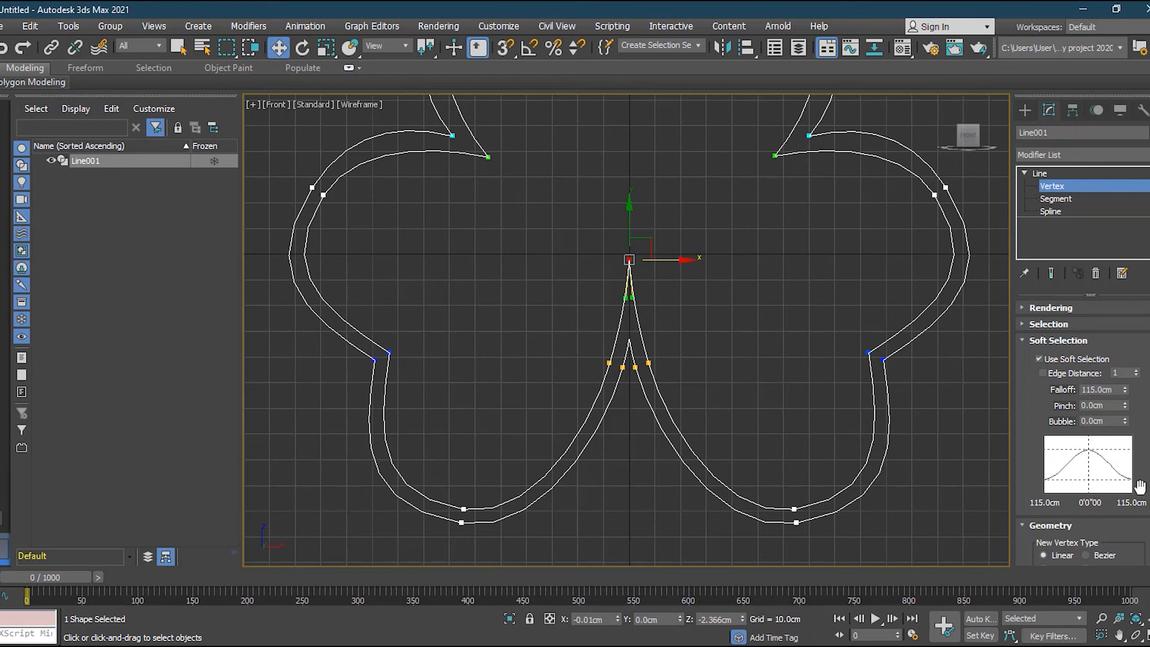
Step: Set the soft selection pinch to 1.5 cm and bubble to 0.6 cm, and lower the tip vertex to about Z -8.8 cm
mouse_move(1125, 405)
left_mouse_down()
mouse_move(1127, 390)
mouse_move(1124, 439)
mouse_move(1125, 389)
mouse_move(1124, 406)
left_mouse_up()
left_click_drag(1124, 410, 1127, 417)
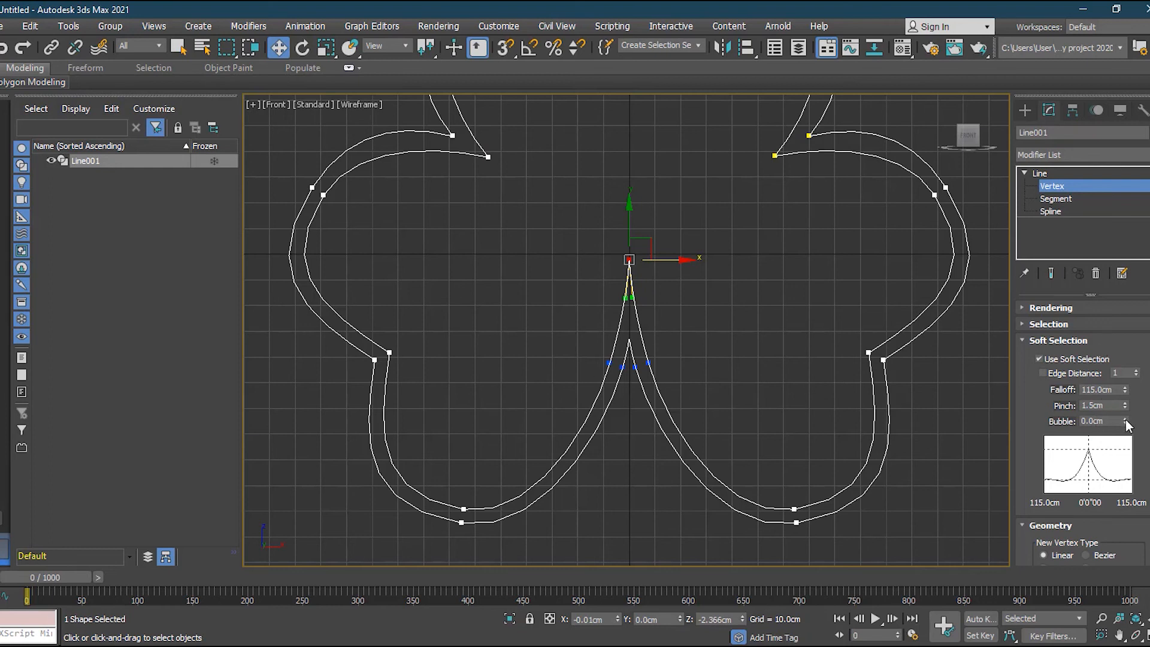
left_click_drag(1125, 421, 1129, 416)
left_click_drag(628, 214, 648, 258)
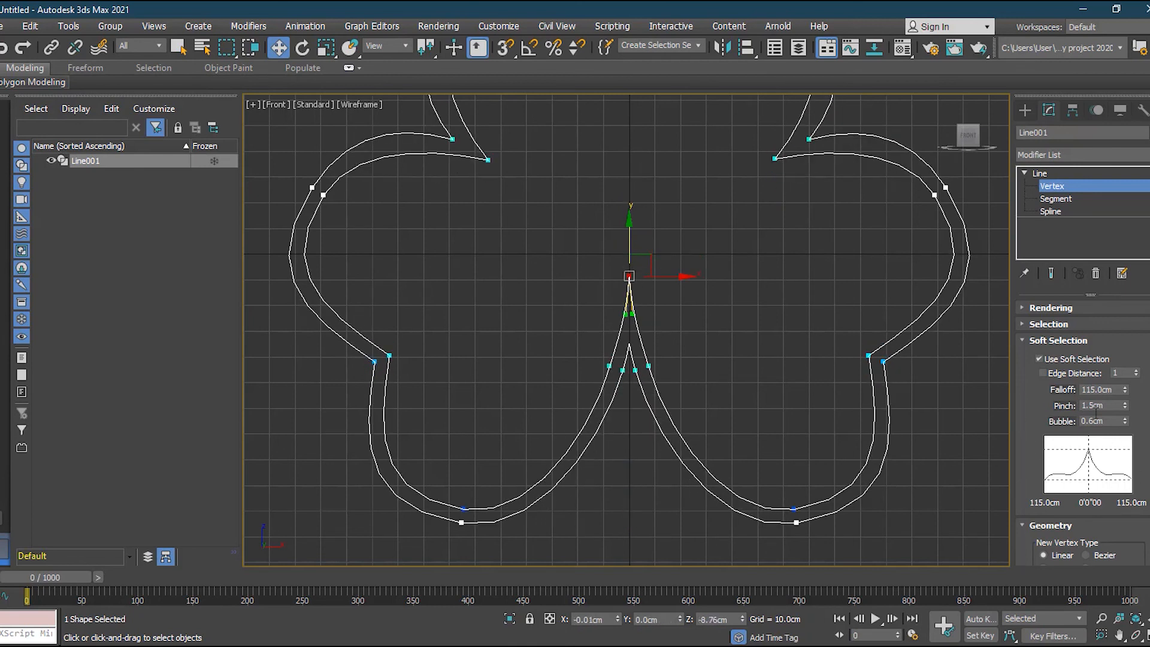
Step: Reset the soft selection pinch and bubble to 0
left_click(1109, 406)
type("0")
key("Tab")
type("0")
left_click(1111, 407)
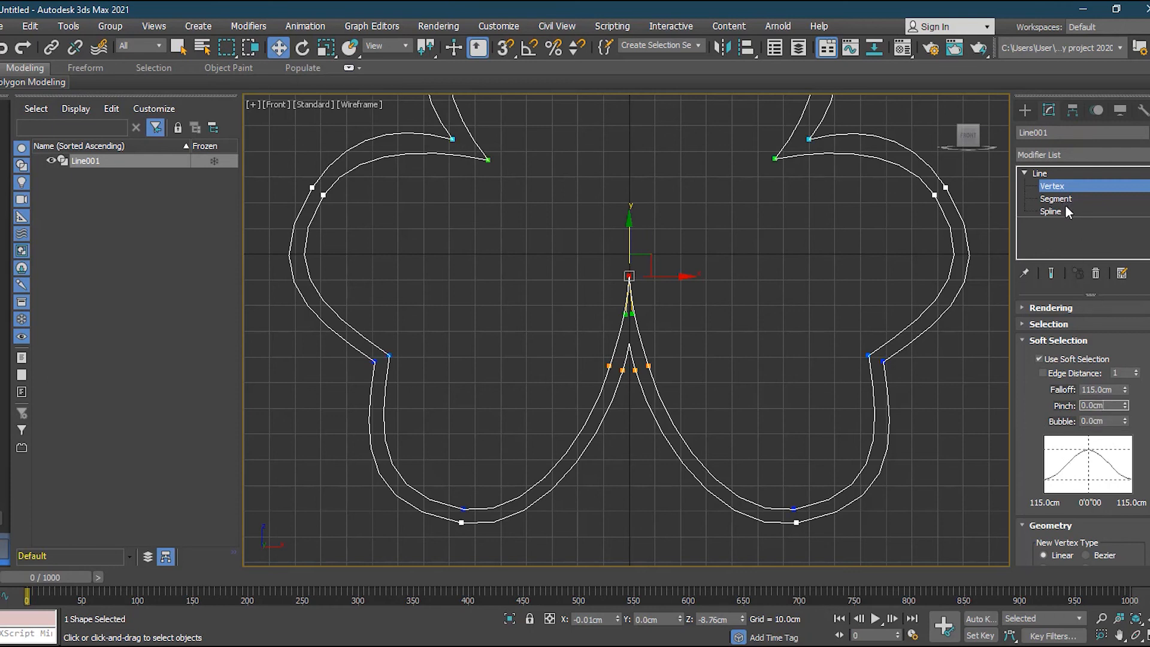
Step: Enable Edge Distance for the soft selection, set it to 56 and move the tip vertex to about Z -14.9 cm
left_click(1077, 376)
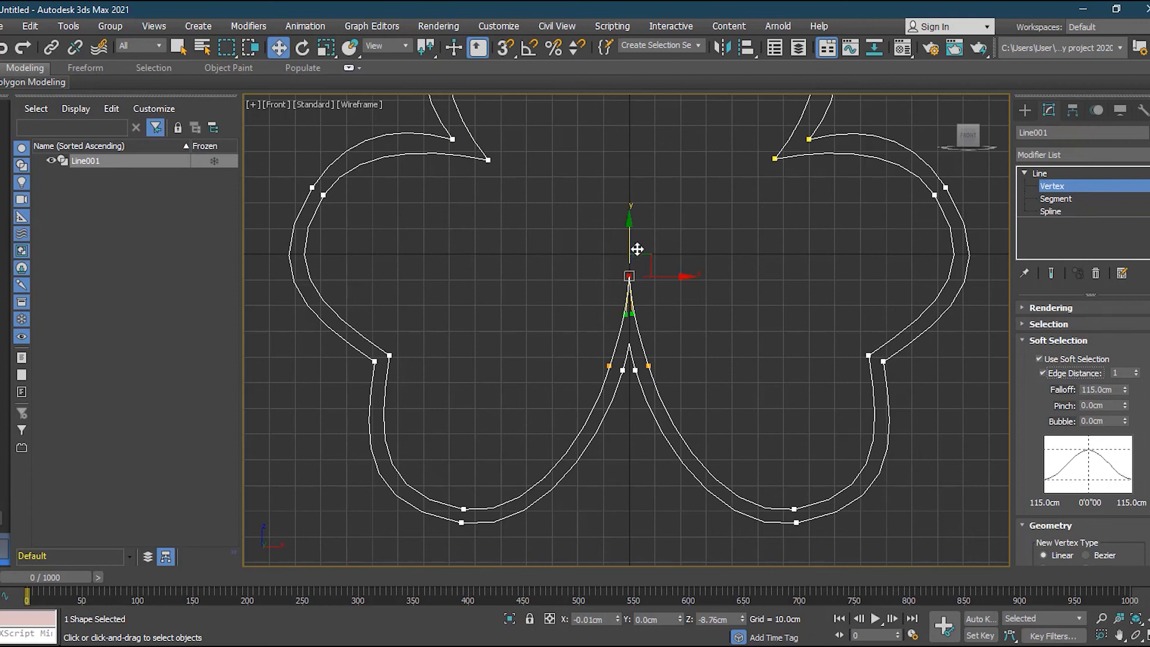
mouse_move(629, 238)
left_mouse_down()
mouse_move(631, 173)
mouse_move(633, 248)
left_mouse_up()
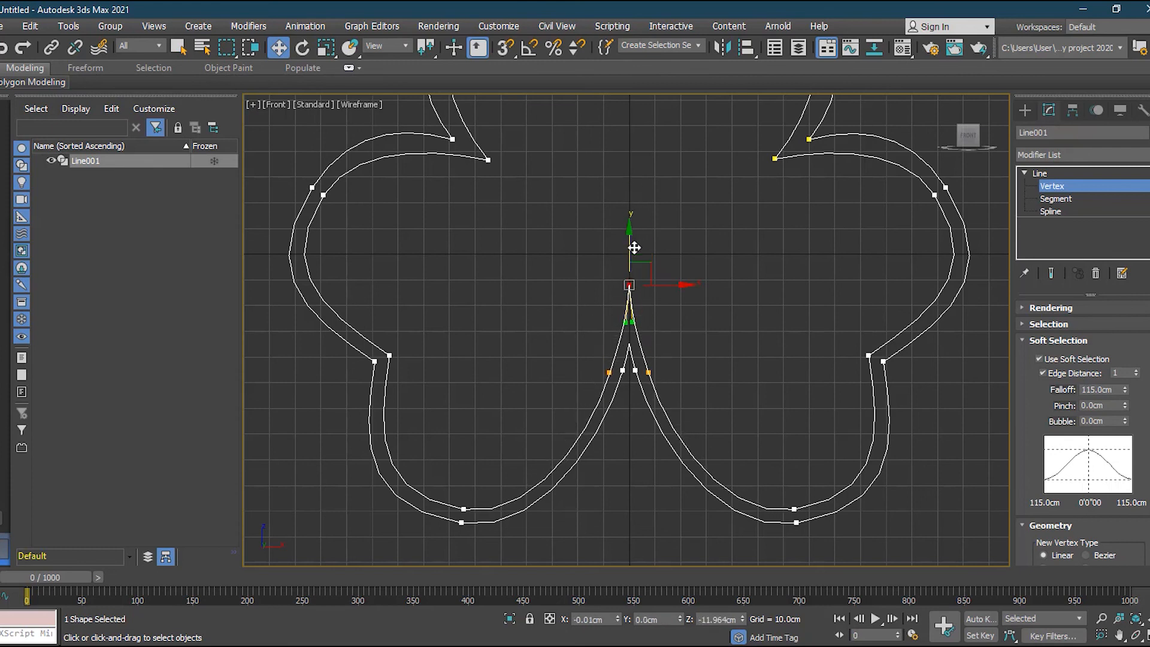
left_click_drag(1138, 375, 1133, 346)
left_click_drag(1138, 376, 1146, 354)
left_click_drag(629, 238, 634, 205)
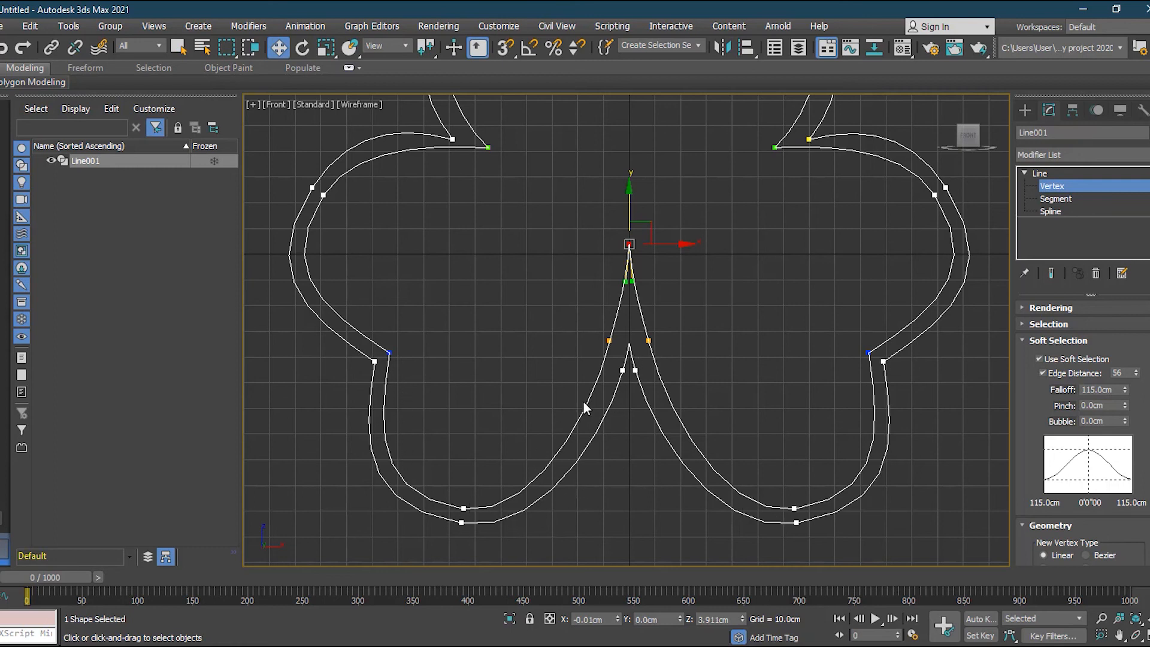
left_click_drag(636, 222, 636, 270)
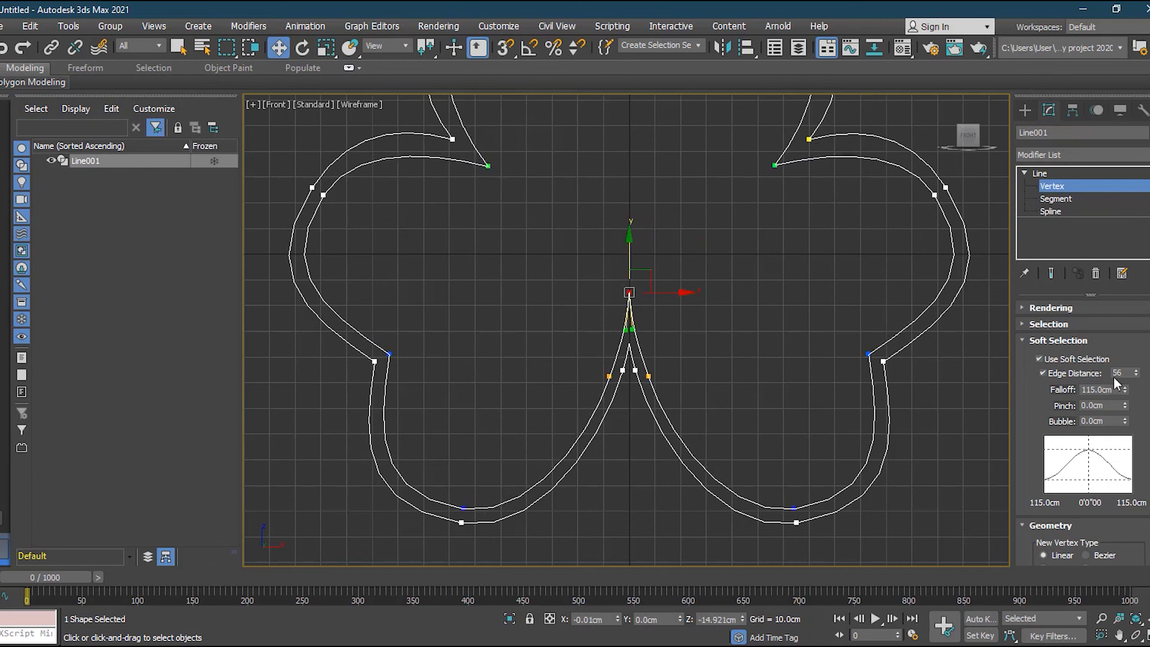
Step: Turn off Edge Distance and leave vertex editing, returning to the whole line object
left_click_drag(1139, 376, 1080, 359)
right_click(1080, 360)
left_click(1079, 374)
left_click(1041, 174)
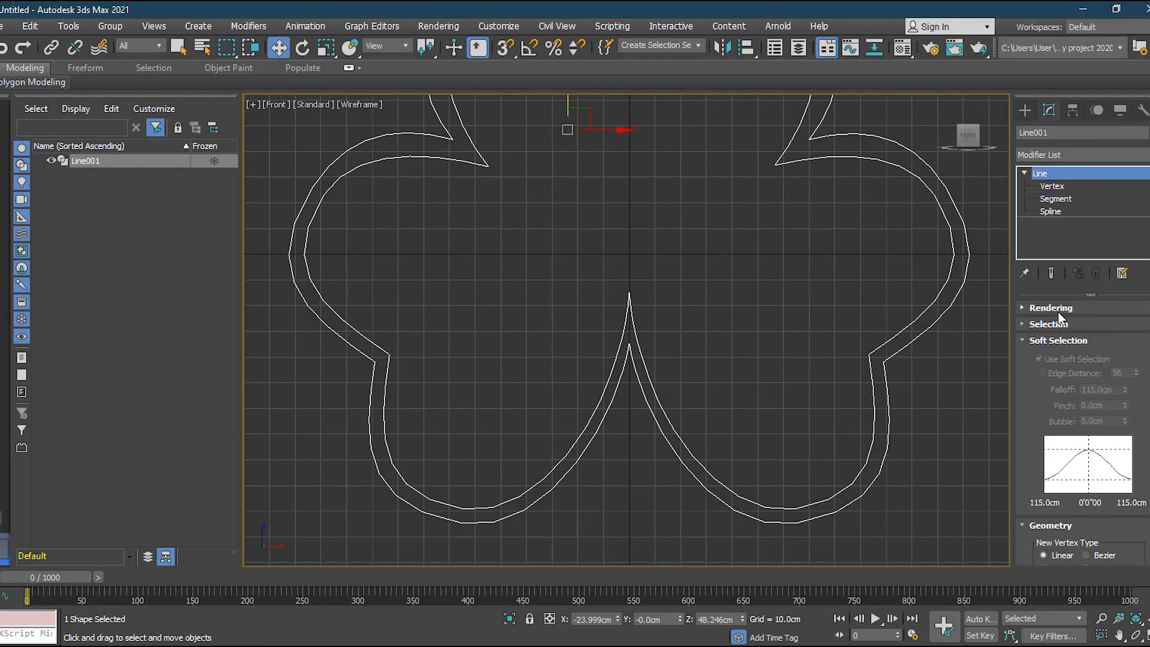
left_click(1064, 340)
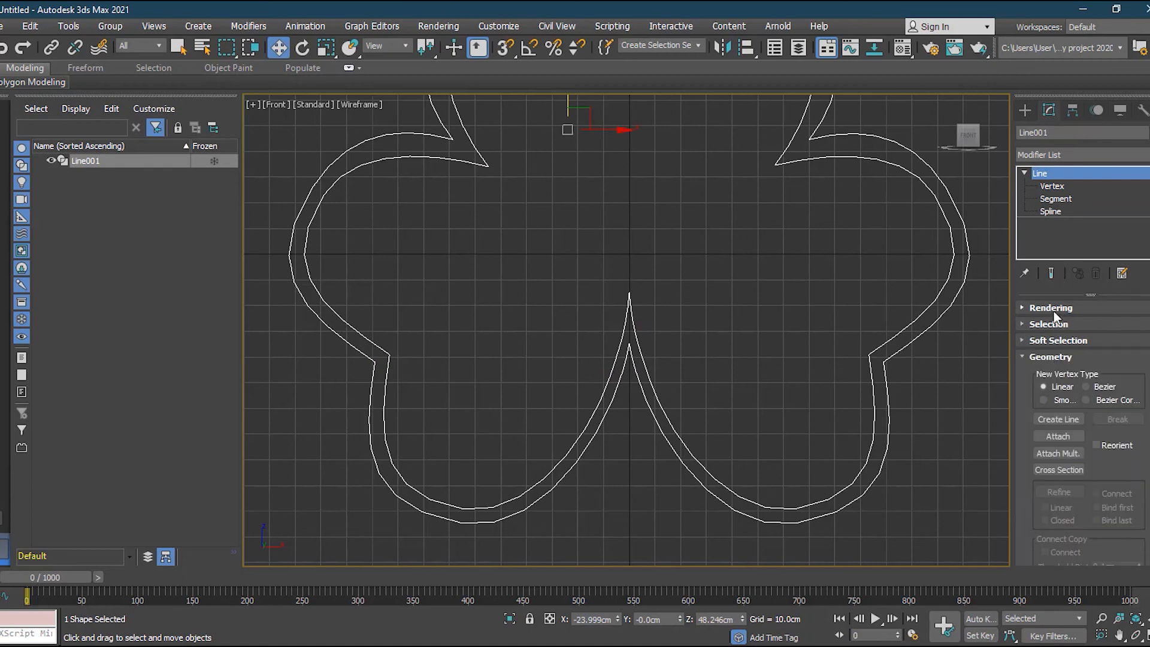
Step: Show all four viewports and raise the clover-shaped outline to about Z 140.2 cm
left_click(1053, 308)
scroll(1043, 317, "up", 2)
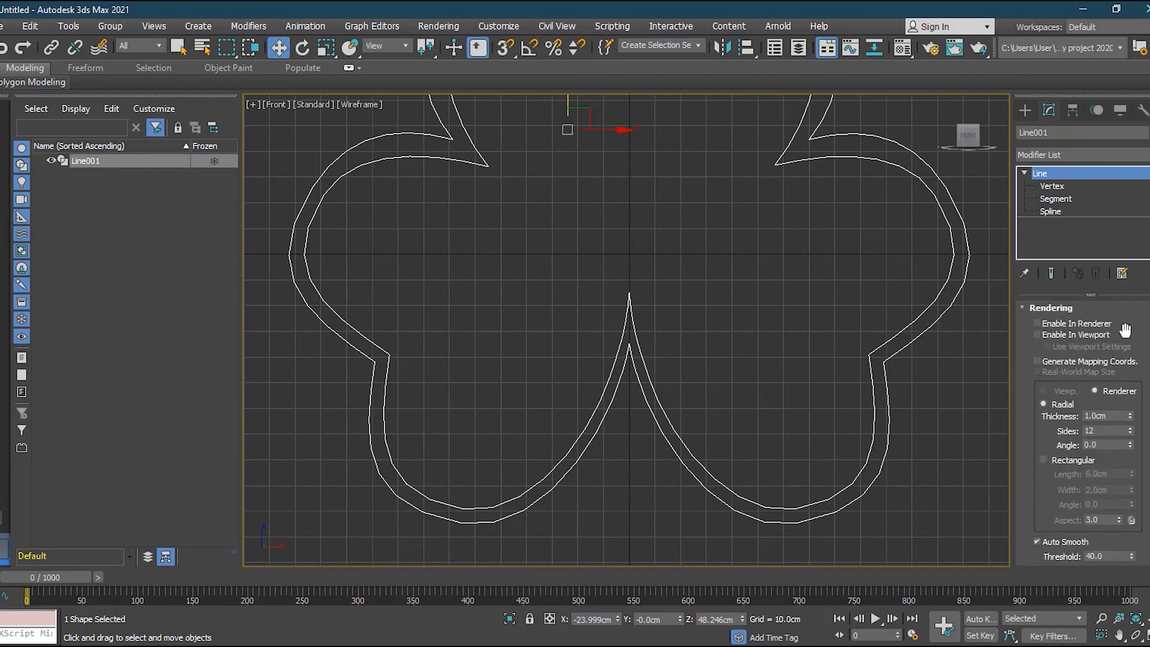
scroll(752, 317, "down", 2)
key("alt+w")
scroll(880, 492, "down", 4)
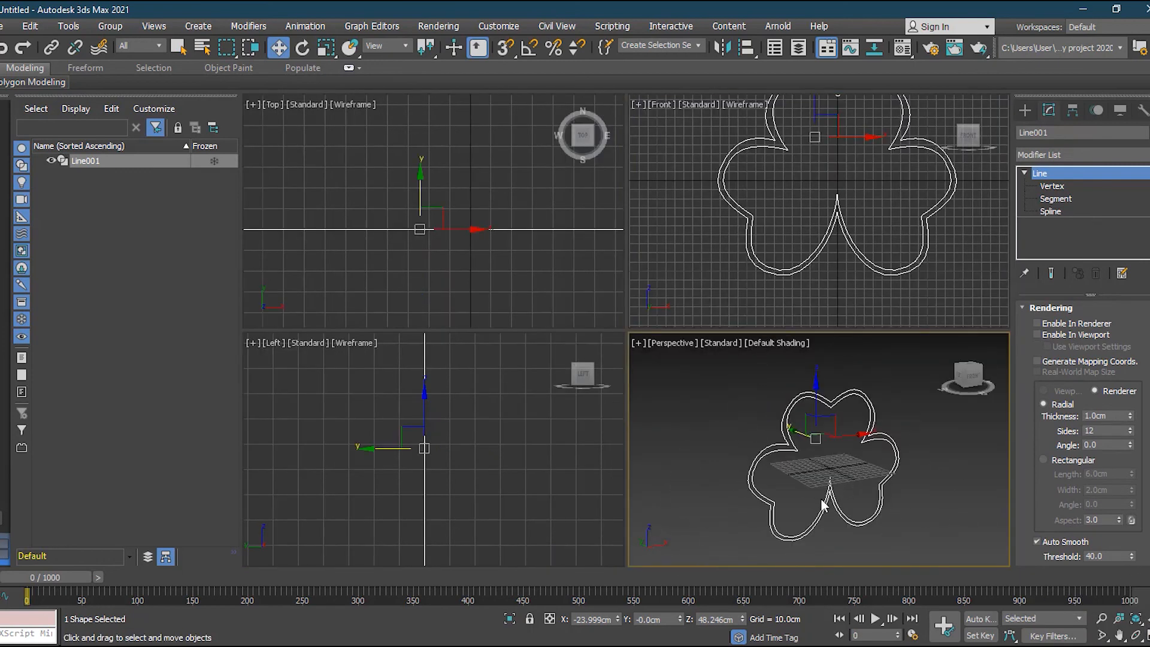
left_click_drag(817, 400, 881, 420)
middle_click_drag(881, 420, 865, 486)
middle_click_drag(852, 240, 837, 302)
scroll(839, 301, "down", 3)
scroll(452, 416, "down", 5)
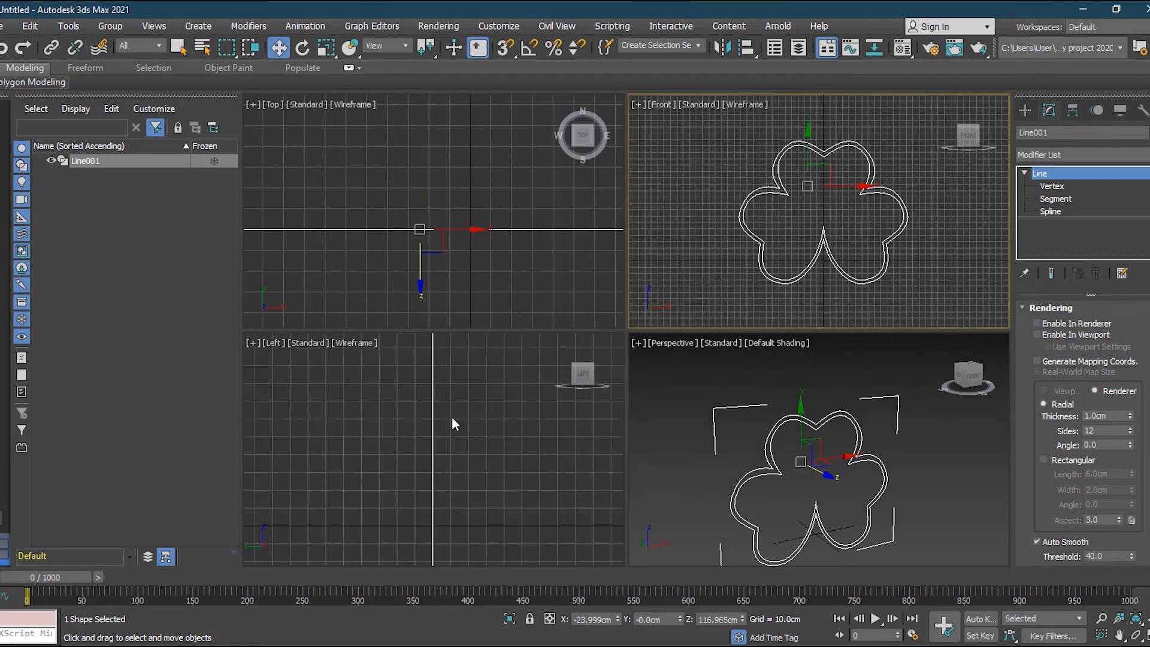
scroll(441, 225, "down", 4)
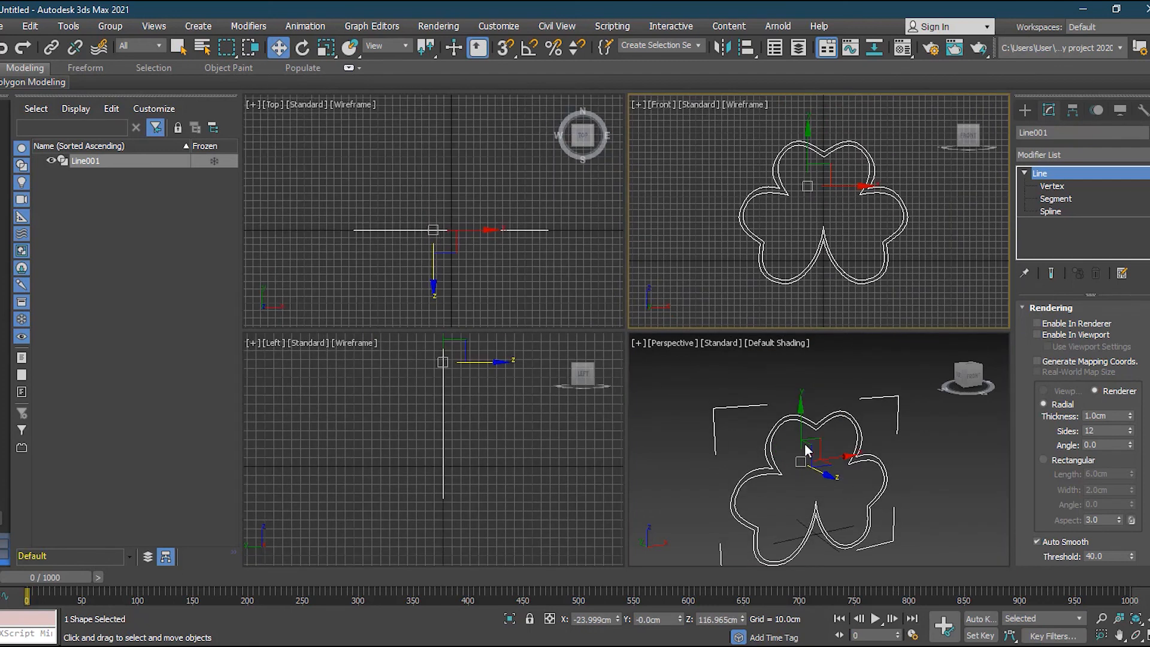
left_click_drag(801, 432, 803, 417)
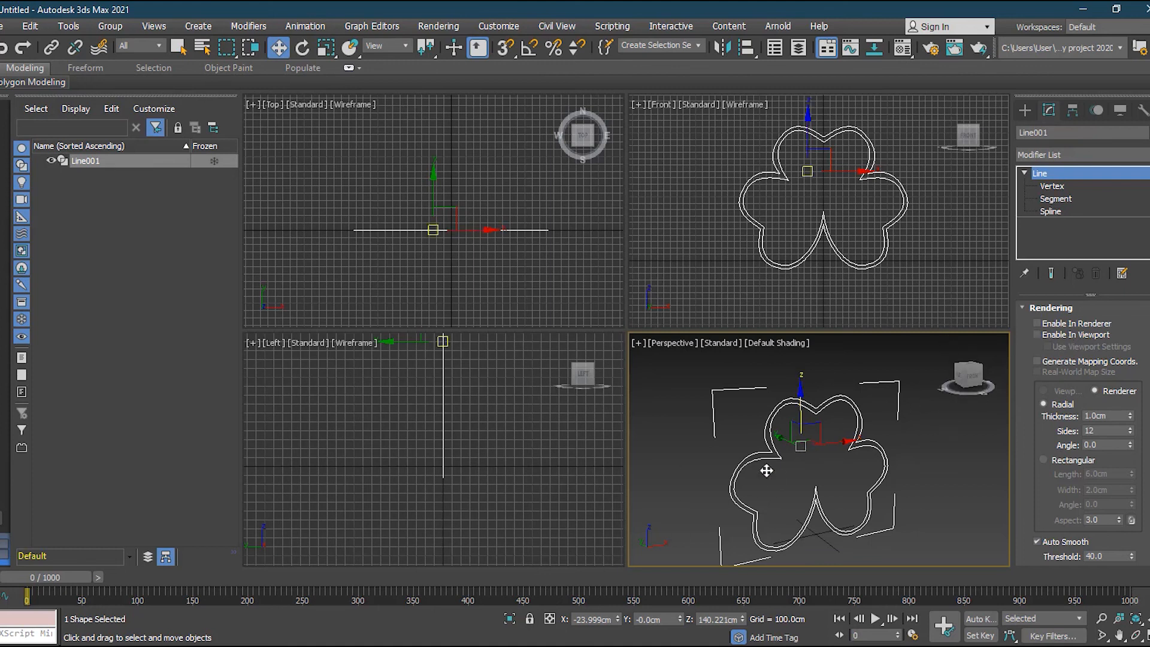
Step: Enable viewport rendering for the line so the outlines display as thick tubes, and deselect it
scroll(799, 431, "up", 3)
scroll(877, 418, "up", 2)
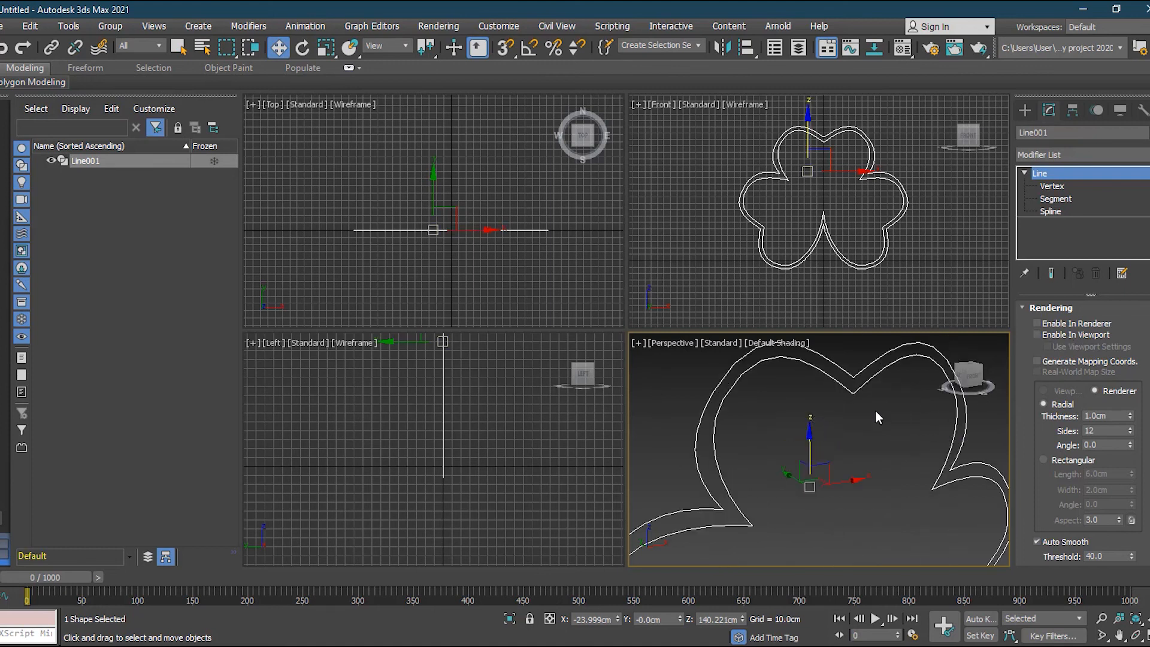
left_click(1092, 337)
scroll(883, 354, "down", 1)
scroll(814, 371, "up", 1)
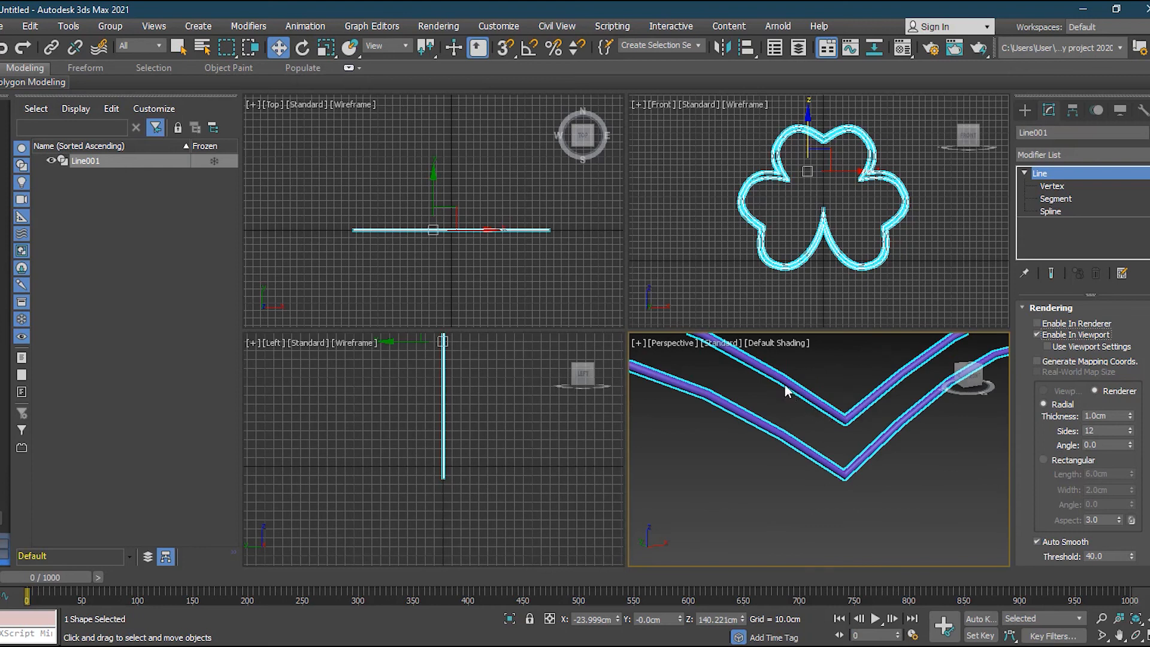
left_click(810, 507)
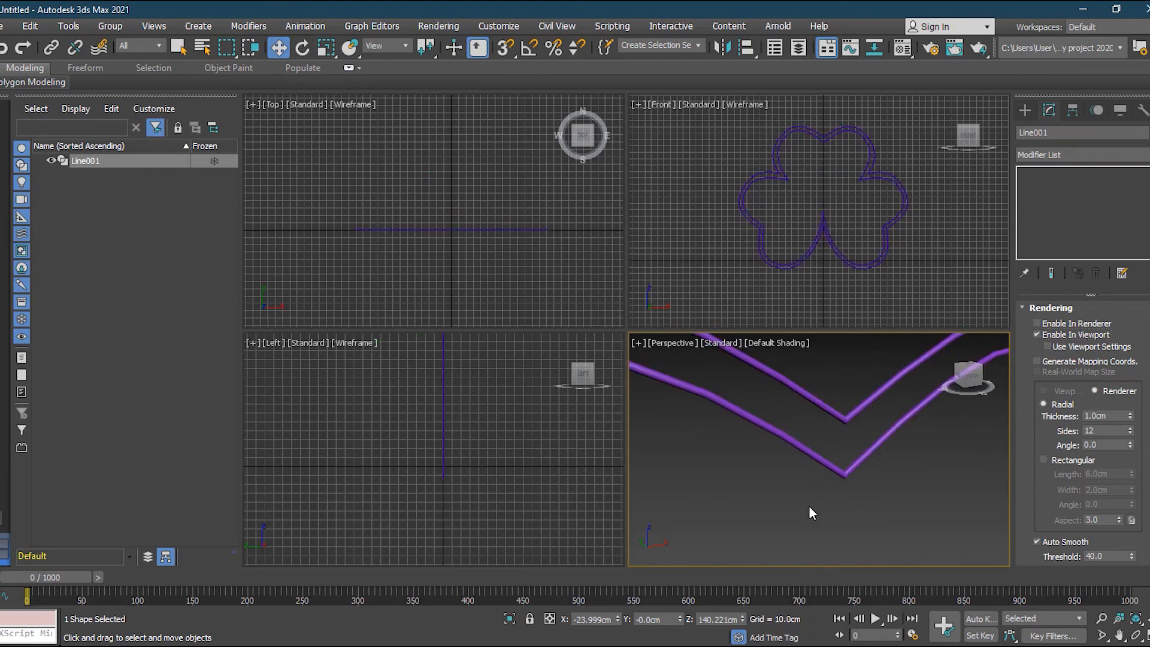
Step: Enable the clover line in the renderer and set its radial thickness to about 3.14 cm
scroll(812, 502, "down", 2)
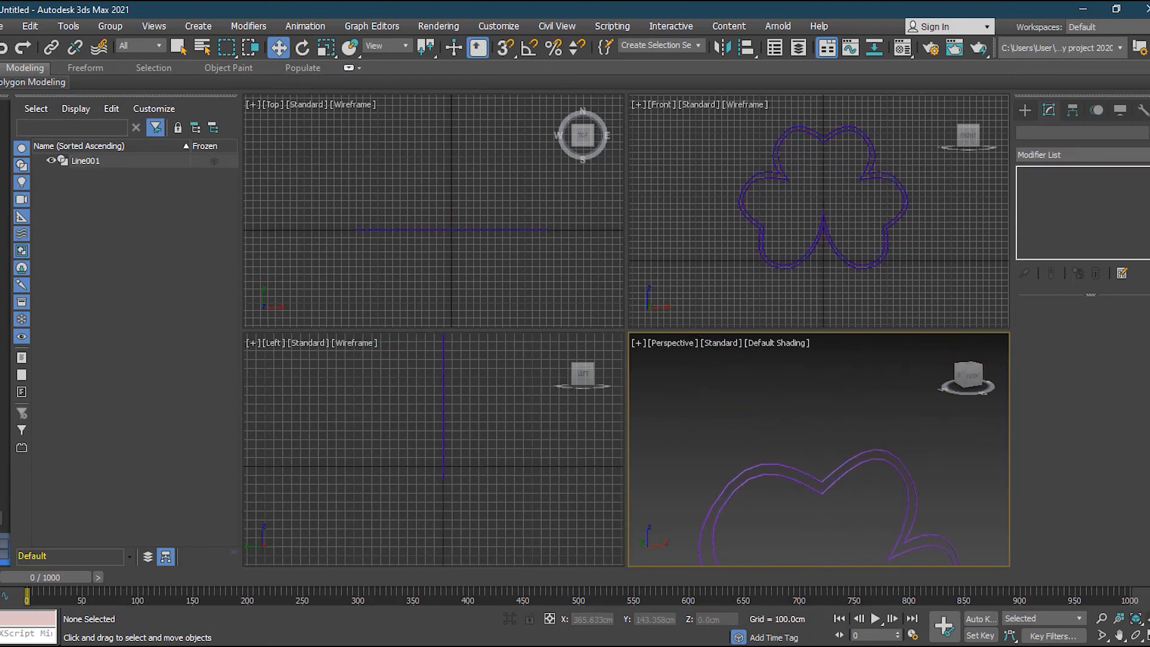
key("alt+w")
scroll(687, 466, "down", 2)
middle_click_drag(709, 472, 666, 346)
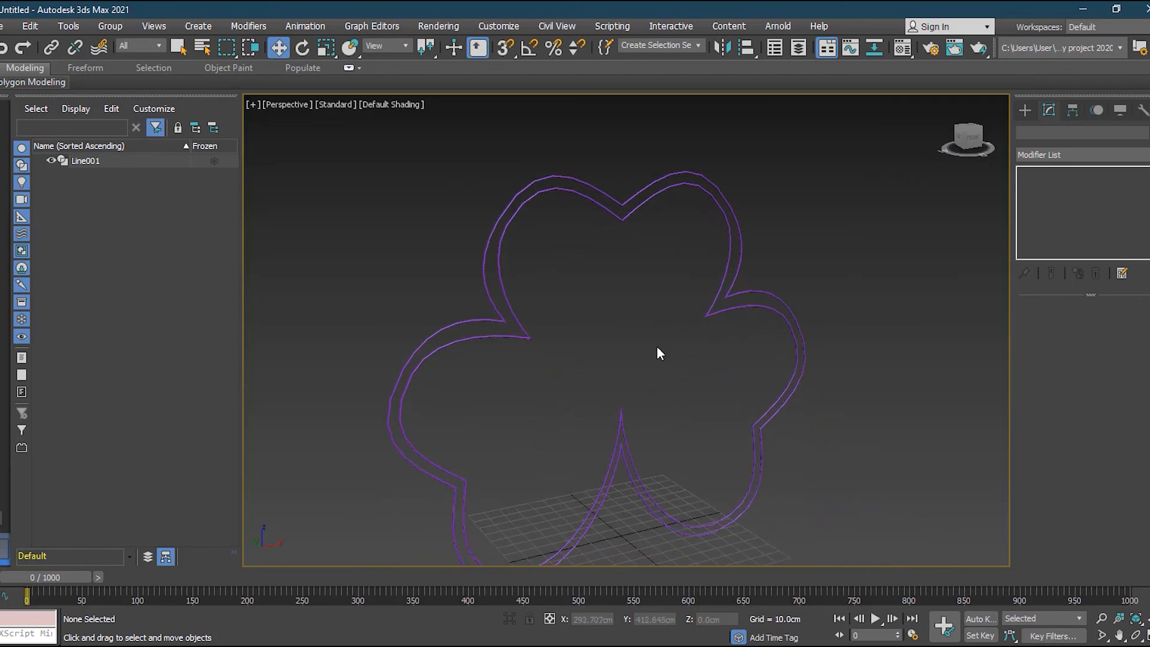
middle_click_drag(659, 392, 671, 320)
scroll(674, 239, "up", 3)
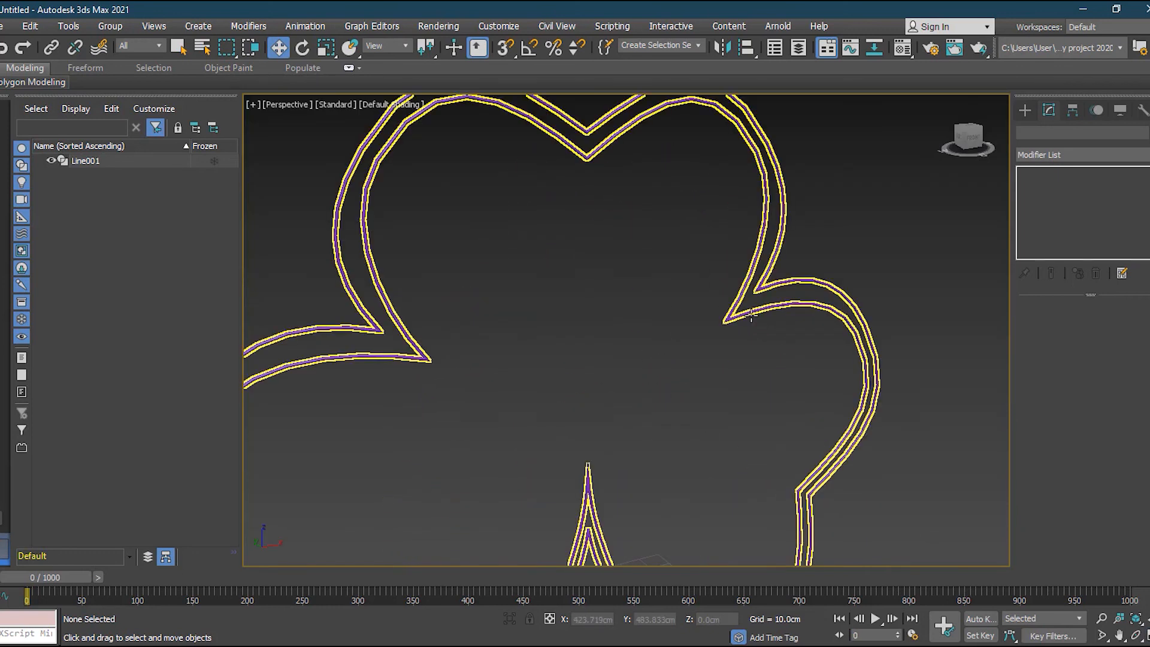
left_click(846, 421)
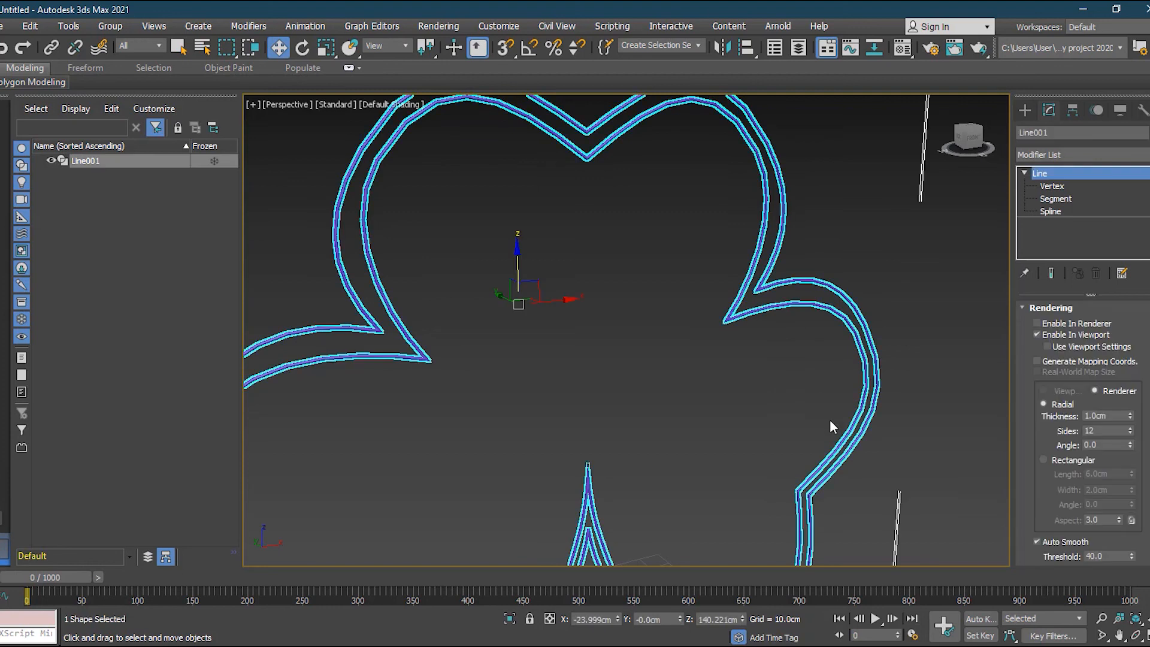
mouse_move(430, 398)
middle_mouse_down("alt")
mouse_move(536, 398)
mouse_move(513, 387)
mouse_move(432, 393)
middle_mouse_up("alt")
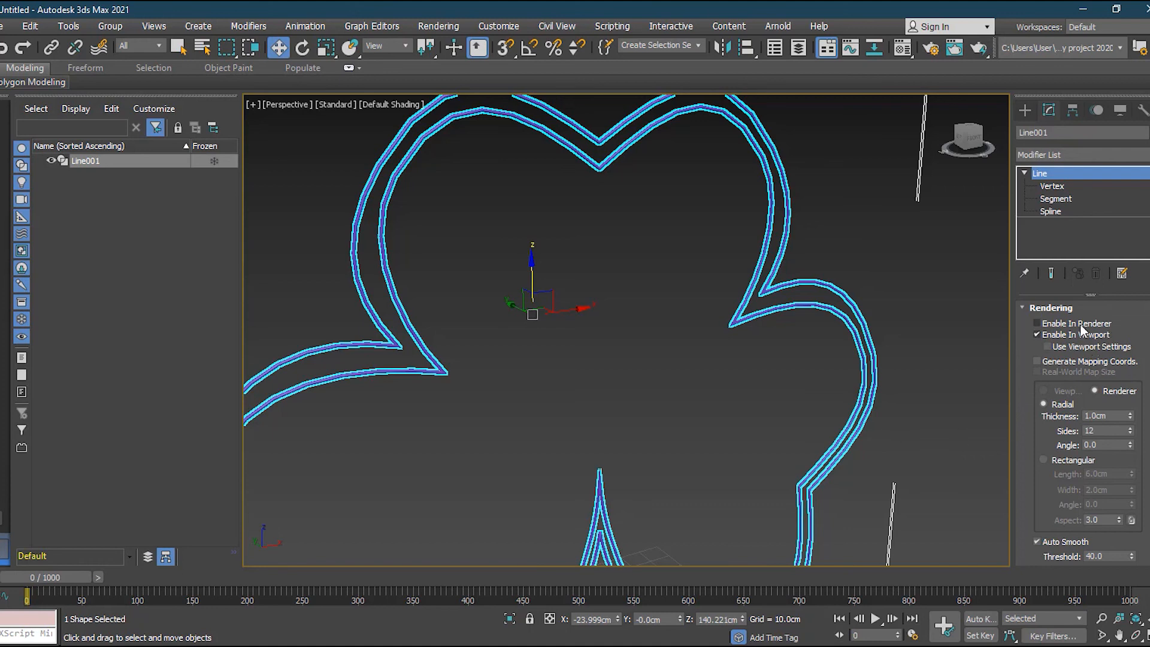
left_click(1059, 328)
left_click(1131, 414)
left_click_drag(1131, 415, 1082, 250)
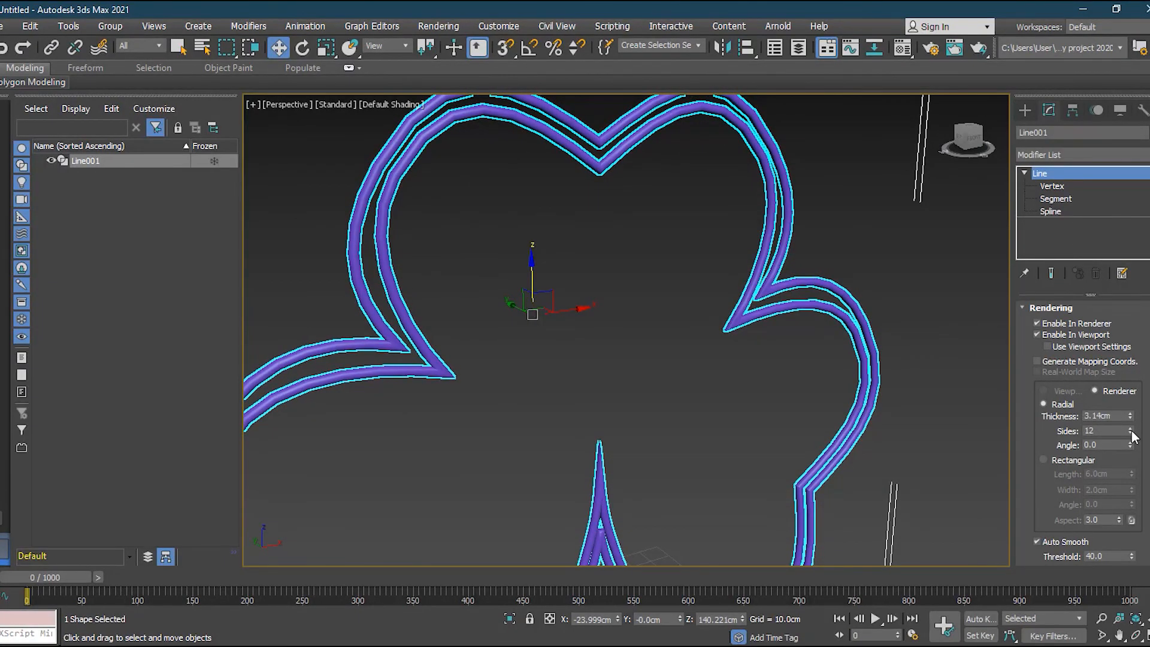
Step: Try 3 and 48 sides for the clover's radial cross-section, and settle on 10 sides
left_click_drag(1131, 430, 1109, 454)
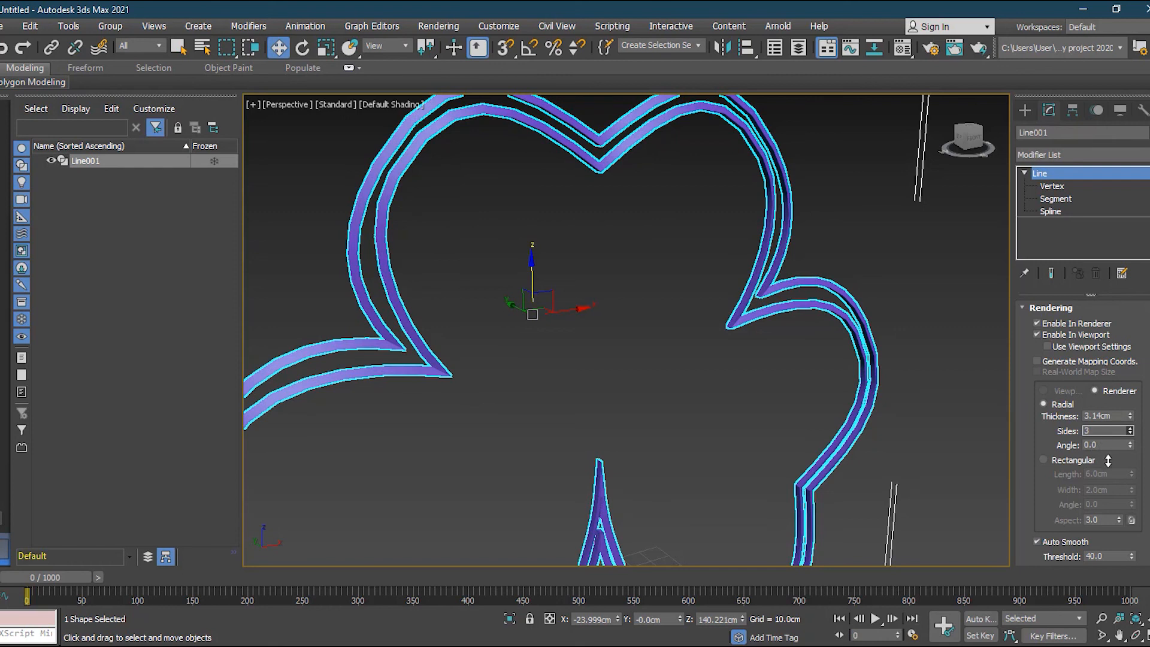
left_click_drag(1108, 460, 1115, 403)
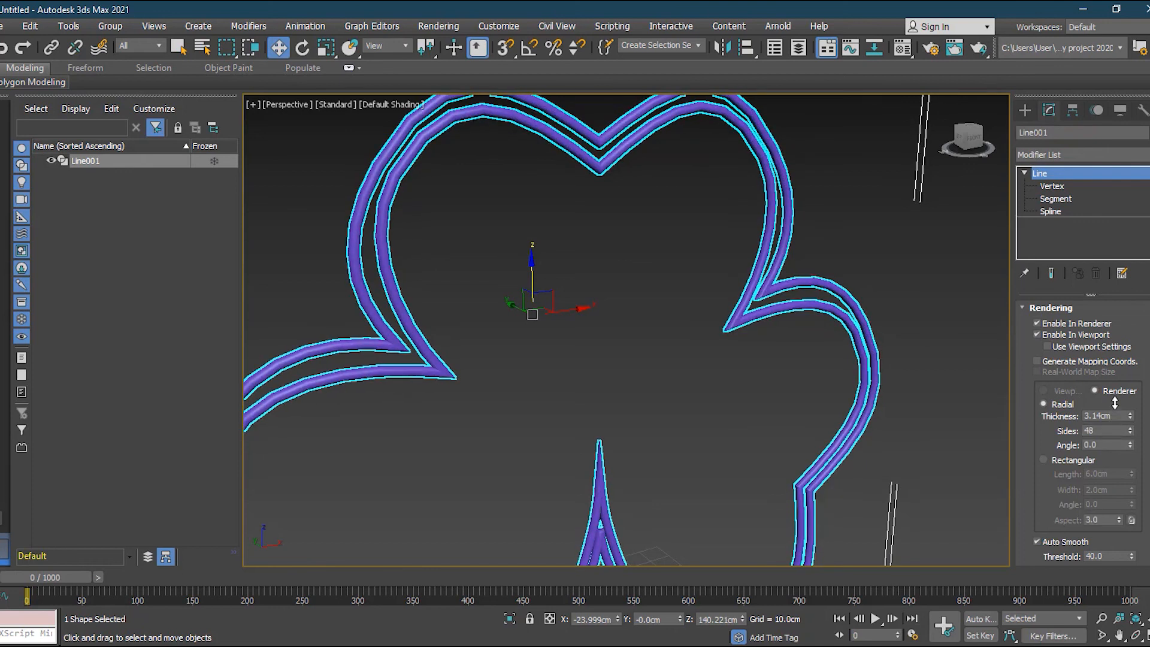
double_click(1112, 431)
type("103")
key("BackSpace")
key("Return")
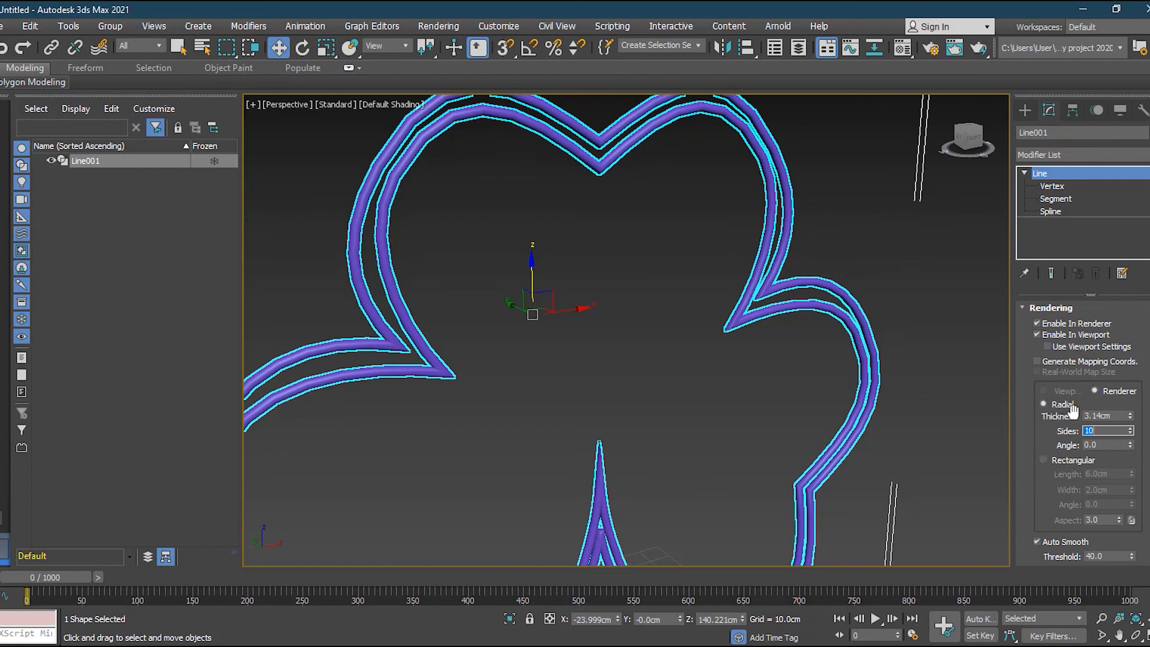
Step: Switch the clover line to a rectangular cross-section and set its length to about 62.88 cm
left_click(1061, 468)
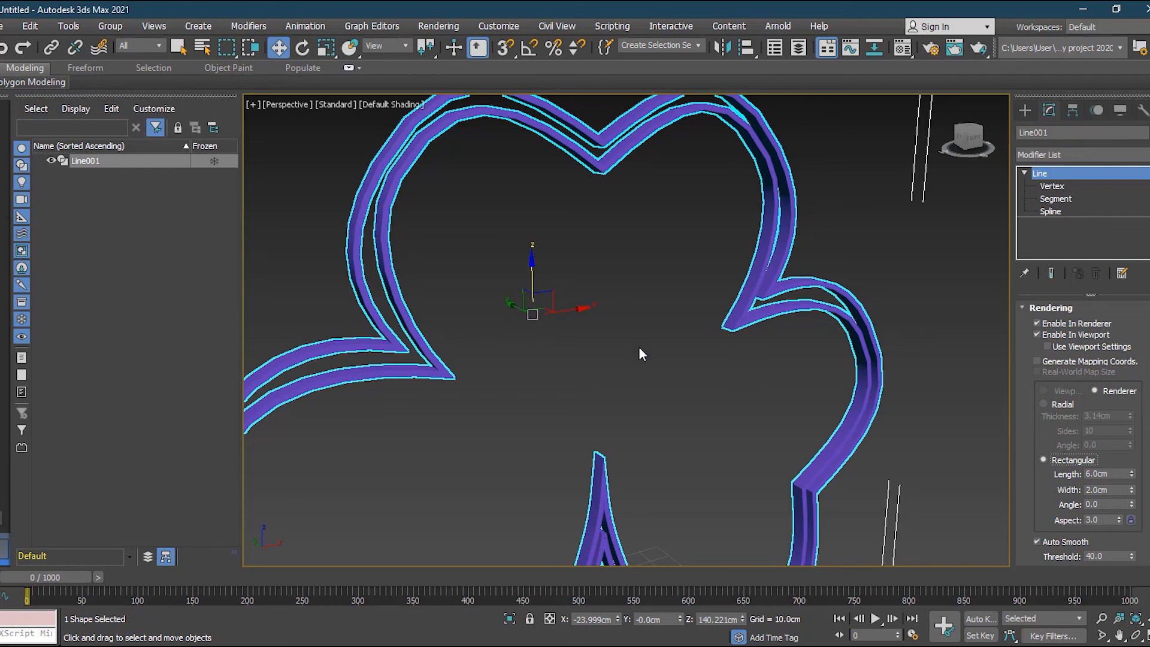
left_click_drag(1133, 474, 1112, 420)
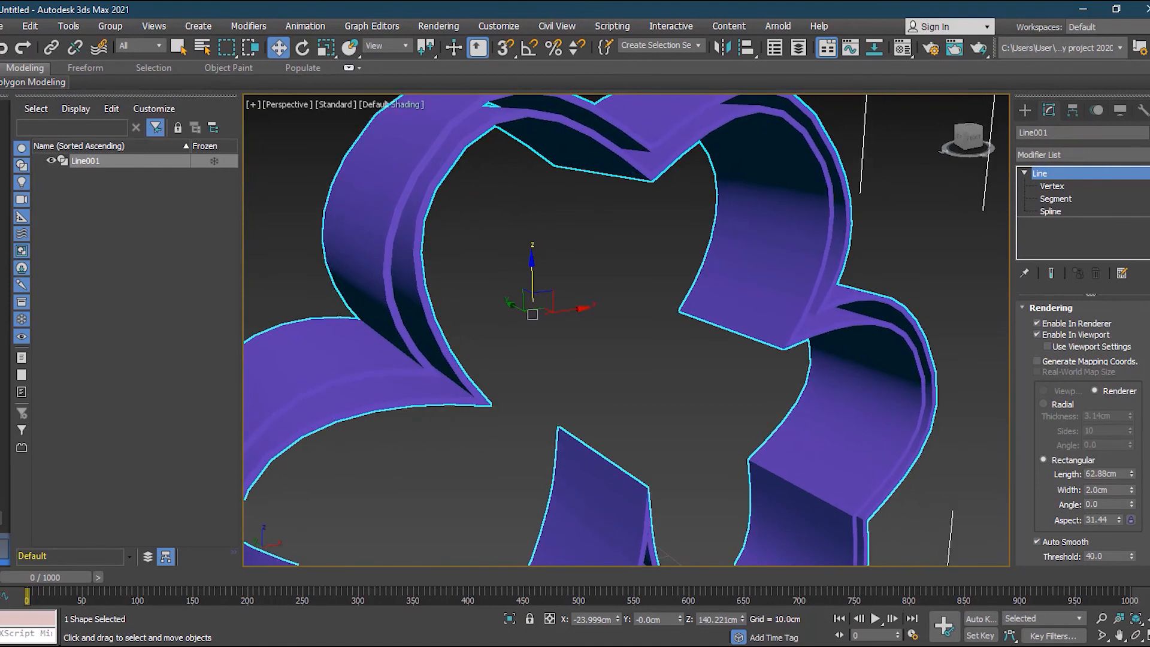
scroll(533, 436, "down", 5)
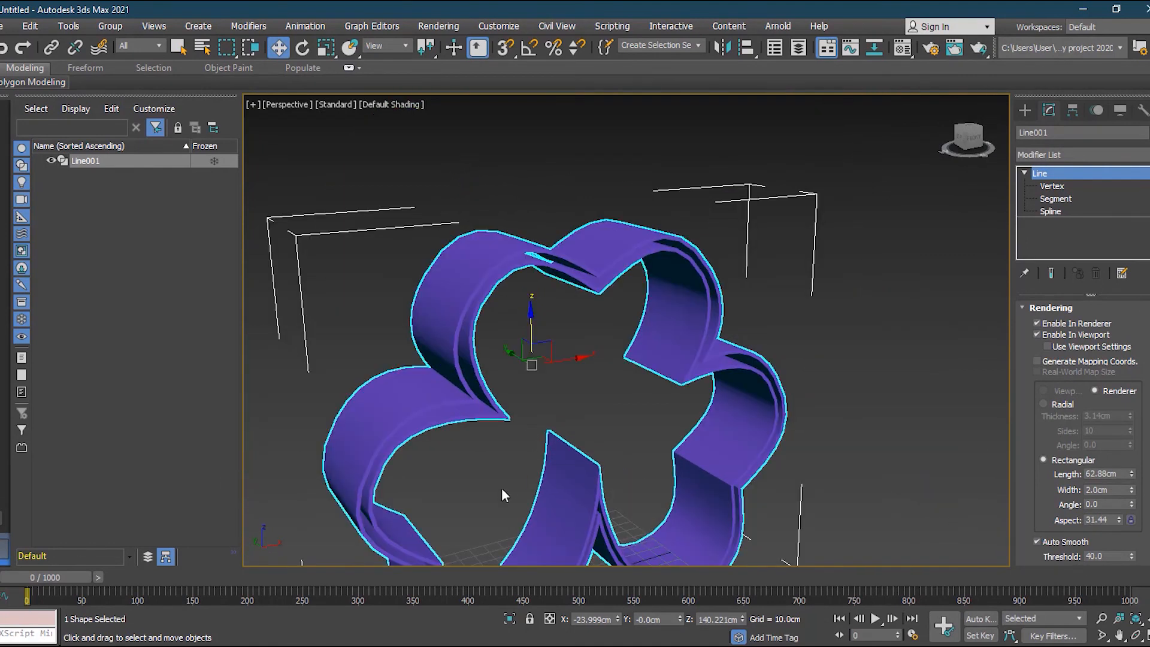
mouse_move(460, 487)
middle_mouse_down("alt")
mouse_move(490, 488)
mouse_move(544, 445)
mouse_move(408, 436)
mouse_move(337, 448)
mouse_move(462, 457)
mouse_move(448, 487)
middle_mouse_up("alt")
scroll(392, 358, "up", 3)
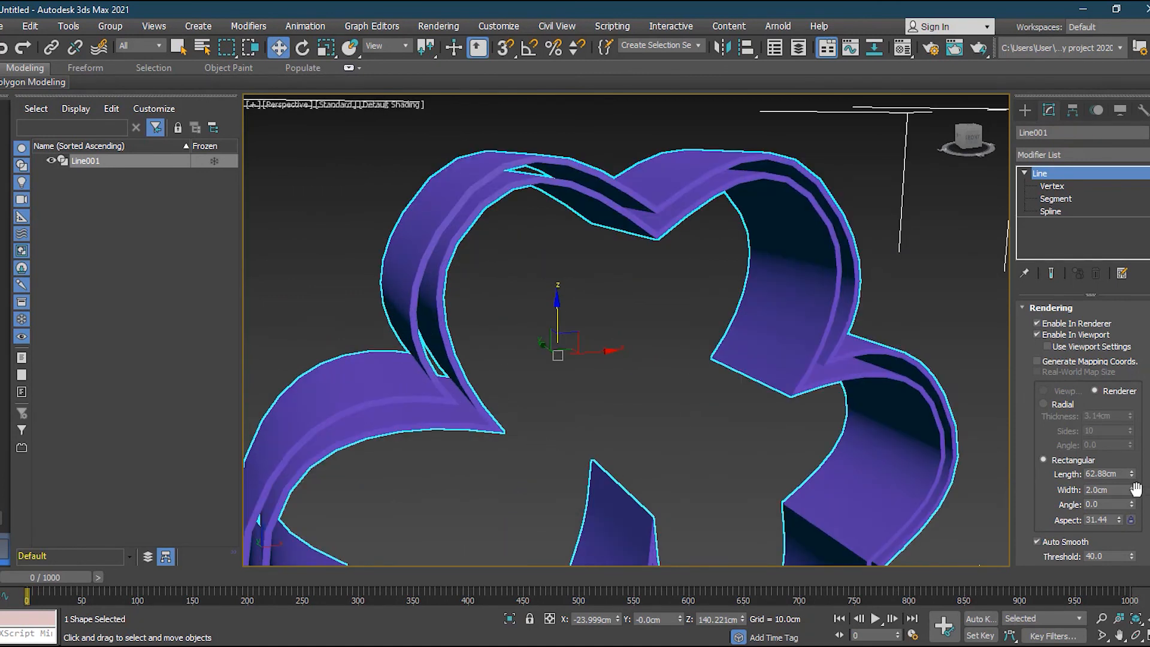
Step: Try a width of about 4.12 cm and an angle of about -1.06 for the rectangular cross-section
left_click_drag(1132, 490, 1107, 409)
left_click_drag(1135, 505, 1138, 580)
scroll(835, 460, "down", 5)
middle_click_drag(838, 474, 763, 372)
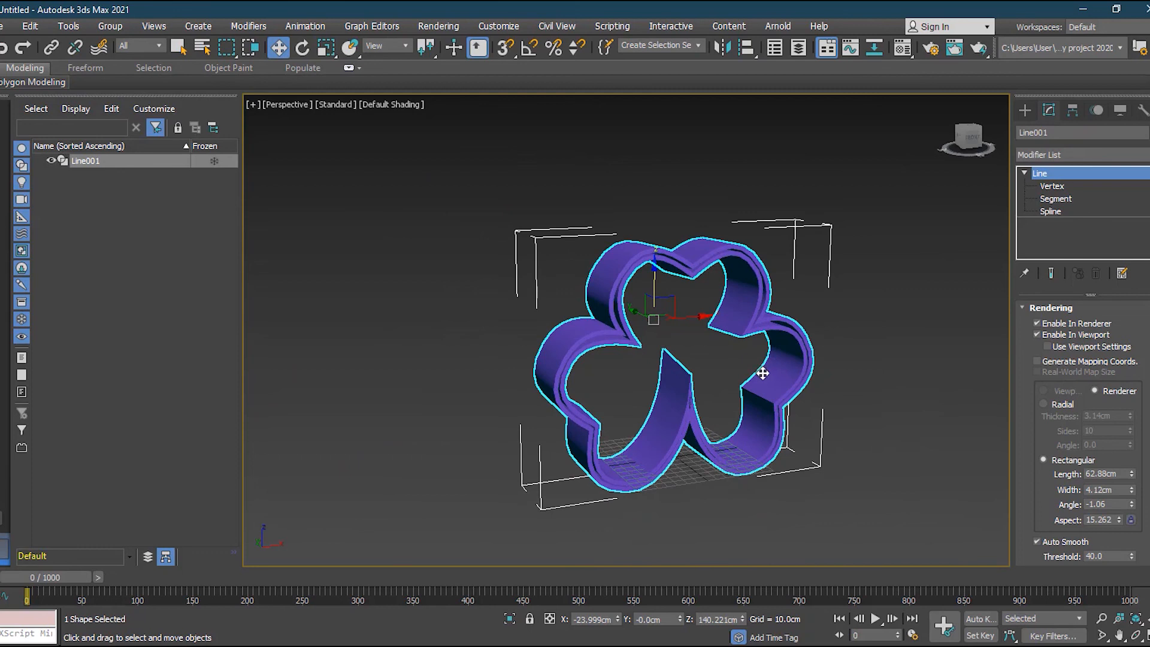
Step: Set the rectangular cross-section's aspect to about 28.156, length to about 96.28 cm and angle to 0, and deselect the clover
scroll(763, 373, "up", 3)
mouse_move(1119, 520)
left_mouse_down()
mouse_move(1099, 564)
mouse_move(1100, 527)
left_mouse_up()
left_click_drag(1131, 475, 1131, 527)
key("Tab")
type("0")
key("Return")
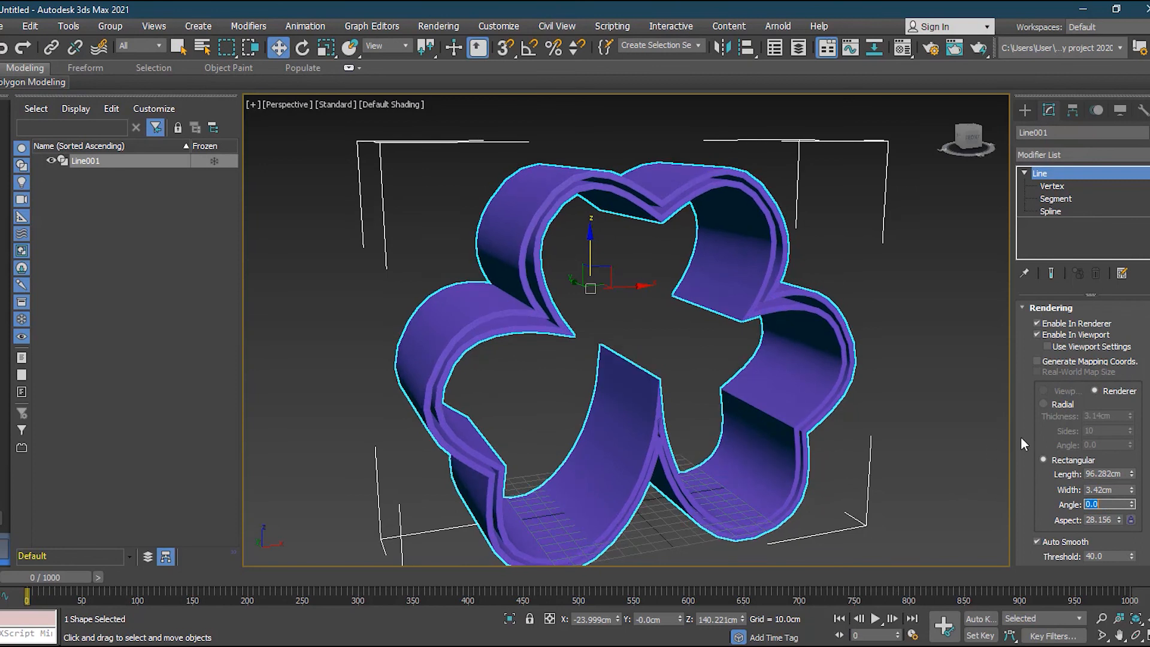
middle_click_drag(879, 497, 892, 411, "alt")
left_click(878, 428)
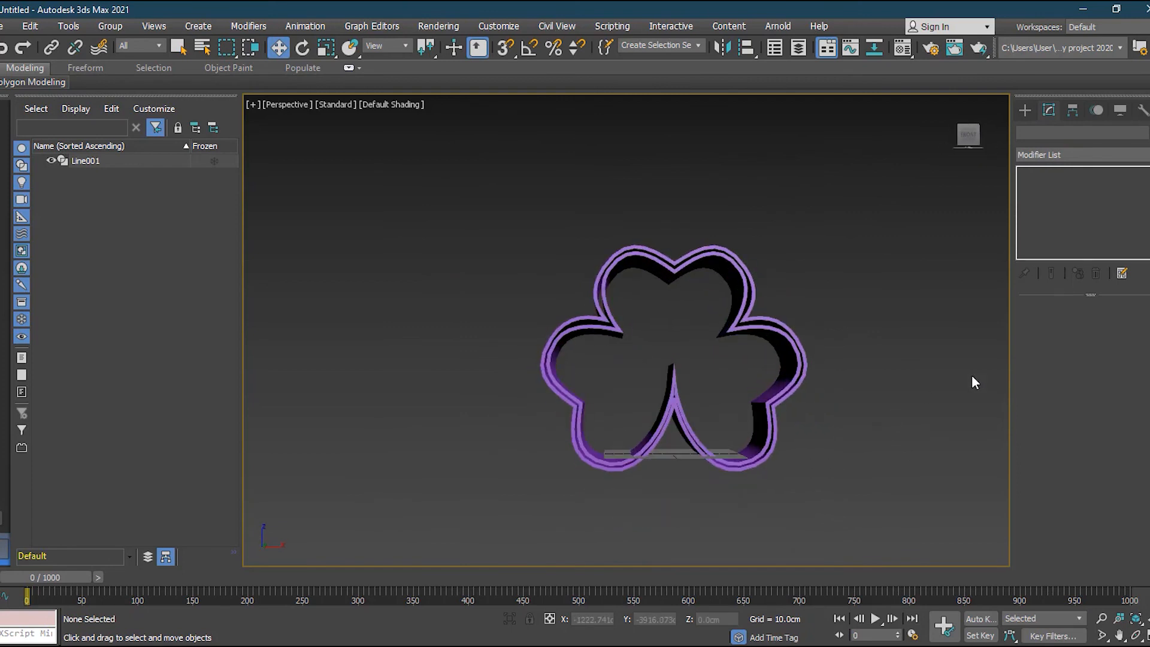
Step: Discard a first circle drawn in the Perspective view and draw one with a radius of about 132.4 cm beside the clover in the Front view
left_click(800, 389)
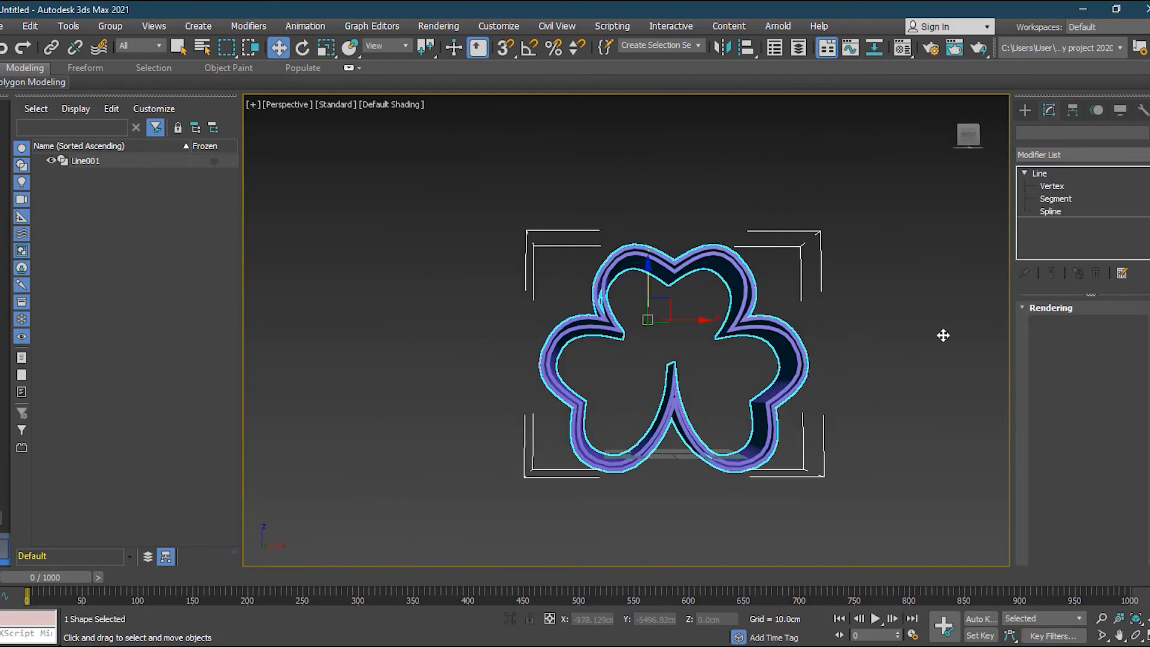
left_click(1026, 109)
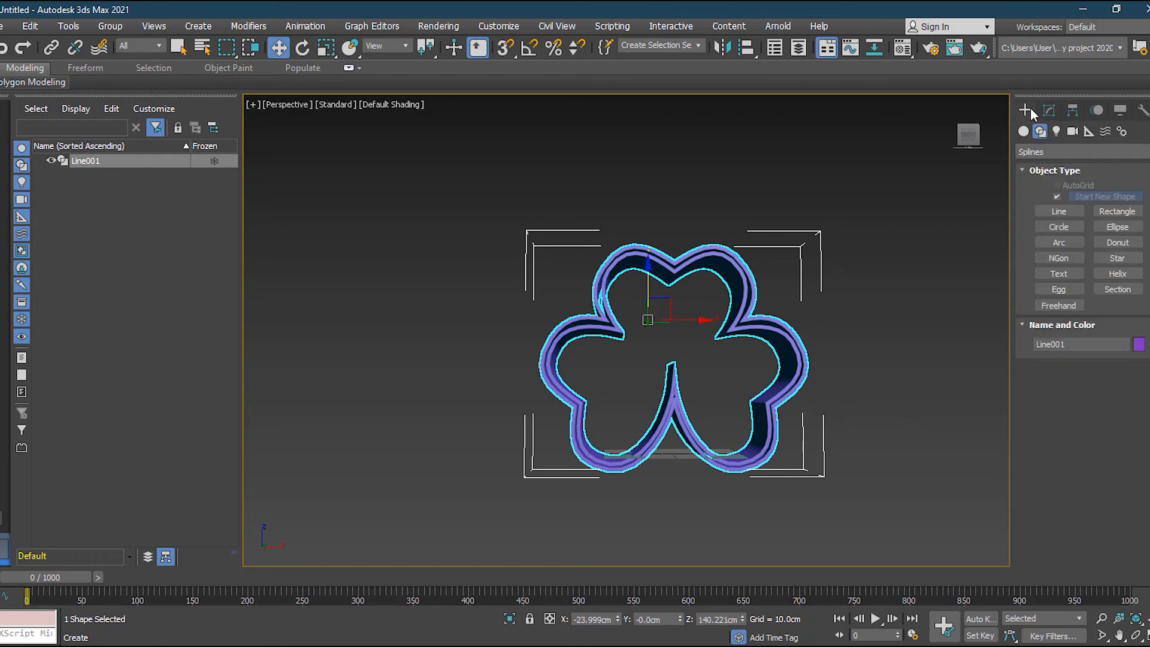
left_click(1070, 226)
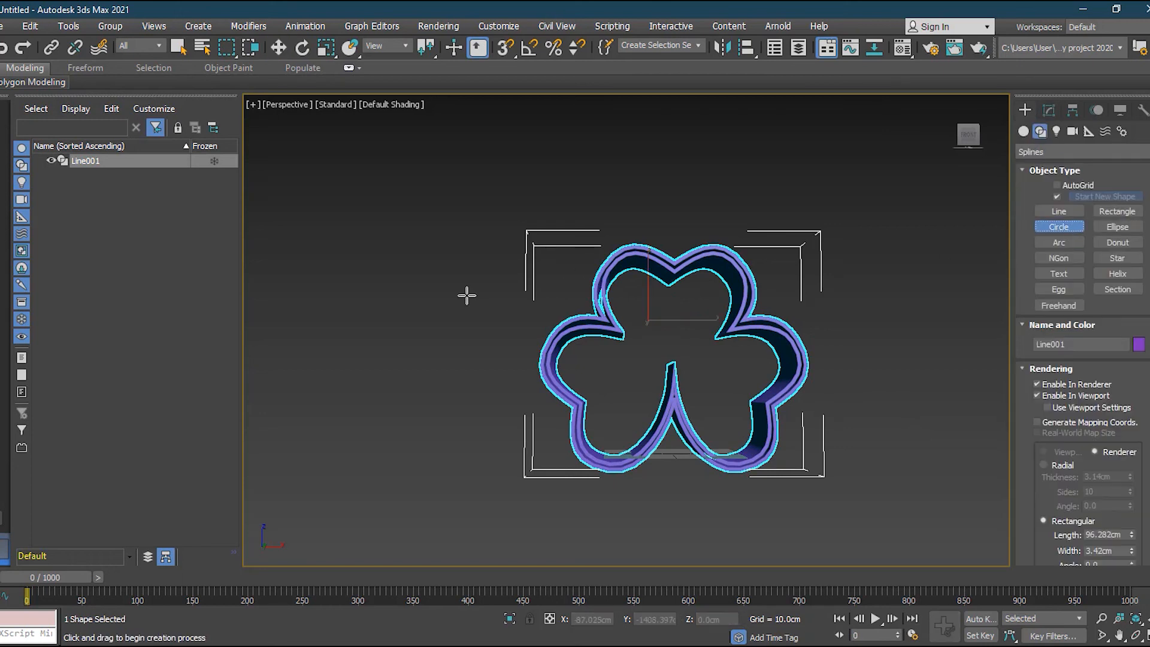
left_click_drag(486, 308, 543, 354)
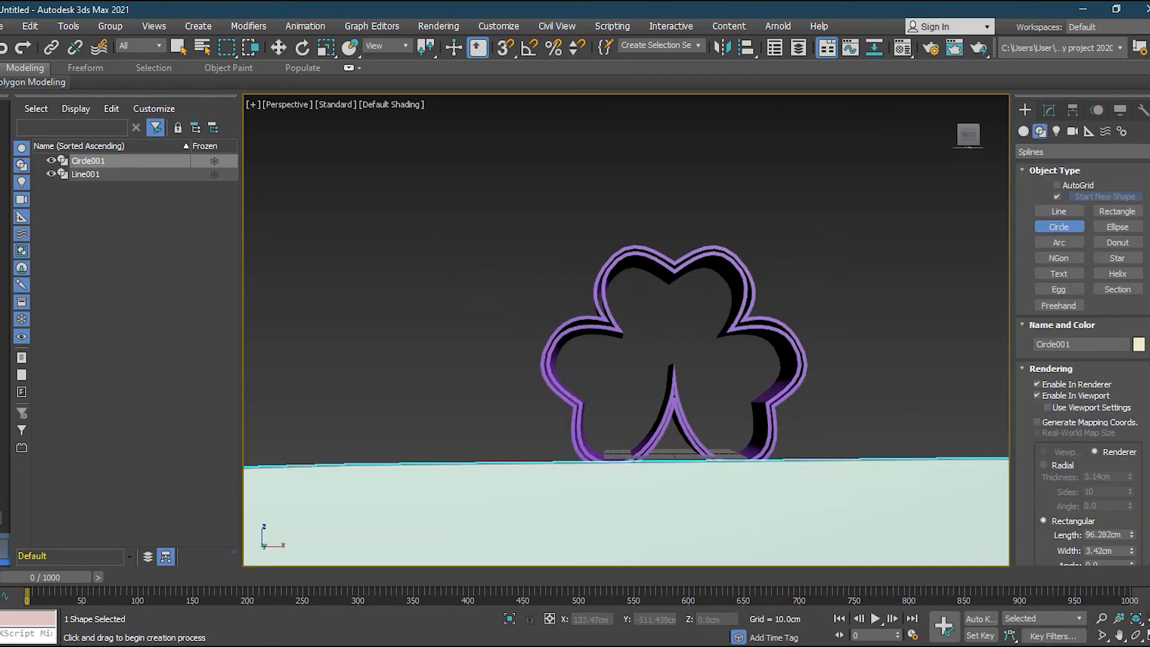
key("Delete")
key("alt+w")
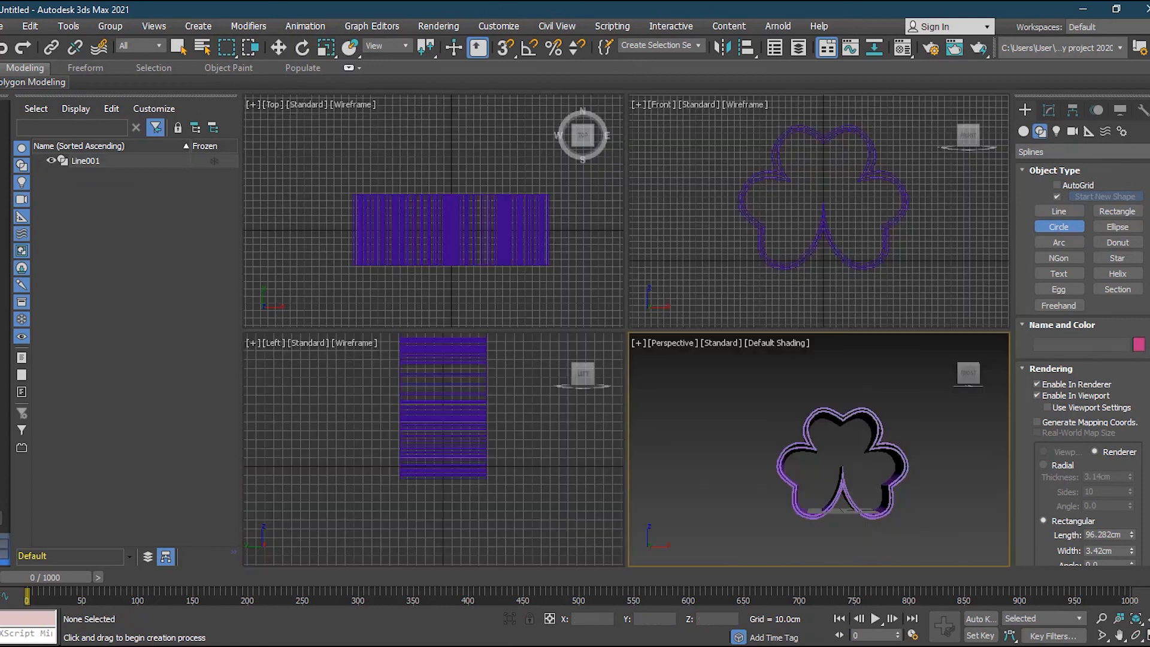
scroll(742, 208, "down", 3)
middle_click_drag(742, 208, 835, 234)
left_click_drag(669, 176, 711, 198)
left_click(279, 48)
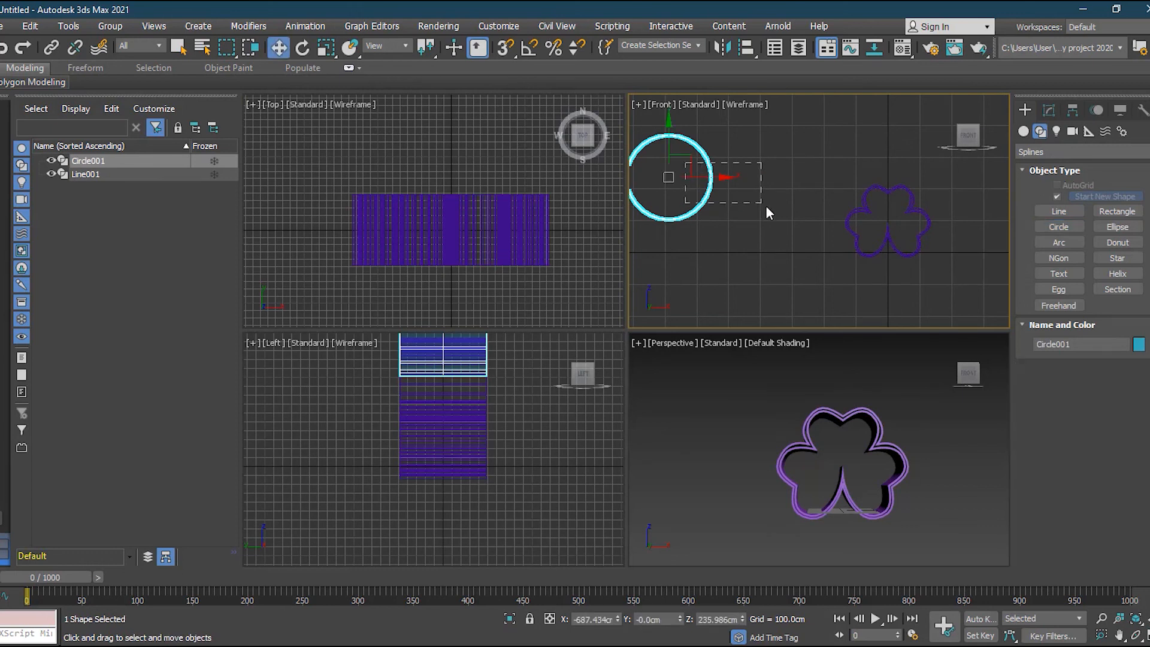
Step: Move the circle to about X -288 cm, Z 126.2 cm and shift the clover along X to about 93 cm
left_click_drag(692, 161, 819, 192)
middle_click_drag(727, 447, 841, 456, "alt")
left_click(842, 456)
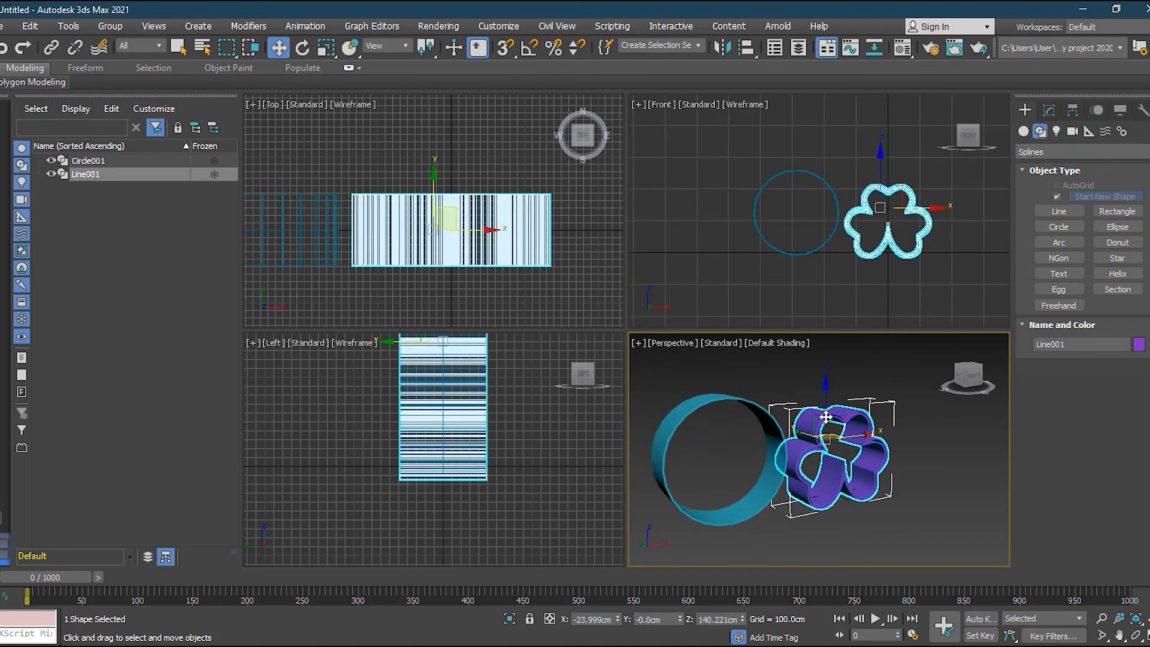
left_click_drag(847, 438, 877, 434)
left_click(821, 524)
left_click(868, 468)
left_click(1048, 111)
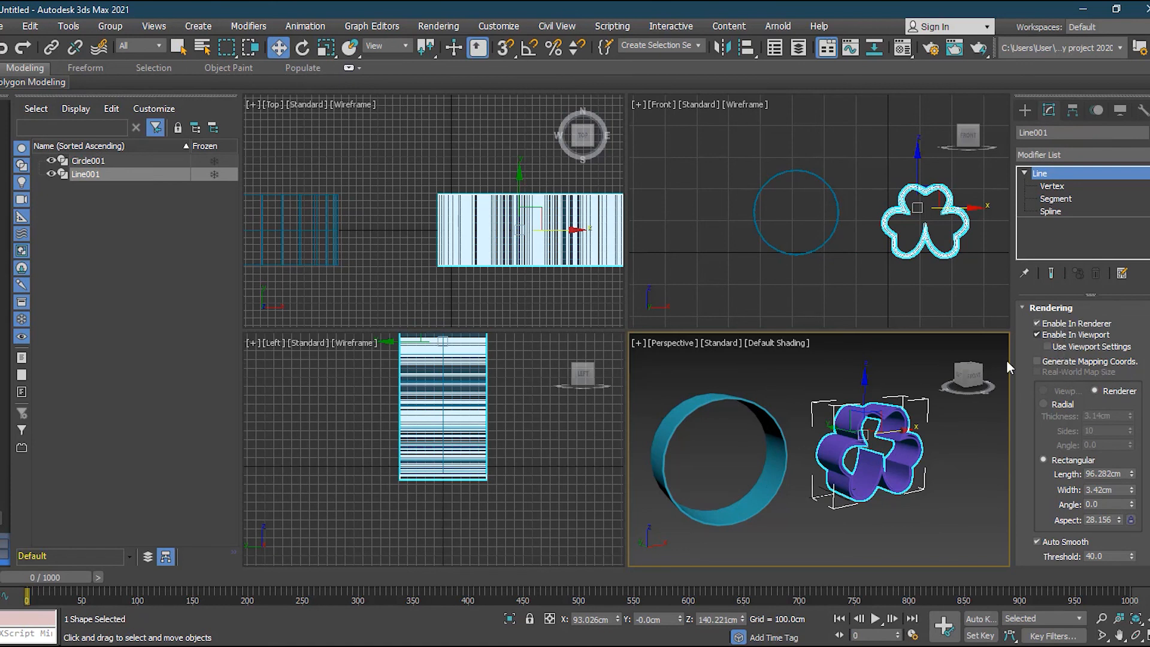
Step: Turn off both renderer and viewport thickness for the circle, leaving it as a plain spline
left_click(775, 520)
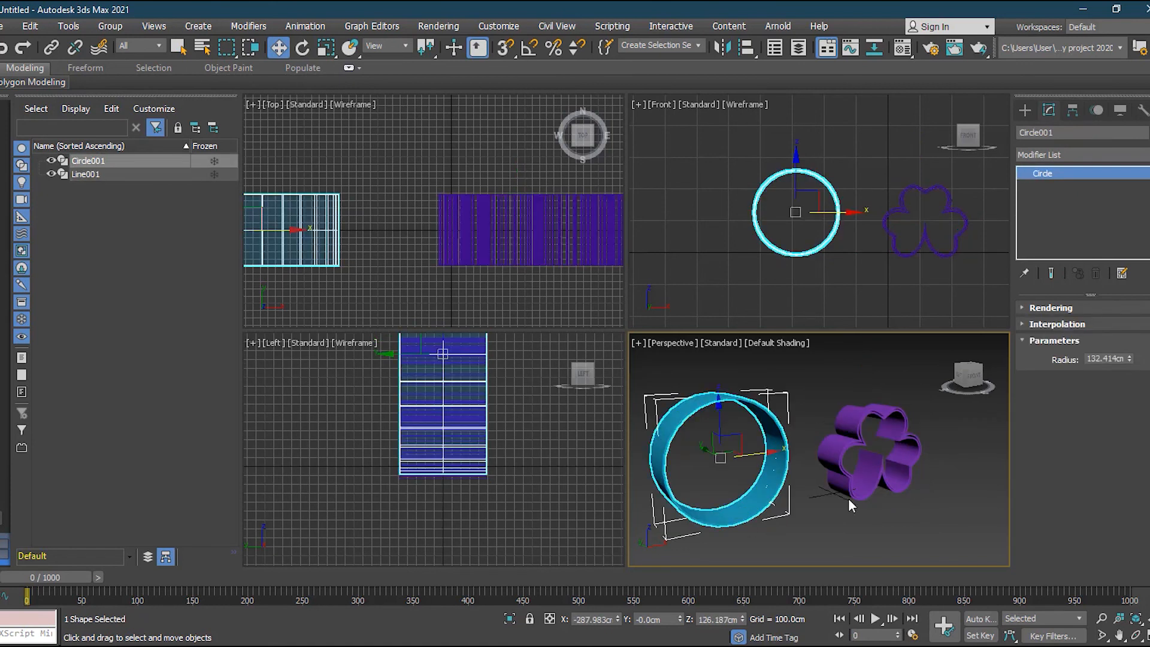
left_click(1064, 308)
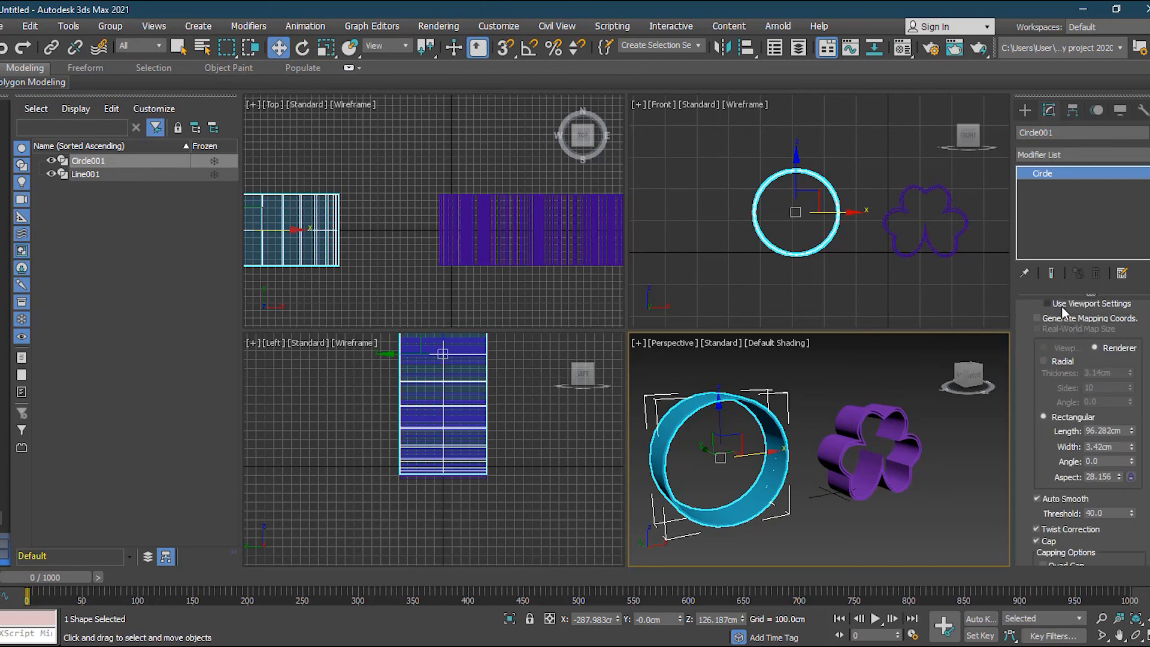
scroll(1073, 339, "up", 2)
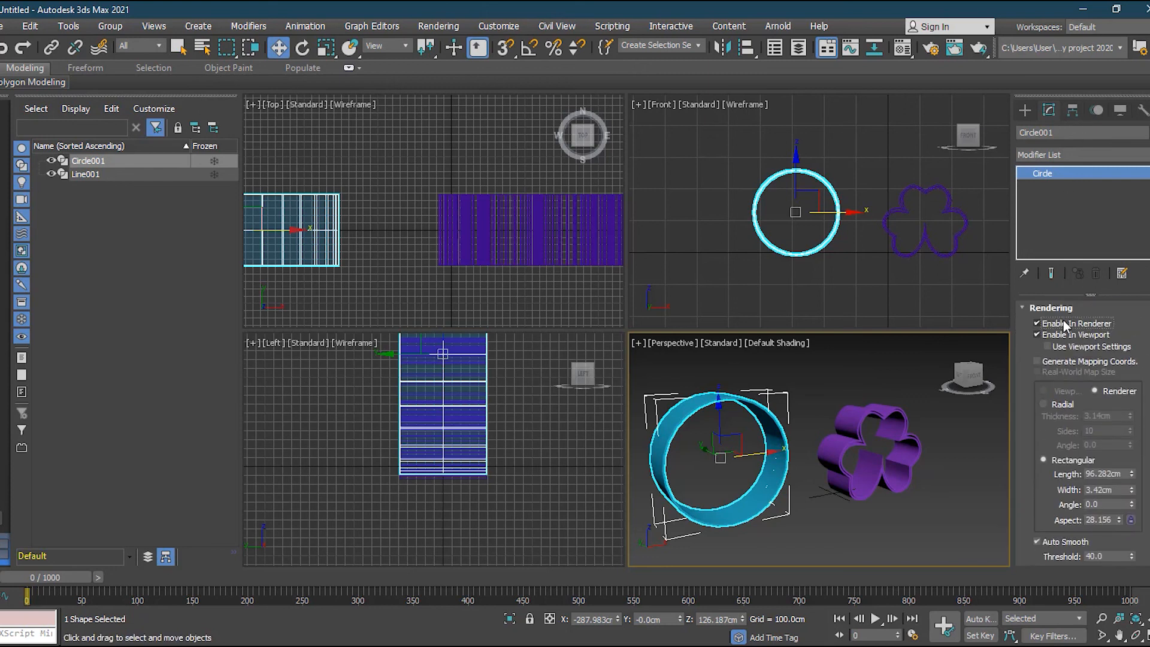
left_click(1065, 339)
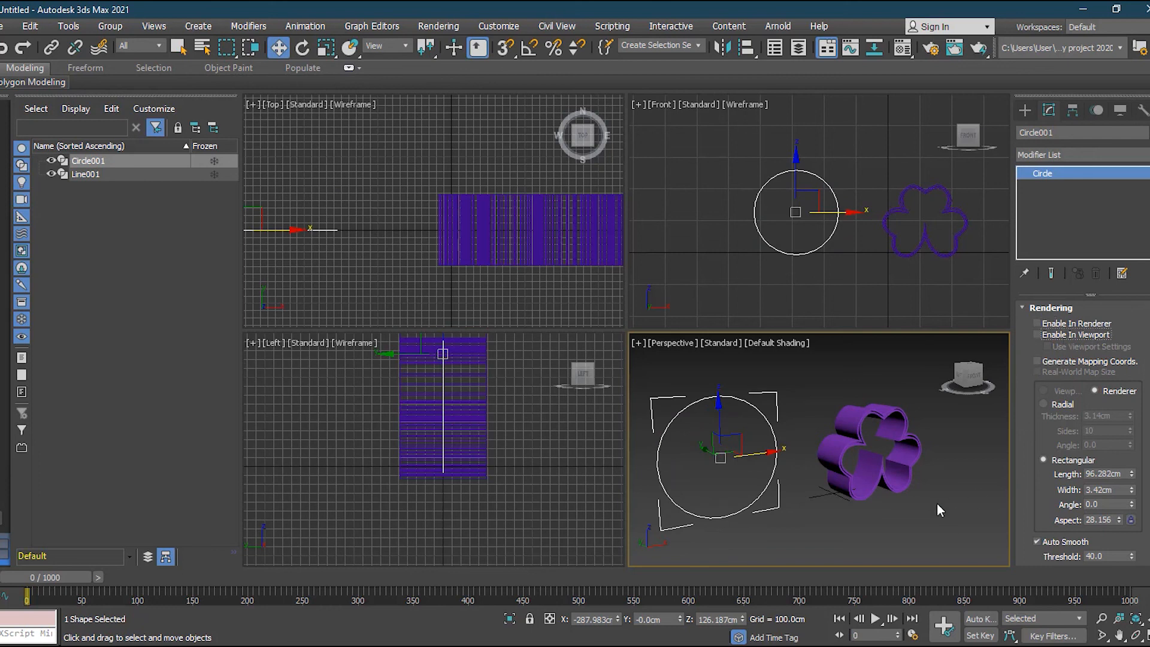
left_click(1052, 309)
left_click(801, 514)
left_click(769, 488)
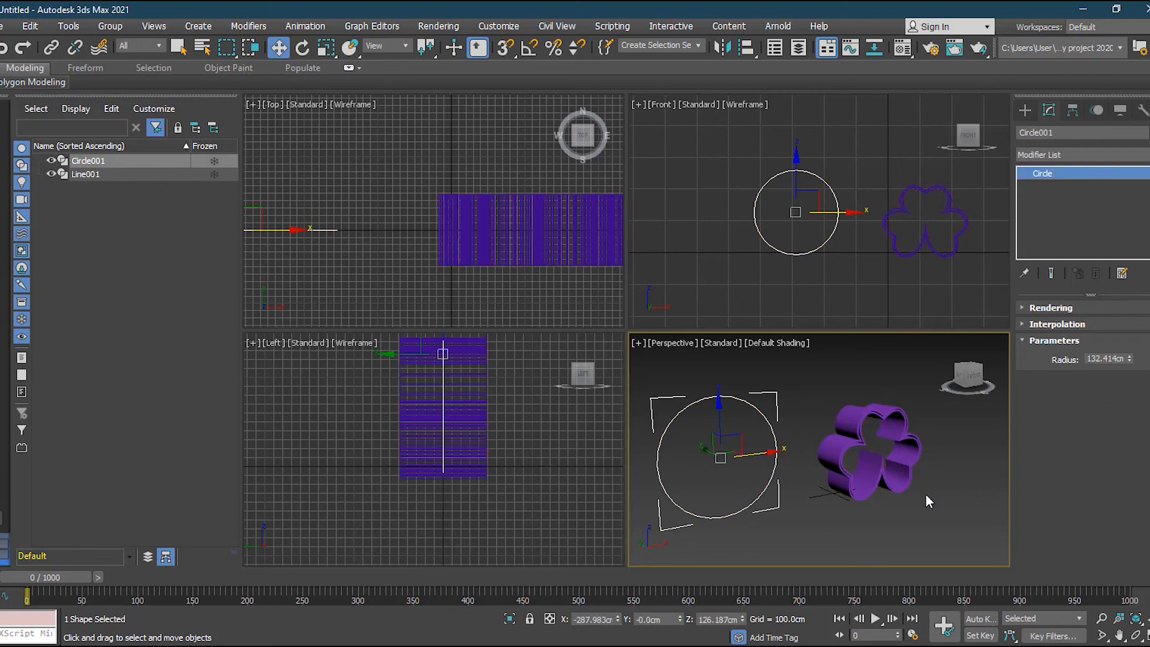
Step: Set the clover line's interpolation to 12 steps, switching back to 6 once for comparison
left_click(887, 484)
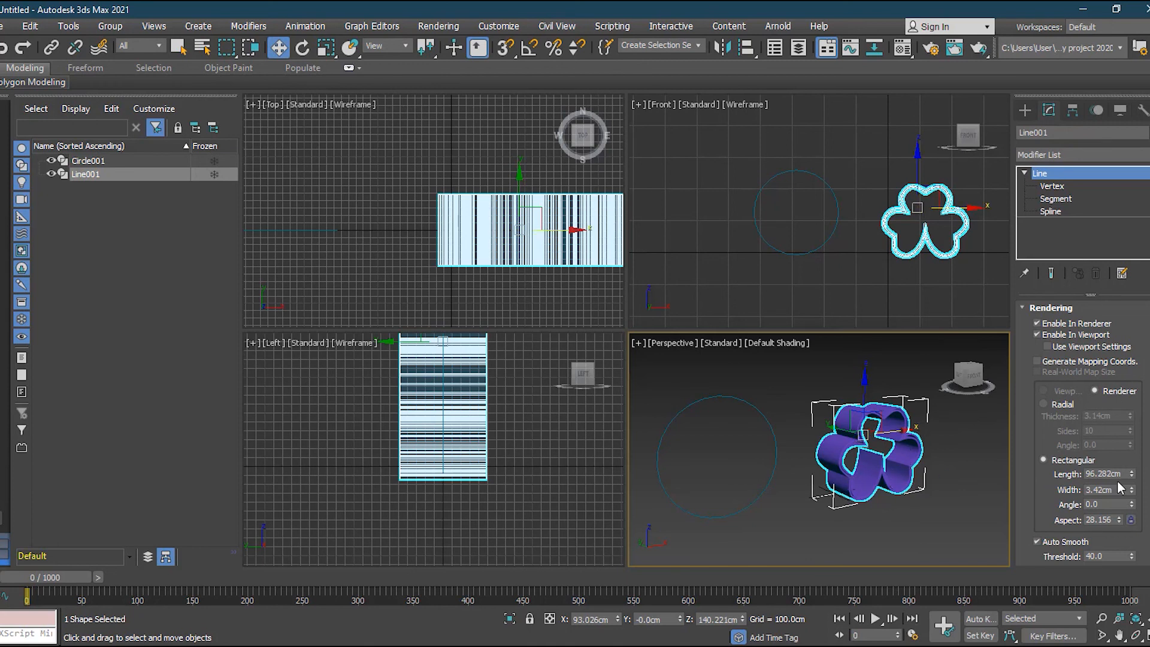
scroll(1084, 431, "down", 10)
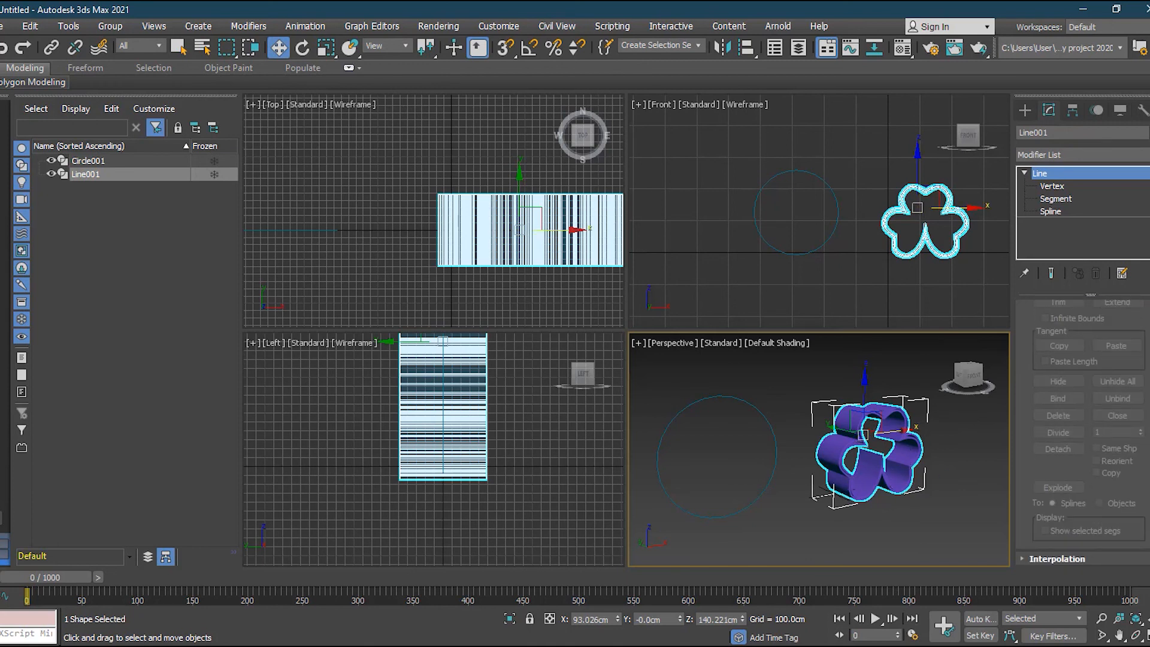
left_click(1055, 560)
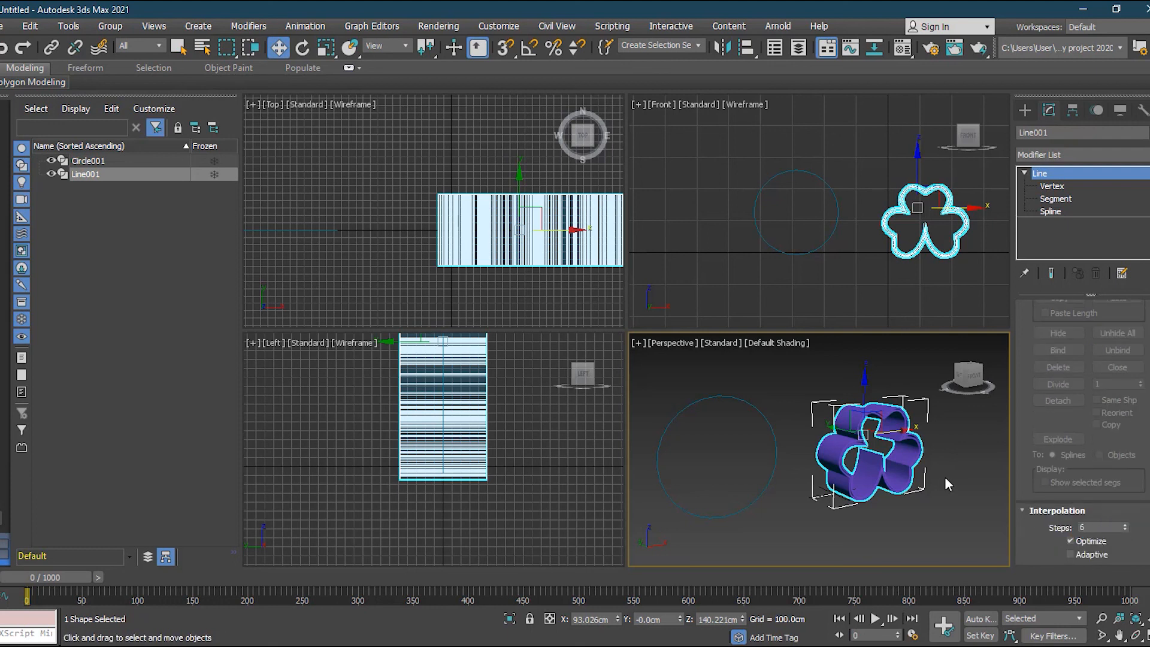
double_click(1109, 528)
type("12")
key("Return")
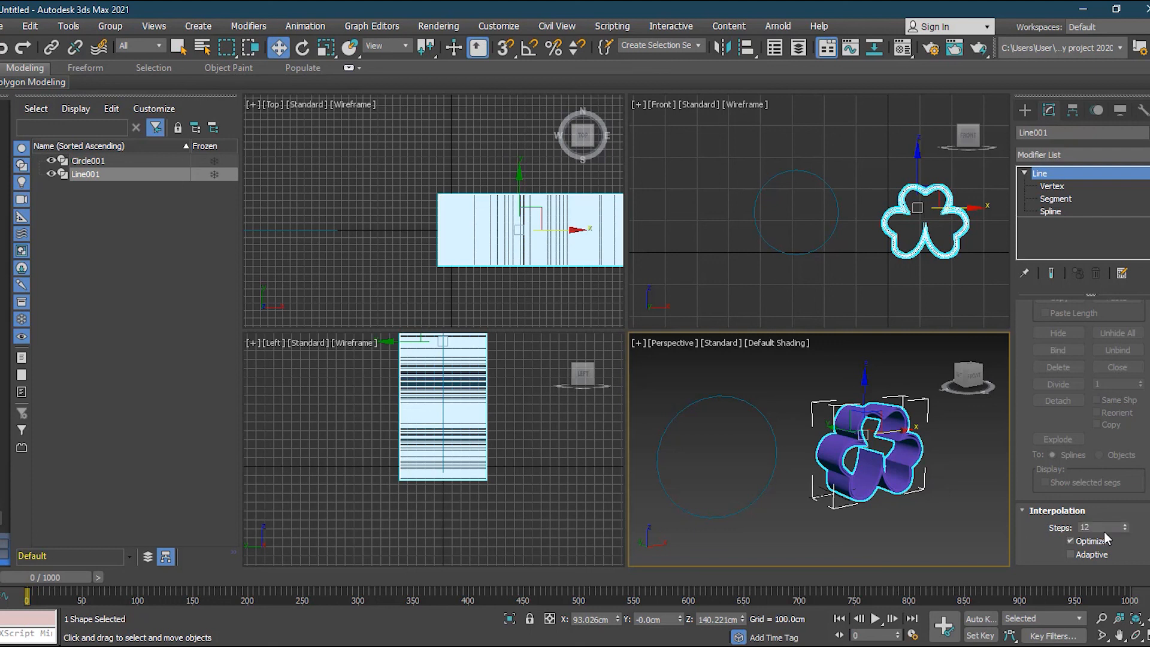
type("6")
key("Return")
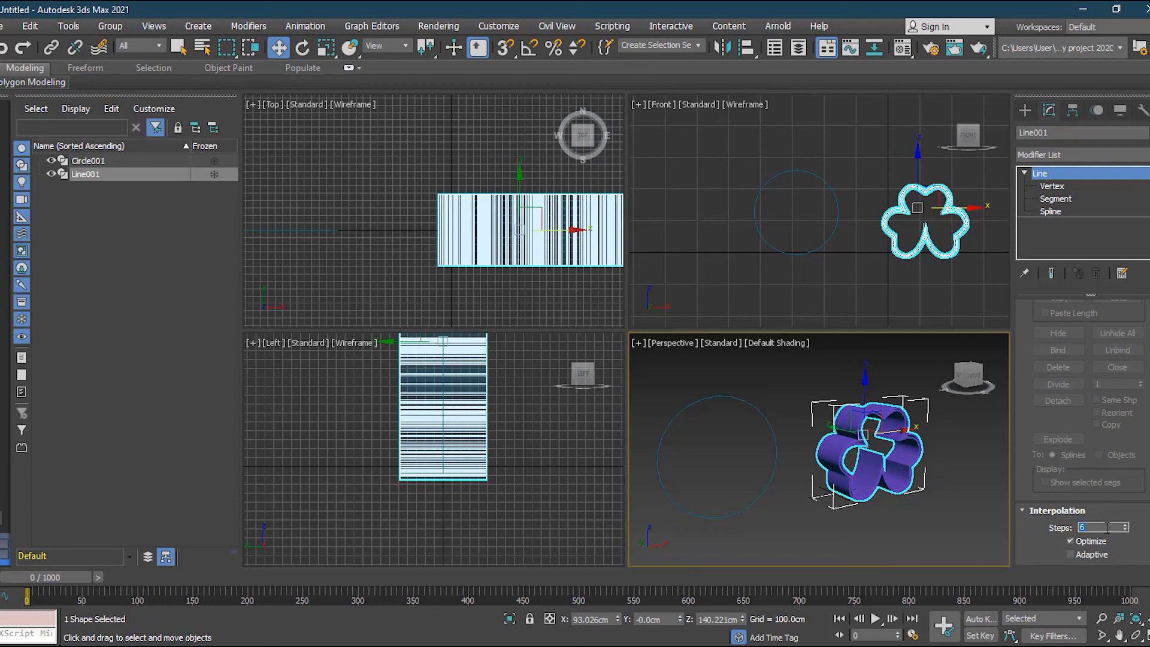
type("12")
key("Return")
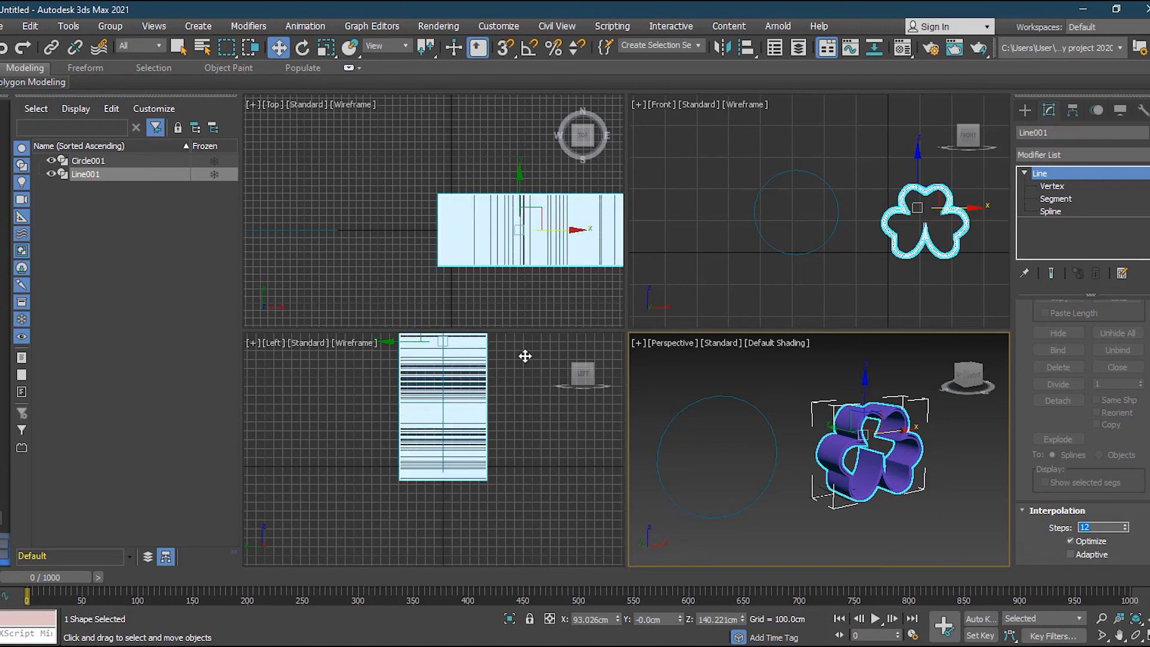
Step: Enlarge the plain circle beside the clover to a radius of about 160.2 cm
left_click(797, 491)
left_click(768, 487)
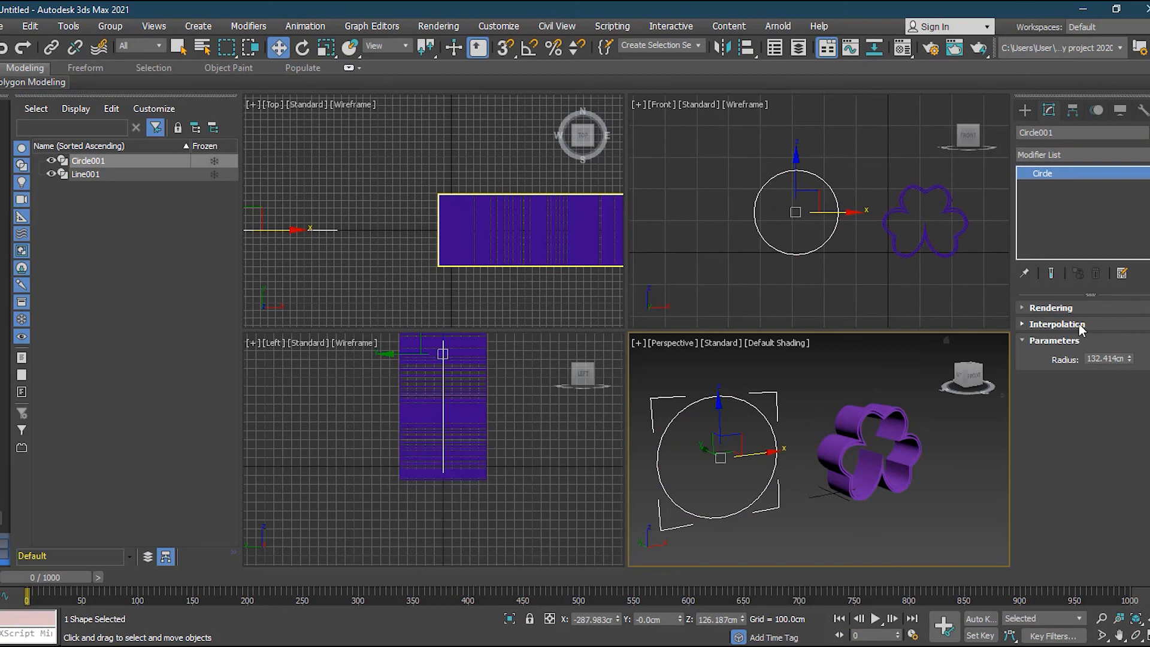
left_click(1057, 324)
left_click_drag(1132, 409, 1038, 340)
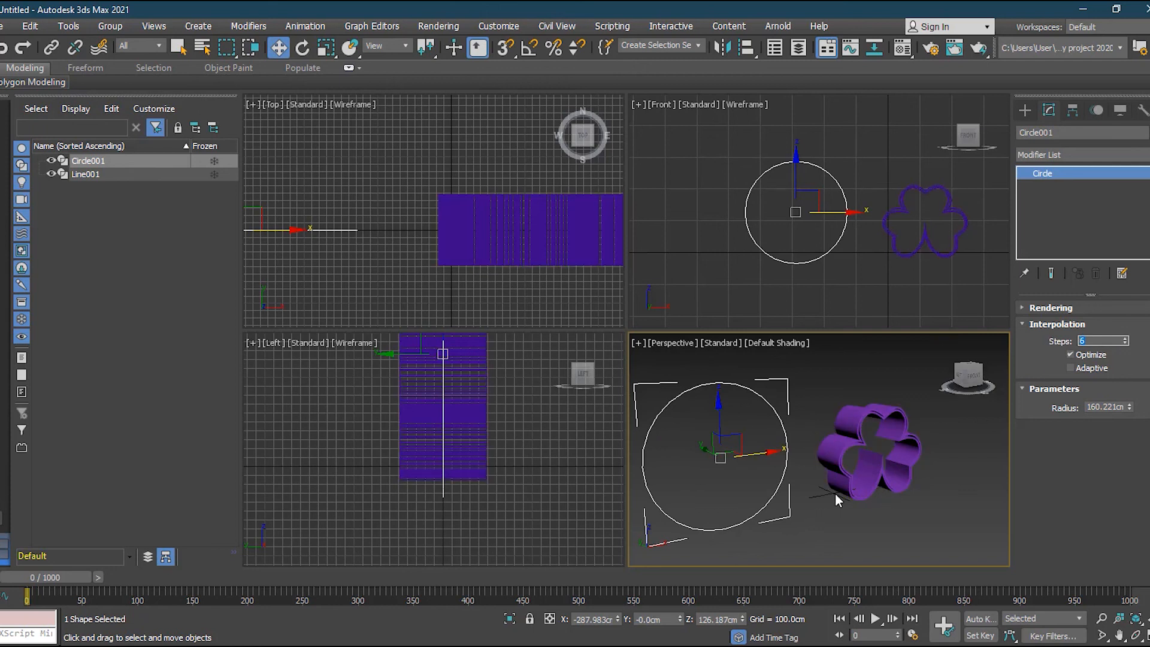
Step: Convert the circle to an editable spline and look through its geometry options
right_click(771, 505)
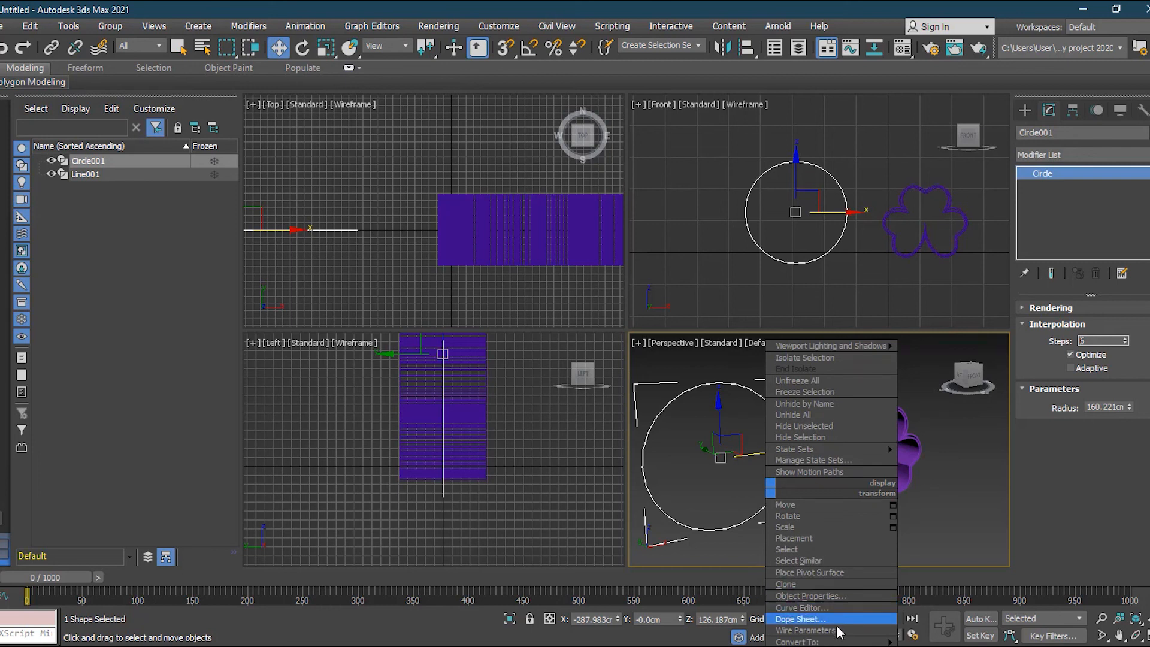
mouse_move(840, 642)
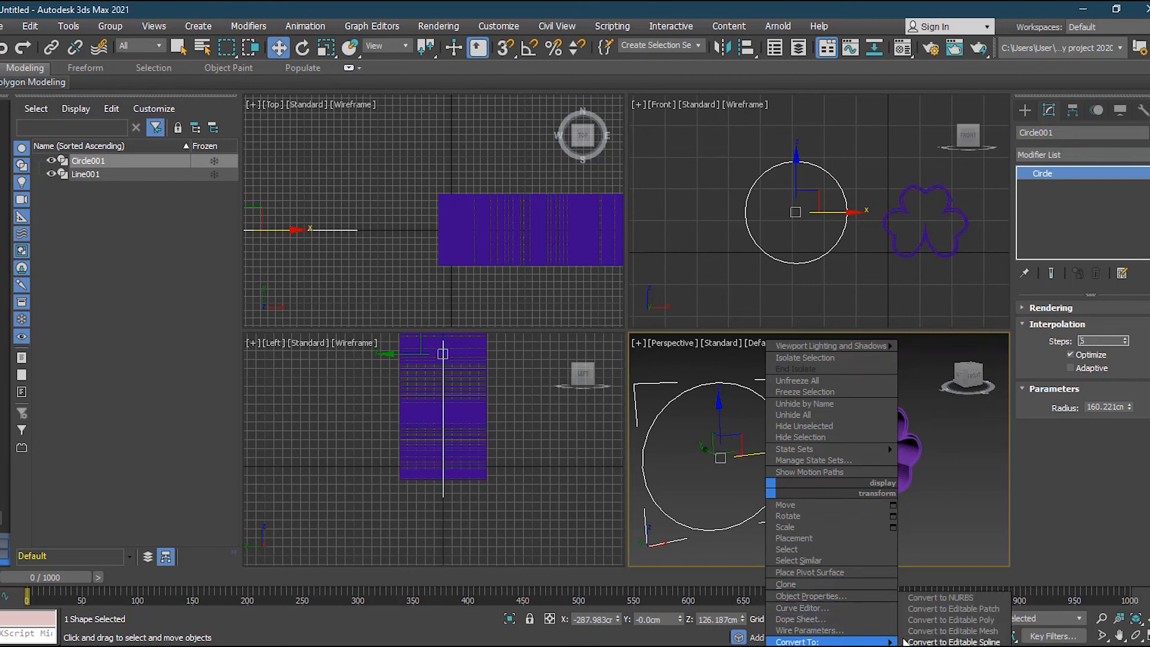
left_click(967, 642)
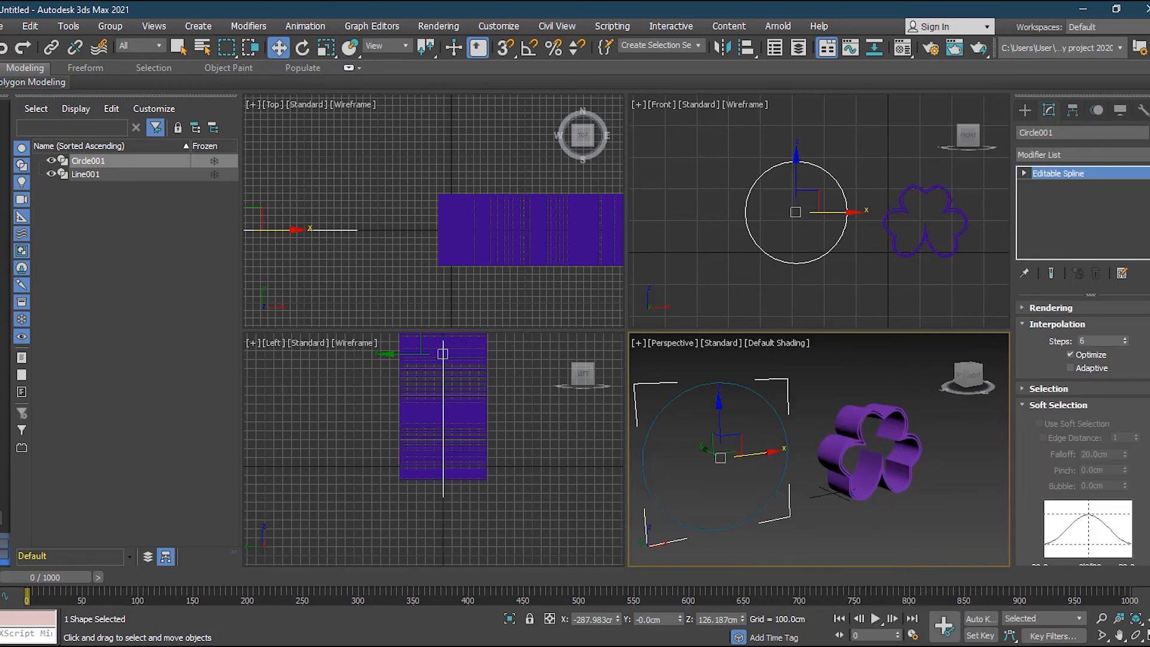
scroll(1082, 435, "down", 1)
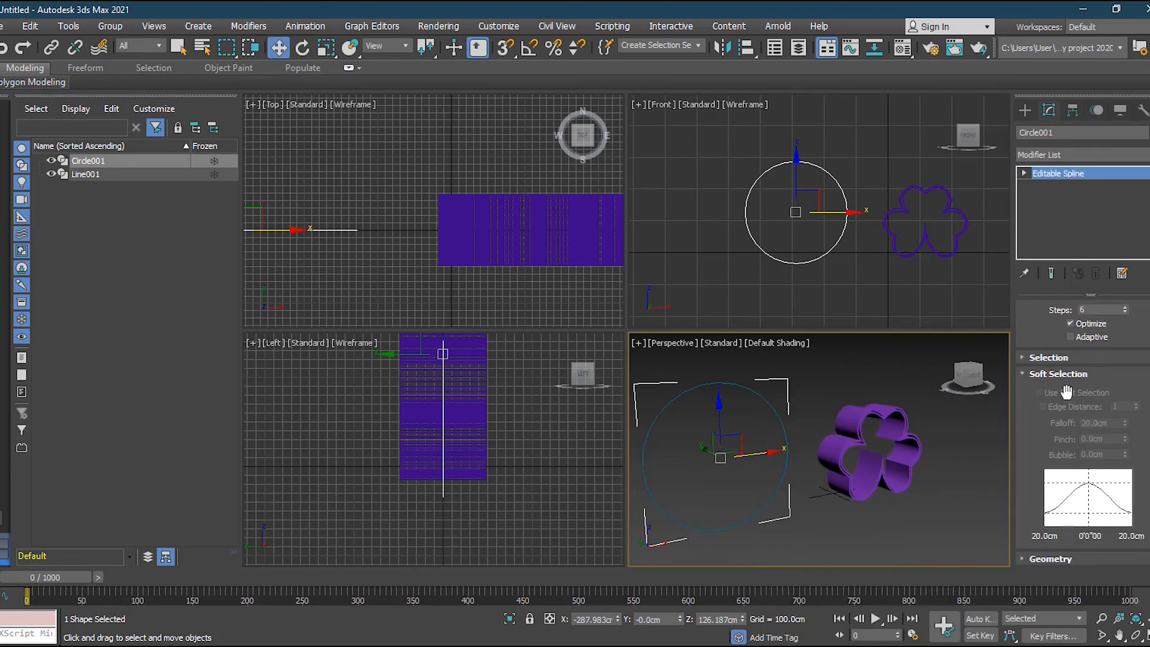
left_click(1051, 559)
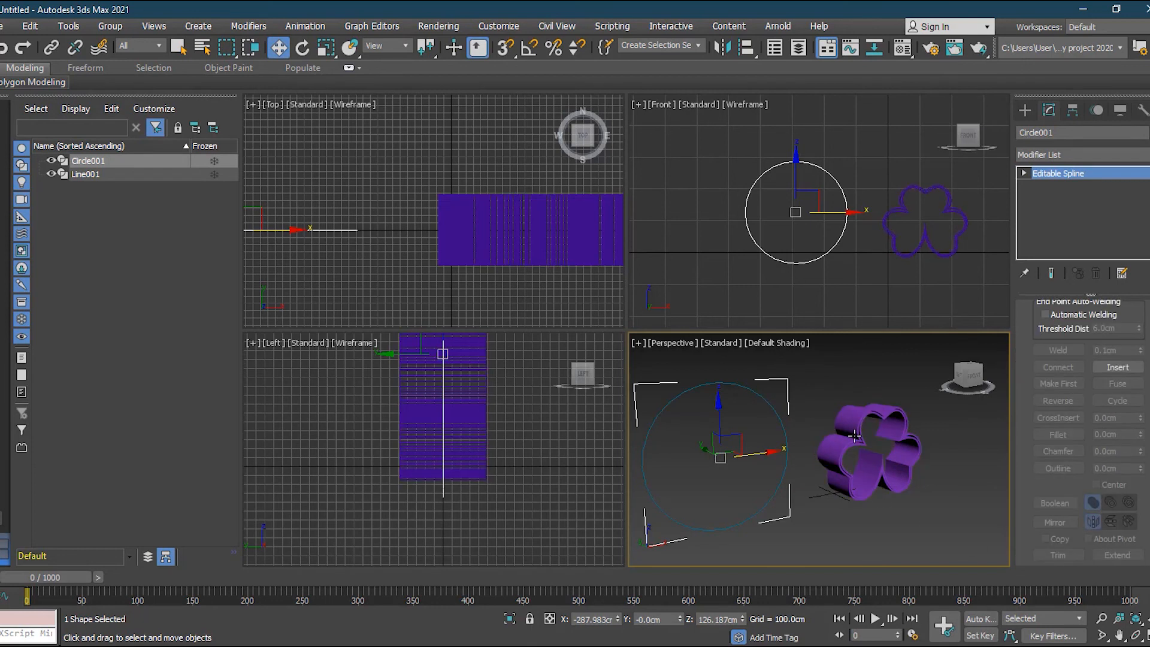
scroll(1083, 435, "down", 2)
scroll(1082, 435, "up", 12)
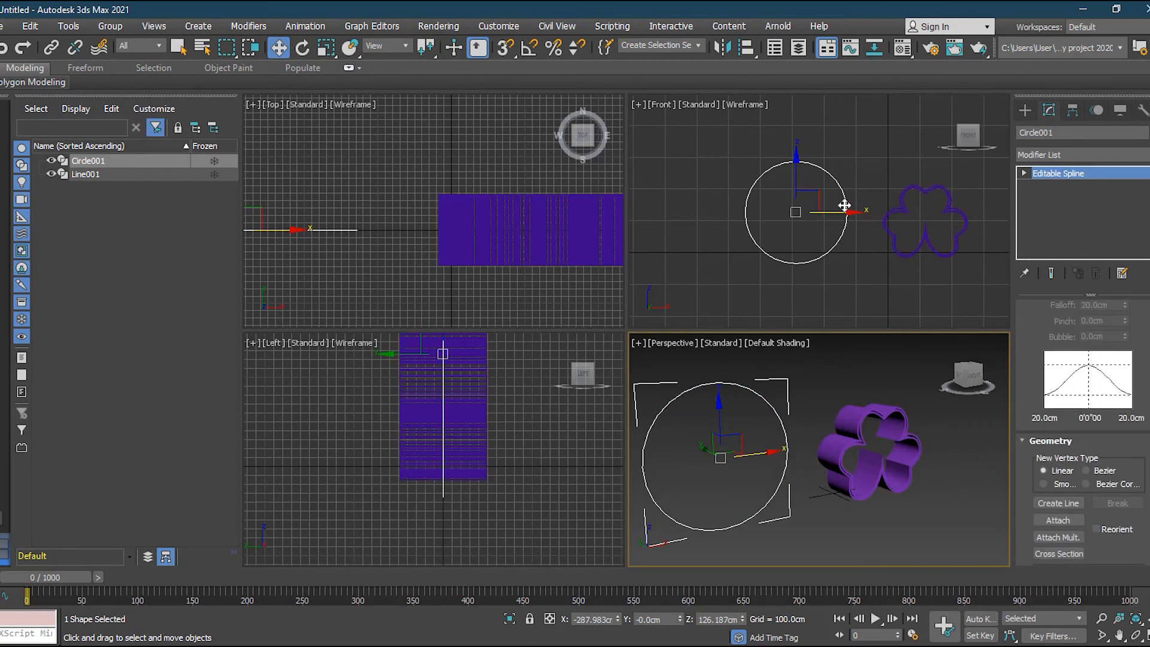
Step: Place a smaller copy of the circle at about X -280.8 cm, Z 309.6 cm, overlapping the original's upper edge in the Front view
mouse_move(817, 191)
left_mouse_down()
mouse_move(814, 126)
mouse_move(824, 124)
left_mouse_up()
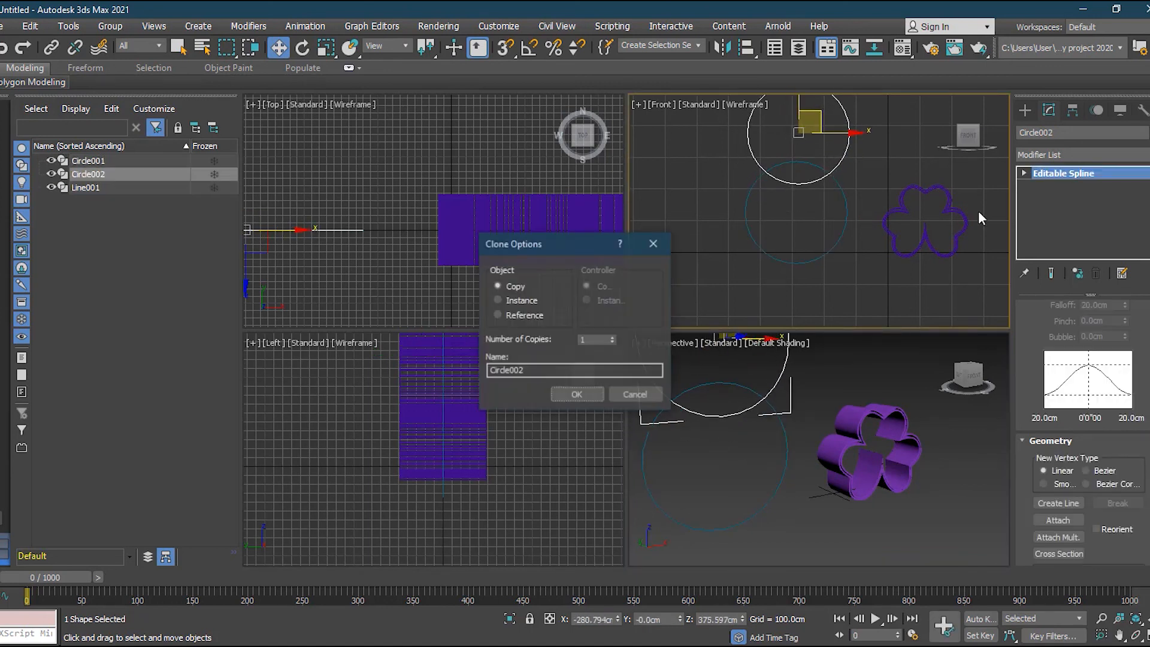
left_click(601, 393)
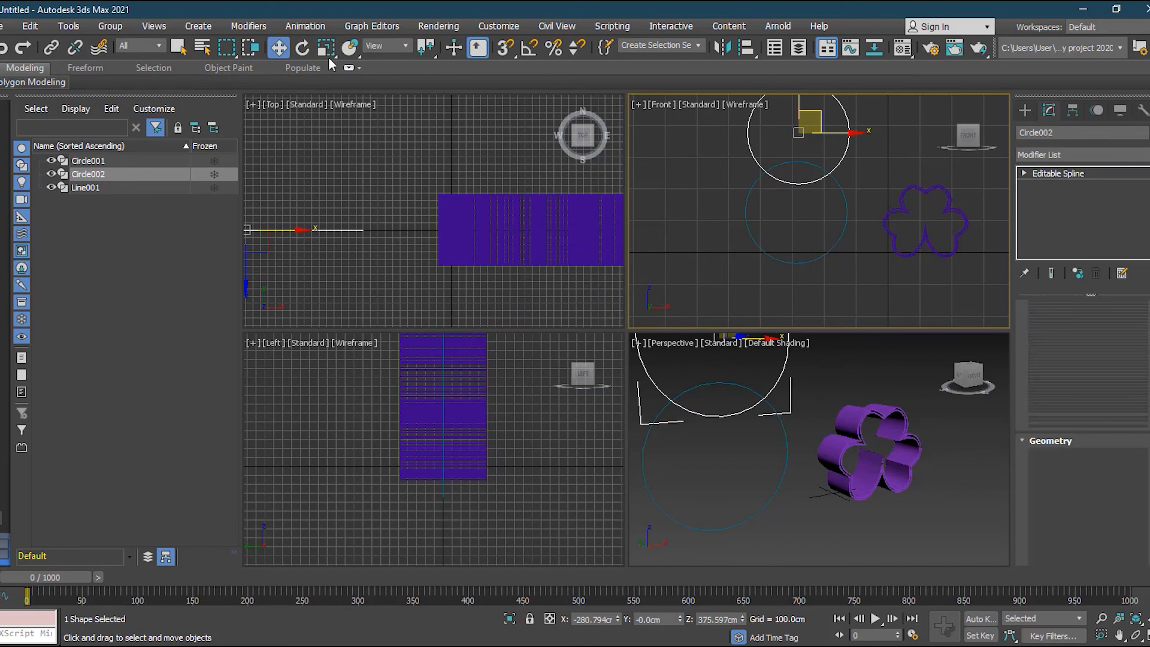
key("r")
left_click_drag(812, 126, 688, 162)
key("w")
left_click_drag(799, 106, 799, 127)
Step: Attach the smaller upper circle to the large circle so both belong to one editable spline
left_click_drag(757, 163, 793, 214)
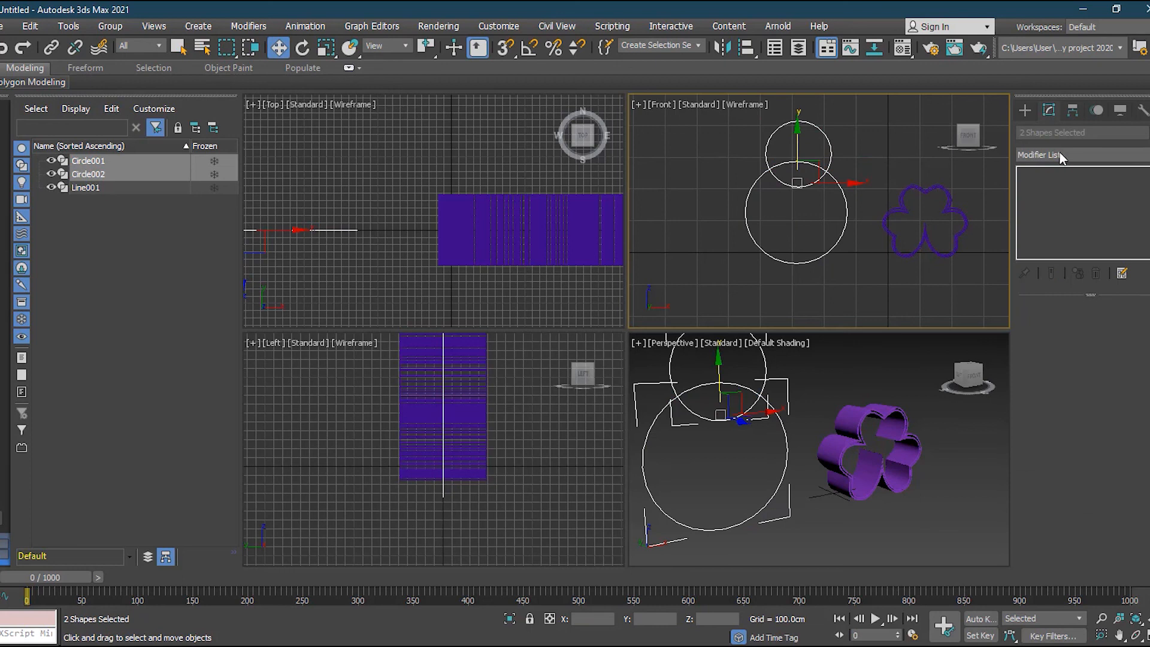
left_click(834, 248)
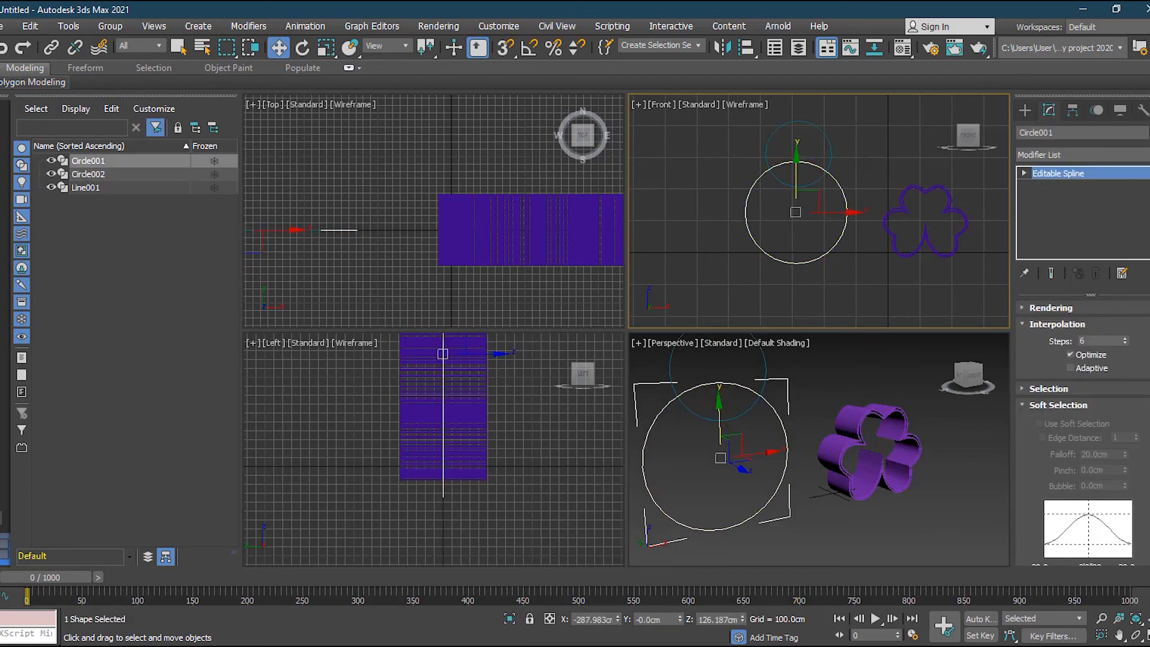
scroll(1064, 402, "down", 10)
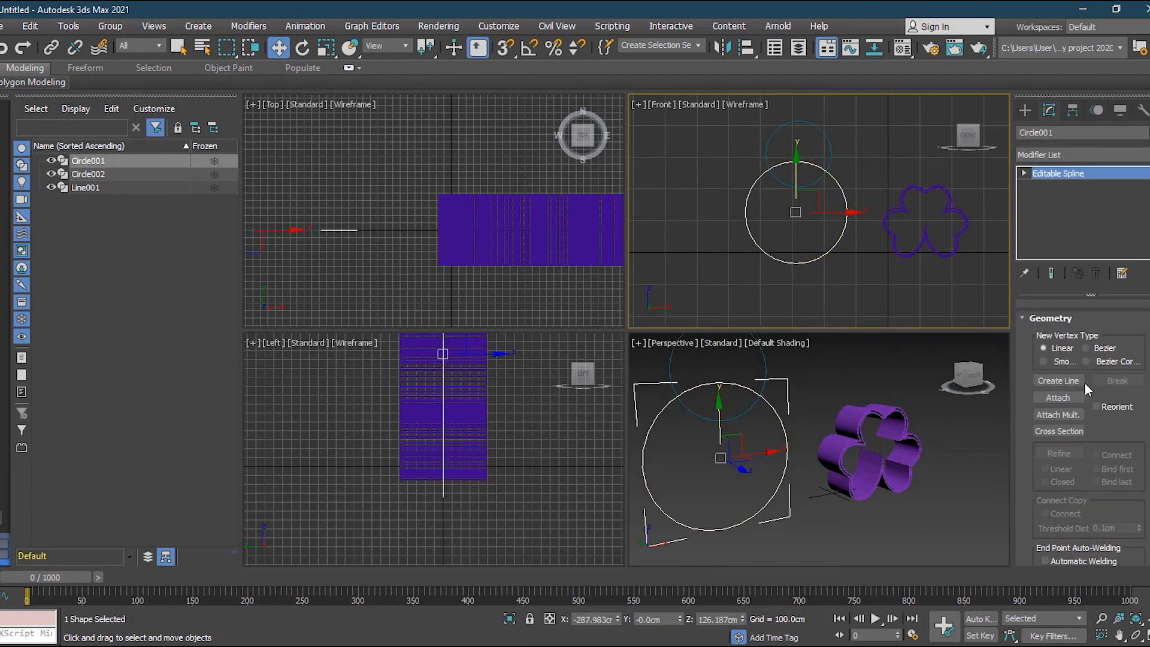
left_click(1059, 398)
left_click(832, 157)
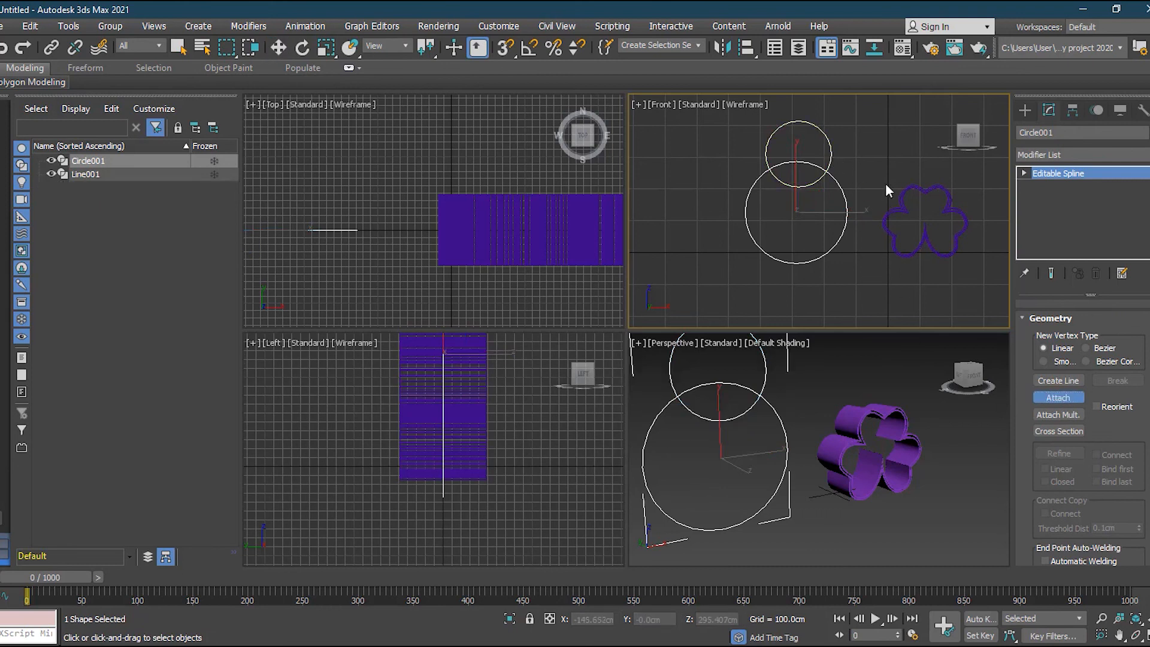
Step: Merge the two overlapping circles into one outline with a Boolean union at the Spline sub-object level
left_click(1025, 174)
left_click(1051, 211)
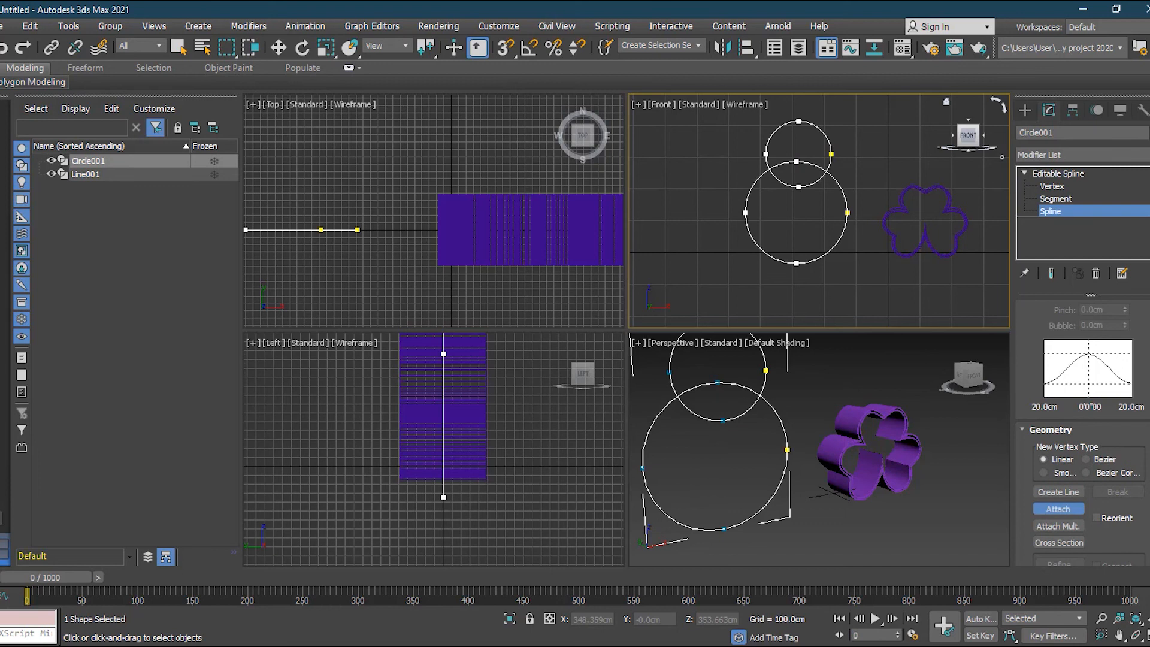
scroll(1084, 431, "down", 10)
key("w")
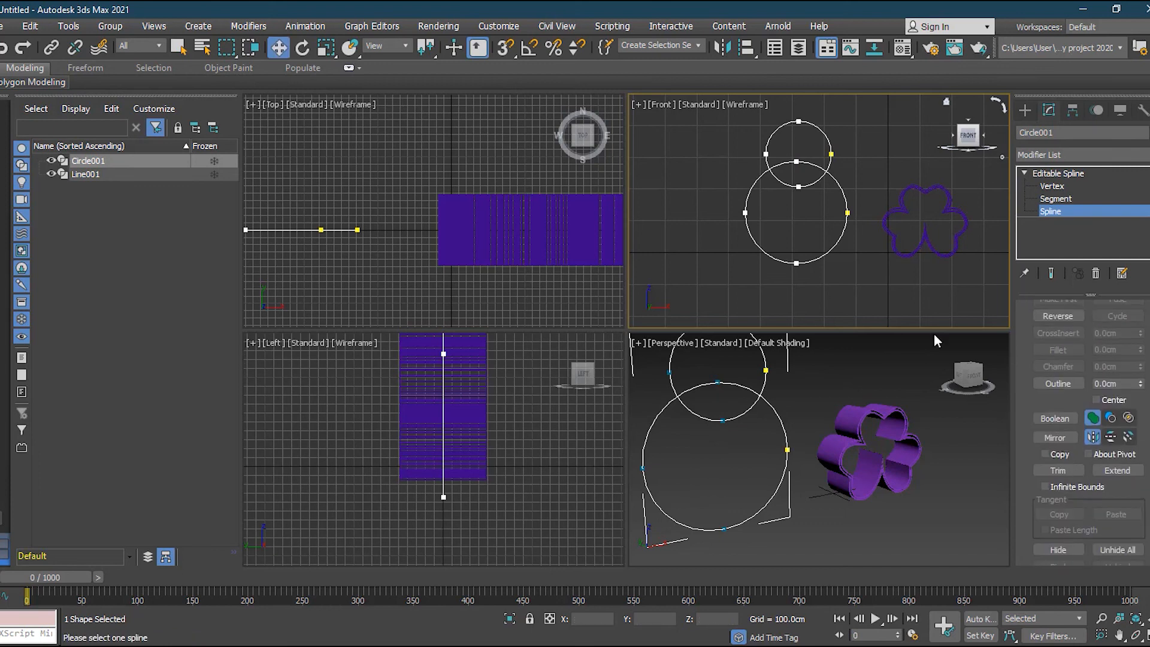
left_click(810, 186)
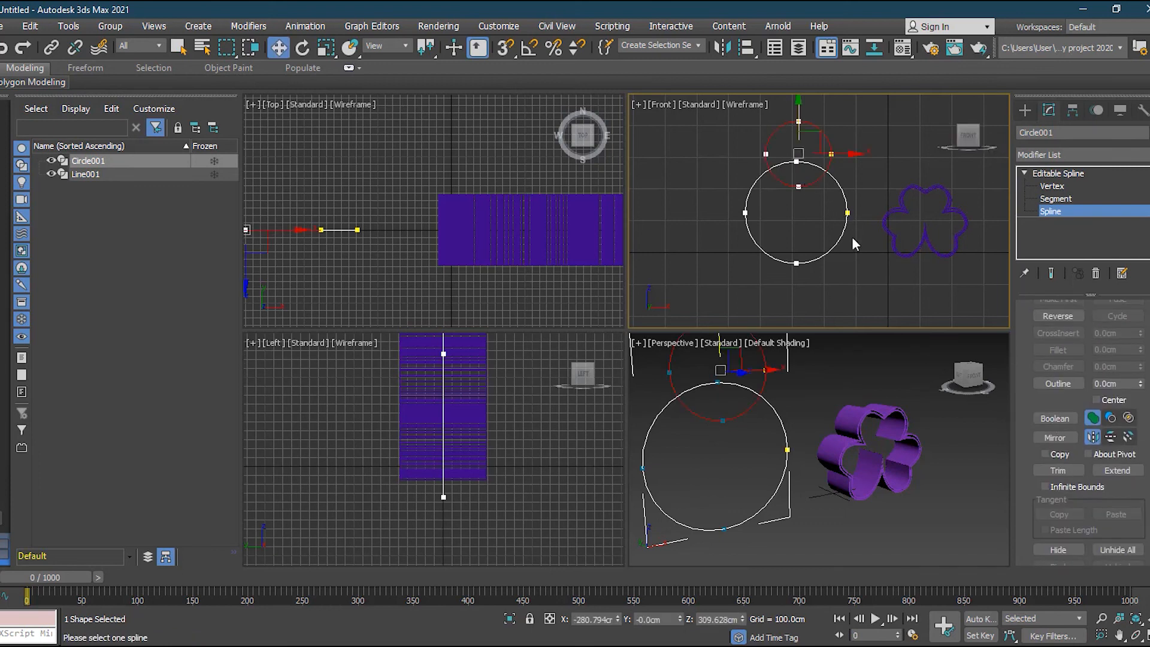
left_click(1055, 418)
left_click(822, 259)
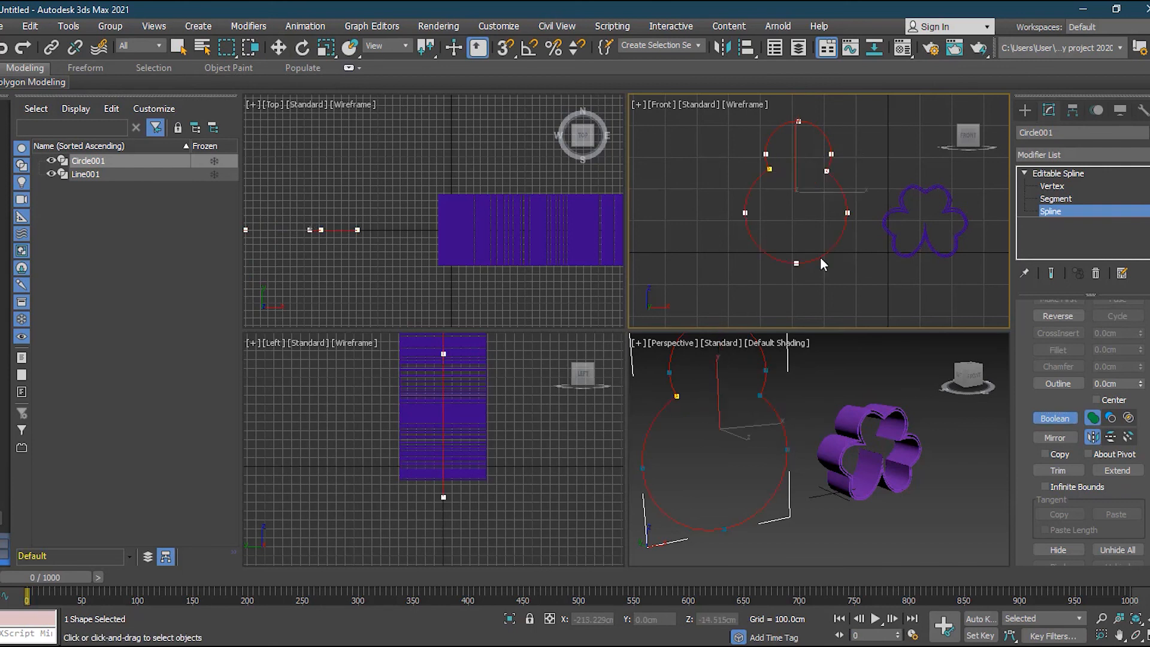
left_click(278, 48)
left_click(871, 312)
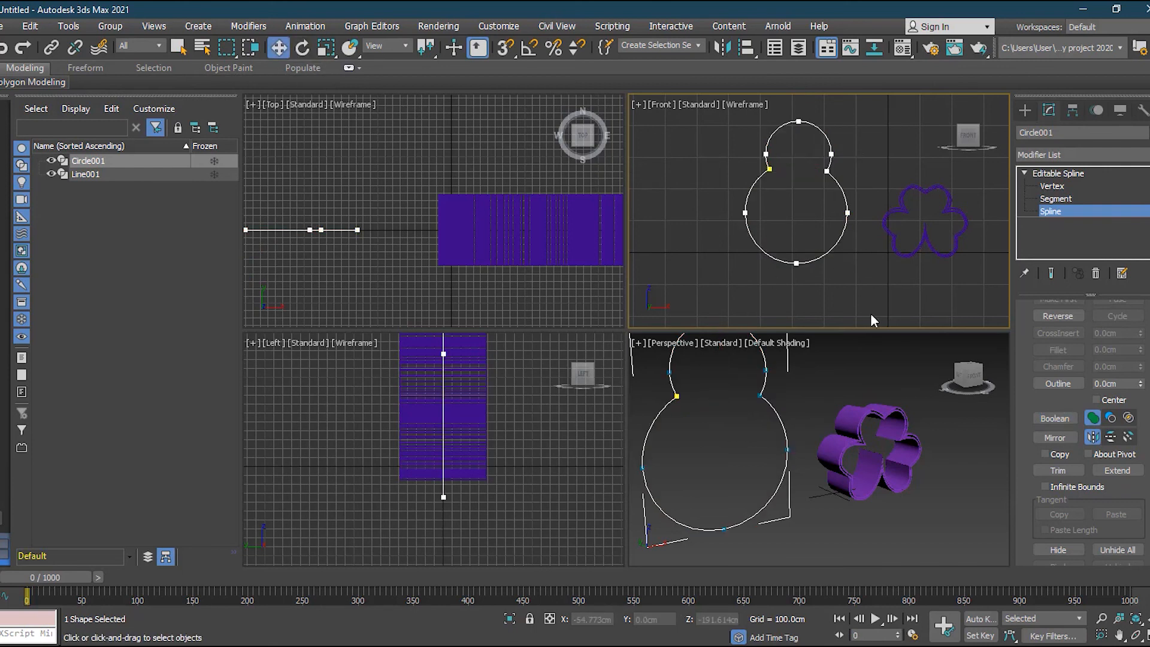
Step: Enable renderer and viewport thickness for the merged outline and set its rectangular section length to about 236.9 cm
scroll(1118, 474, "up", 5)
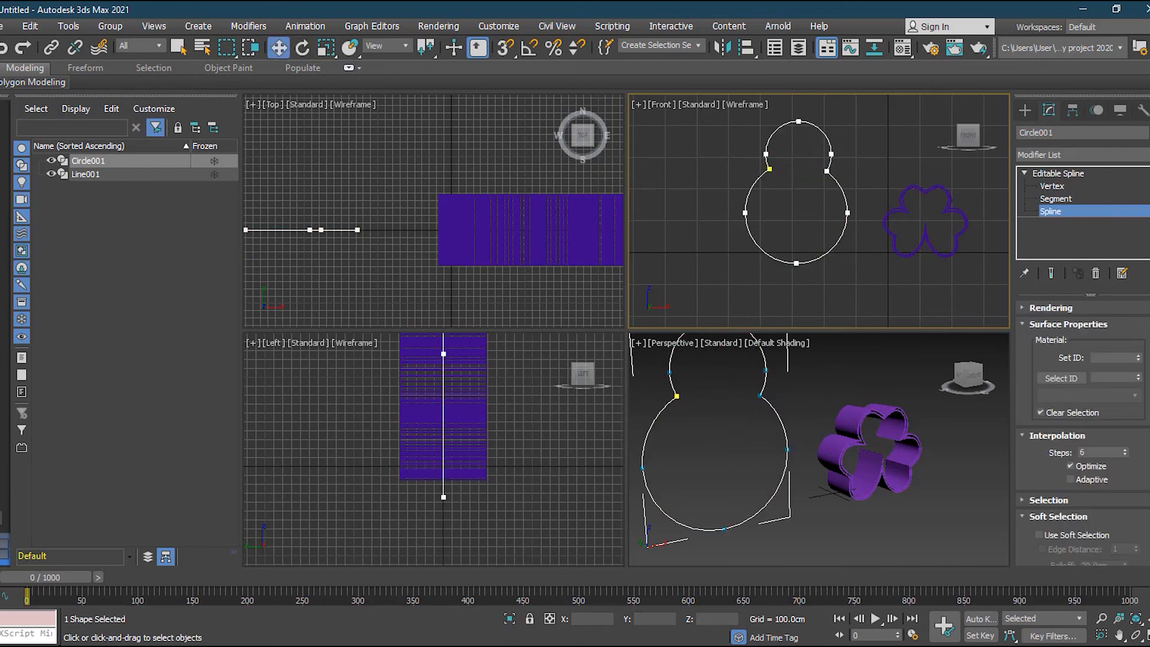
left_click(1052, 307)
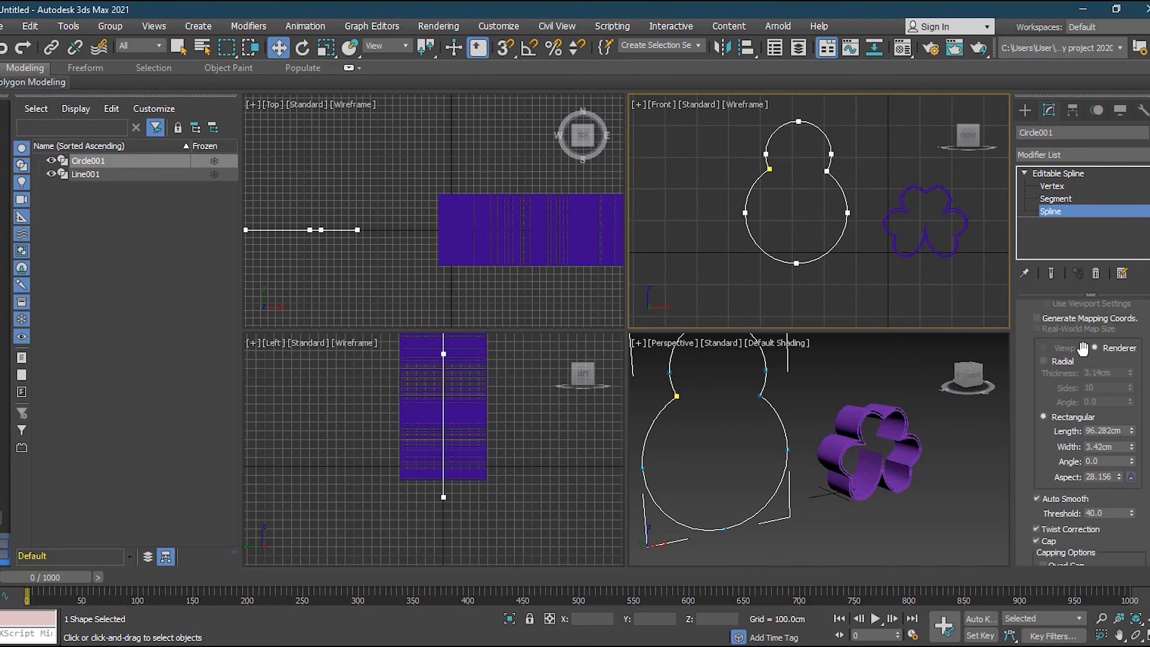
scroll(1077, 369, "up", 1)
left_click(1065, 336)
left_click(1067, 324)
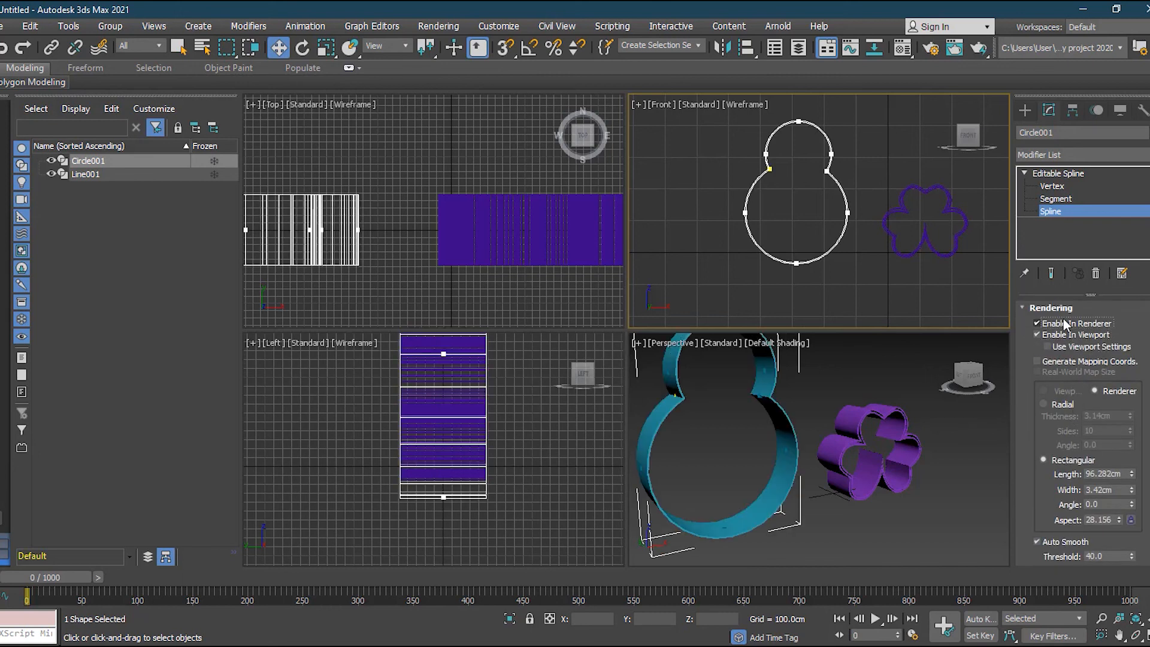
left_click_drag(1132, 474, 1120, 357)
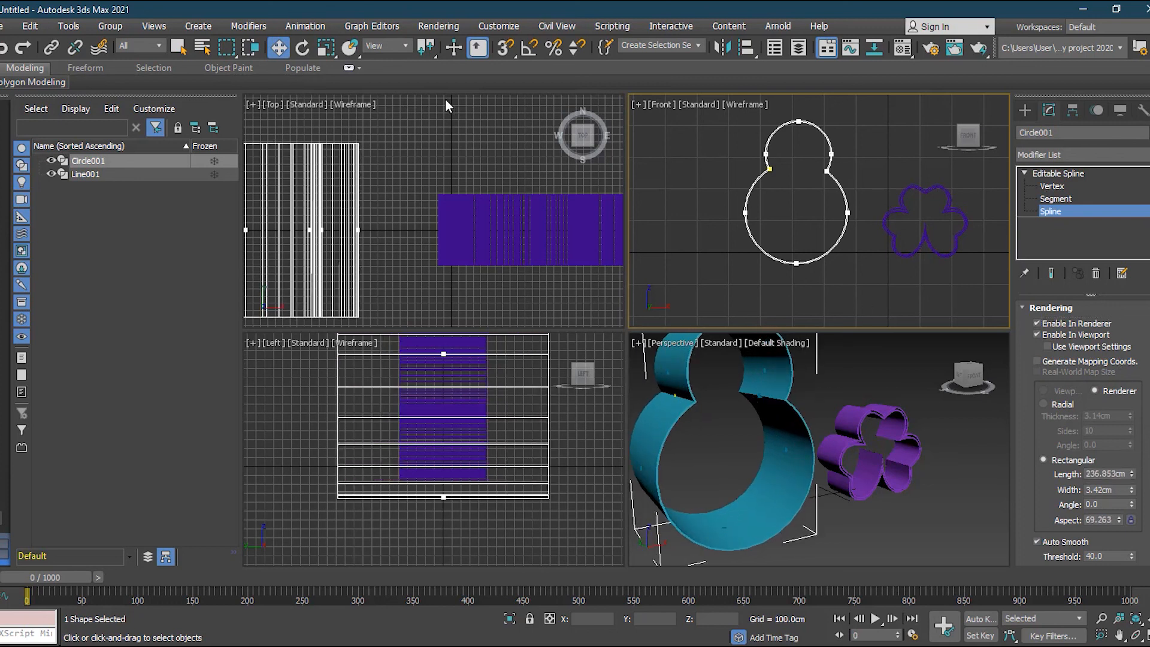
Step: Leave the Spline sub-object level and deselect the merged outline, keeping both shapes in the Perspective view
left_click(893, 497)
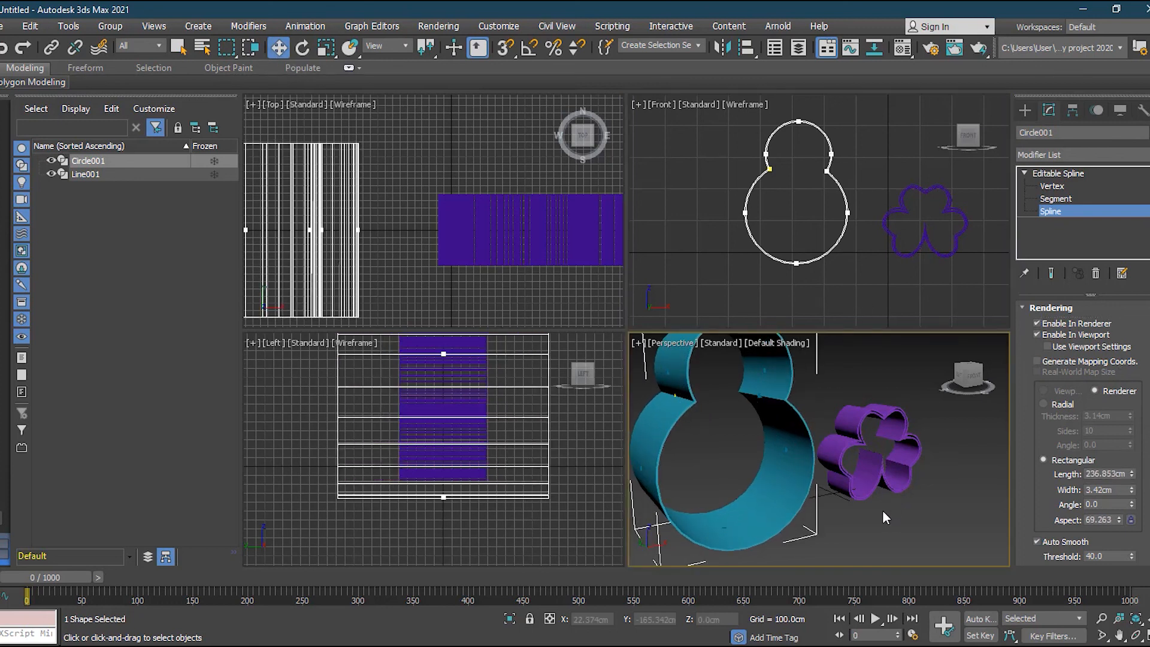
scroll(850, 427, "down", 4)
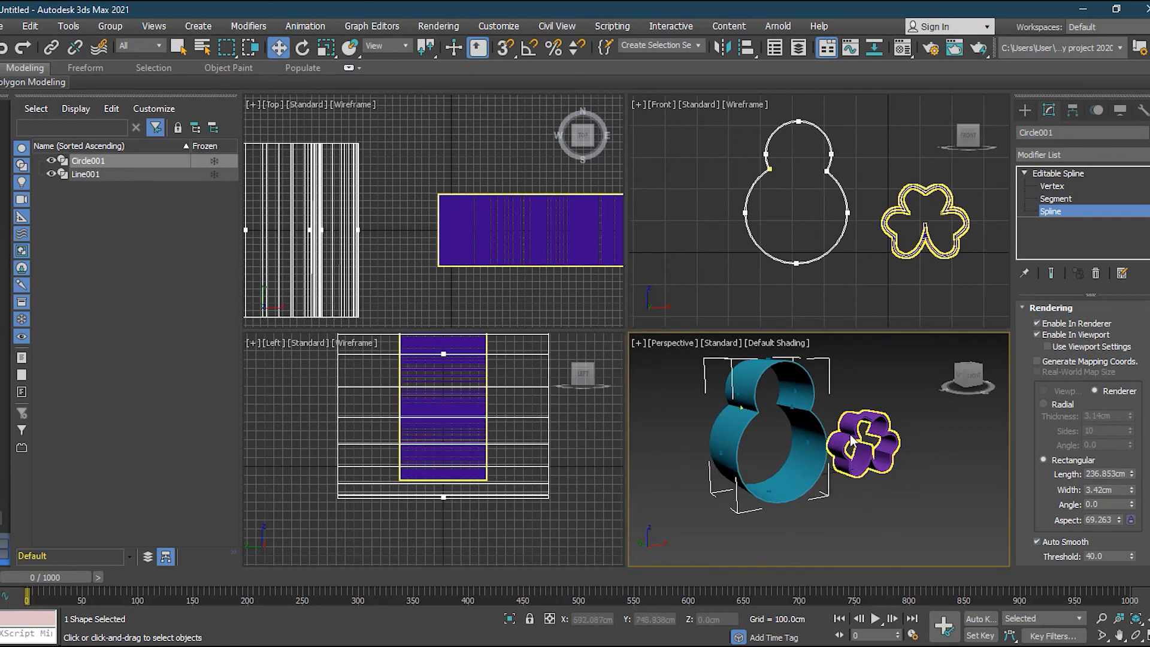
left_click(1060, 175)
left_click(892, 503)
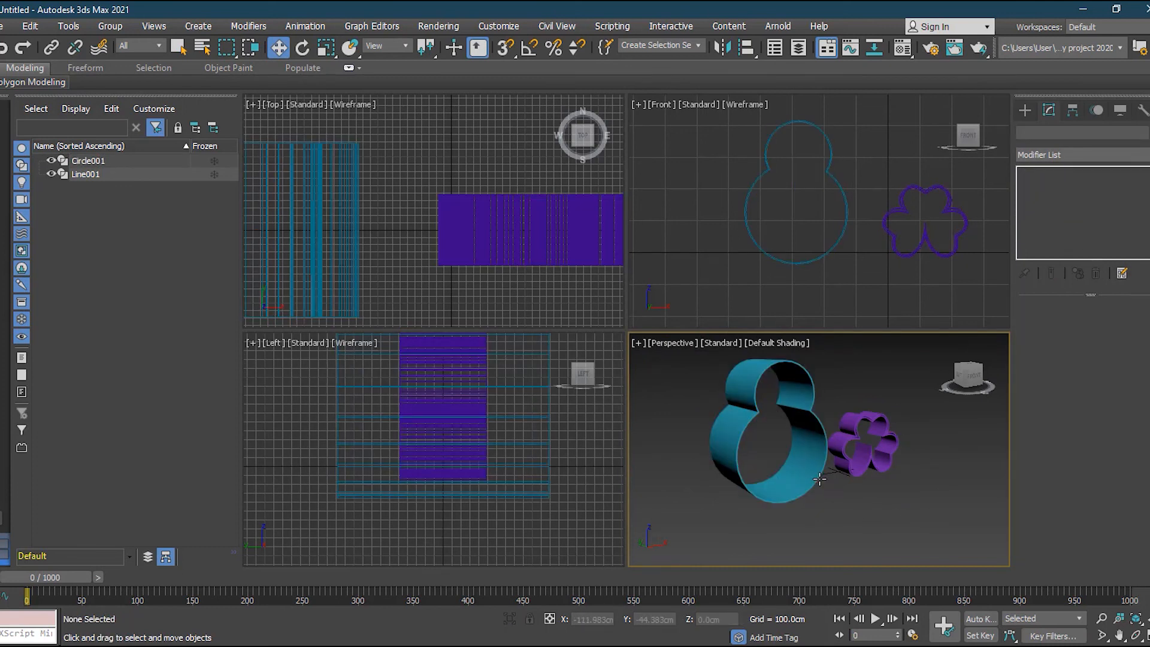
right_click(812, 419)
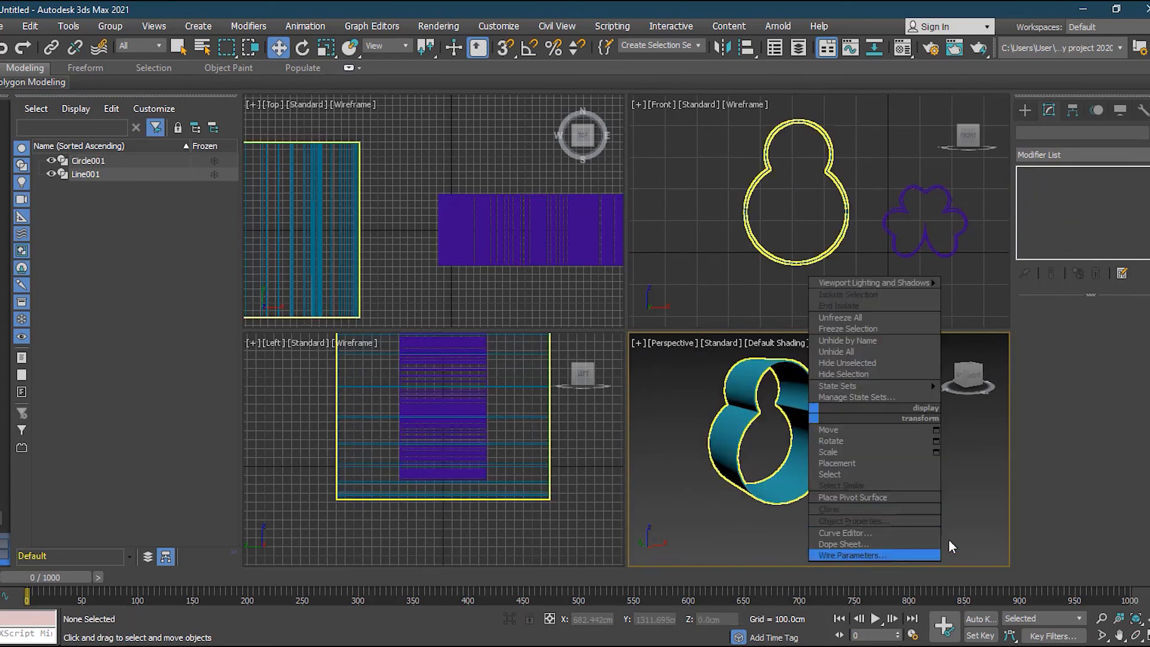
left_click(1018, 520)
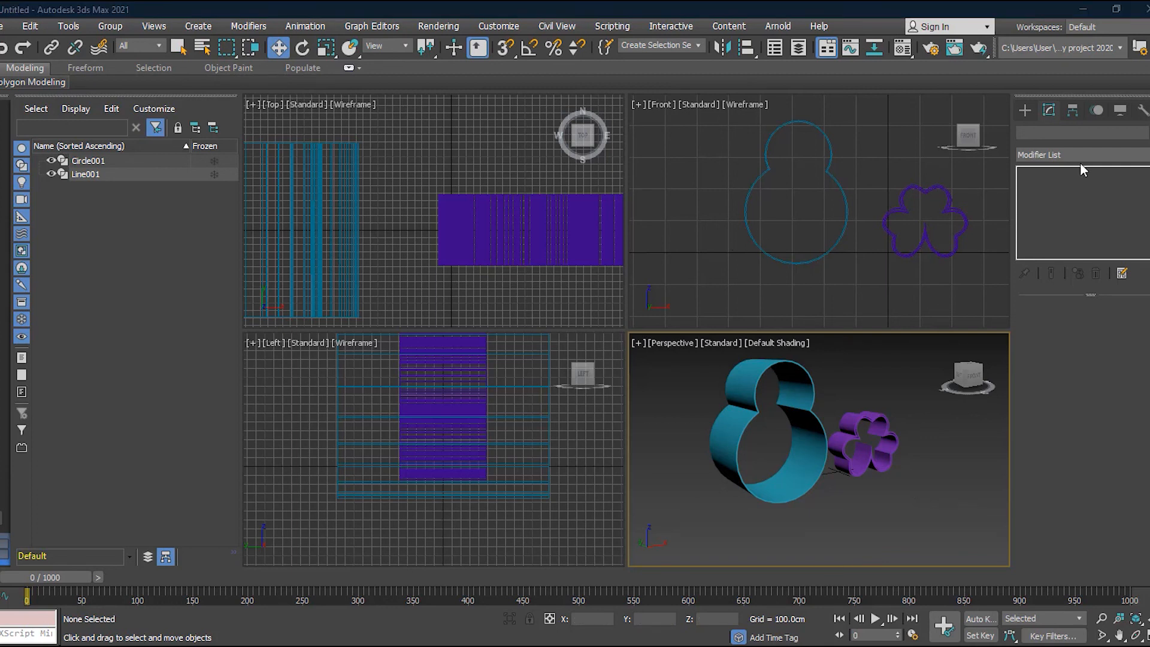
Step: Start creating a new spline with the Line tool
left_click(1028, 109)
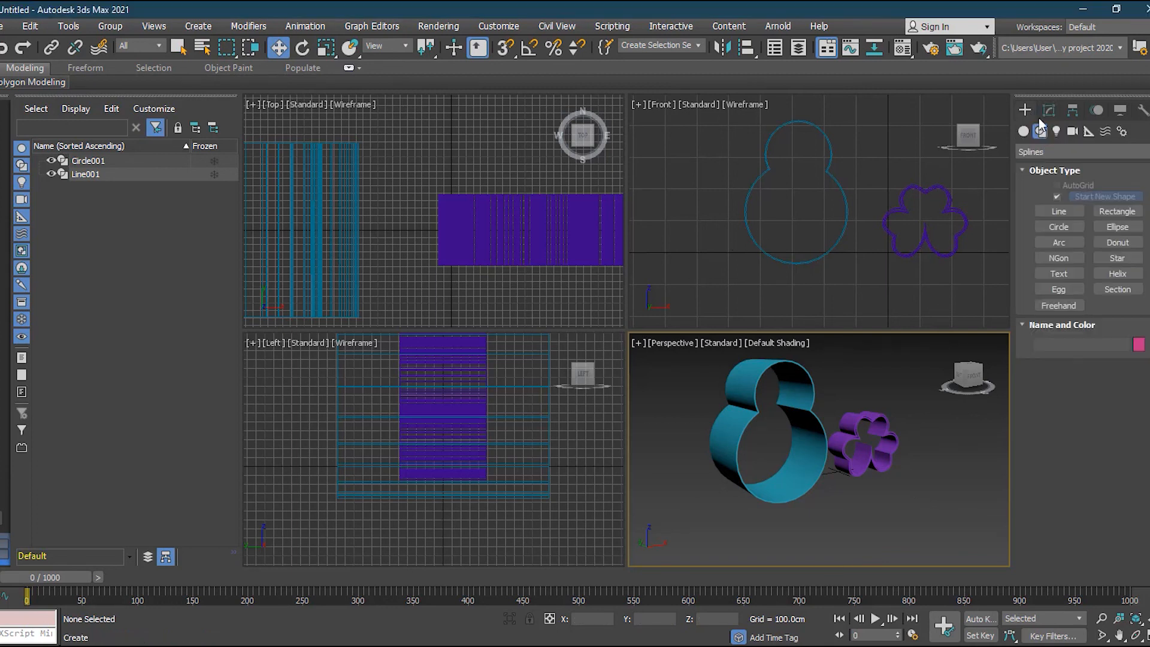
left_click(1075, 216)
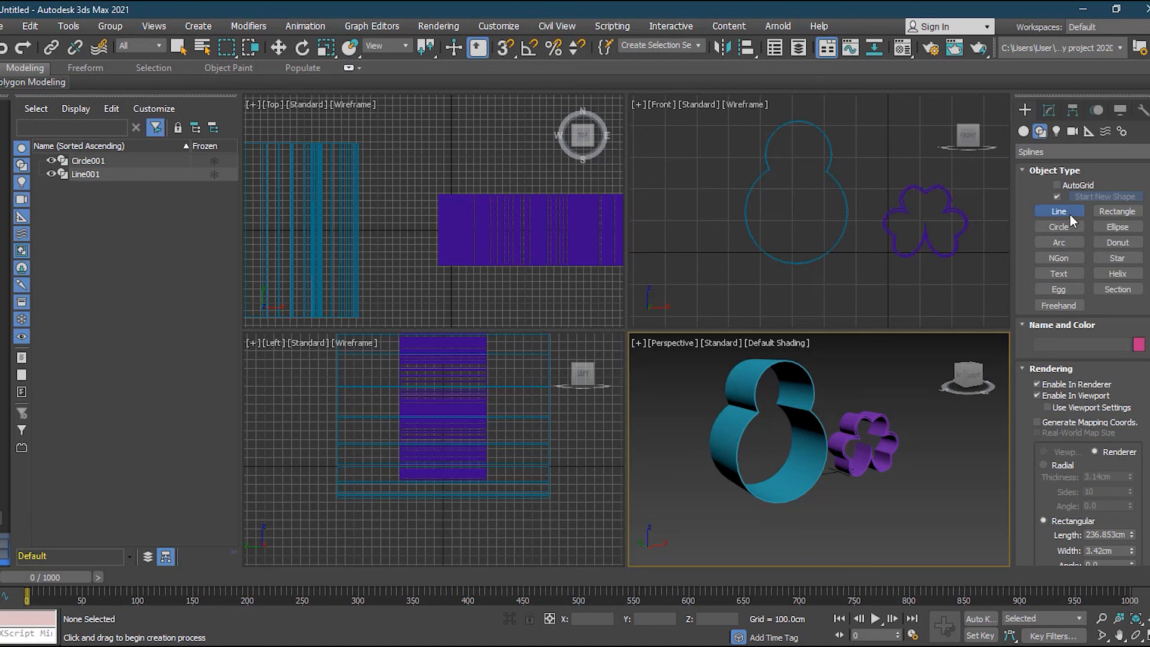